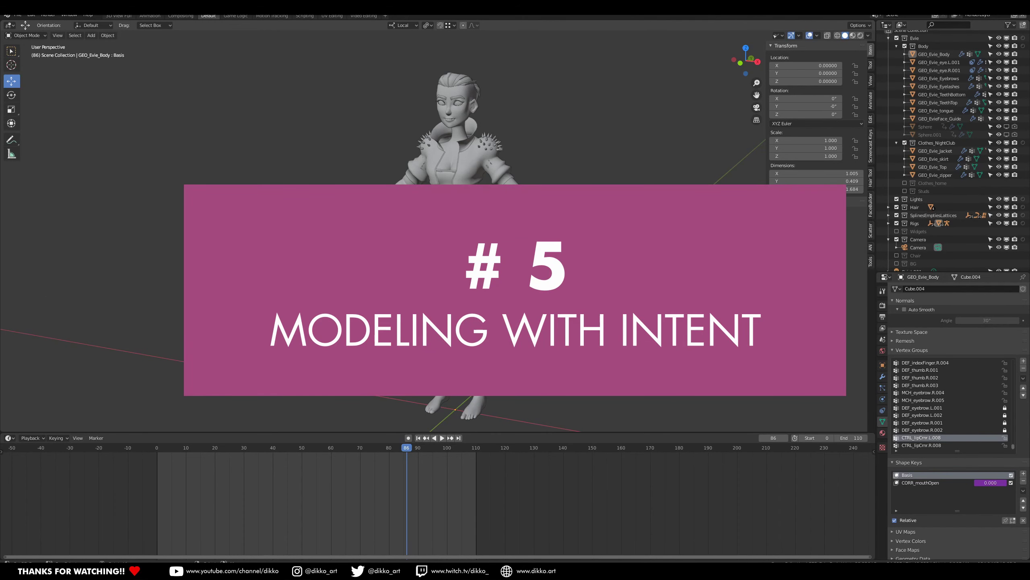
Turn on the Wireframe overlay for the whole character and clear the body mesh selection.
middle_drag(601, 280, 308, 312)
scroll(422, 293, up, 1)
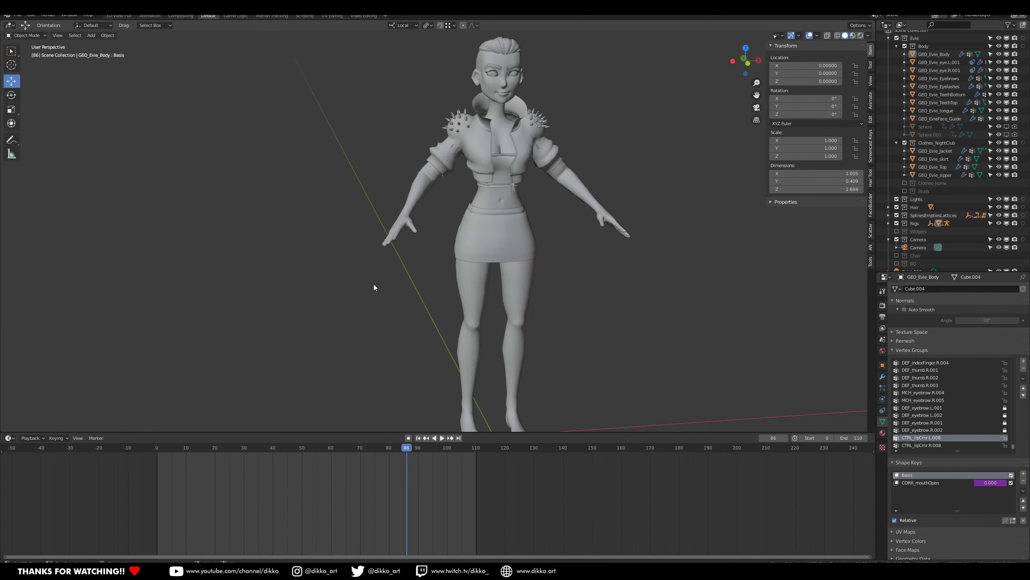
middle_drag(371, 284, 347, 339)
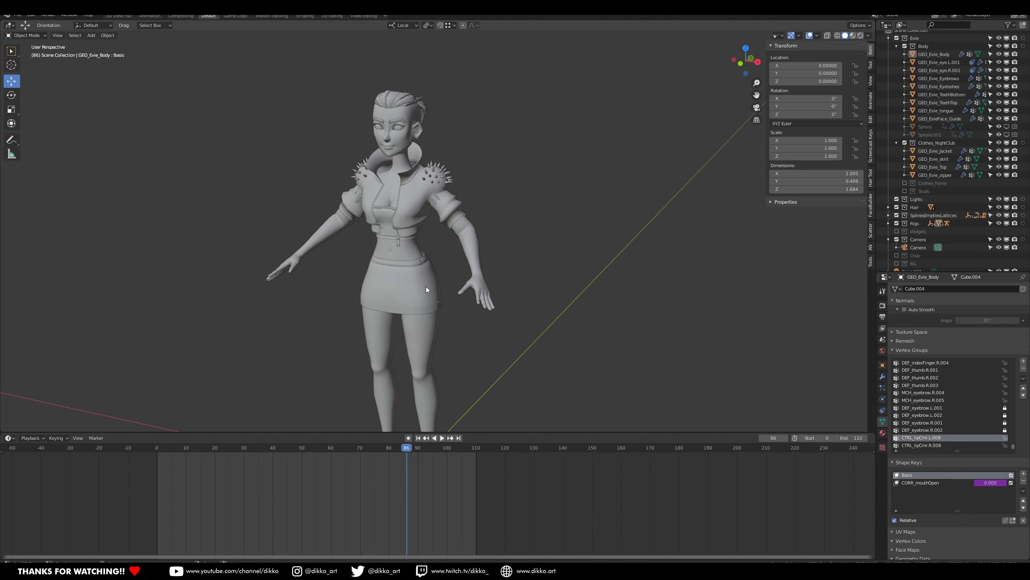
middle_drag(289, 318, 394, 285)
click(395, 284)
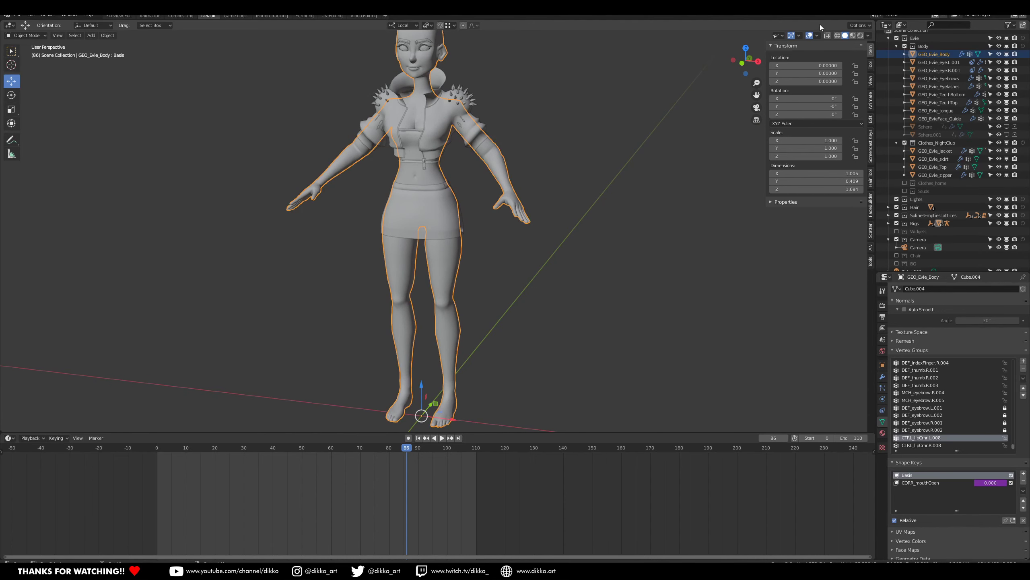
click(818, 36)
click(786, 164)
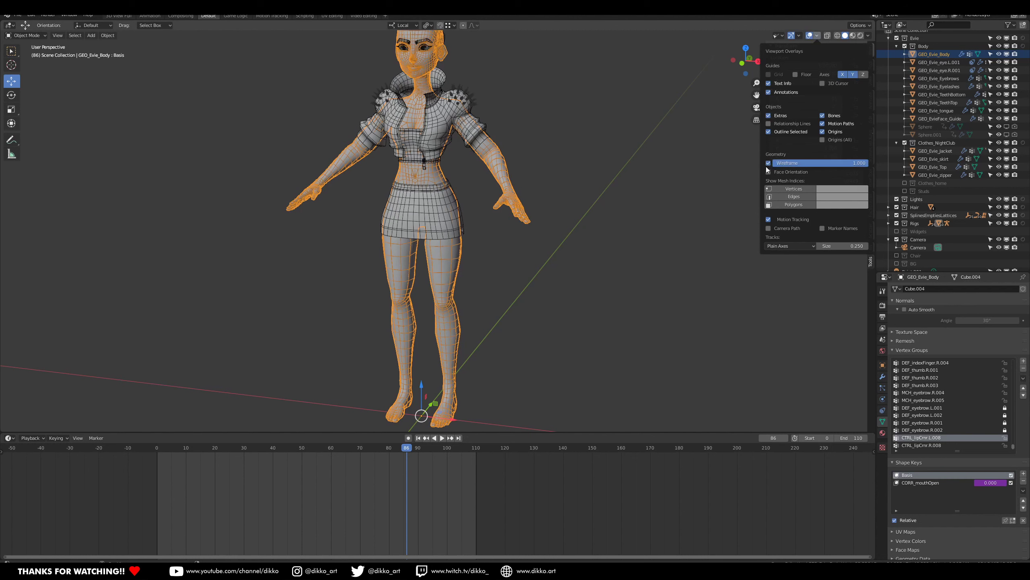
click(475, 245)
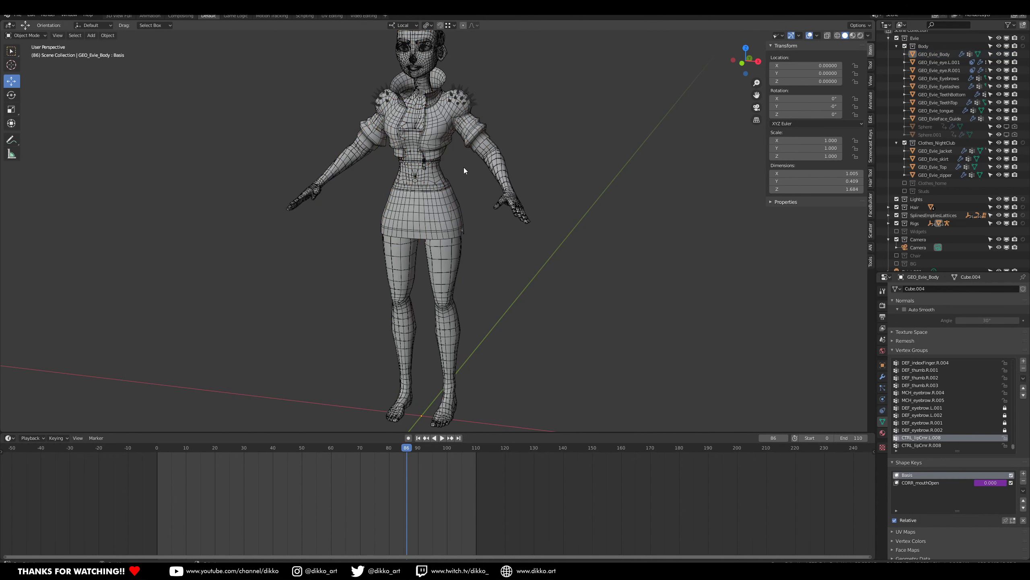
Examine the wireframe topology of the nightclub outfit, skirt and legs from several angles.
scroll(462, 168, up, 3)
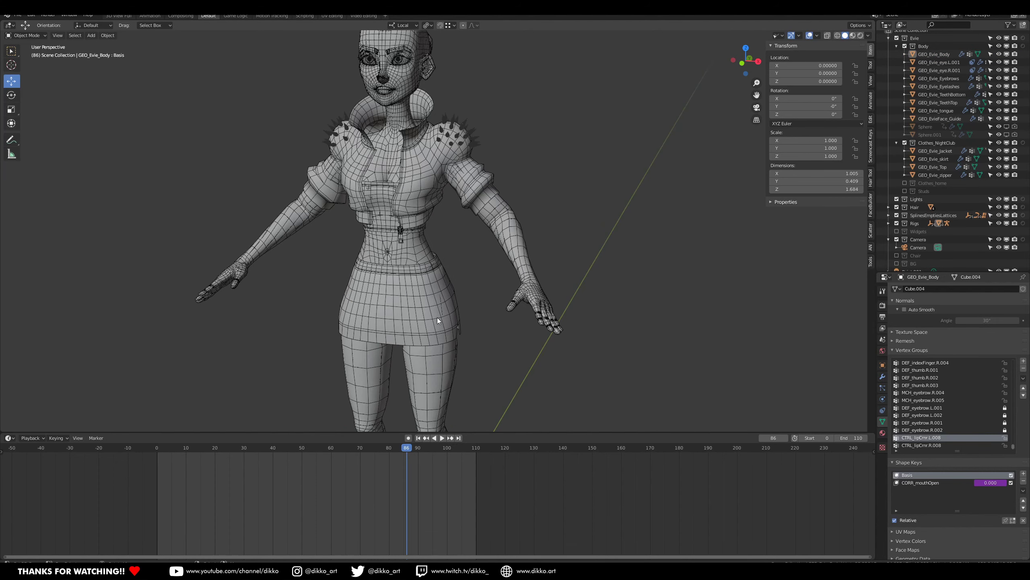
click(398, 325)
middle_drag(467, 332, 442, 230)
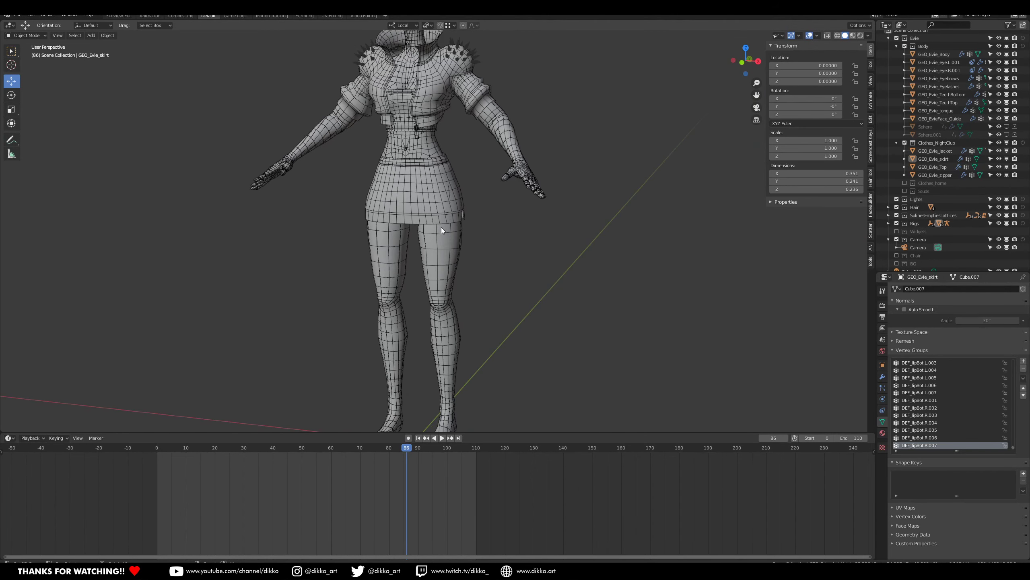
middle_drag(476, 152, 450, 261)
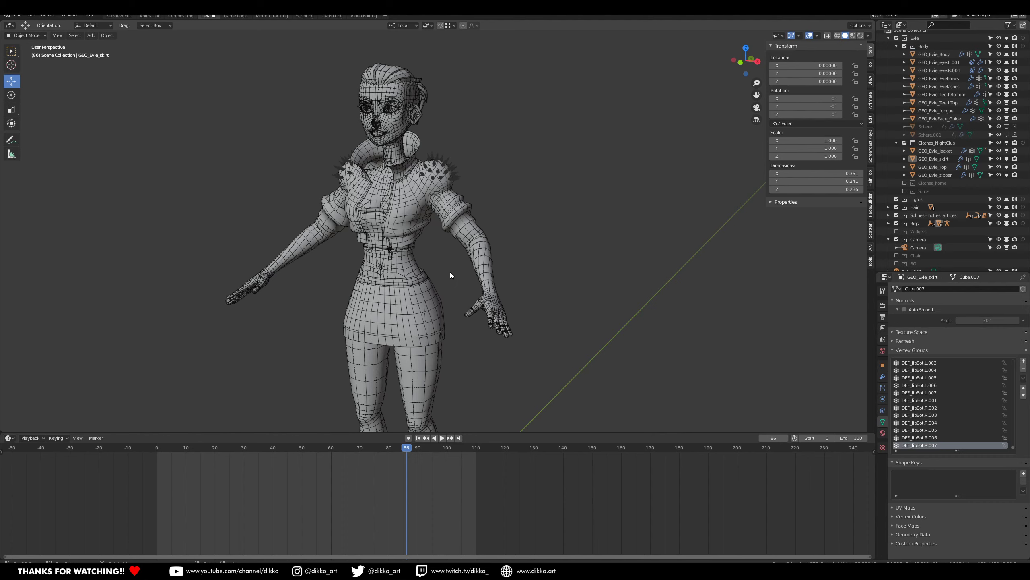
middle_drag(450, 272, 467, 273)
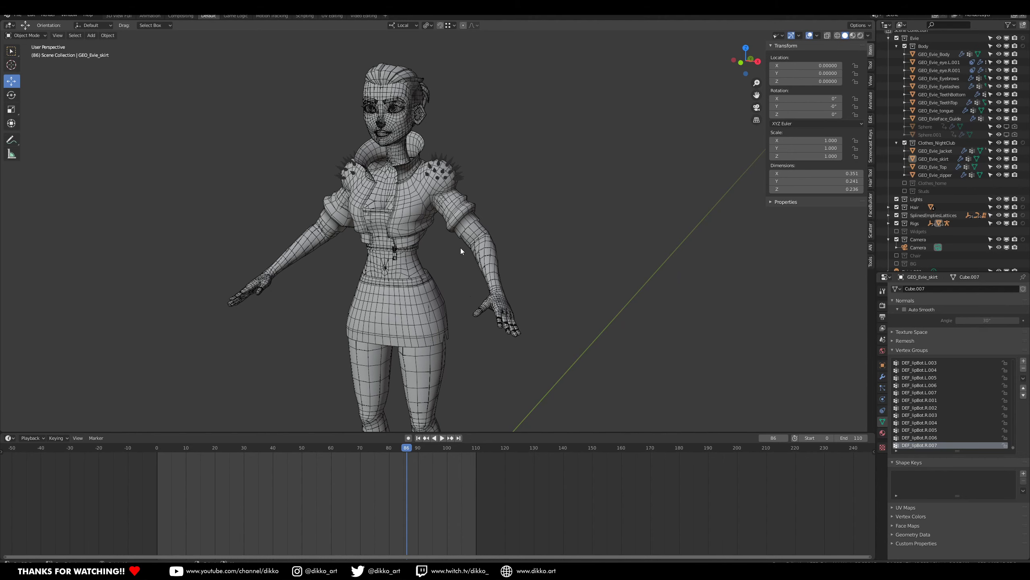
middle_drag(392, 249, 588, 247)
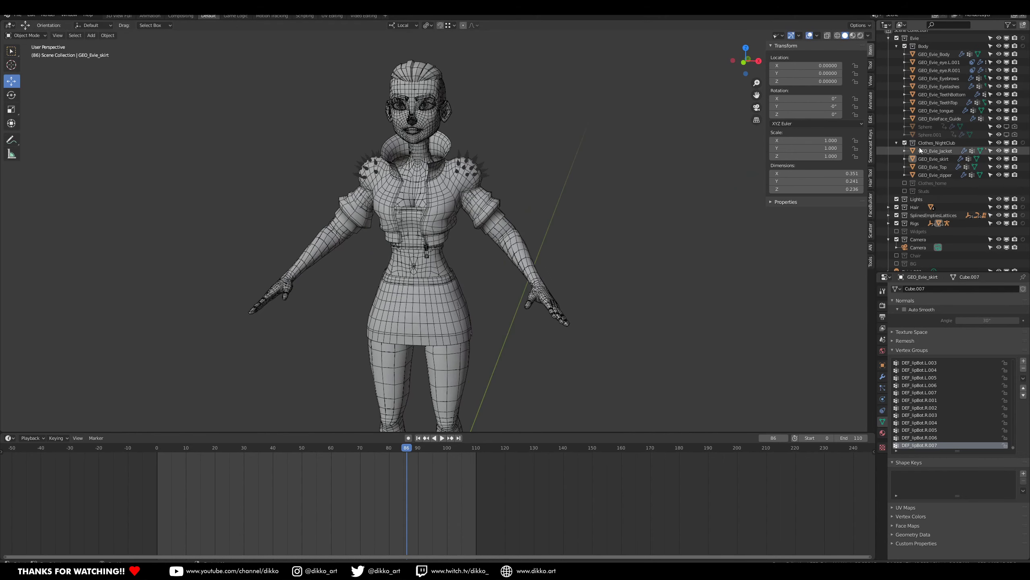
Hide the Clothes_NightClub collection and show the Clothes_home collection on the character.
click(905, 143)
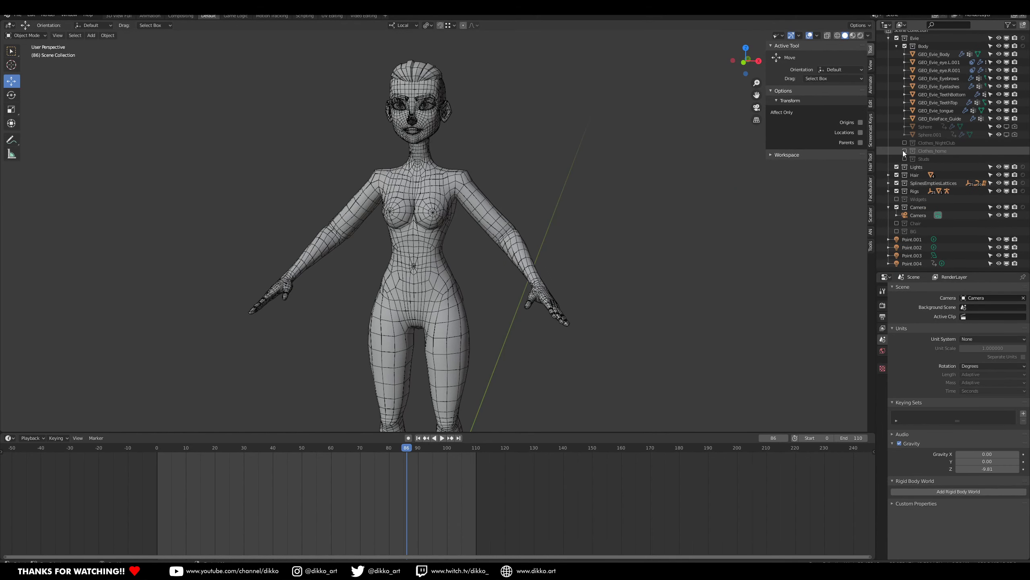
click(905, 150)
middle_drag(399, 339, 490, 357)
click(450, 366)
shift+middle_drag(490, 357, 453, 255)
scroll(467, 248, down, 1)
middle_drag(458, 209, 496, 260)
Switch the character back from the Clothes_home collection to the Clothes_NightClub collection.
click(904, 151)
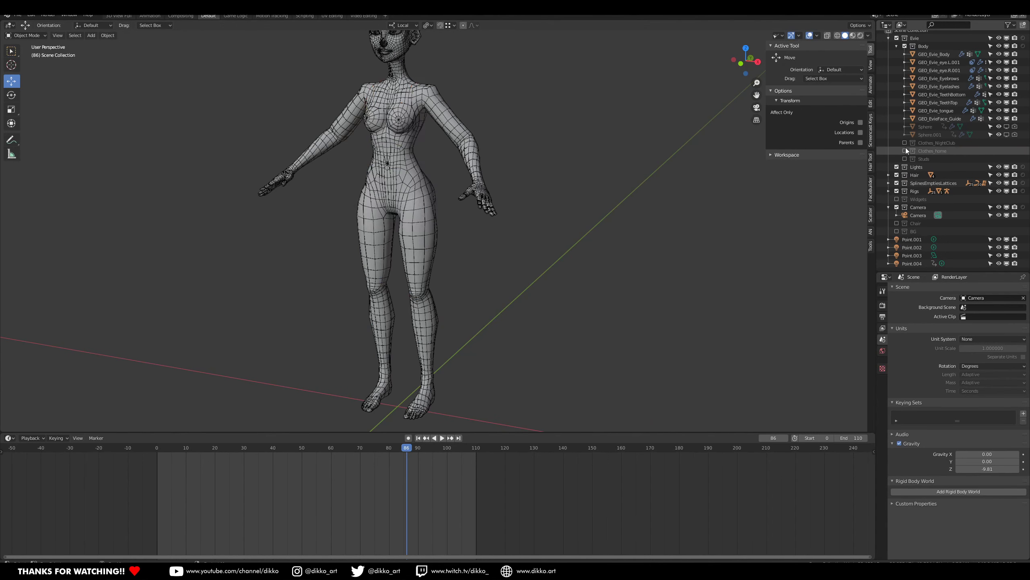
click(905, 143)
shift+middle_drag(524, 107, 497, 240)
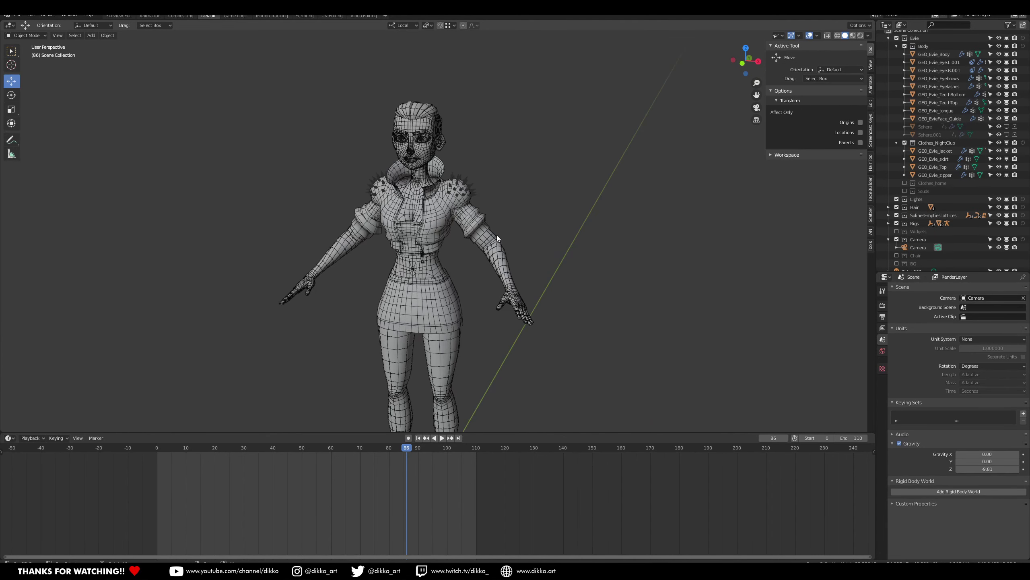
Exclude the Clothes_NightClub collection, enable Clothes_home instead, and select the body mesh.
click(905, 142)
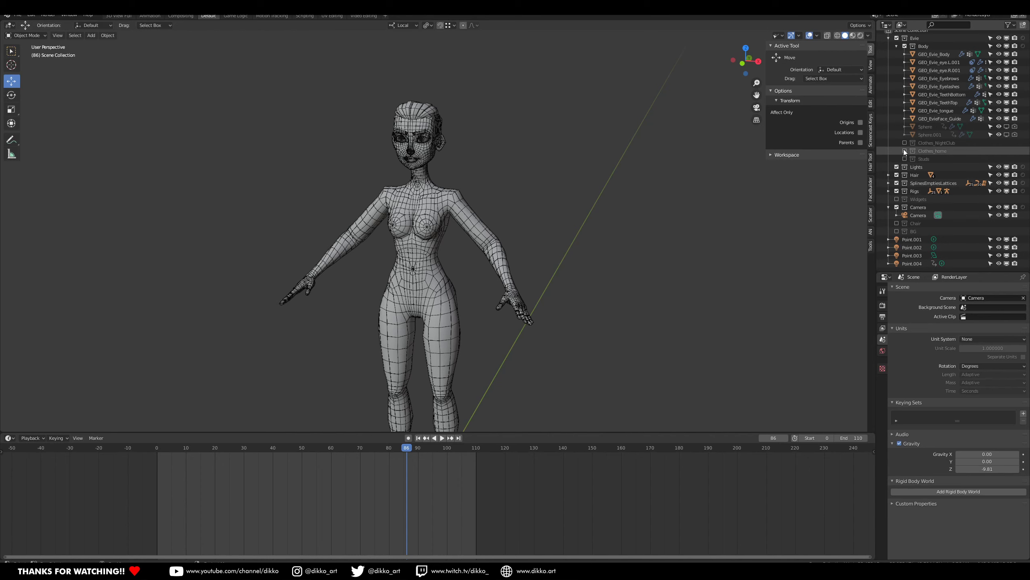
click(905, 150)
middle_drag(410, 353, 608, 253)
click(495, 338)
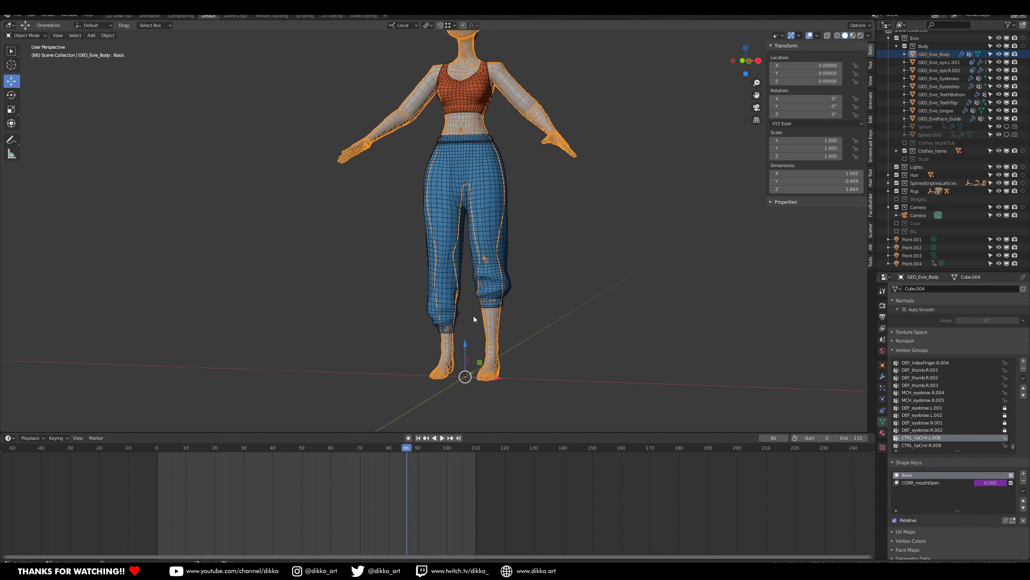
scroll(475, 313, up, 1)
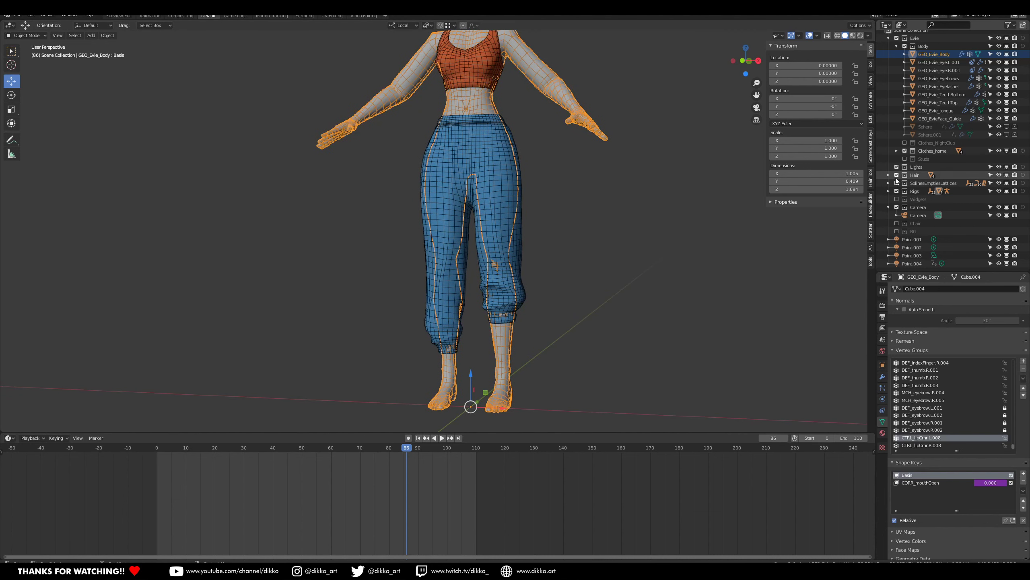
Deselect the body mesh and examine the wireframe topology of the trousers, top and upper body up close.
middle_drag(517, 348, 516, 256)
scroll(503, 212, up, 2)
middle_drag(504, 213, 503, 291)
scroll(469, 198, up, 1)
scroll(505, 220, up, 1)
middle_drag(503, 291, 535, 293)
click(658, 180)
mouse_move(556, 172)
middle_down()
mouse_move(556, 192)
mouse_move(597, 227)
mouse_move(546, 174)
middle_up()
scroll(592, 229, up, 2)
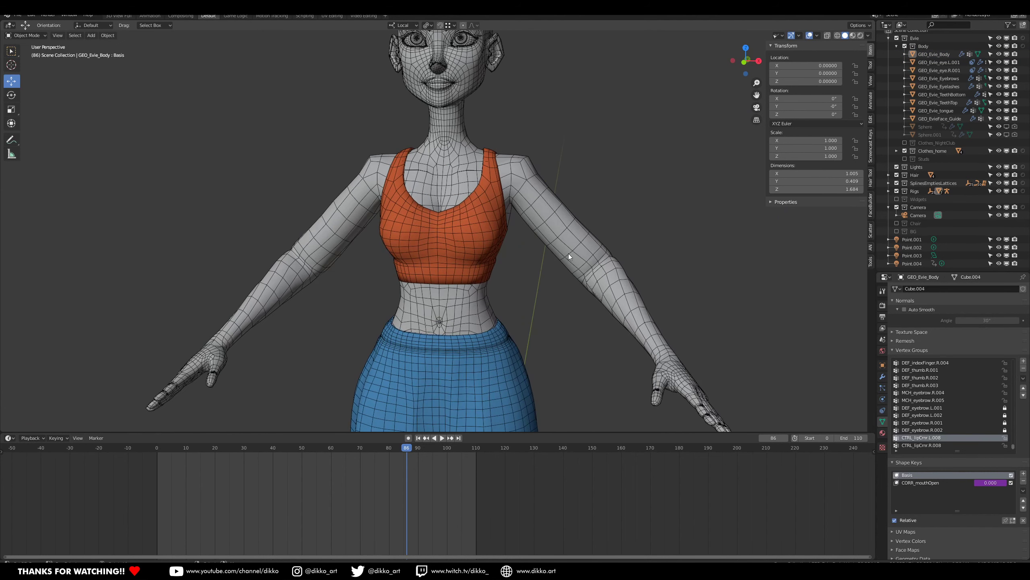
Examine the wireframe of the arms, torso and full figure in the home outfit from several angles.
middle_drag(219, 400, 529, 304)
shift+middle_drag(507, 106, 494, 235)
scroll(480, 277, down, 2)
middle_drag(480, 280, 527, 335)
scroll(503, 320, up, 2)
scroll(541, 307, down, 2)
shift+middle_drag(482, 195, 368, 247)
scroll(472, 300, up, 1)
scroll(368, 247, down, 1)
middle_drag(389, 350, 459, 304)
shift+middle_drag(460, 248, 463, 285)
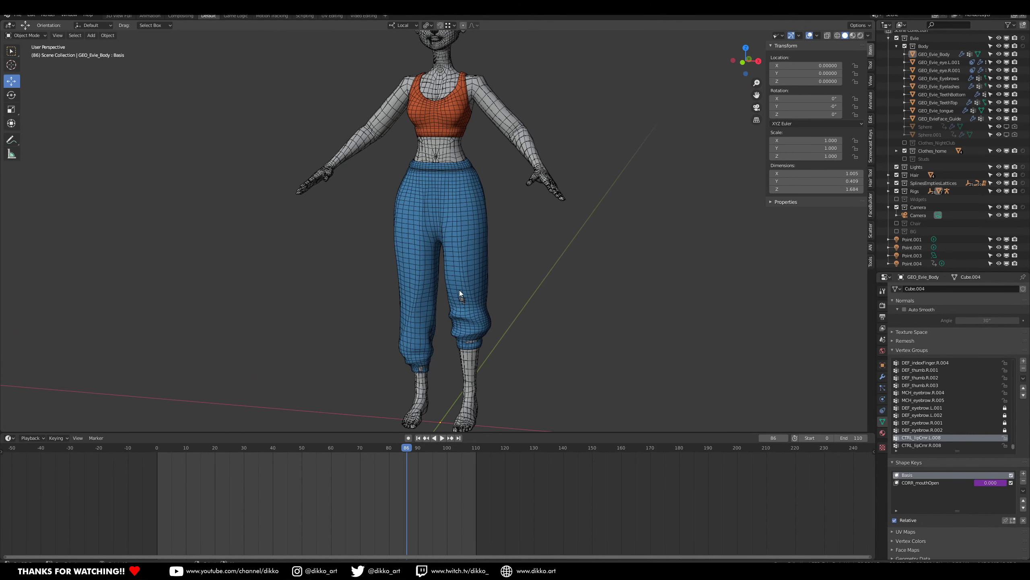
scroll(388, 190, down, 2)
shift+middle_drag(436, 252, 403, 306)
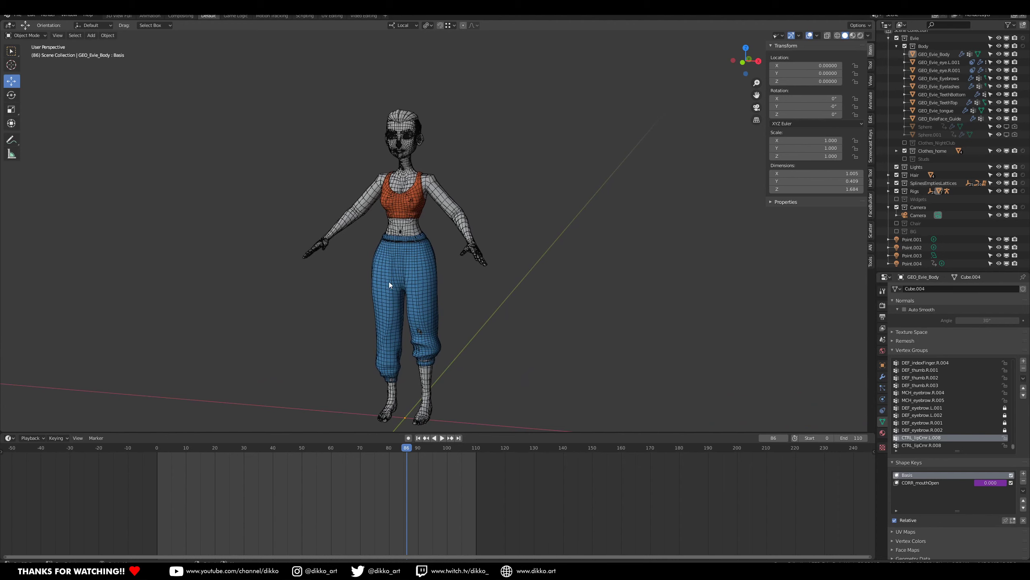
middle_drag(454, 359, 481, 346)
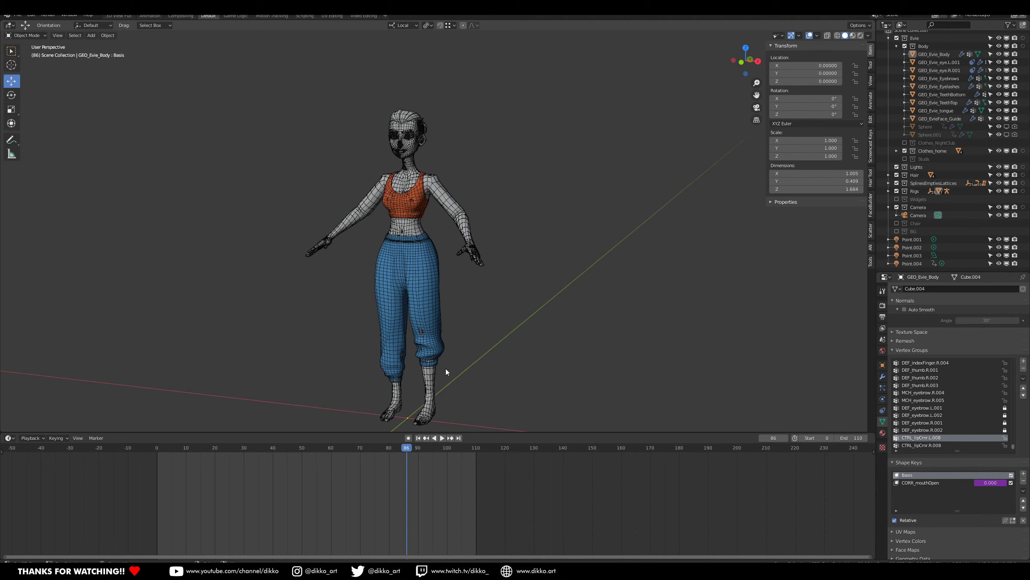
middle_drag(445, 368, 457, 385)
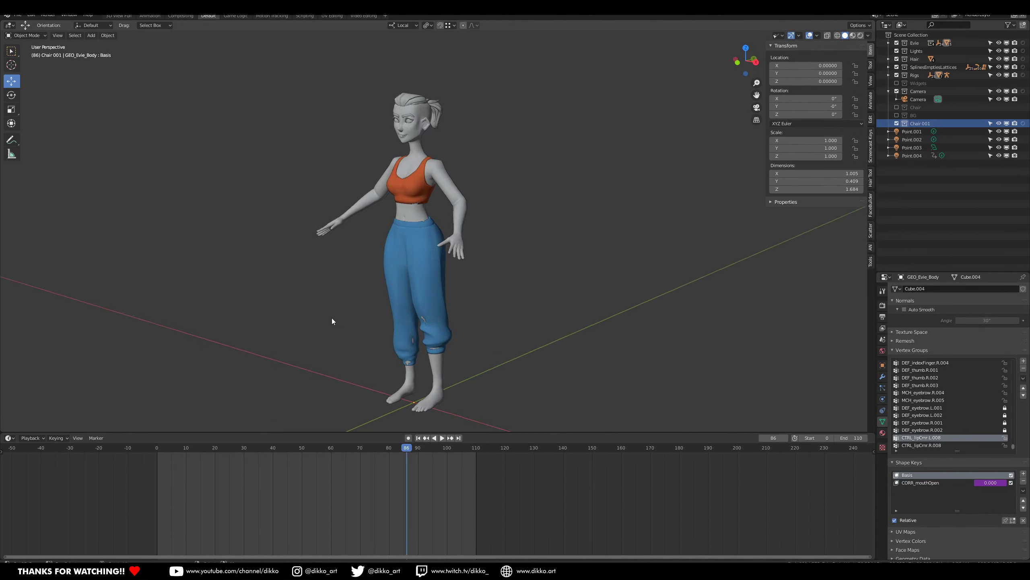
Select the character's body mesh and examine its overall dimensions and proportions.
middle_drag(332, 317, 347, 316)
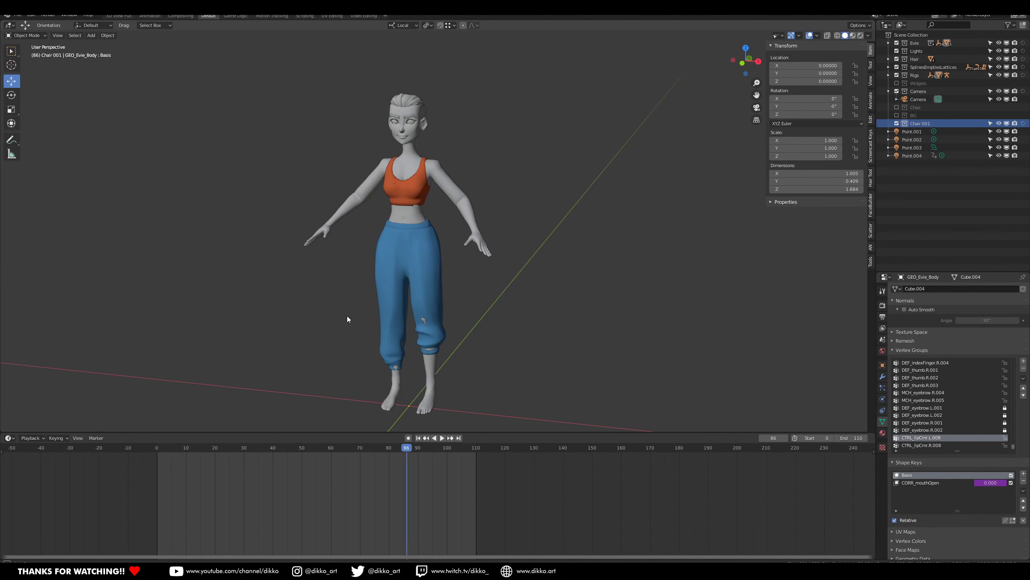
scroll(448, 332, up, 2)
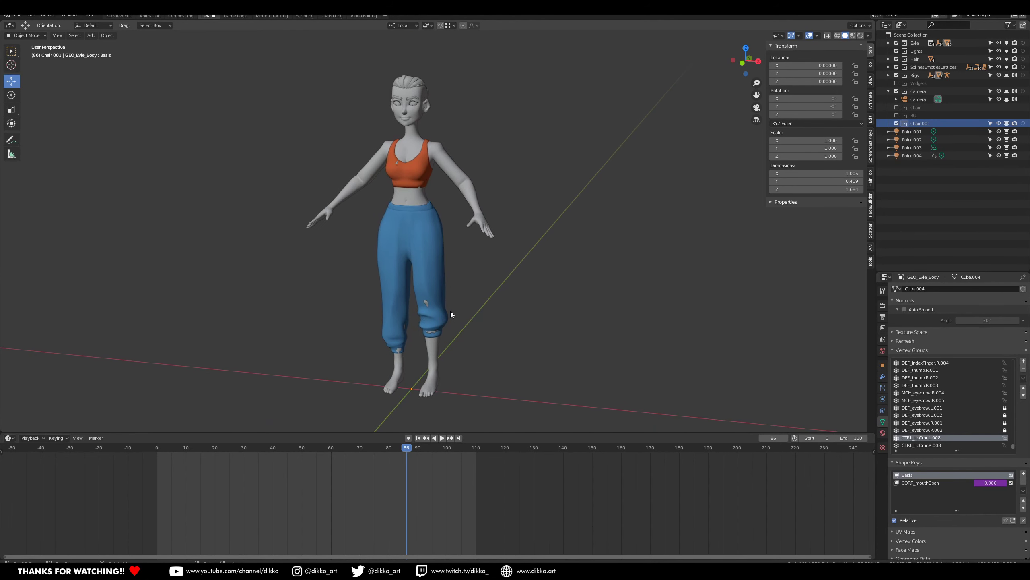
shift+middle_drag(448, 332, 467, 328)
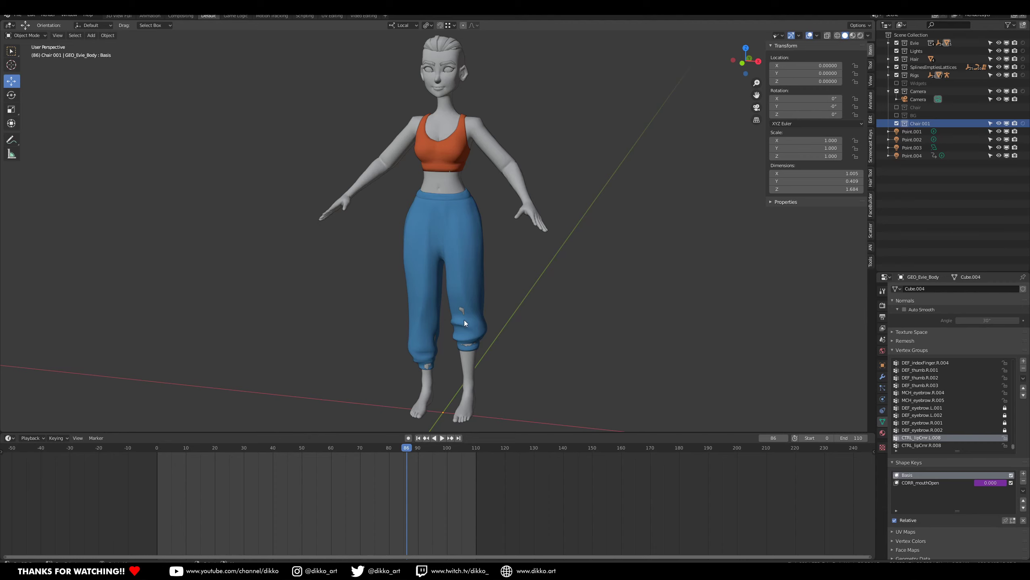
scroll(464, 320, down, 1)
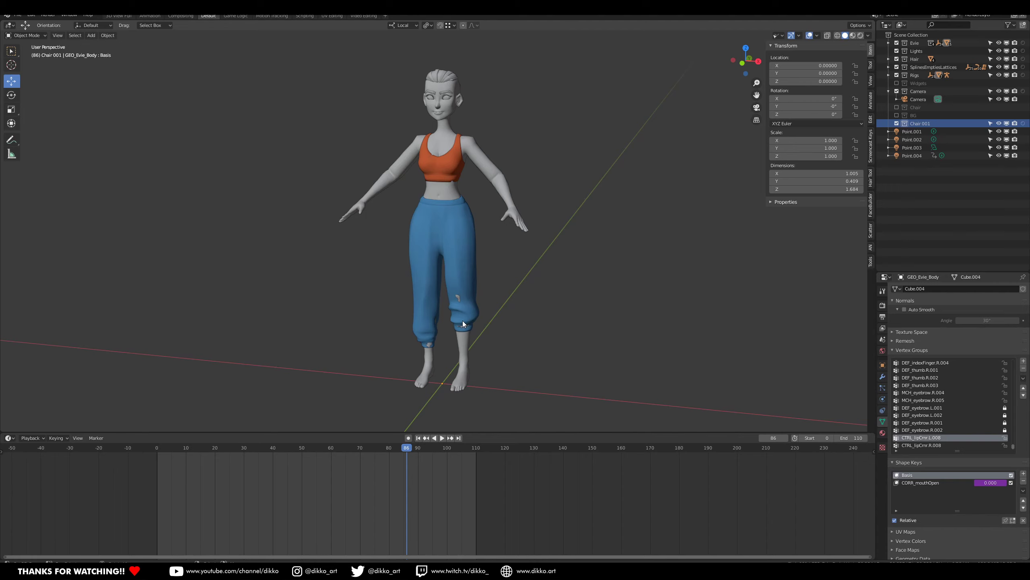
middle_drag(462, 296, 447, 240)
click(439, 190)
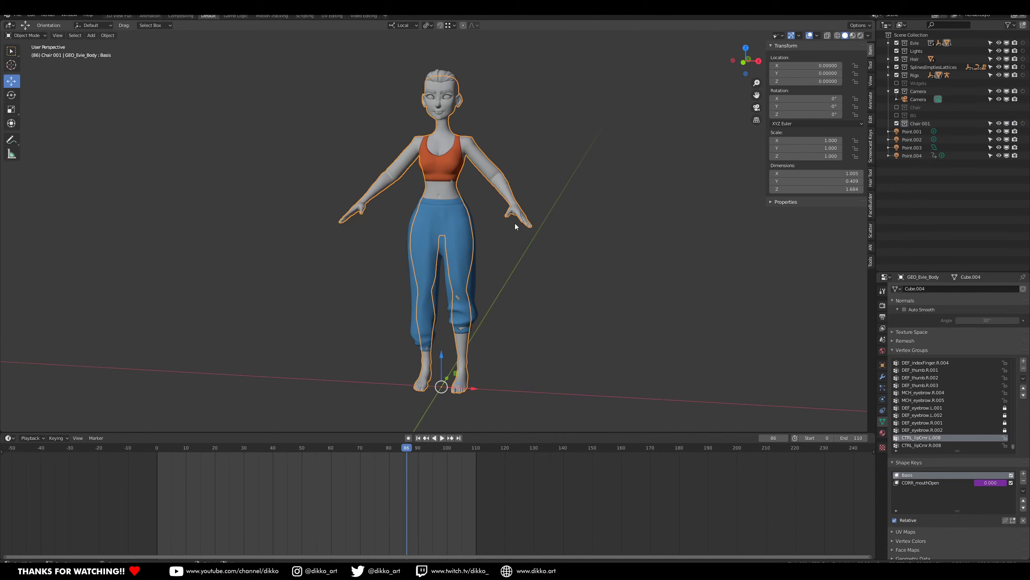
middle_drag(429, 280, 436, 274)
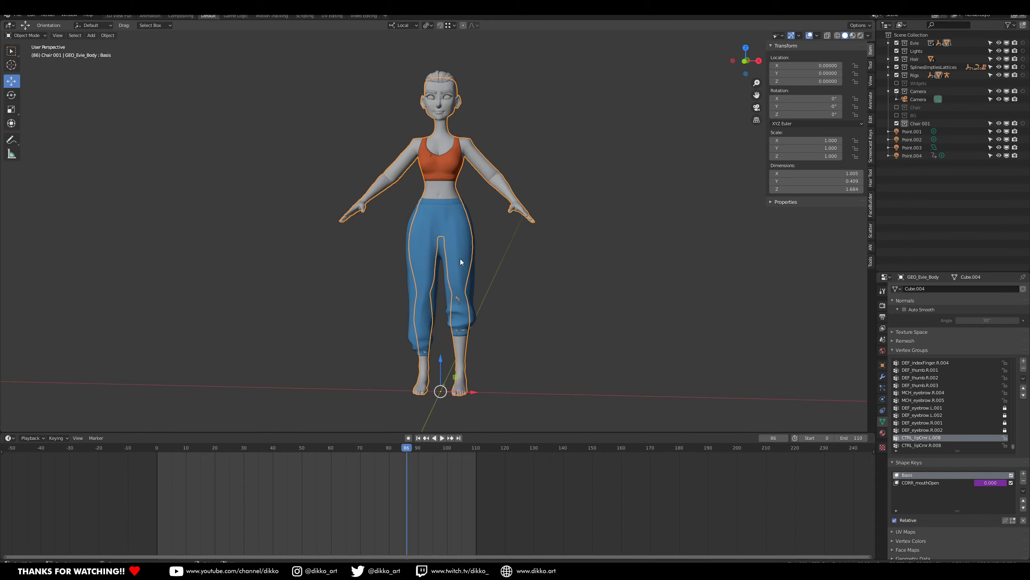
Deselect the body, add a default mesh cube to compare its scale with the character, and delete it.
click(492, 250)
mouse_move(492, 250)
middle_down()
mouse_move(427, 278)
mouse_move(468, 283)
mouse_move(460, 227)
mouse_move(474, 223)
mouse_move(473, 254)
middle_up()
key(shift+a)
mouse_move(488, 317)
click(520, 327)
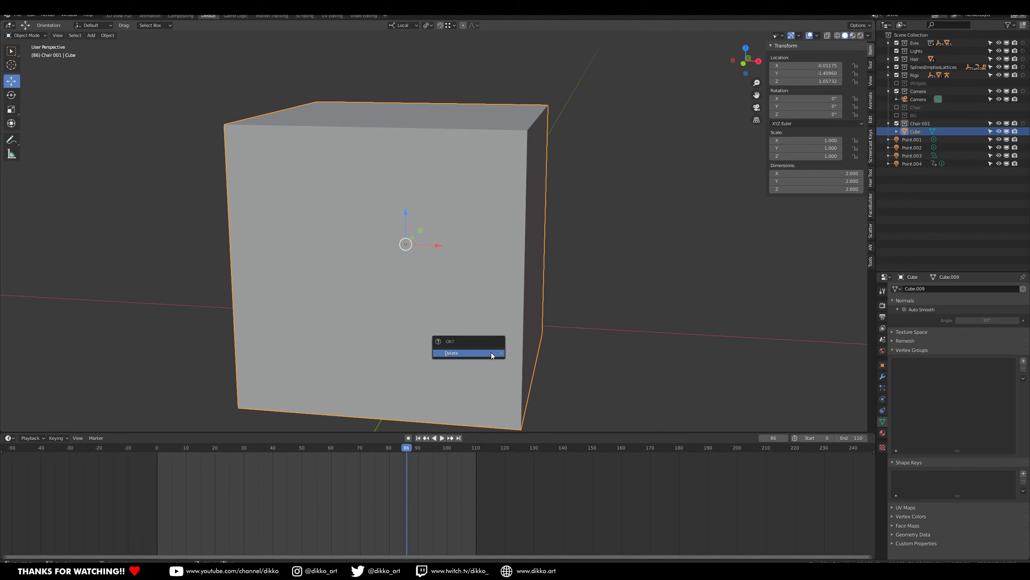
key(Delete)
Reselect the body mesh and examine its dimensions and proportions from the front and sides.
scroll(486, 227, up, 2)
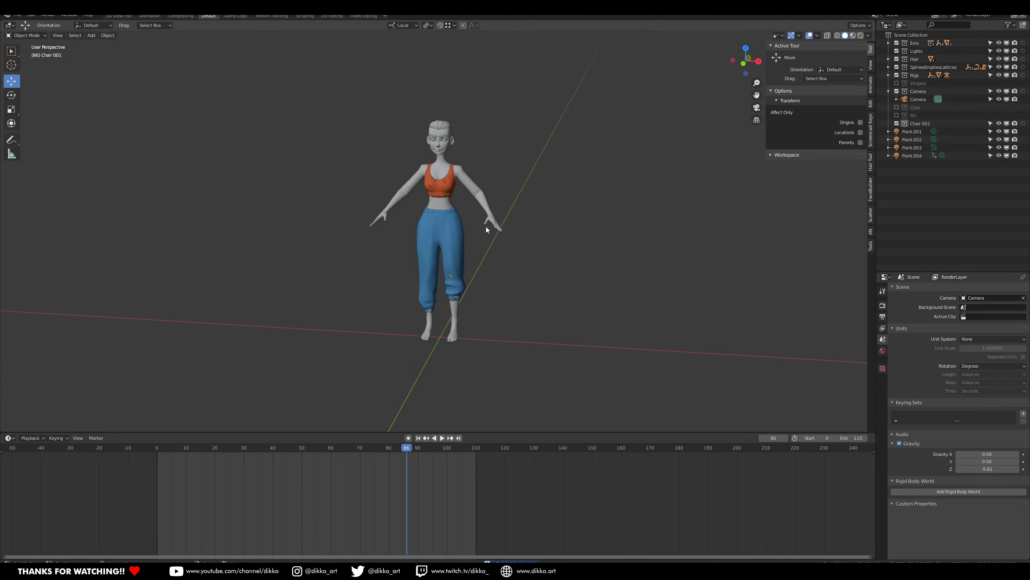
right_click(481, 184)
mouse_move(501, 272)
middle_down()
mouse_move(562, 258)
mouse_move(529, 282)
mouse_move(483, 290)
mouse_move(520, 272)
mouse_move(484, 276)
mouse_move(515, 277)
middle_up()
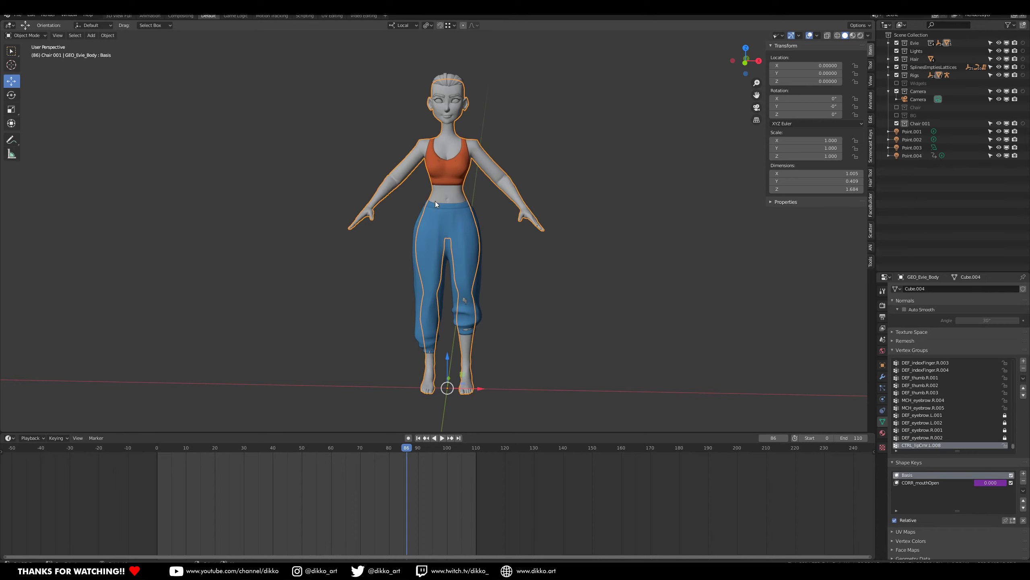
middle_drag(461, 206, 506, 213)
scroll(506, 213, up, 1)
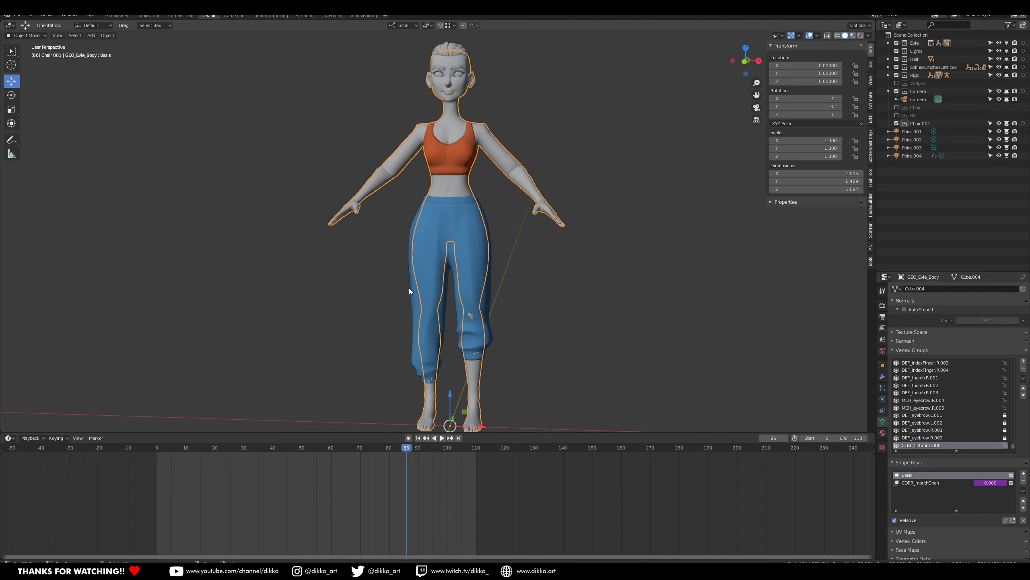
middle_drag(409, 291, 461, 248)
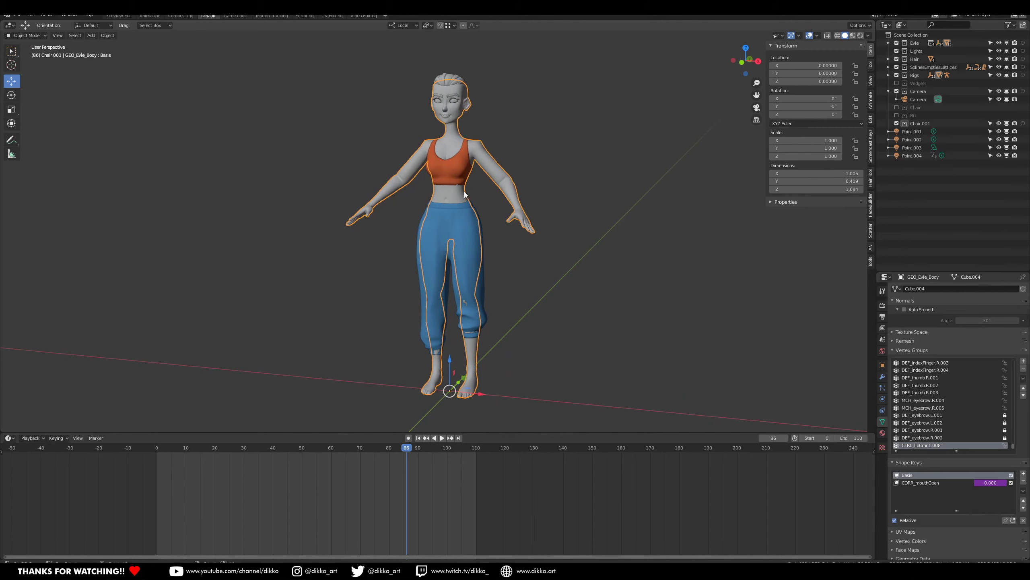
scroll(464, 196, up, 4)
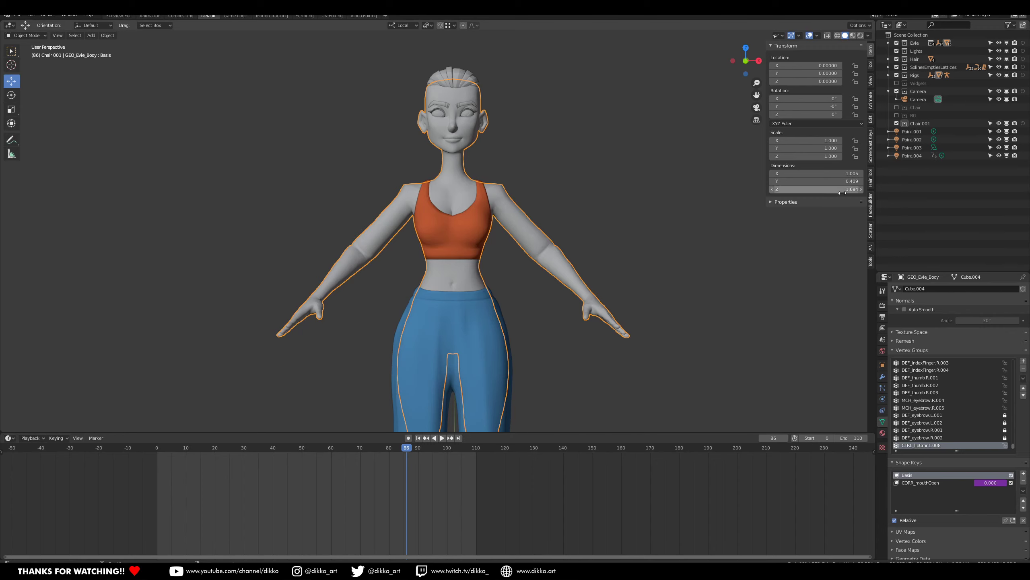
middle_drag(649, 228, 575, 215)
middle_drag(465, 312, 498, 316)
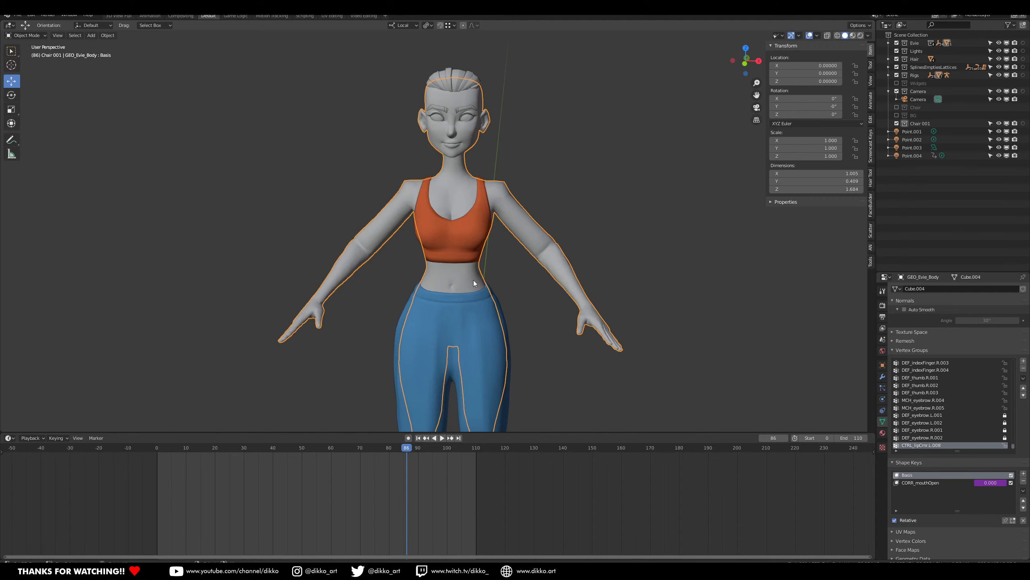
middle_drag(476, 281, 438, 276)
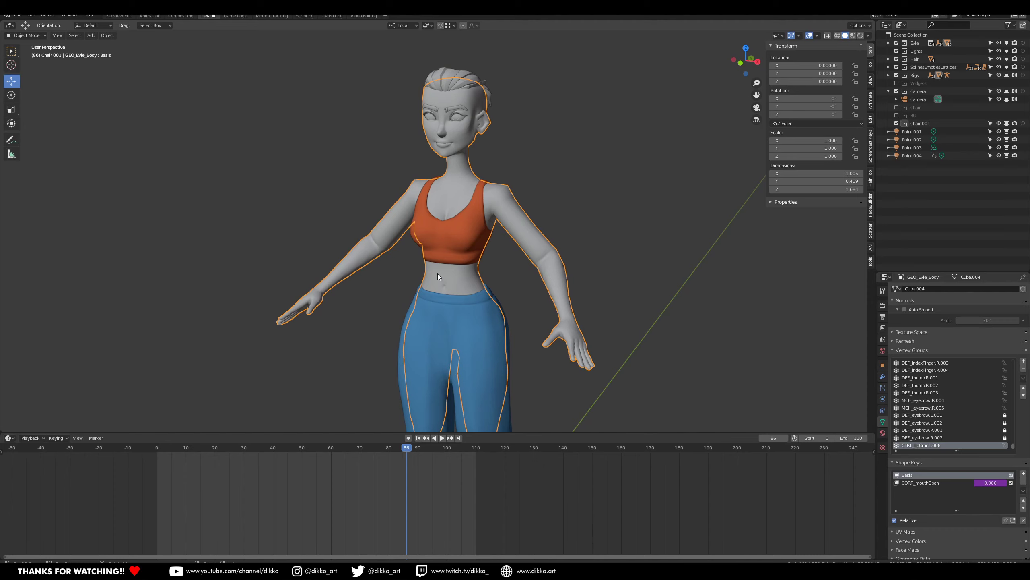
Examine the selected character's full figure in the home outfit, from the head down to the feet.
scroll(450, 325, down, 2)
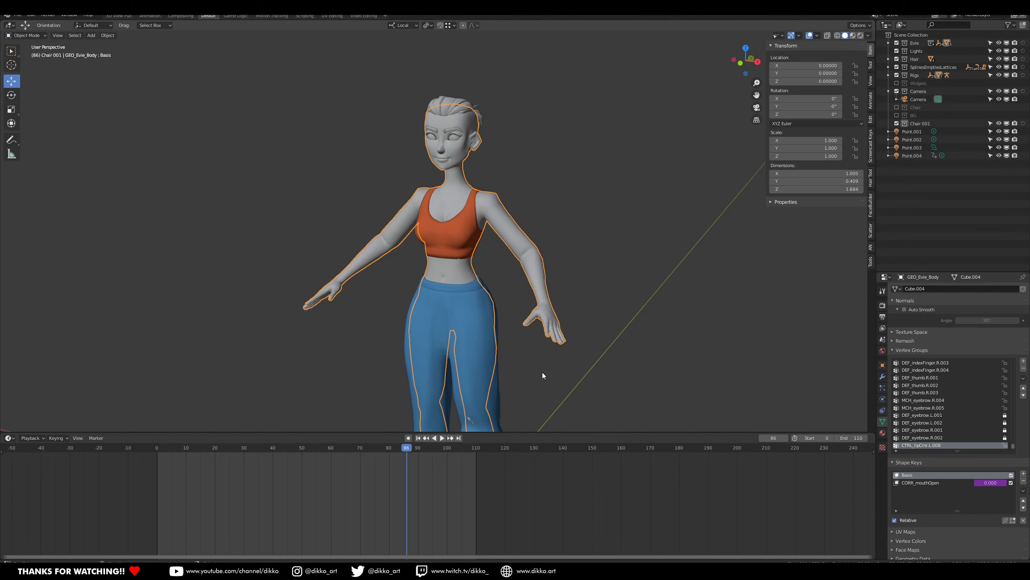
shift+middle_drag(543, 372, 533, 316)
scroll(533, 316, down, 1)
middle_drag(521, 354, 540, 324)
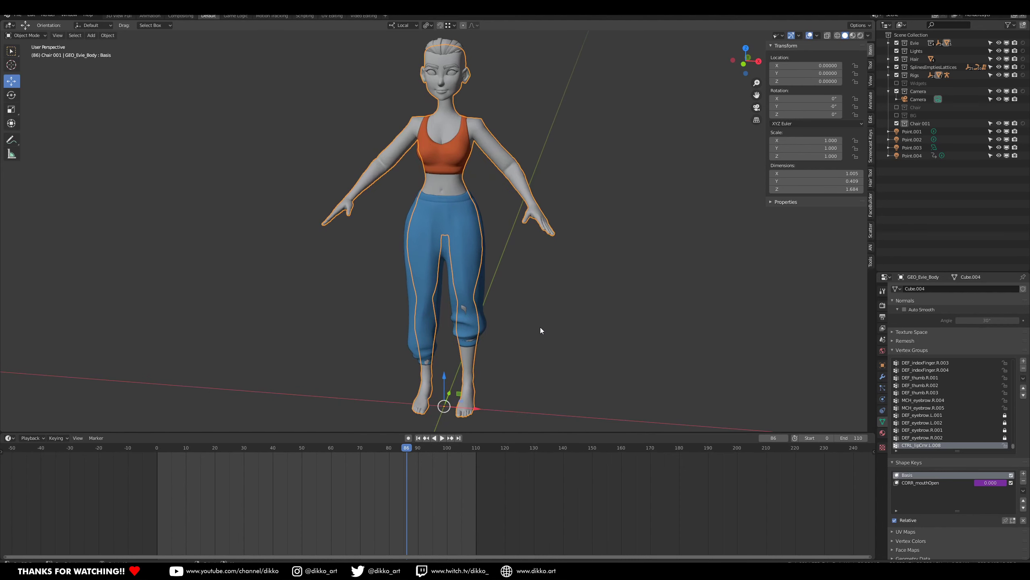
click(540, 327)
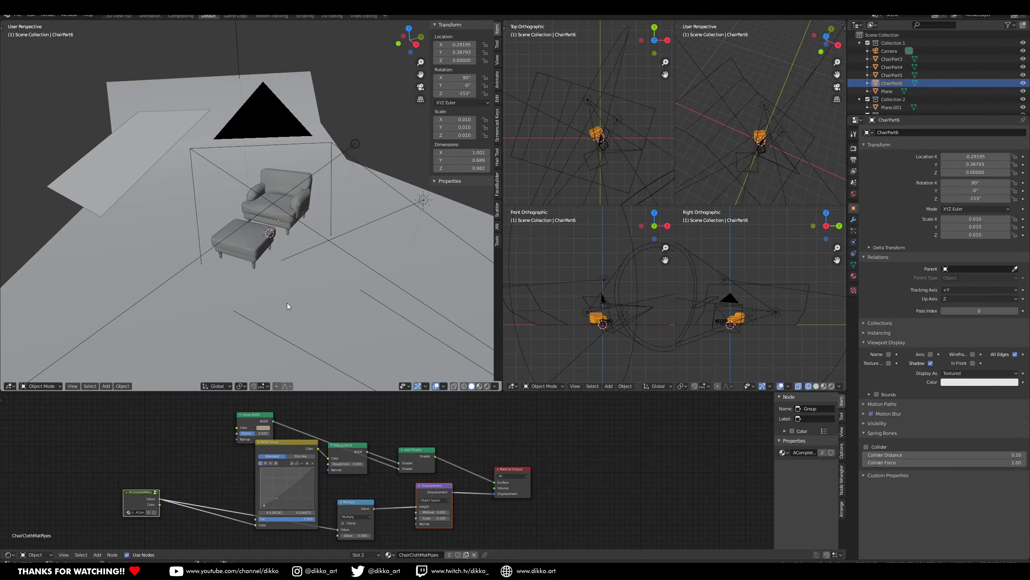
Examine the armchair and footstool in the chair scene from several angles, selecting the footstool cushion to check its size.
middle_drag(287, 305, 317, 271)
scroll(268, 252, up, 5)
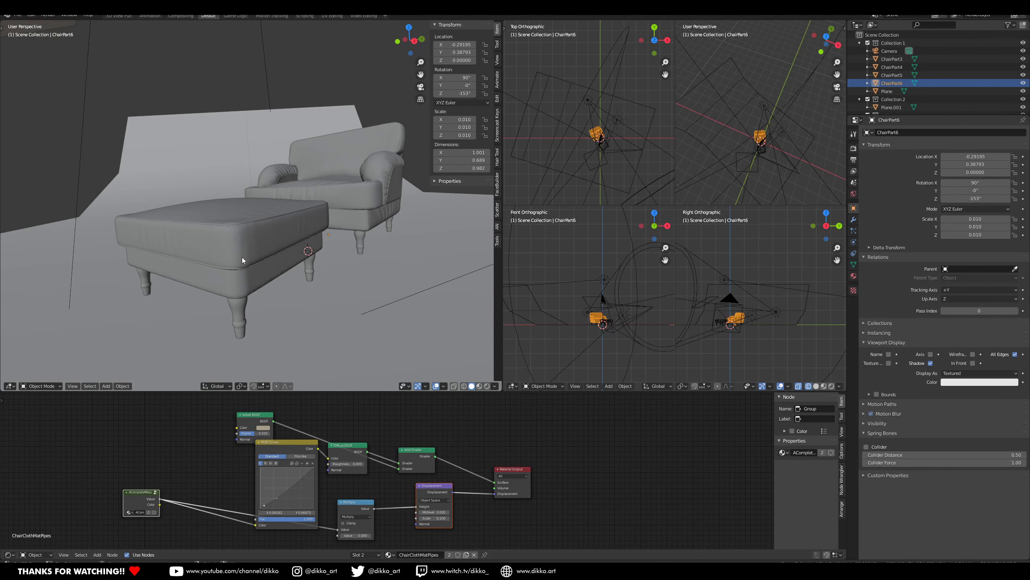
click(146, 269)
click(336, 249)
mouse_move(336, 248)
middle_down()
mouse_move(321, 242)
mouse_move(322, 269)
mouse_move(338, 248)
middle_up()
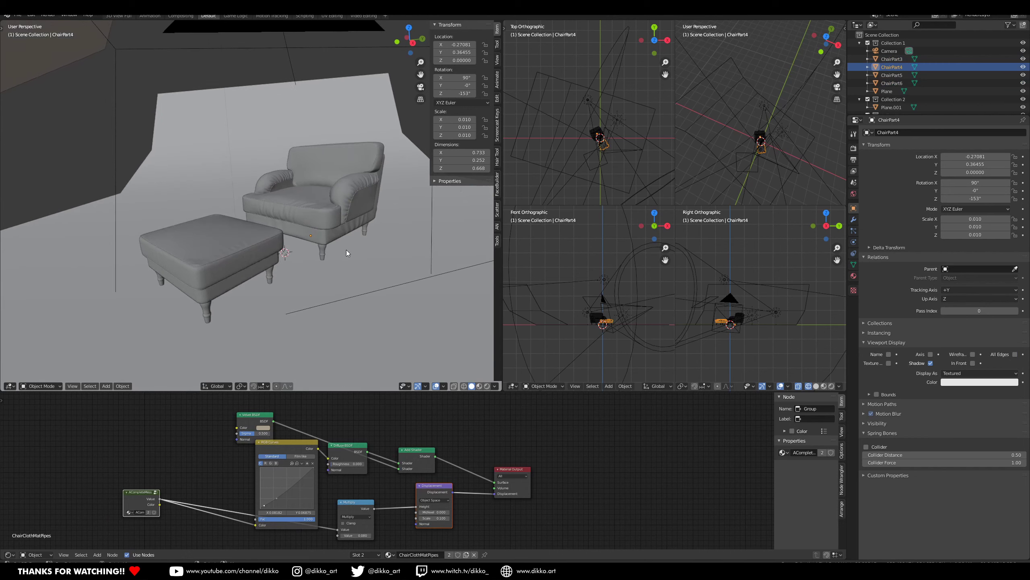
middle_drag(350, 251, 378, 243)
Select individual chair parts and check the dimensions of the armchair and footstool meshes.
click(891, 59)
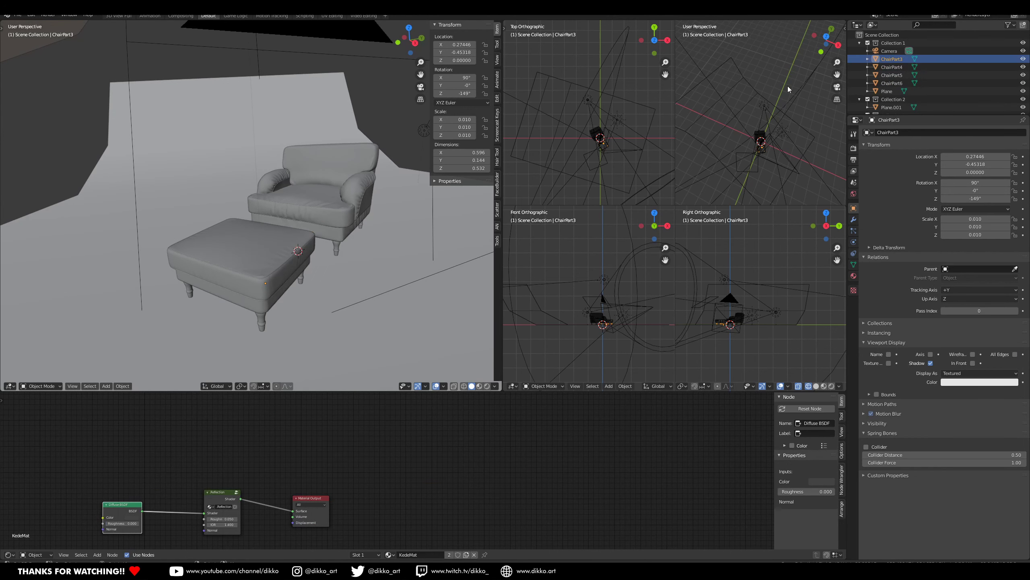
click(335, 206)
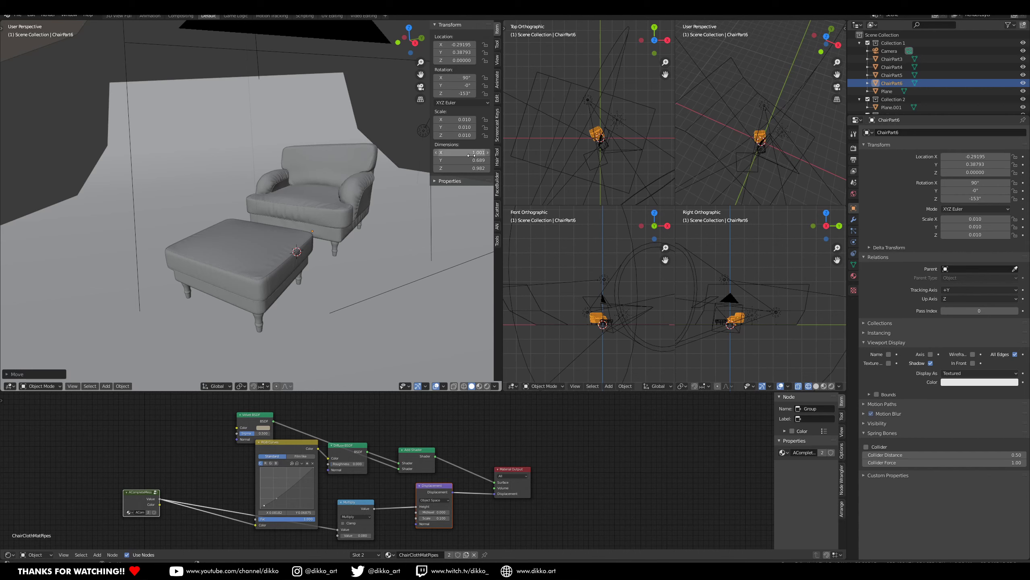
middle_drag(279, 199, 302, 203)
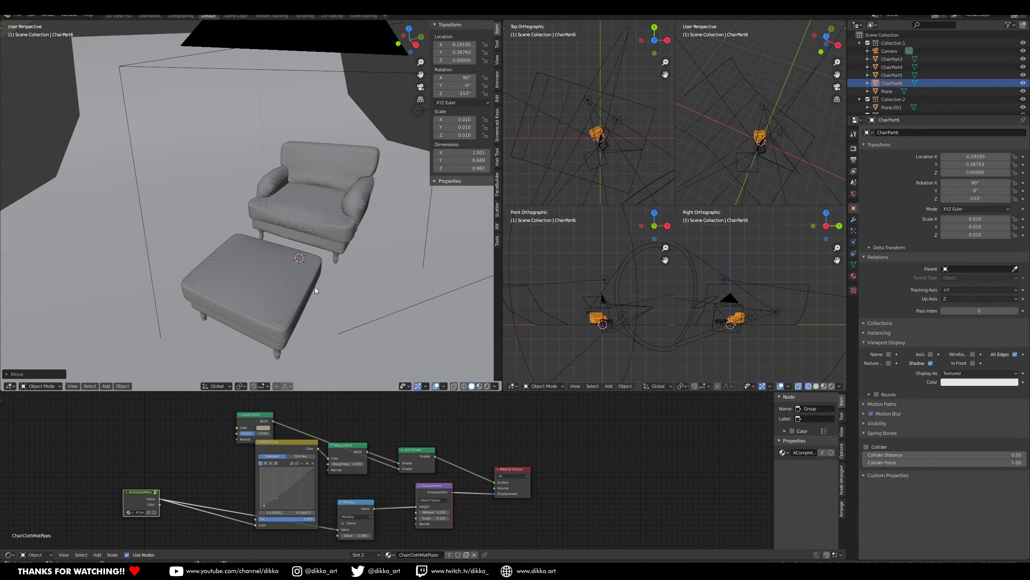
mouse_move(320, 290)
middle_down()
mouse_move(289, 288)
mouse_move(325, 289)
middle_up()
click(891, 59)
shift+click(887, 89)
shift+click(888, 82)
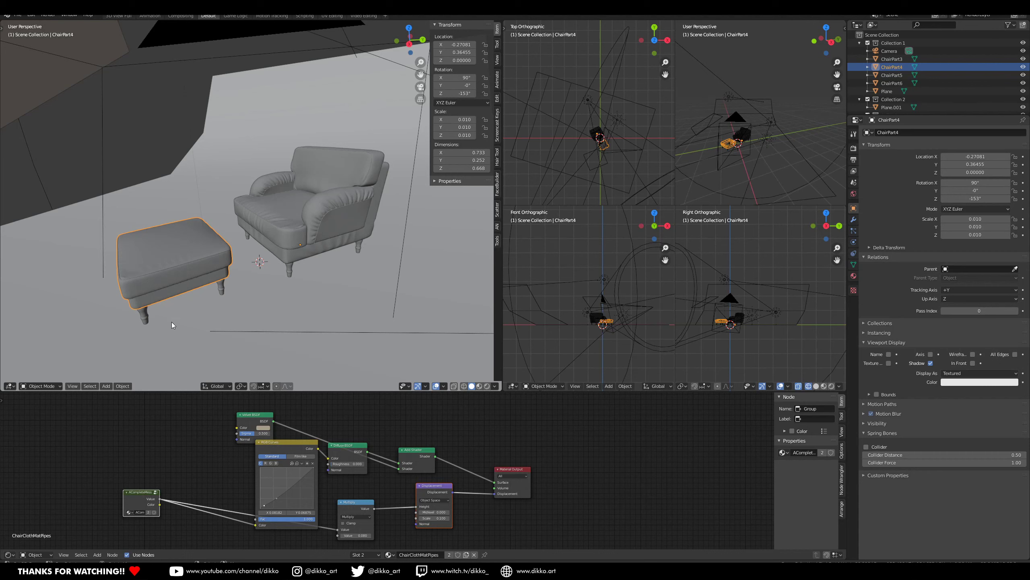
middle_drag(172, 322, 189, 316)
scroll(188, 312, up, 3)
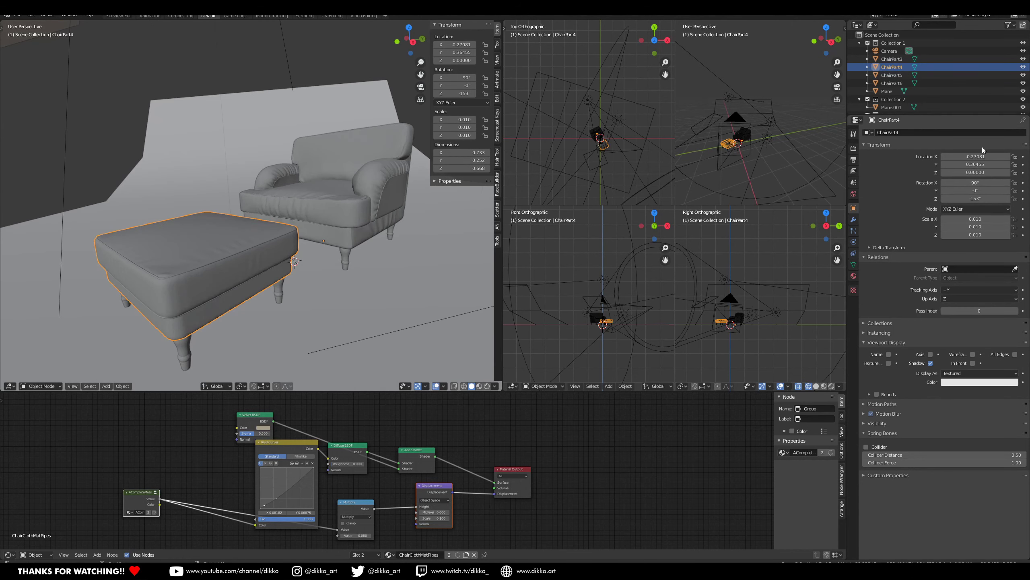
Select ChairPart3 through ChairPart6, leaving out the backdrop plane, and copy them.
click(892, 59)
shift+click(891, 67)
shift+click(889, 76)
shift+click(887, 84)
shift+click(886, 92)
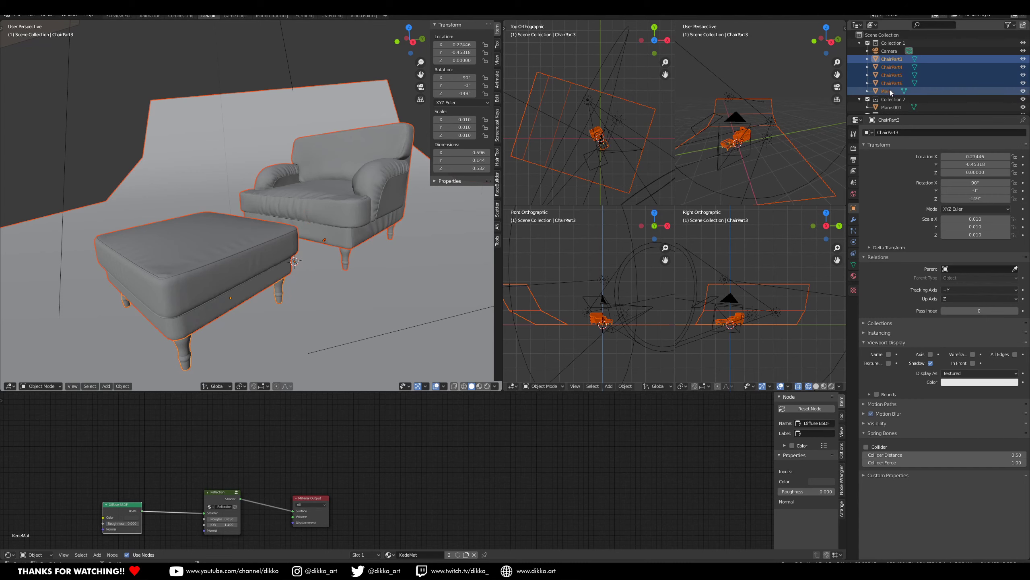
drag(889, 93, 889, 59)
key(KP_Decimal)
right_click(289, 231)
mouse_move(290, 573)
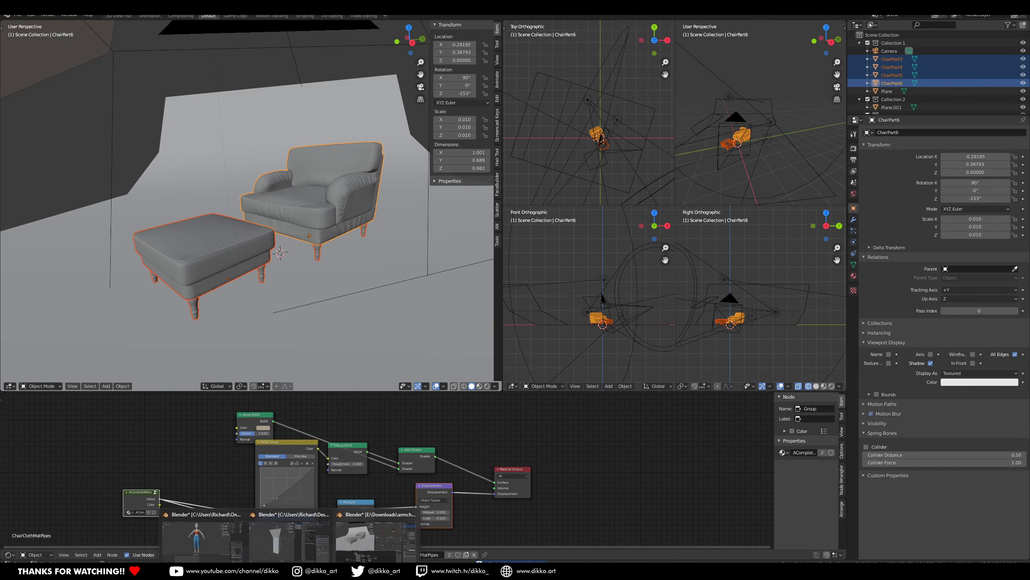
Switch to the Blender window with the character, paste the chair parts to compare their scale with her, and delete them.
click(206, 542)
key(ctrl+v)
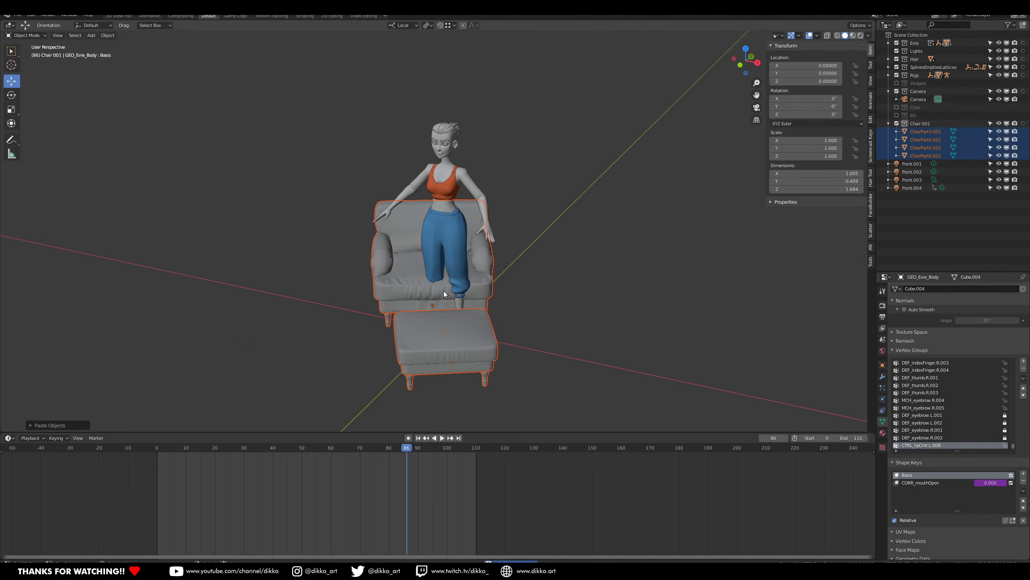
mouse_move(472, 320)
middle_down()
mouse_move(356, 312)
mouse_move(361, 345)
mouse_move(444, 307)
mouse_move(602, 310)
mouse_move(561, 330)
mouse_move(360, 312)
mouse_move(464, 317)
middle_up()
key(x)
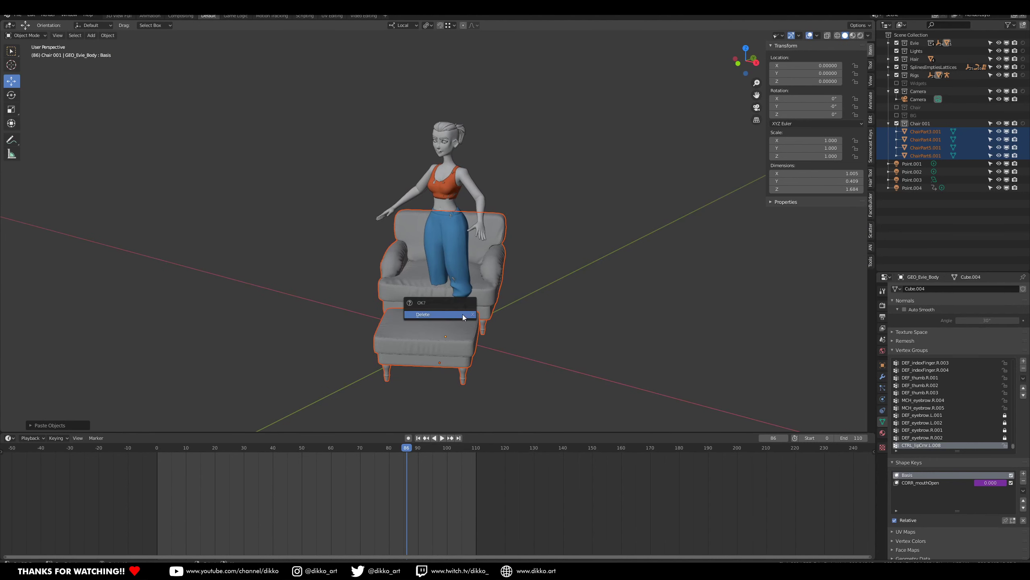
click(464, 315)
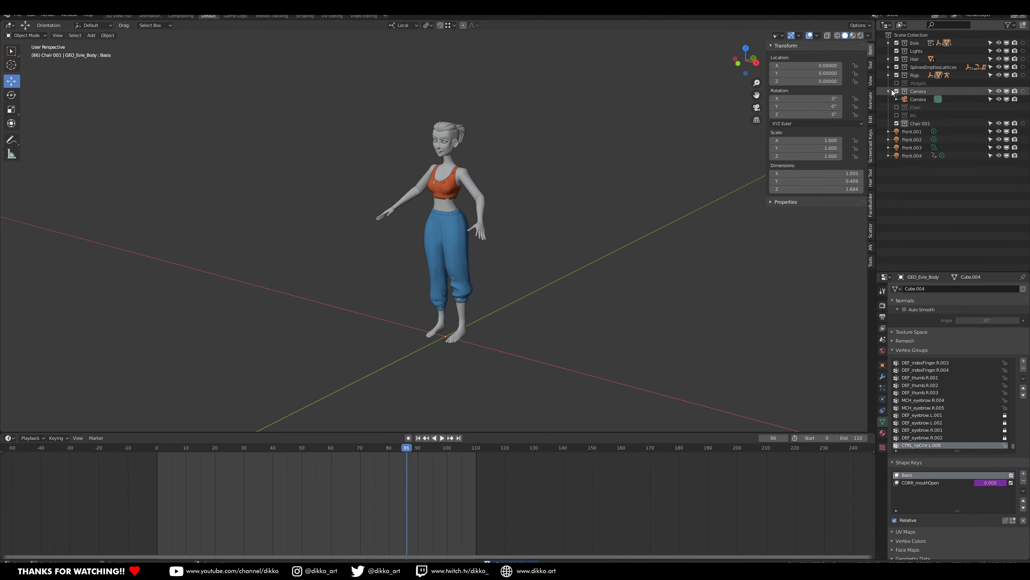
Enable the Chair collection and make the character's armature visible in the viewport.
click(896, 108)
click(778, 35)
click(791, 127)
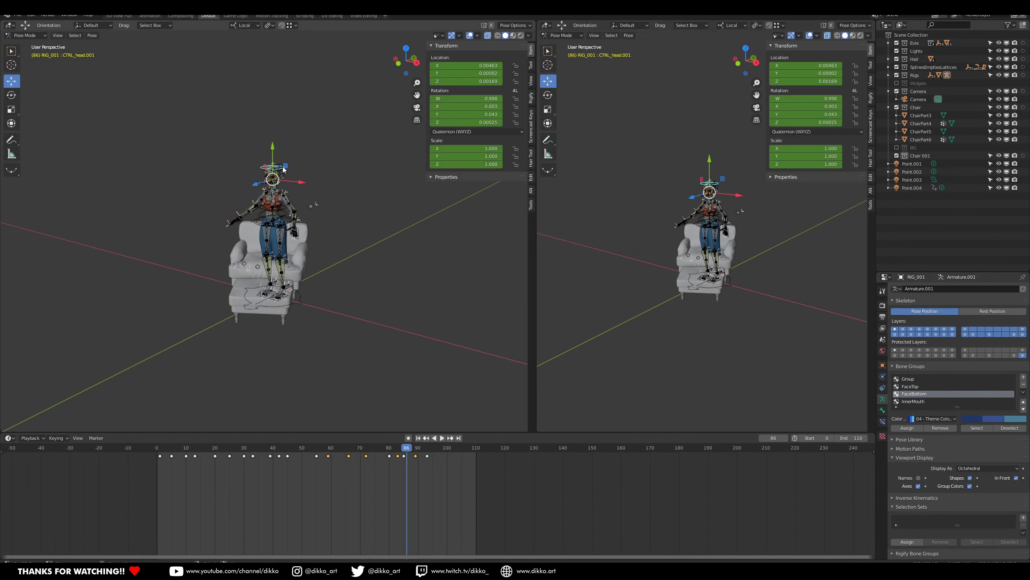
Change the second viewport to the Action Editor and hide the rig overlays to view the character seated on the armchair.
key(shift+F12)
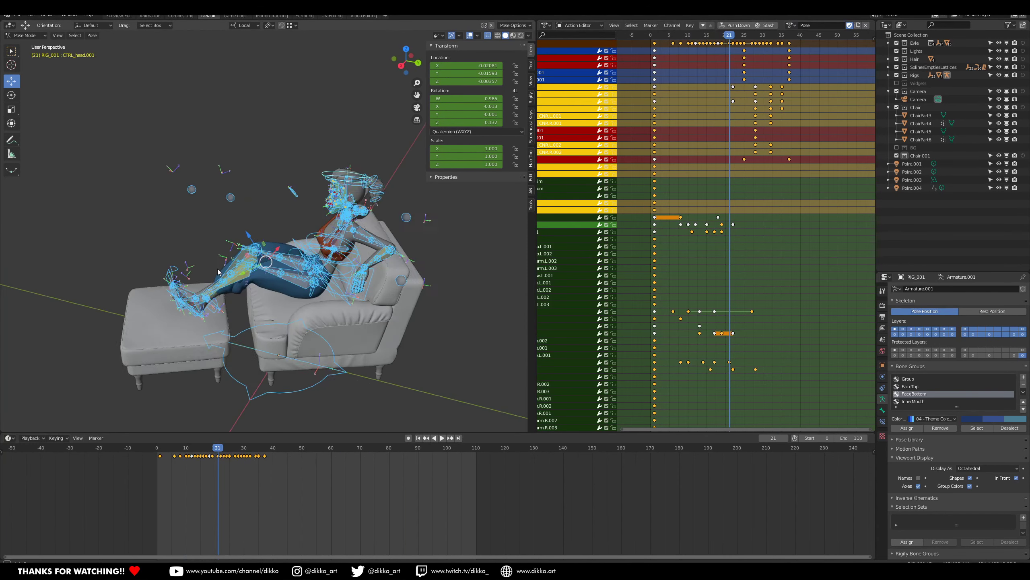
middle_drag(217, 269, 255, 256)
scroll(318, 271, up, 3)
click(469, 36)
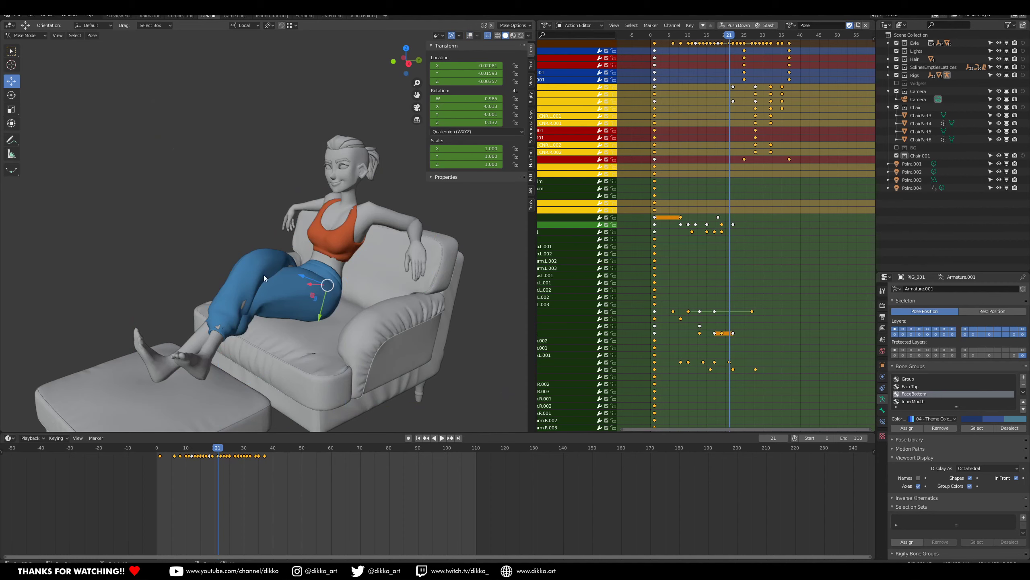
middle_drag(246, 300, 365, 325)
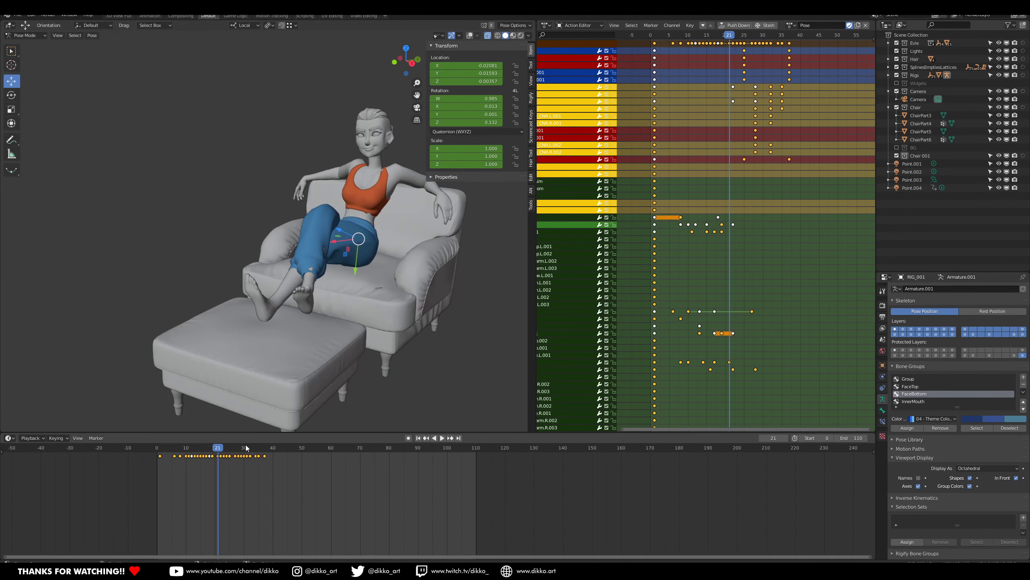
Play the sitting animation from its start several times and examine how the character fits the chair.
click(161, 453)
key(space)
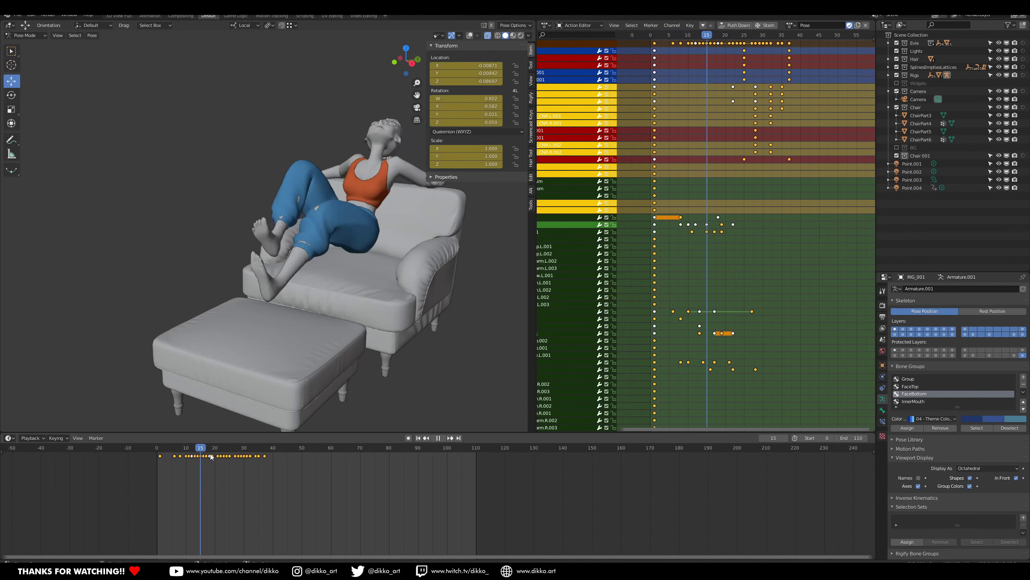
click(158, 474)
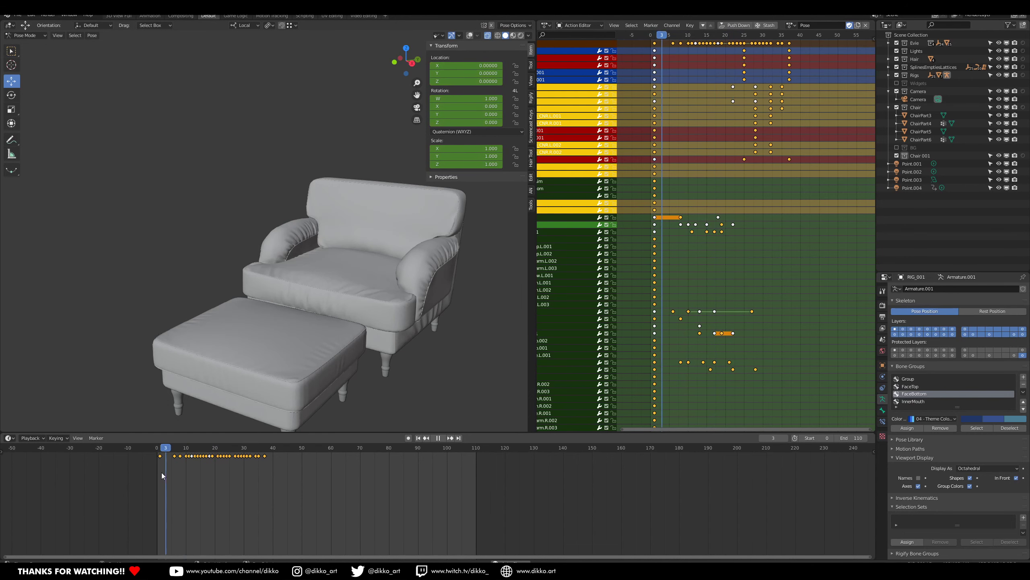
key(space)
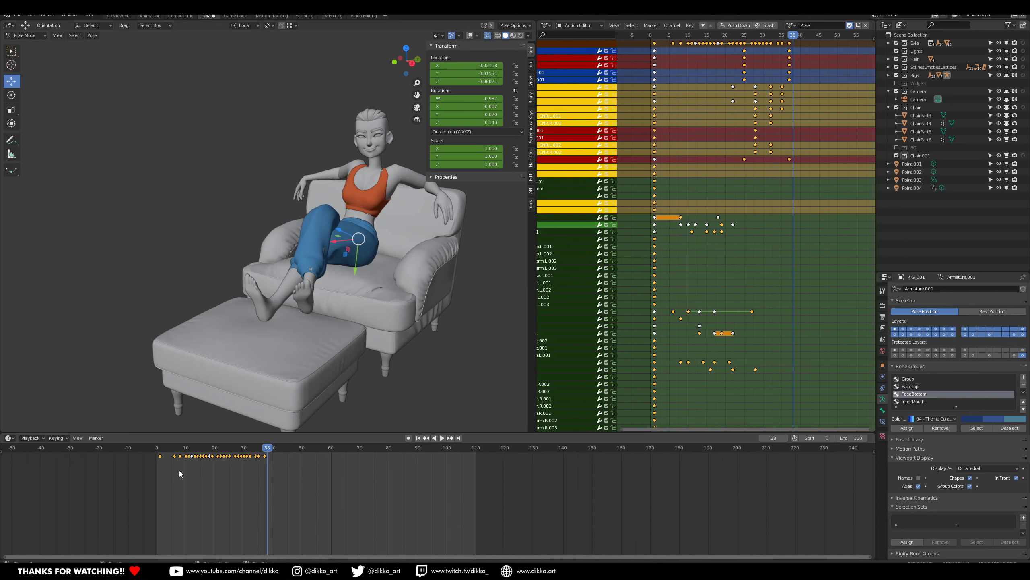
key(space)
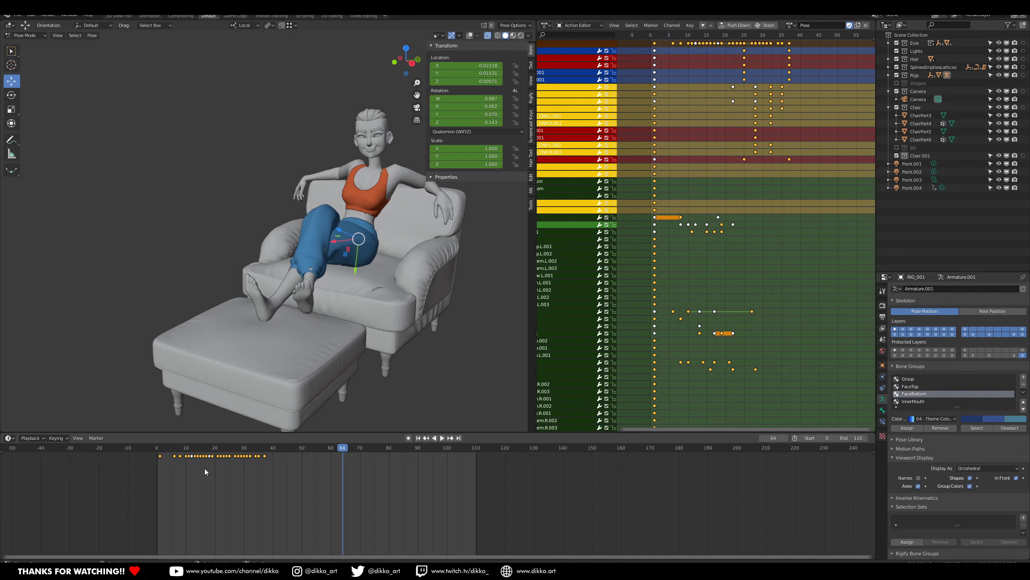
key(space)
middle_drag(308, 390, 379, 361)
scroll(380, 360, down, 3)
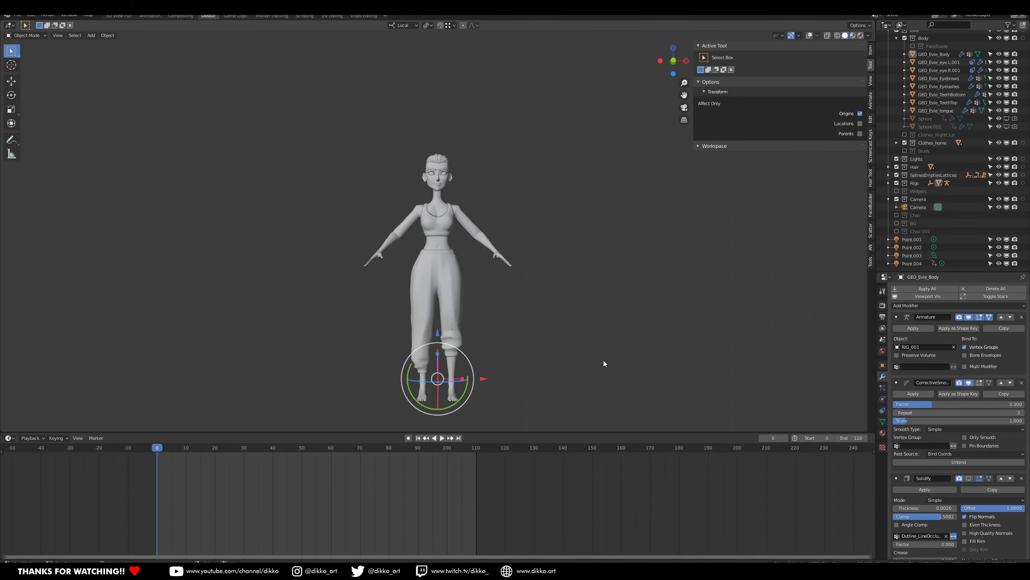
Deselect the body mesh and turn on the viewport overlays to show the character's wireframe.
click(602, 361)
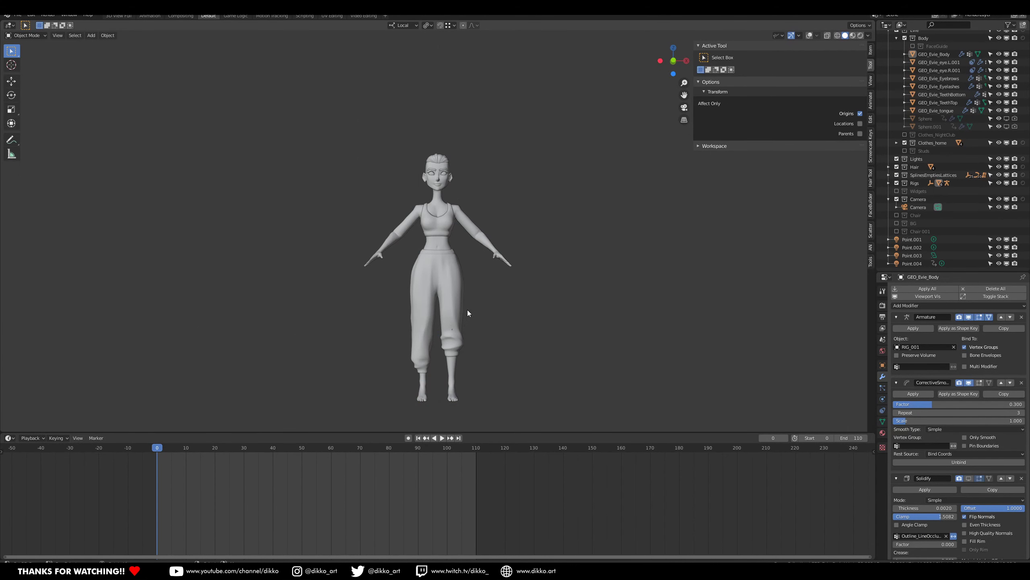
scroll(437, 231, up, 2)
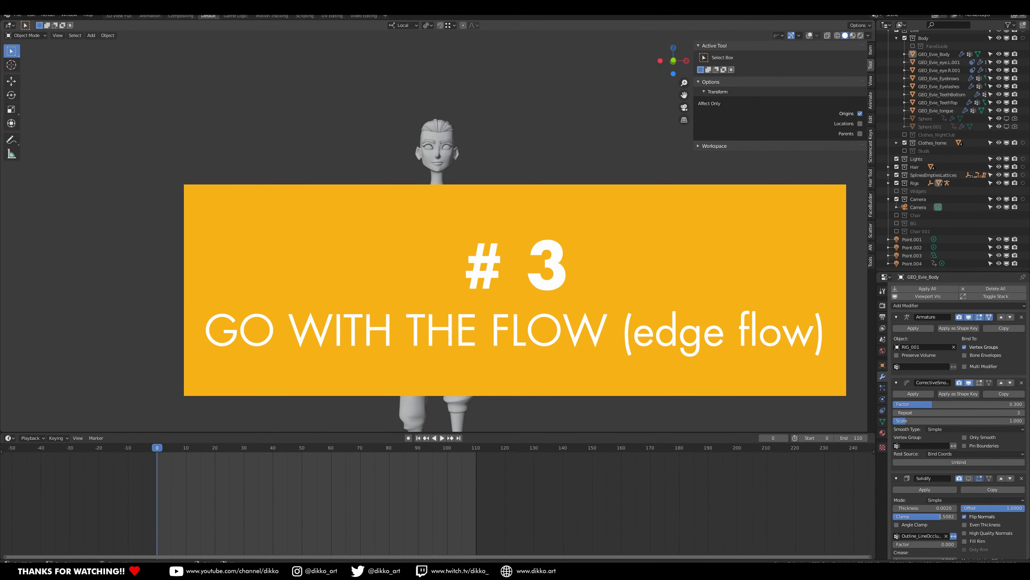
scroll(437, 232, up, 2)
shift+middle_drag(437, 232, 412, 256)
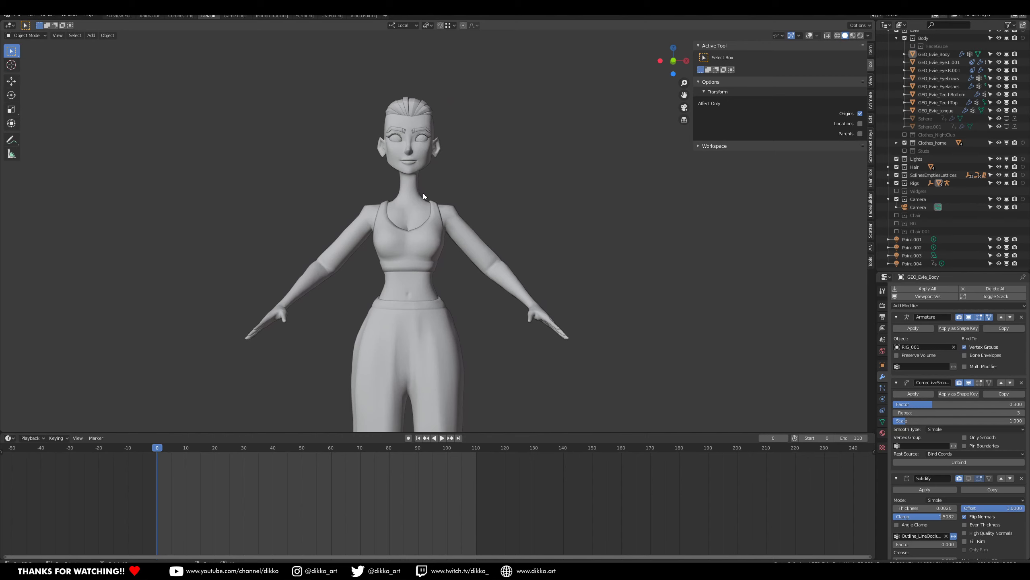
click(810, 36)
Examine the edge flow around the eyes, nose, mouth, neck and shoulders.
scroll(382, 186, up, 5)
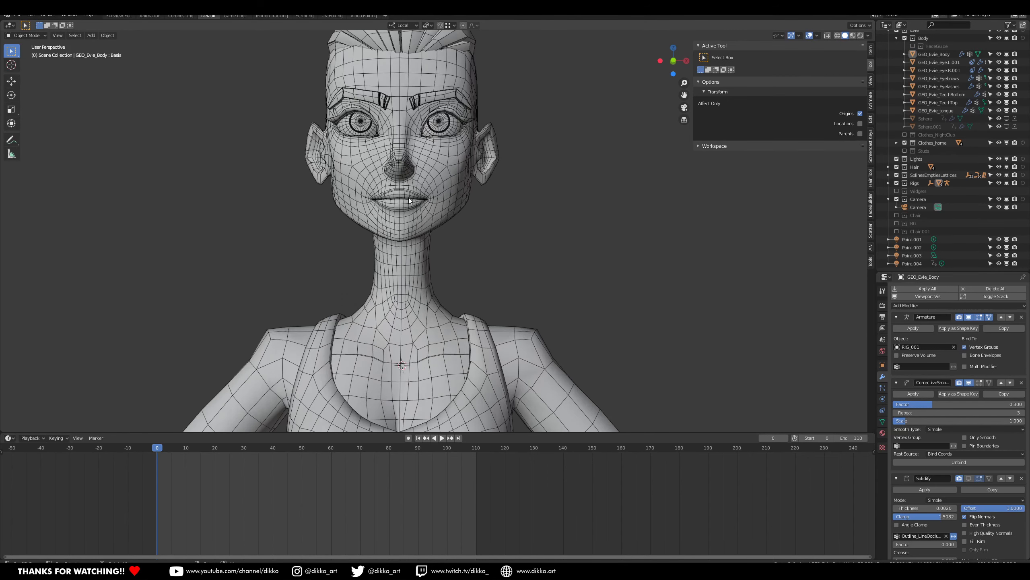
scroll(409, 200, up, 1)
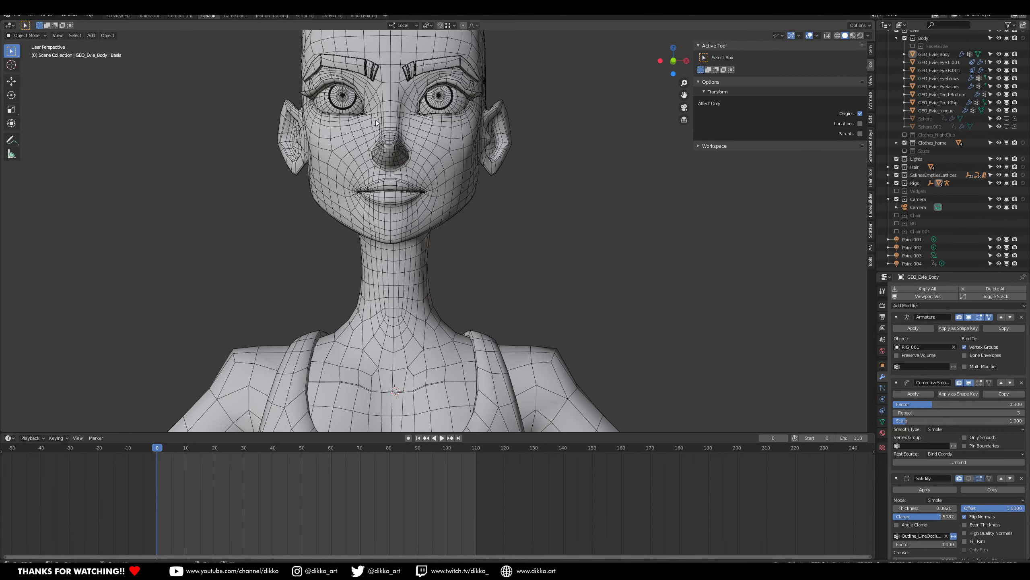
scroll(409, 274, down, 3)
middle_drag(408, 274, 400, 132)
shift+middle_drag(425, 285, 427, 190)
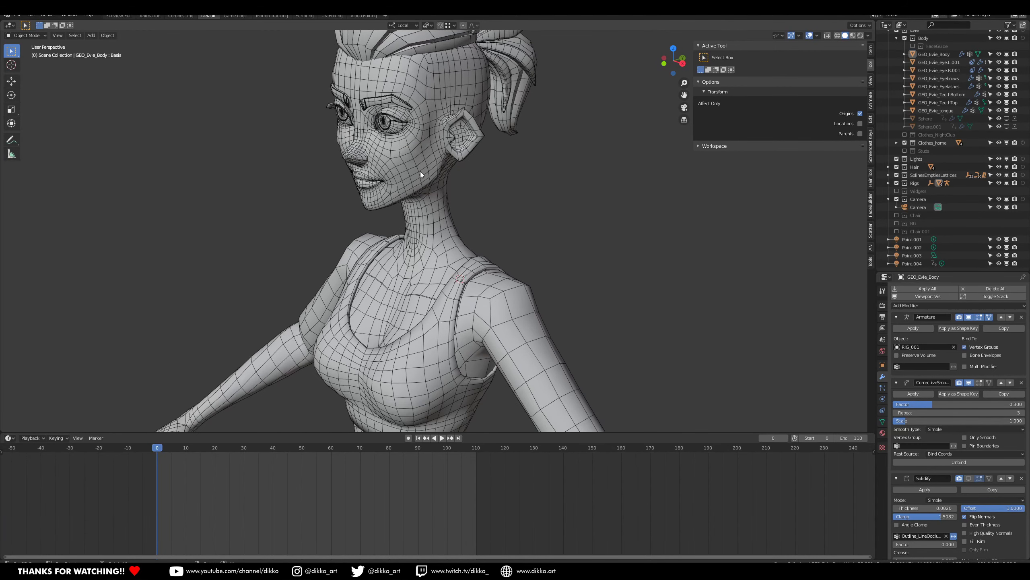
Examine the wireframe of the torso, arms, hands and trousers, returning to the front of the upper body.
scroll(556, 337, down, 3)
shift+middle_drag(534, 353, 531, 314)
middle_drag(468, 310, 454, 332)
scroll(454, 332, up, 4)
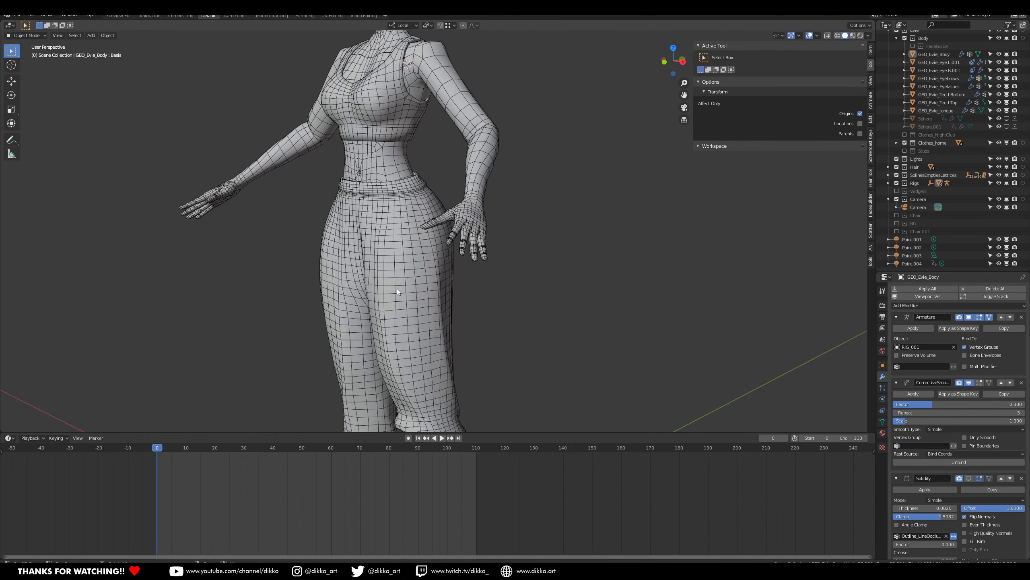
scroll(398, 291, down, 3)
middle_drag(399, 291, 455, 347)
scroll(417, 213, up, 3)
middle_drag(417, 214, 402, 209)
shift+middle_drag(419, 157, 435, 261)
scroll(426, 218, up, 1)
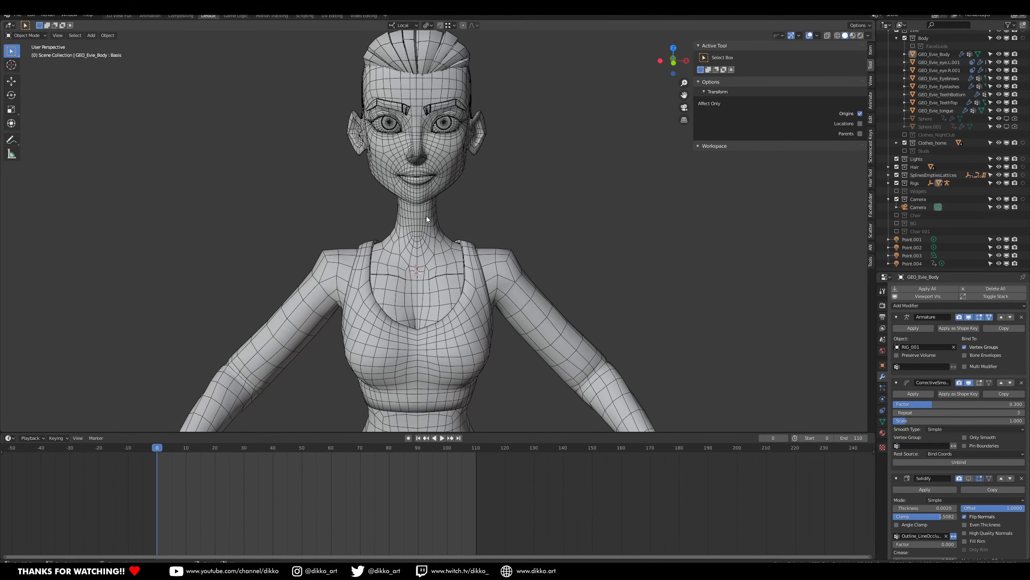
middle_drag(425, 215, 505, 237)
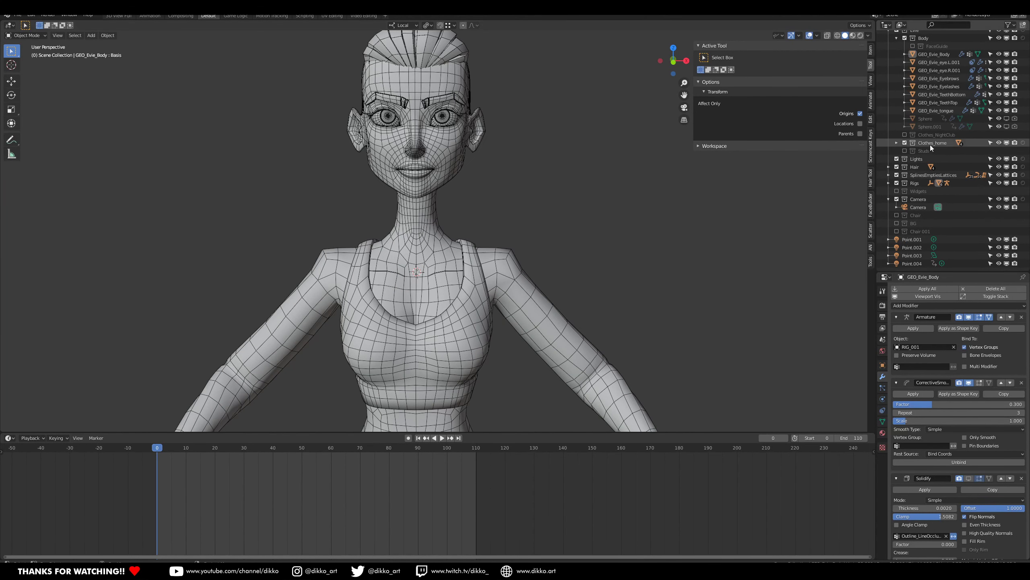
Hide the Clothes_home collection and examine the bare mesh's edge flow on the face up close.
click(905, 143)
shift+middle_drag(459, 145, 458, 212)
scroll(451, 216, up, 2)
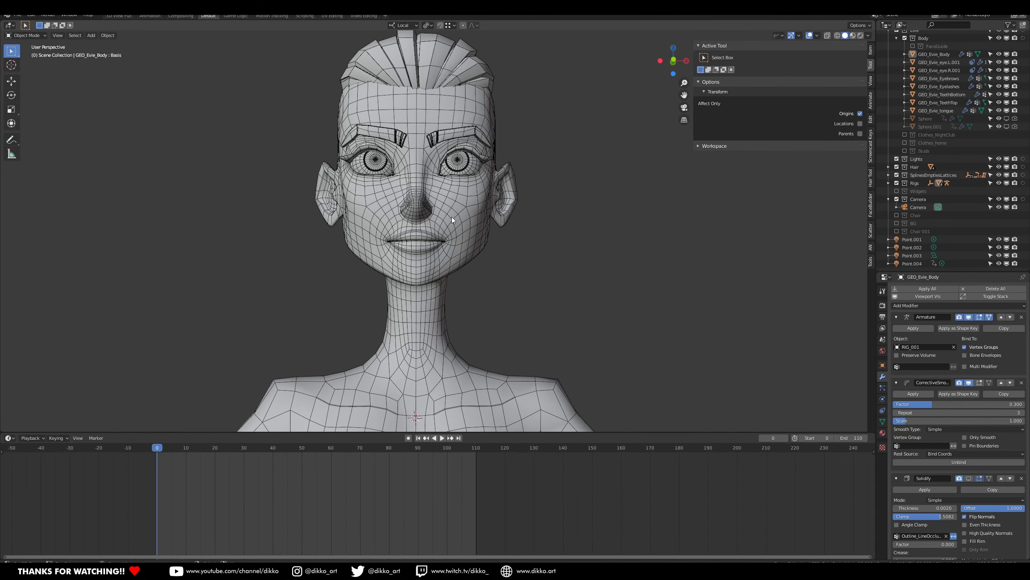
scroll(423, 221, up, 2)
scroll(408, 225, up, 3)
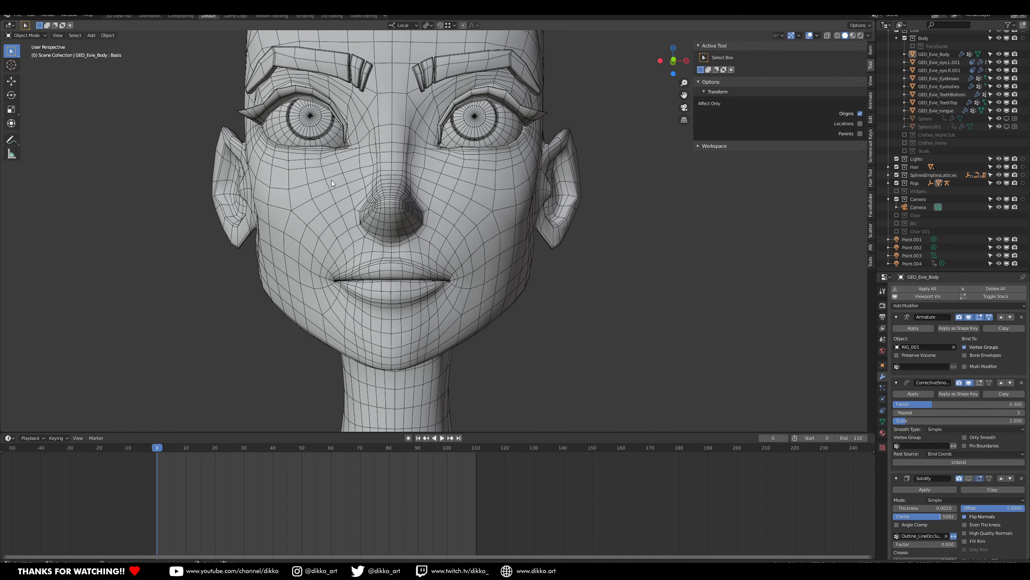
Enter Edit Mode on the GEO_Evie_Body mesh and select successive face loops encircling the lips, mouth and nose.
click(317, 241)
click(38, 36)
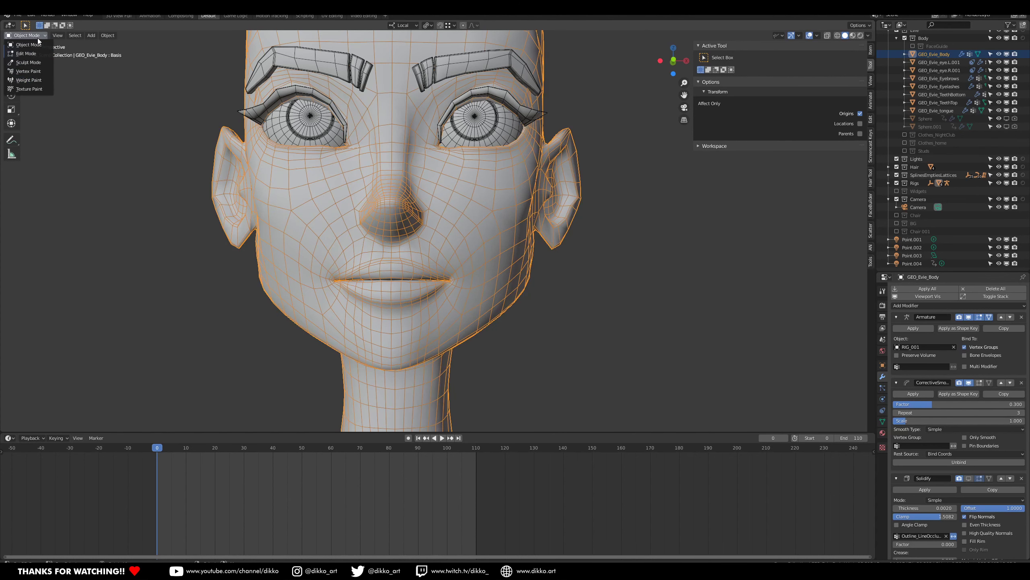
key(Tab)
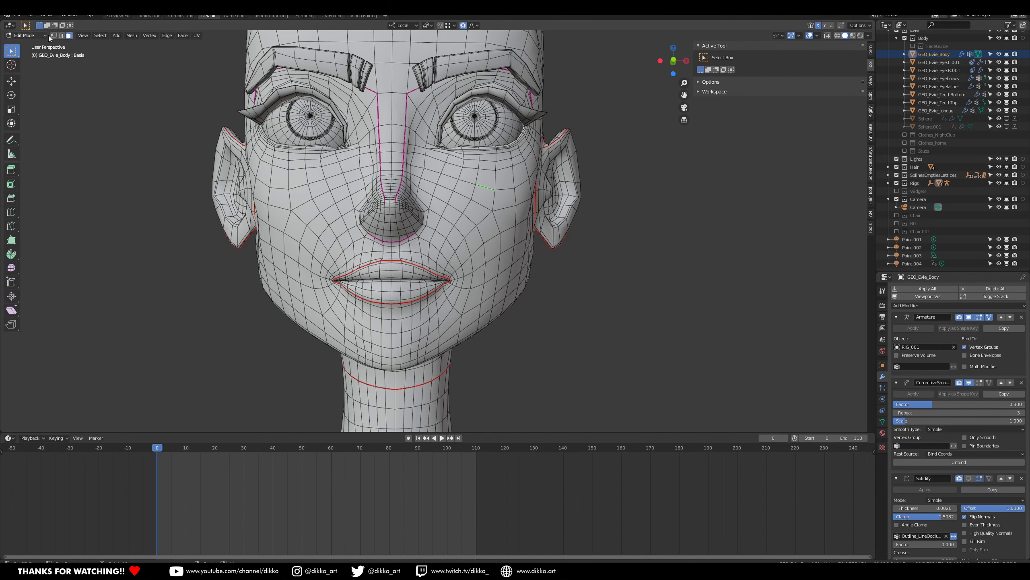
alt+click(333, 259)
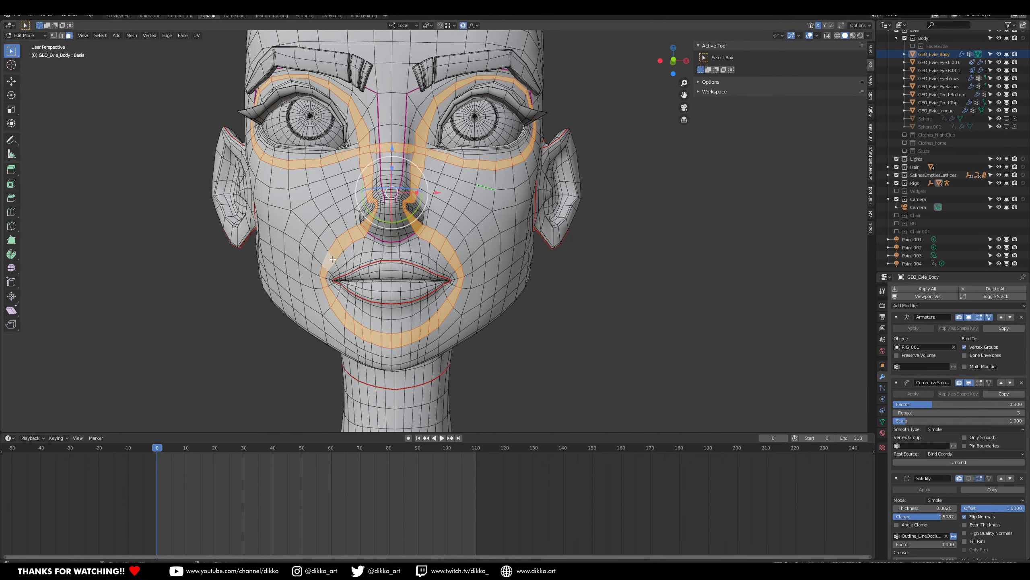
alt+click(333, 271)
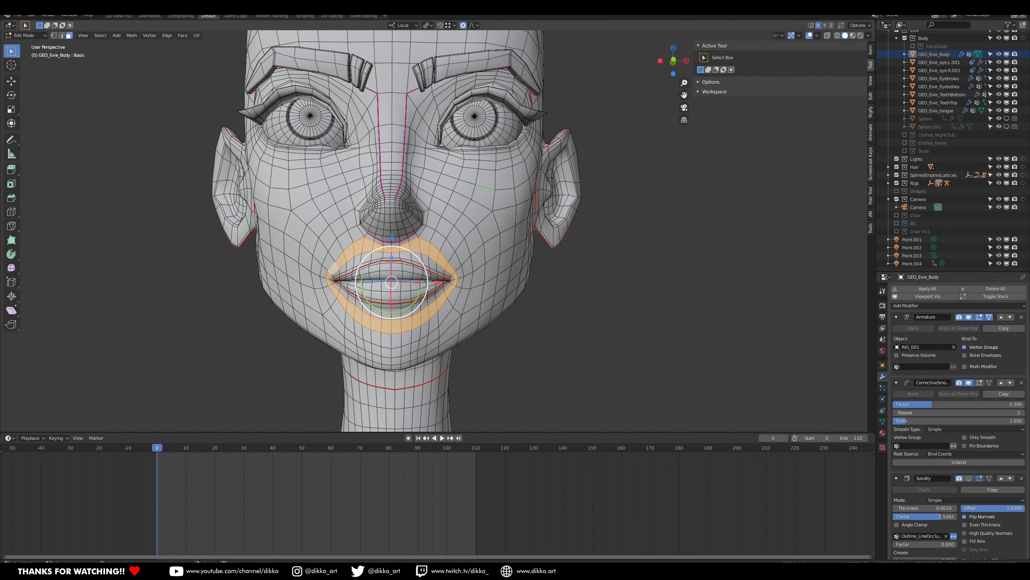
alt+click(330, 315)
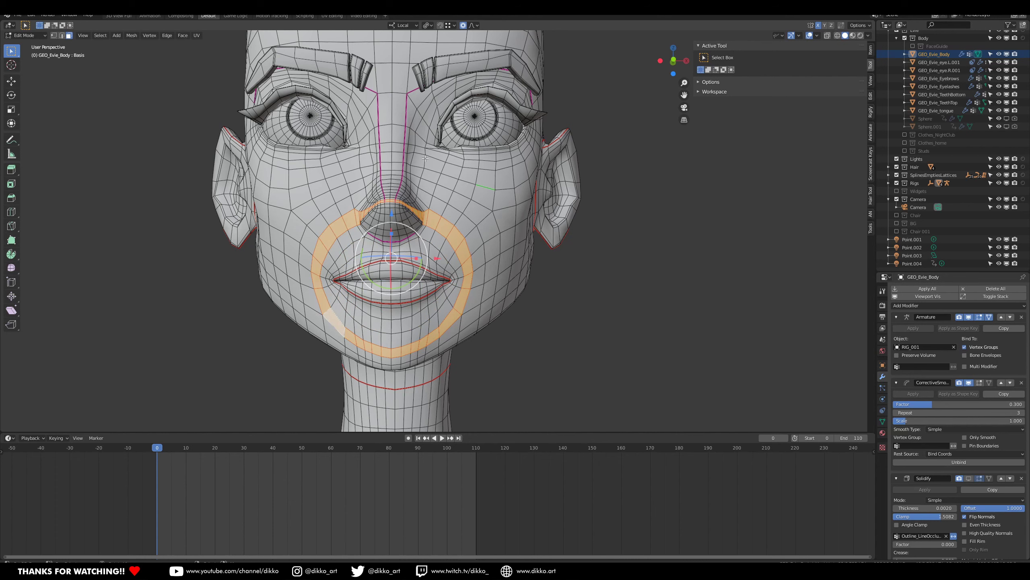
Select the face loops around the eye and the mask-shaped loop passing under both eyes across the nose bridge.
alt+click(434, 144)
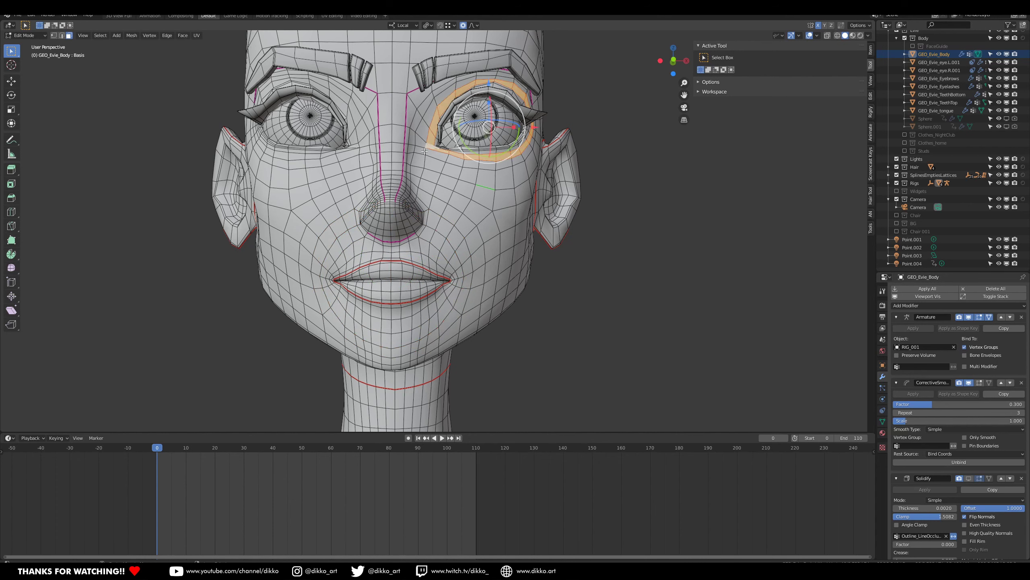
alt+click(424, 151)
alt+click(441, 169)
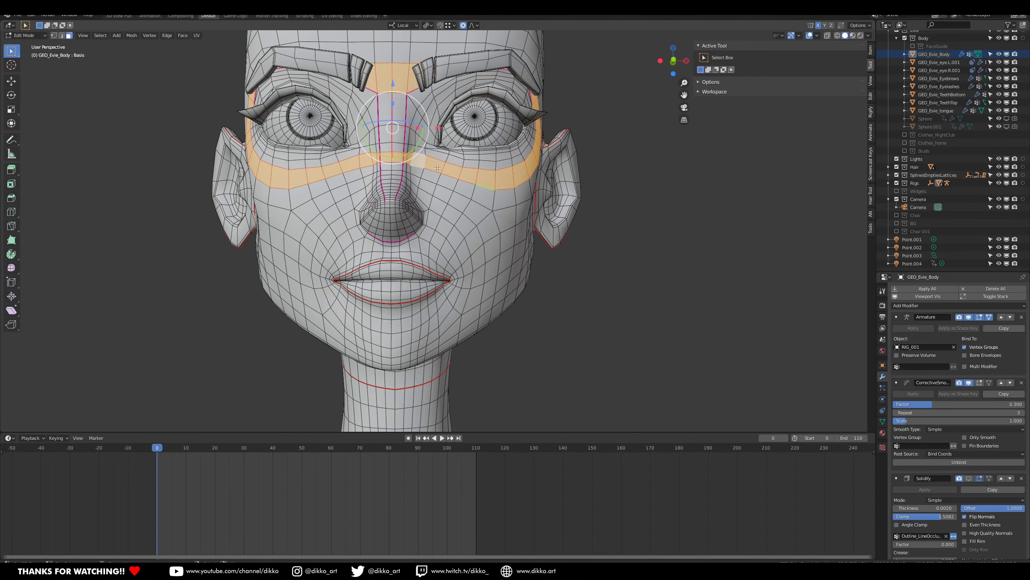
Select the face loop running across the upper chest from shoulder to shoulder.
middle_drag(375, 81, 414, 262)
click(449, 240)
alt+click(444, 240)
scroll(415, 262, down, 3)
shift+middle_drag(505, 357, 289, 312)
alt+click(528, 316)
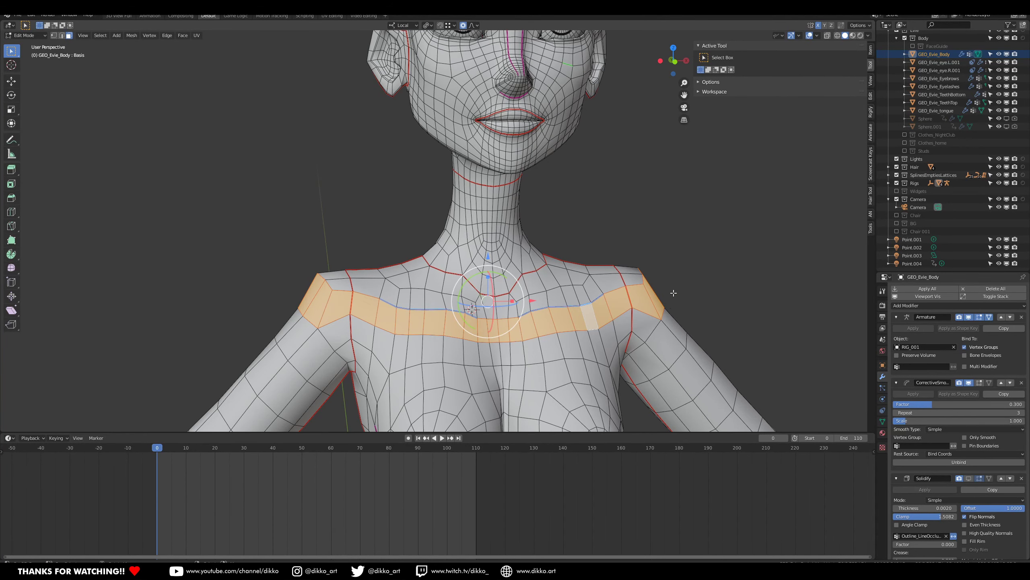
Select the face loops running down the abdomen and around the hips, finishing with a single face on the outer hip.
scroll(674, 292, down, 1)
middle_drag(674, 292, 551, 308)
middle_drag(625, 294, 548, 323)
scroll(549, 322, down, 2)
shift+middle_drag(532, 371, 485, 292)
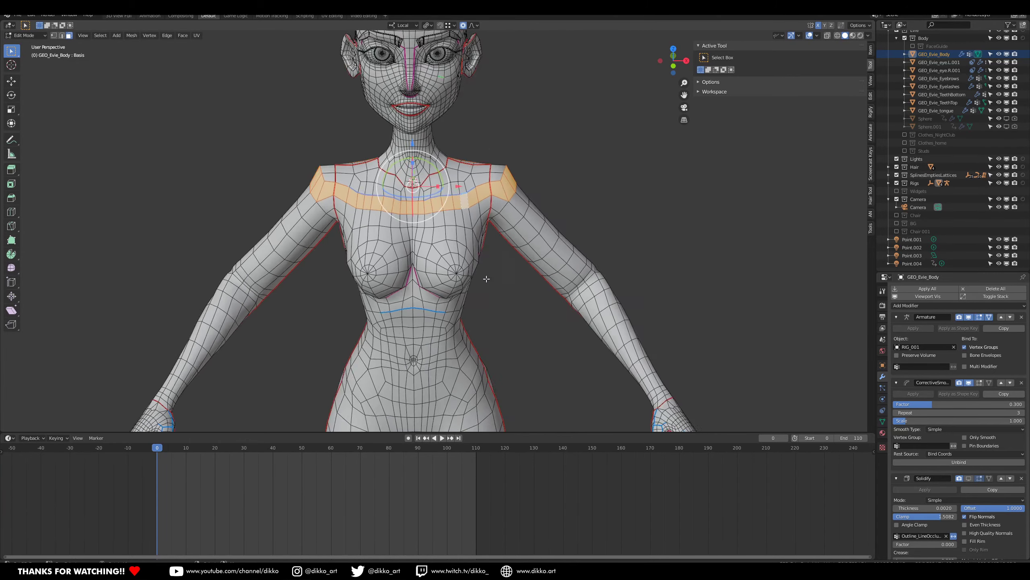
middle_drag(477, 357, 471, 341)
shift+middle_drag(470, 378, 467, 260)
scroll(466, 260, down, 1)
middle_drag(470, 312, 434, 316)
alt+click(427, 298)
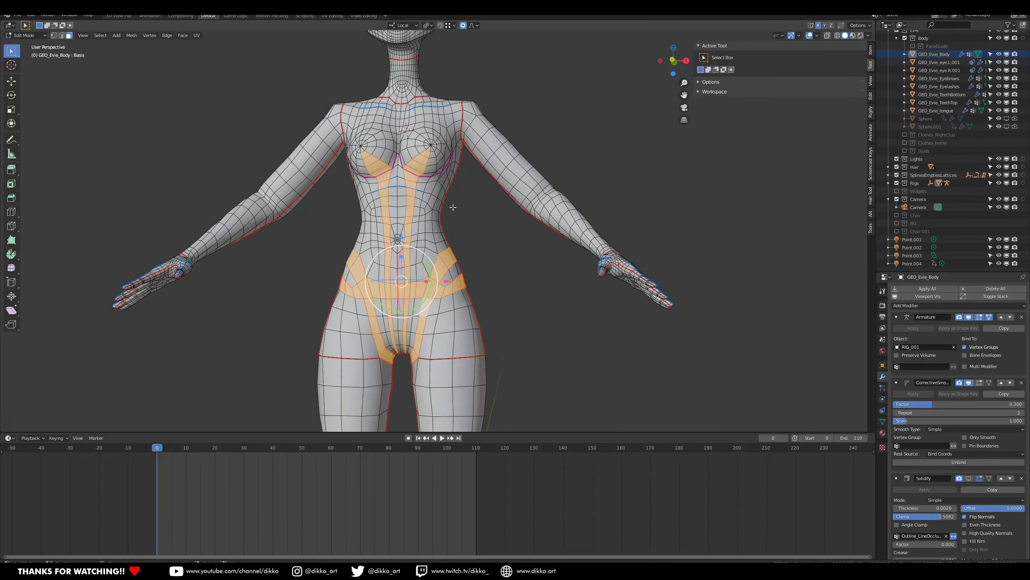
click(460, 295)
middle_drag(460, 295, 433, 299)
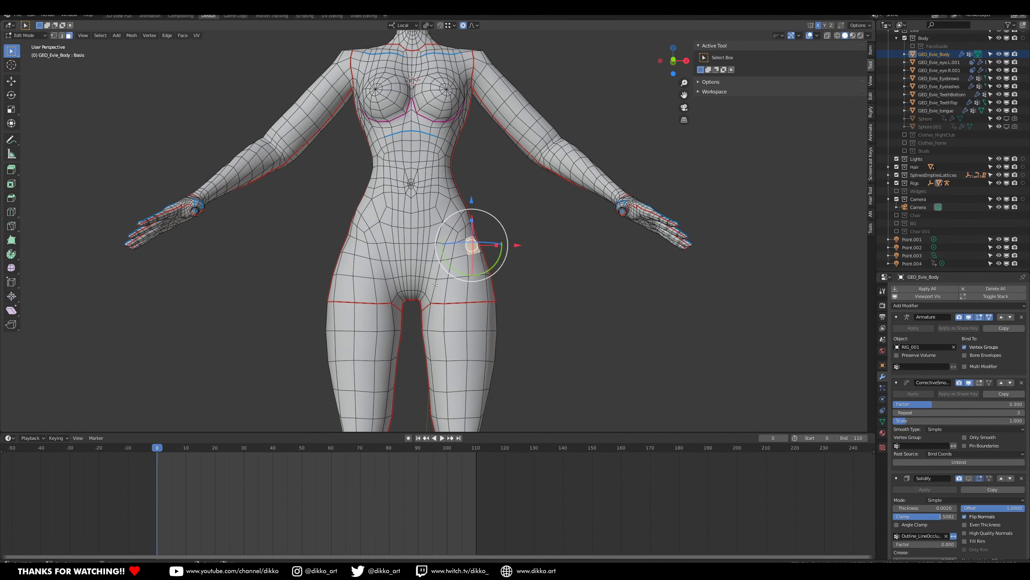
Examine the edge flow at the hips and crotch, and select face loops around the leg, including the calf.
middle_drag(447, 215, 495, 200)
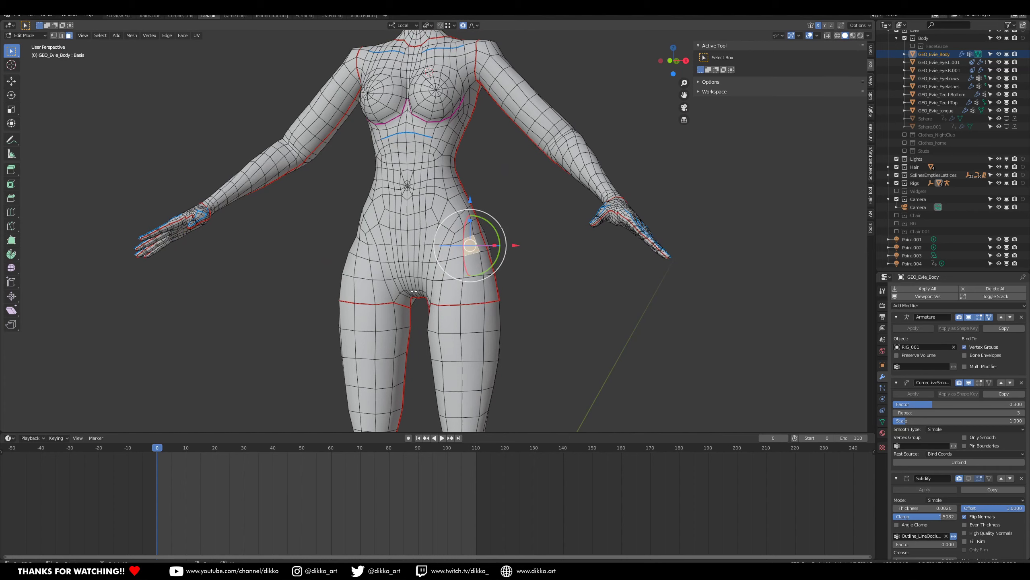
middle_drag(415, 291, 451, 229)
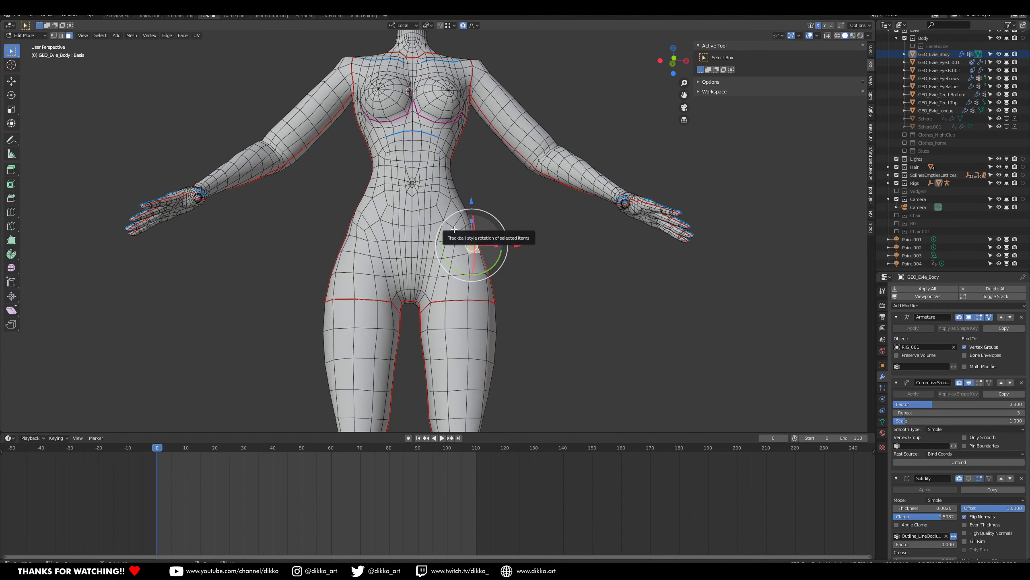
middle_drag(431, 282, 439, 231)
scroll(466, 309, down, 3)
middle_drag(504, 313, 493, 324)
shift+middle_drag(492, 236, 482, 274)
scroll(479, 309, down, 2)
shift+middle_drag(475, 355, 460, 208)
scroll(544, 298, up, 2)
alt+click(457, 208)
alt+click(465, 271)
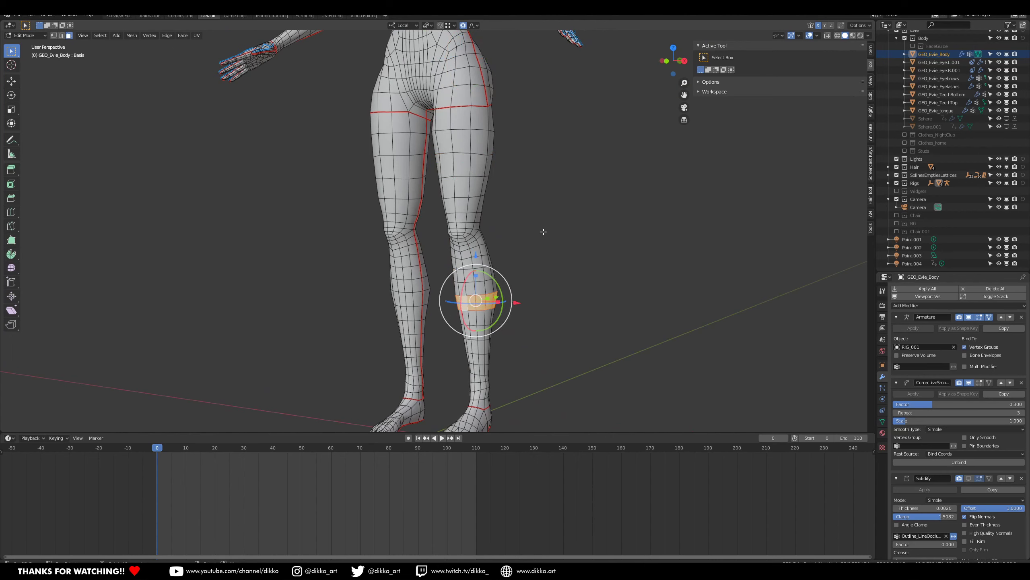
Select the face loop around the neck and examine it from the side.
alt+click(411, 313)
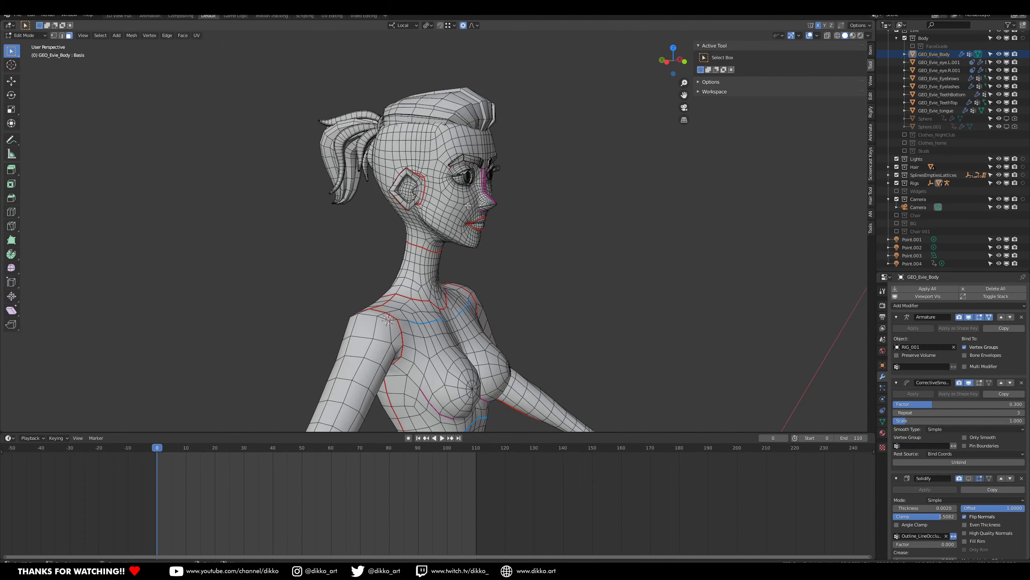
middle_drag(467, 205, 421, 272)
scroll(421, 272, up, 3)
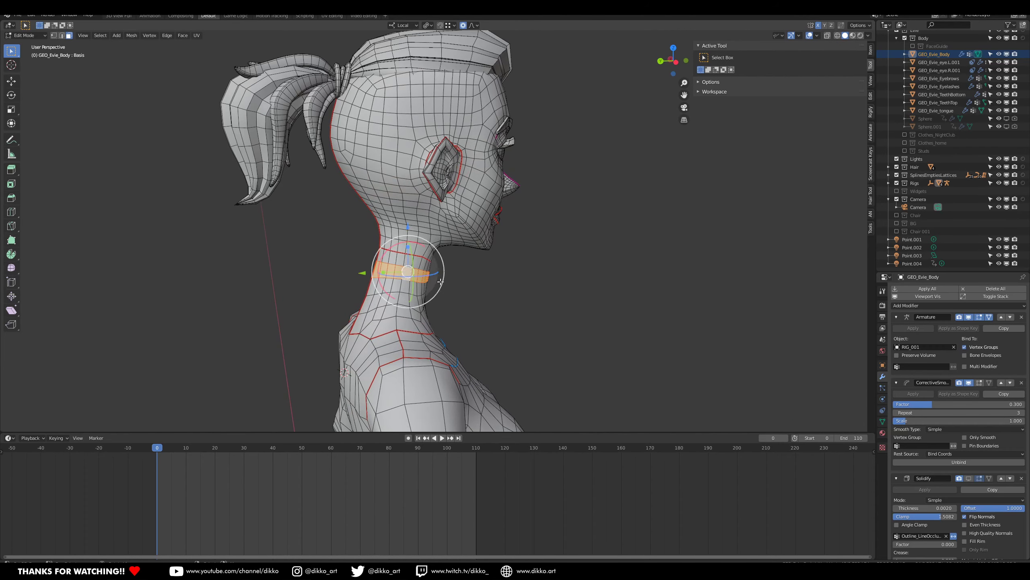
Select the face loop beneath the breasts and the closed loop encircling the abdomen.
middle_drag(468, 296, 418, 320)
scroll(418, 321, down, 3)
shift+middle_drag(424, 405, 458, 278)
scroll(457, 278, up, 2)
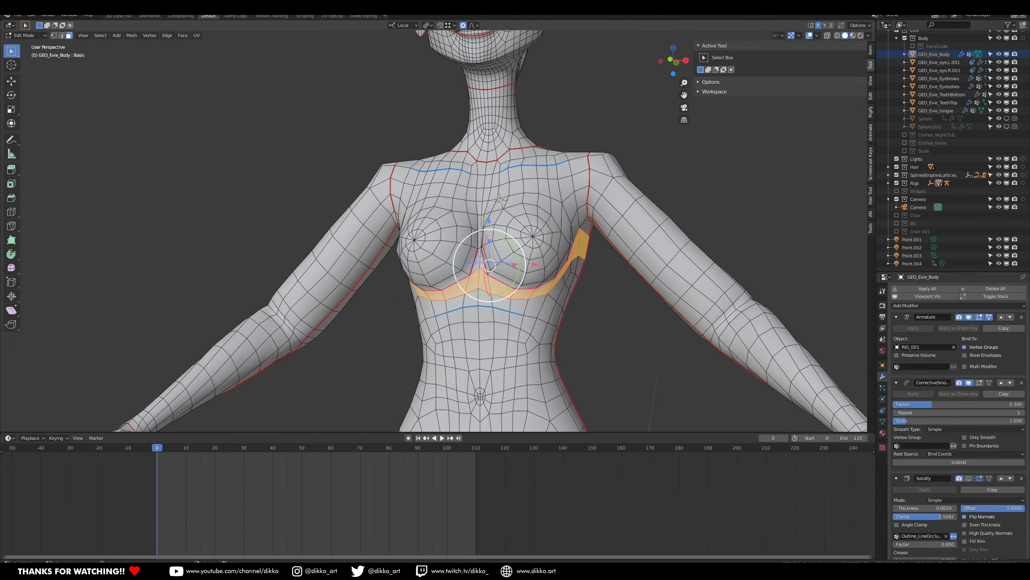
shift+middle_drag(573, 359, 565, 244)
alt+click(529, 289)
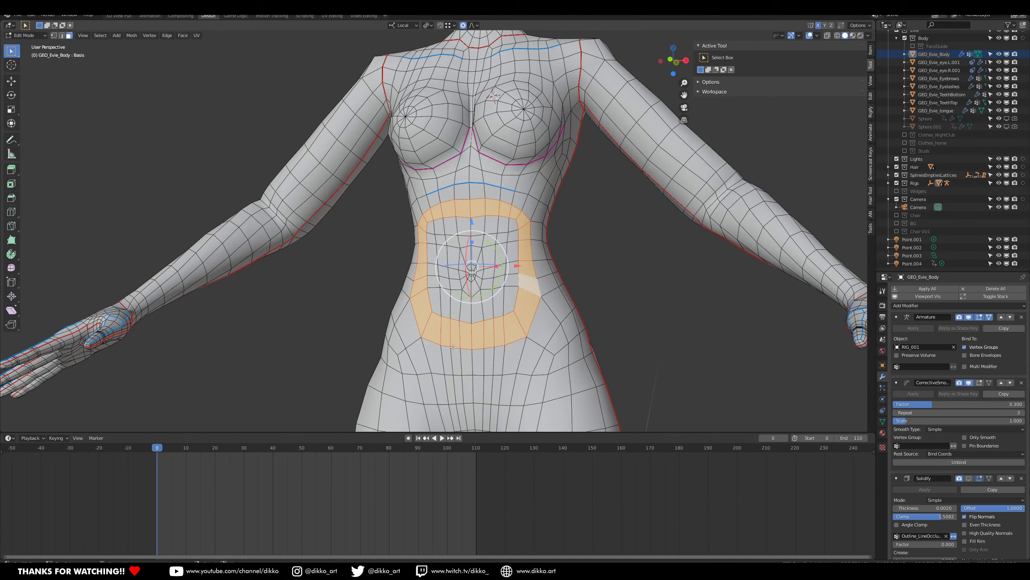
Select the face loop around the waist and examine the mesh on the back.
middle_drag(512, 330, 482, 246)
shift+middle_drag(594, 152, 580, 306)
middle_drag(579, 307, 420, 153)
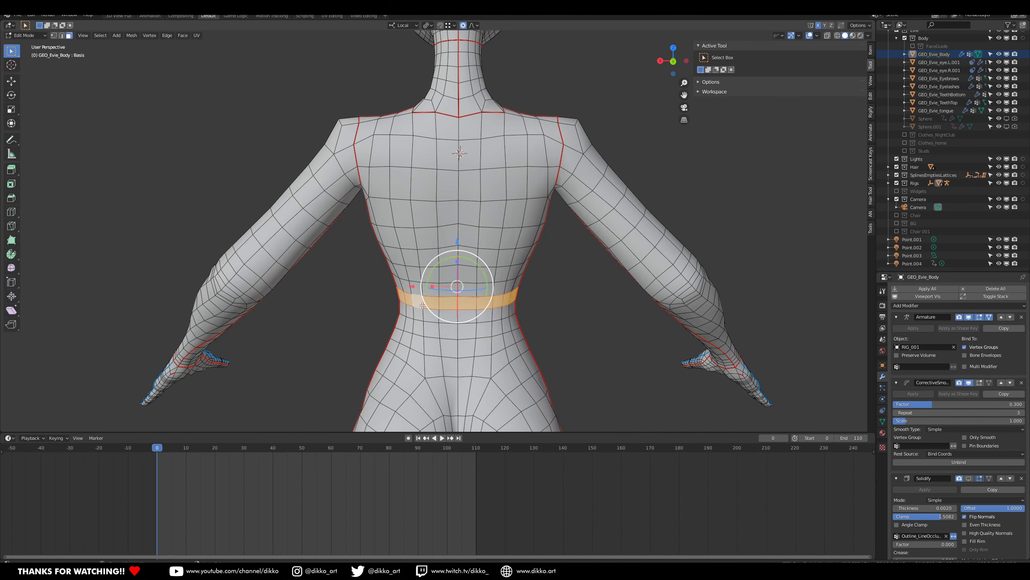
middle_drag(409, 343, 475, 278)
Examine the edge flow of the neck, collarbones and shoulders from the front and the side.
middle_drag(518, 202, 444, 176)
scroll(456, 206, down, 2)
middle_drag(456, 228, 533, 260)
scroll(527, 243, up, 1)
shift+middle_drag(524, 203, 512, 292)
scroll(509, 243, up, 1)
shift+middle_drag(507, 221, 494, 308)
scroll(493, 308, up, 5)
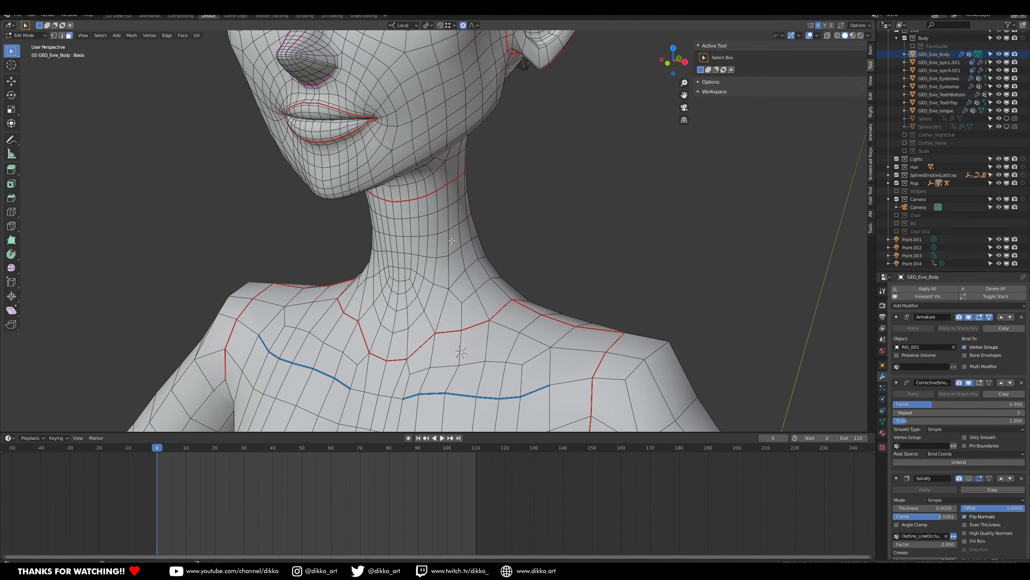
middle_drag(480, 248, 418, 247)
scroll(447, 251, down, 2)
mouse_move(483, 259)
middle_down()
mouse_move(471, 264)
mouse_move(494, 244)
middle_up()
scroll(480, 276, down, 2)
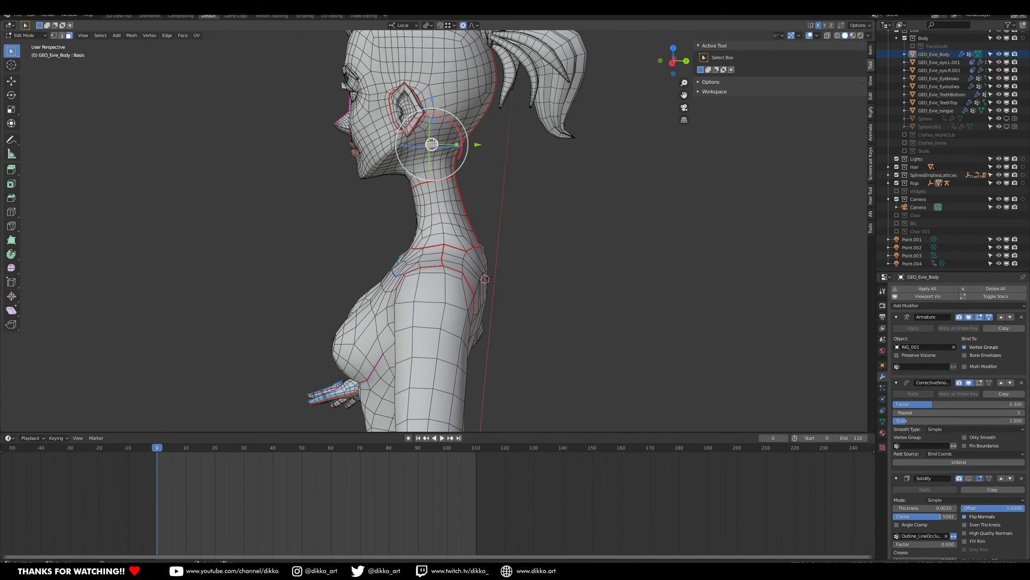
scroll(442, 235, down, 2)
Select the face loops crossing the palm of the hand from the wrist.
middle_drag(443, 236, 503, 248)
shift+middle_drag(503, 349, 493, 239)
shift+middle_drag(494, 327, 445, 283)
scroll(503, 203, up, 3)
scroll(481, 259, up, 2)
scroll(424, 279, up, 3)
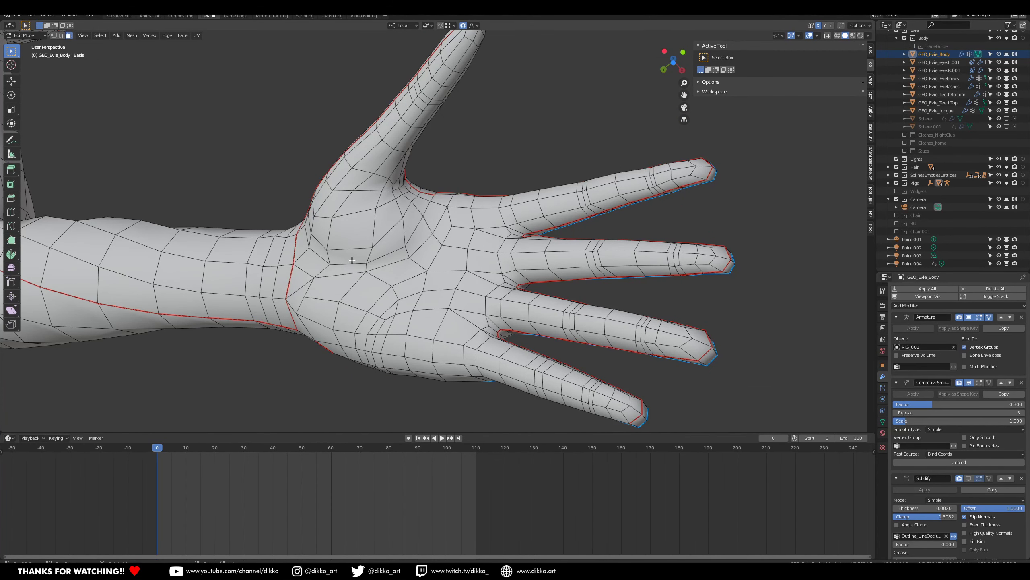
alt+click(326, 270)
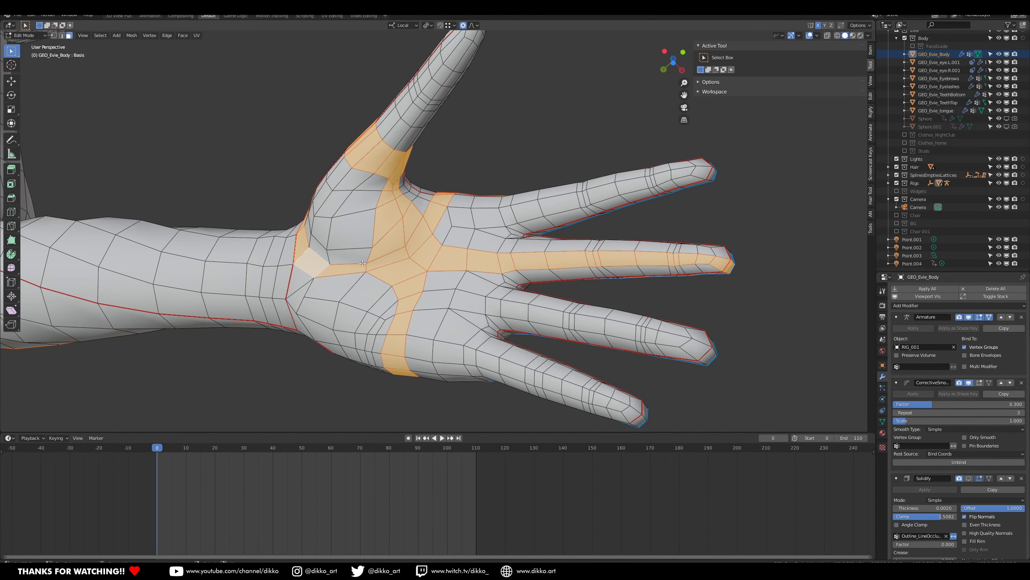
Select individual faces one after another along the palm, from the wrist around the thumb base towards the index finger.
click(329, 272)
click(313, 265)
click(346, 257)
click(357, 271)
click(401, 254)
click(434, 215)
click(446, 197)
Return to Object Mode and make the armature visible in the viewport for the full figure.
scroll(445, 196, down, 5)
middle_drag(446, 197, 456, 257)
scroll(457, 257, down, 6)
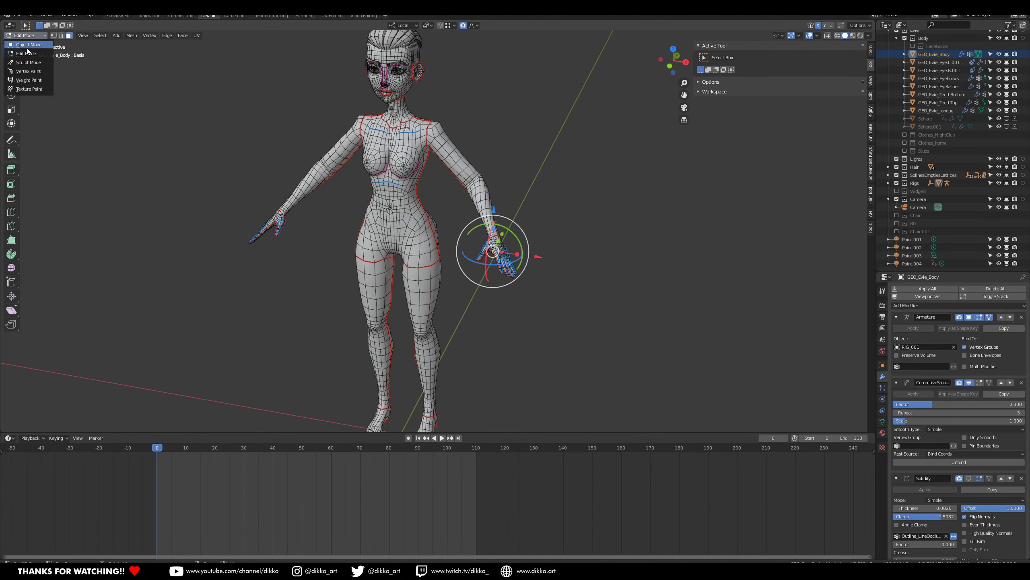
click(27, 47)
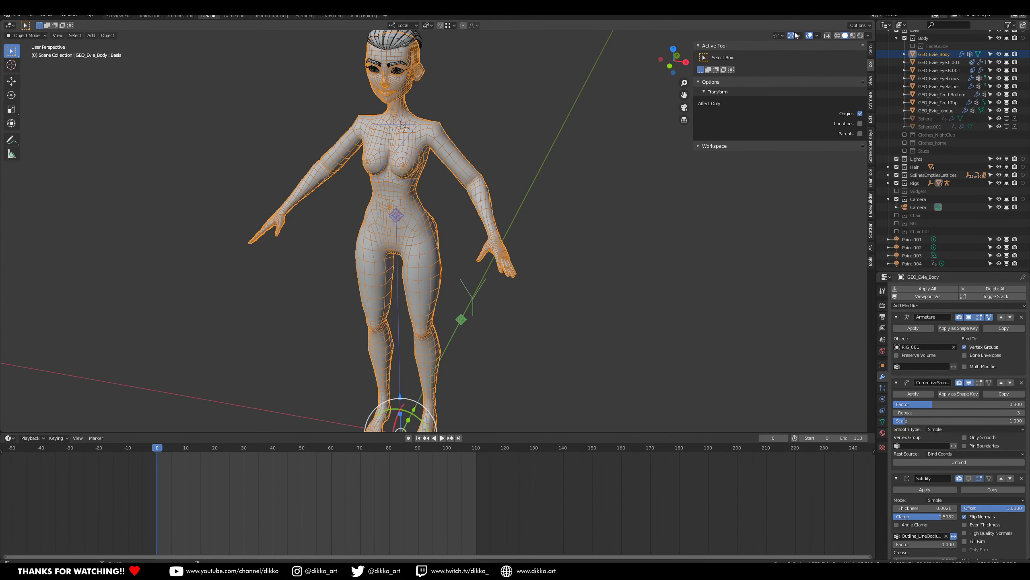
click(778, 35)
click(789, 127)
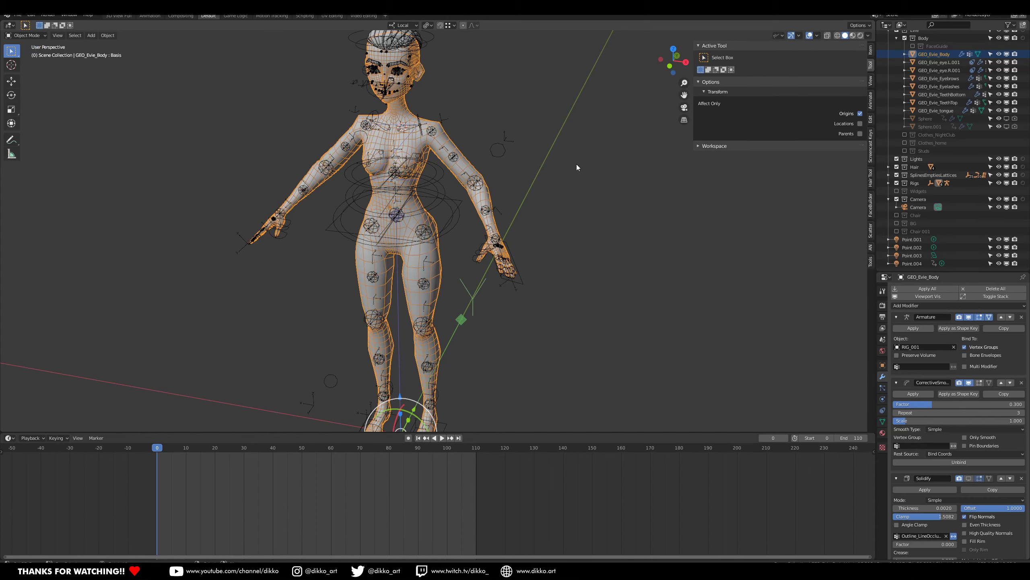
middle_drag(523, 180, 473, 224)
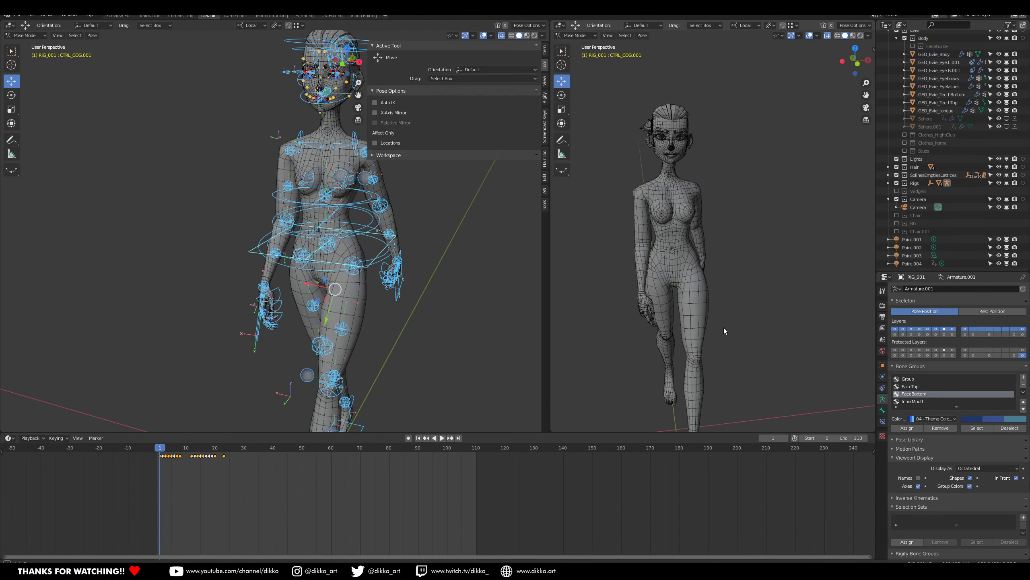
Scrub and play the walk animation while examining how the torso, hips and arms deform up close.
middle_drag(724, 328, 749, 304)
scroll(740, 290, up, 3)
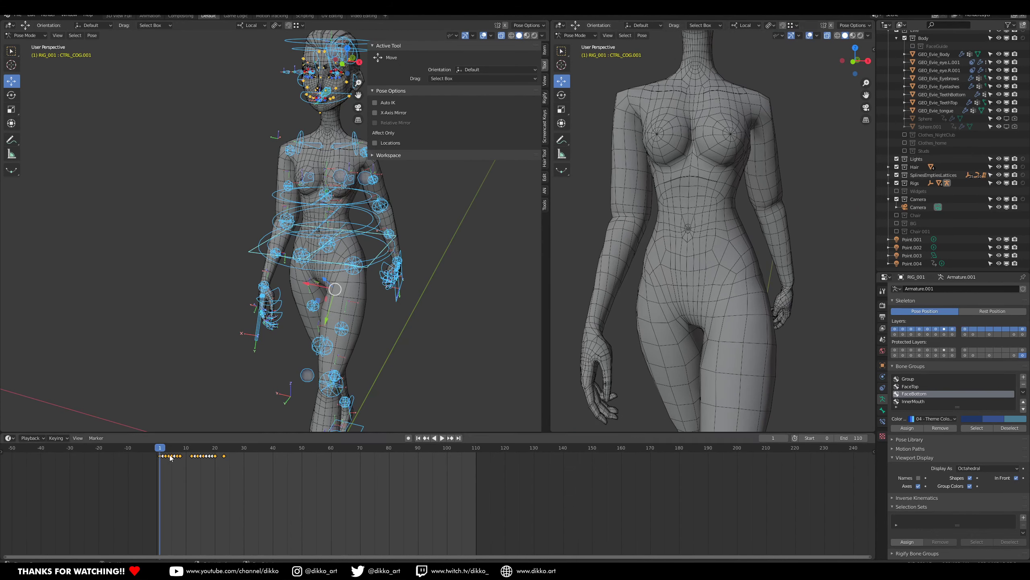
drag(161, 448, 192, 448)
scroll(742, 341, down, 1)
middle_drag(746, 340, 710, 353)
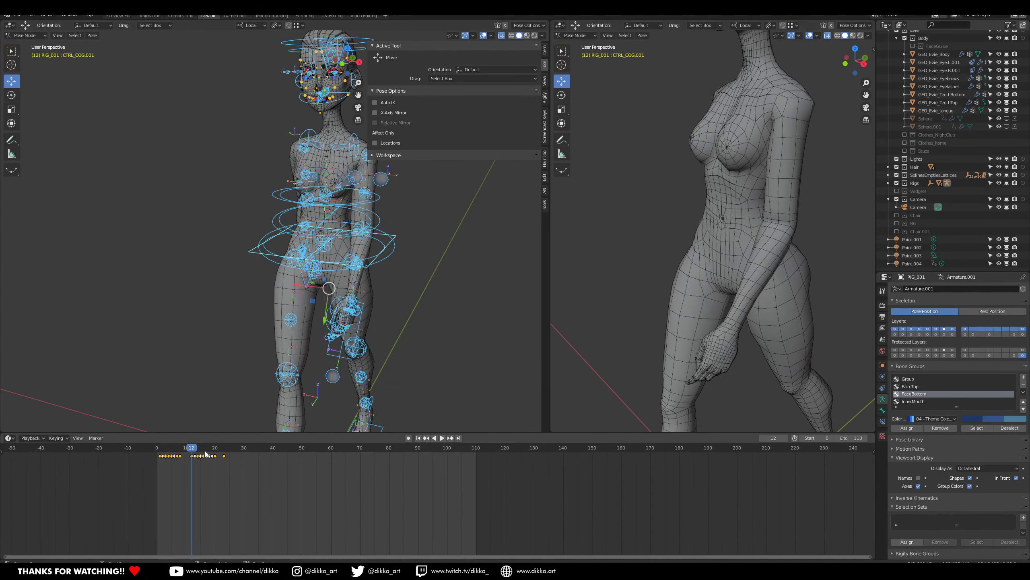
drag(195, 451, 198, 452)
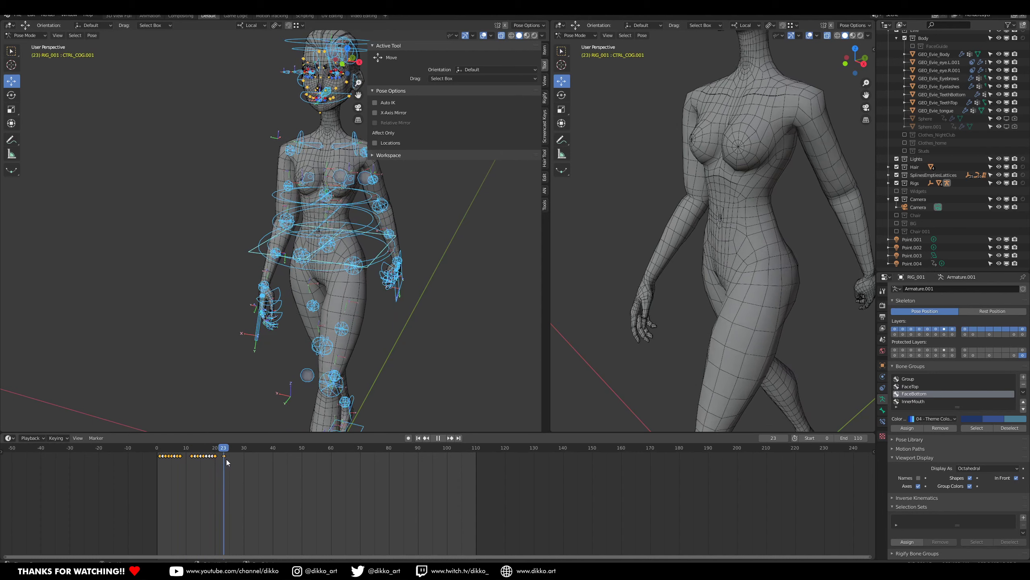
key(space)
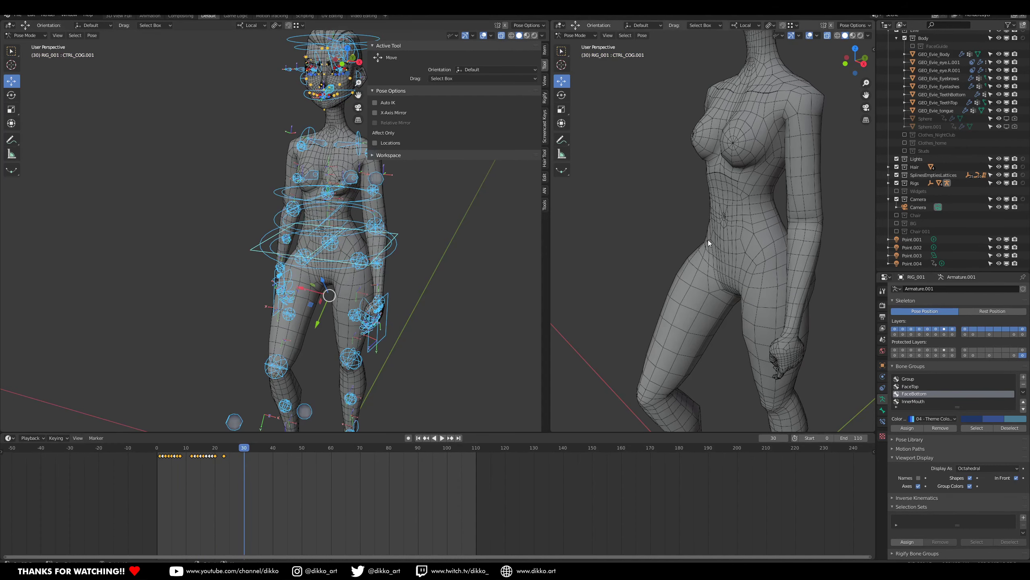
Replay the walk animation and examine the deformation of the head and upper body from the front.
middle_drag(715, 251, 681, 256)
middle_drag(697, 300, 634, 335)
drag(162, 449, 234, 448)
key(space)
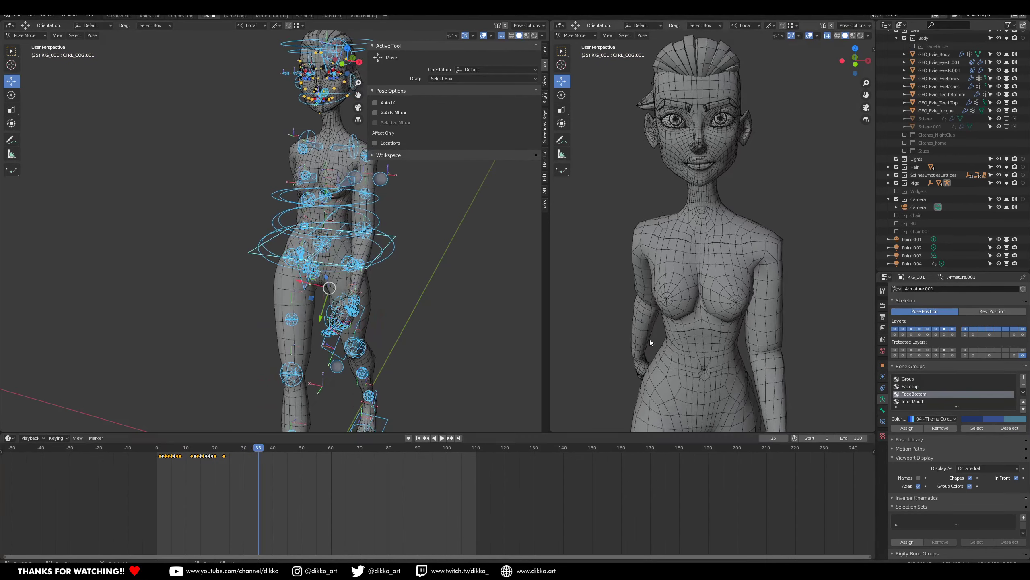
Replay the walk from an early frame and examine the full figure's deformation from the side.
scroll(681, 345, down, 3)
click(177, 456)
key(space)
key(space)
middle_drag(678, 336, 629, 331)
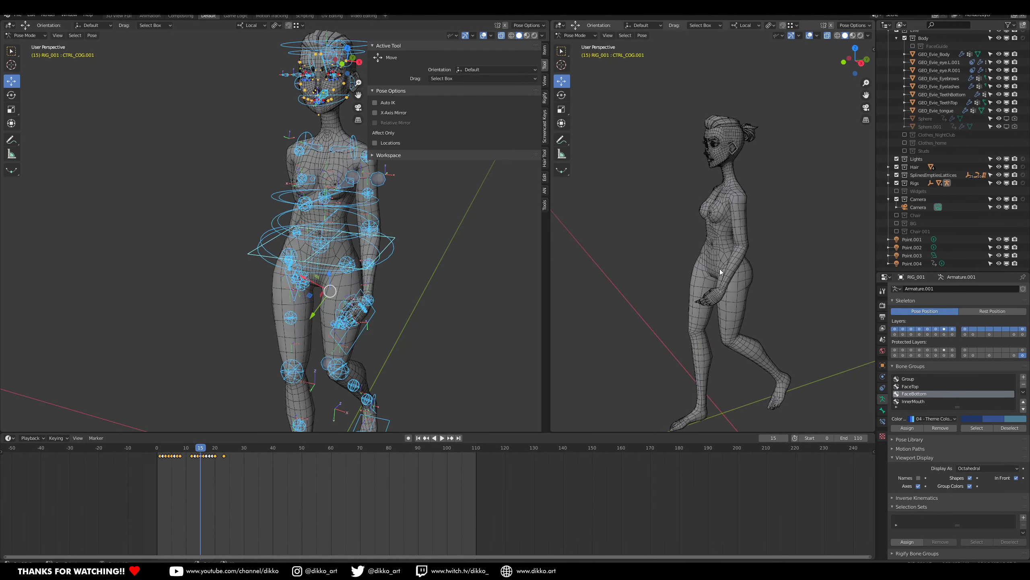
Scrub and play the walk animation to examine how the back, hips and legs deform from behind.
drag(185, 450, 209, 450)
middle_drag(721, 353, 624, 363)
key(space)
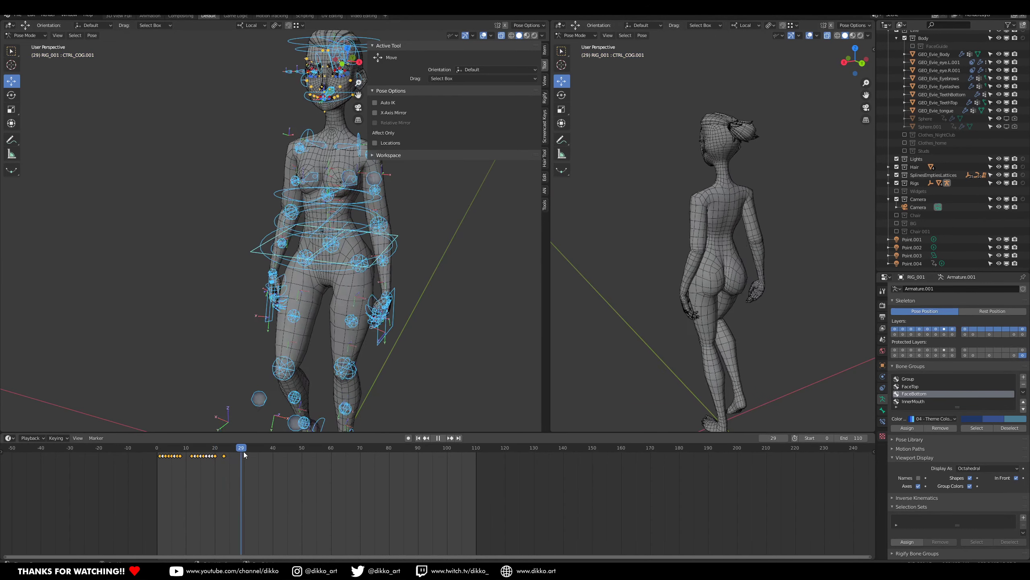
key(space)
middle_drag(712, 259, 726, 226)
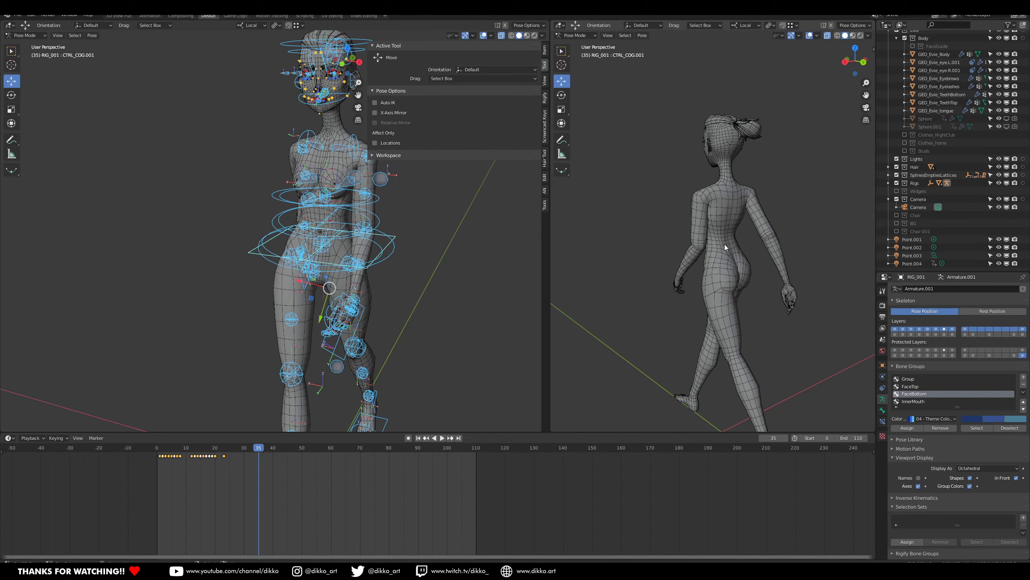
Replay the walk animation from its start to examine the figure from behind and the upper body from the front.
click(161, 452)
key(space)
key(space)
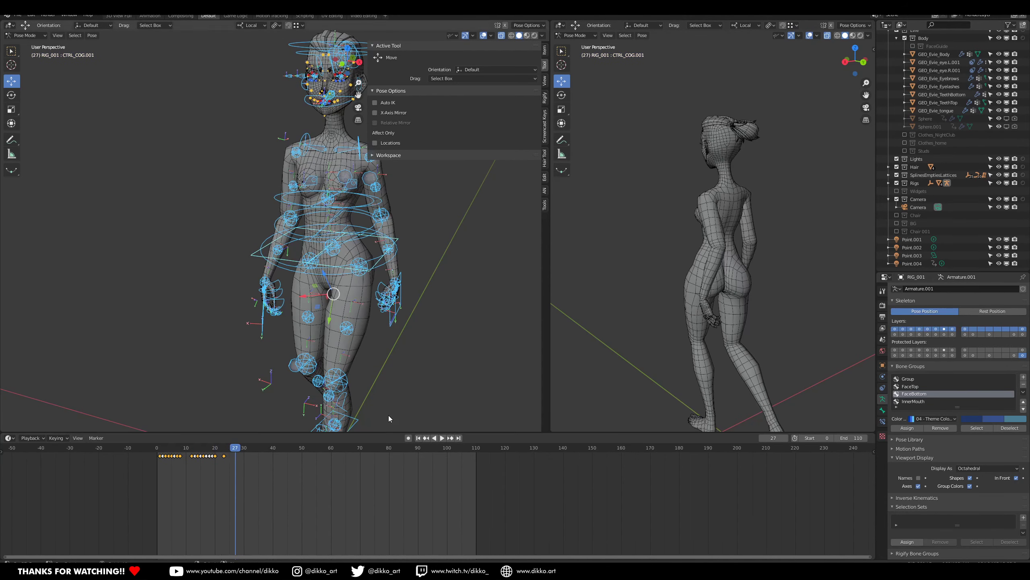
middle_drag(689, 240, 822, 238)
scroll(685, 221, up, 2)
shift+middle_drag(665, 173, 662, 275)
scroll(683, 231, up, 5)
shift+middle_drag(698, 151, 746, 176)
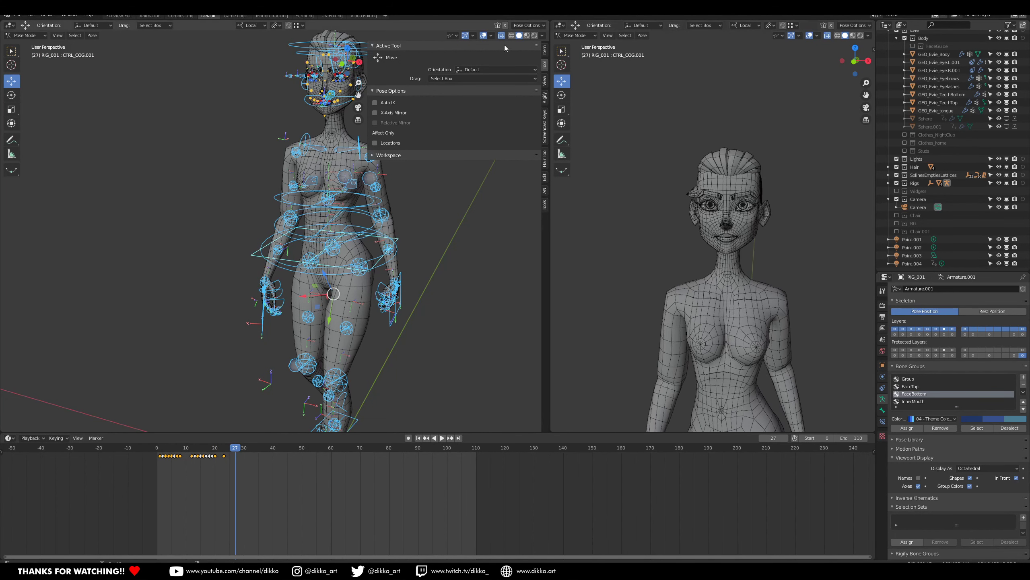
Switch the rig's action from the walk cycle to RIG_001Action.001 and restore the second 3D viewport.
click(560, 26)
click(672, 56)
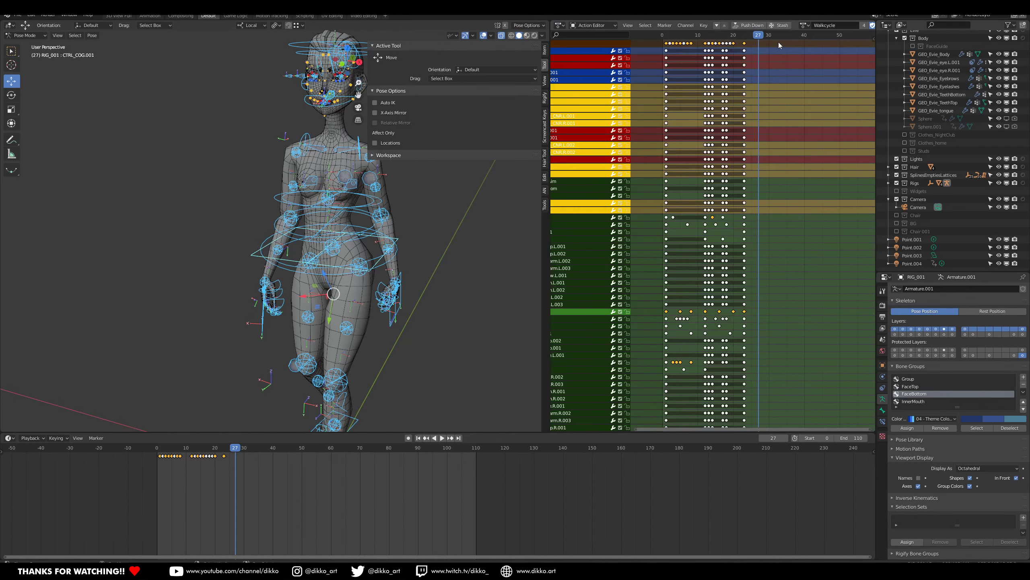
click(804, 25)
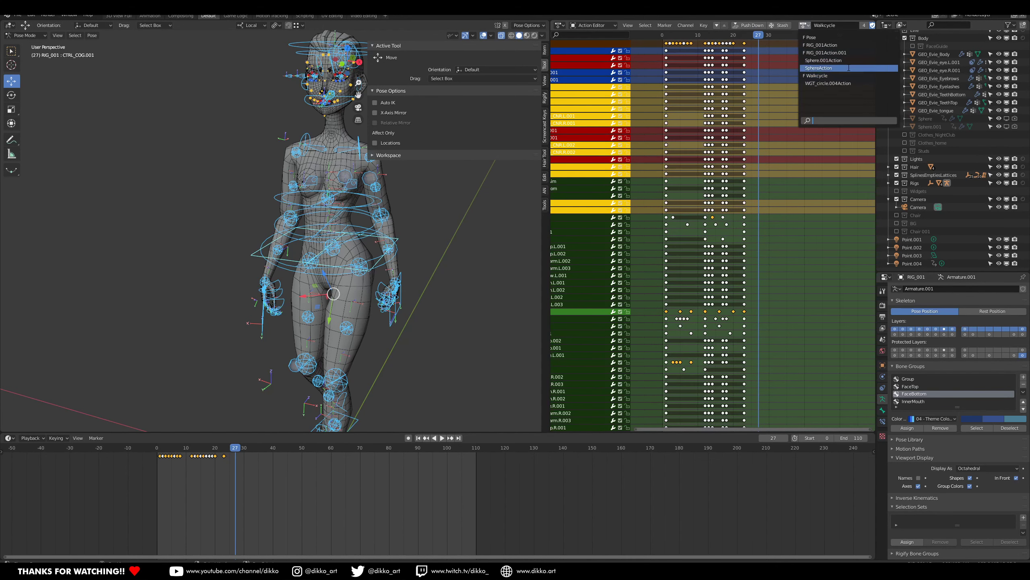
click(821, 38)
click(804, 25)
click(815, 45)
click(804, 25)
click(824, 53)
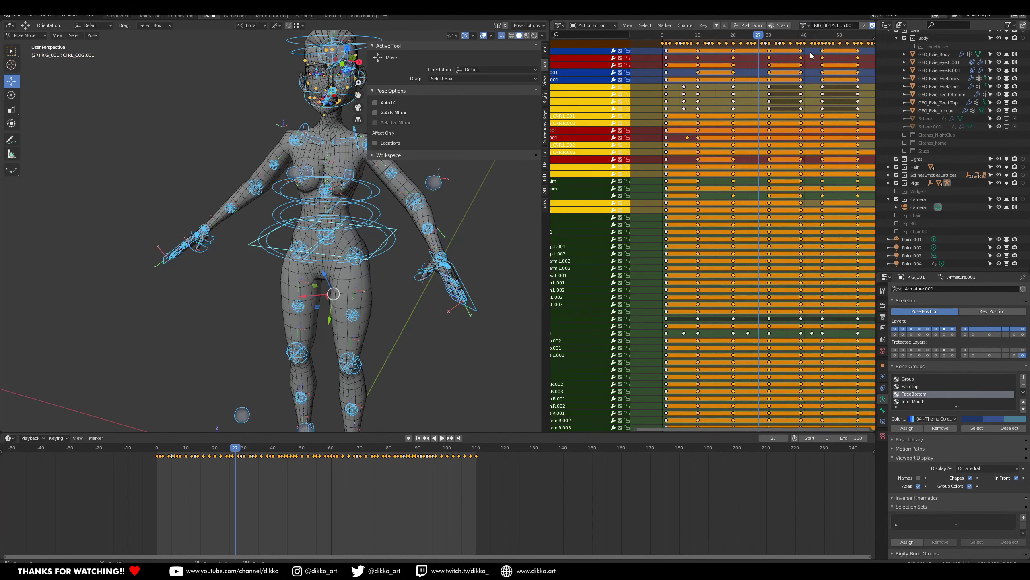
click(562, 26)
click(575, 57)
Scrub to the start of the facial animation and play its first expressions while viewing the head up close.
scroll(732, 208, up, 8)
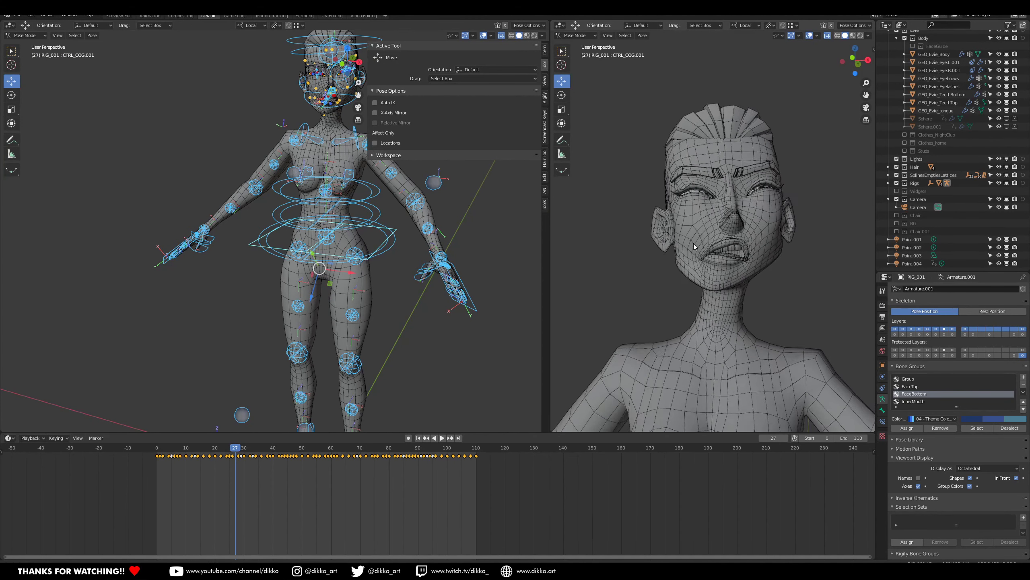
click(164, 457)
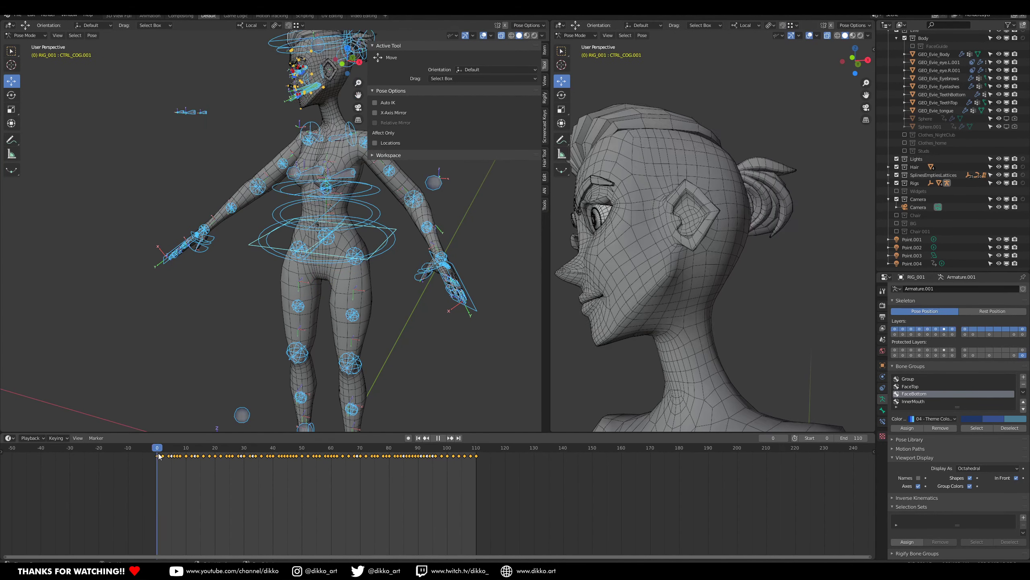
scroll(682, 295, up, 4)
scroll(737, 307, down, 5)
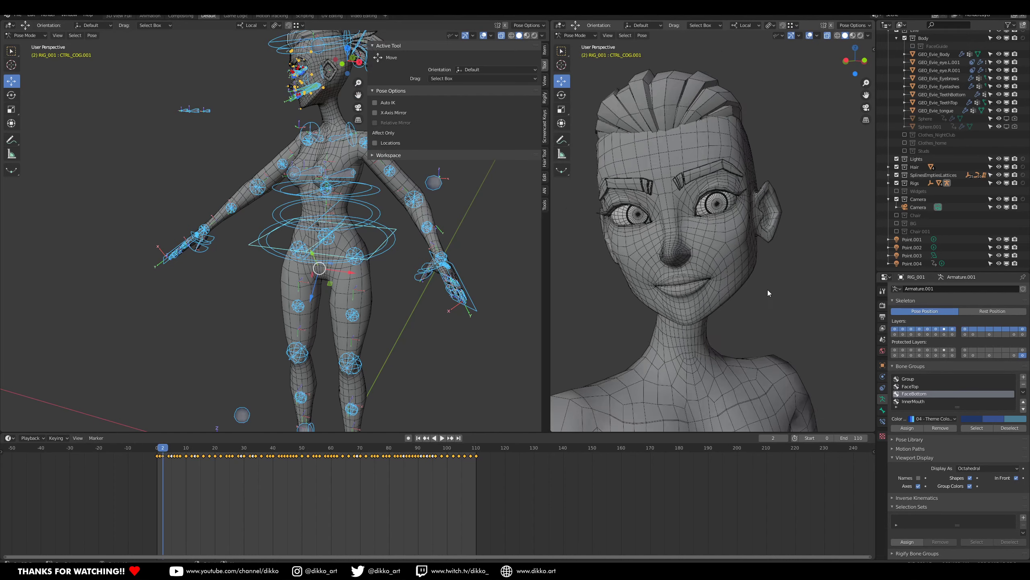
key(space)
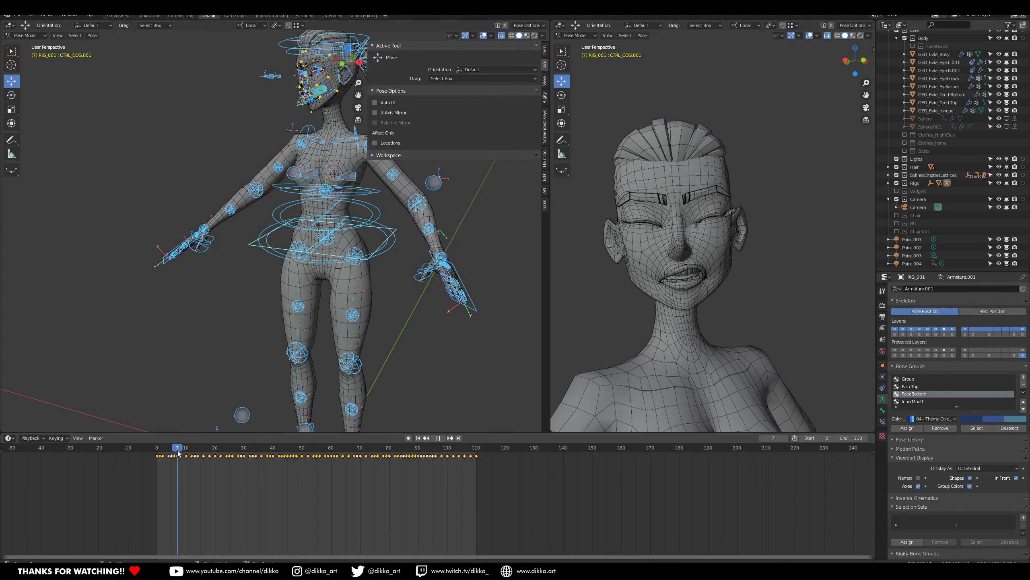
key(space)
Stop at frame 10 and examine the edge flow around the wide-open mouth and eyes from several angles.
middle_drag(690, 369, 653, 363)
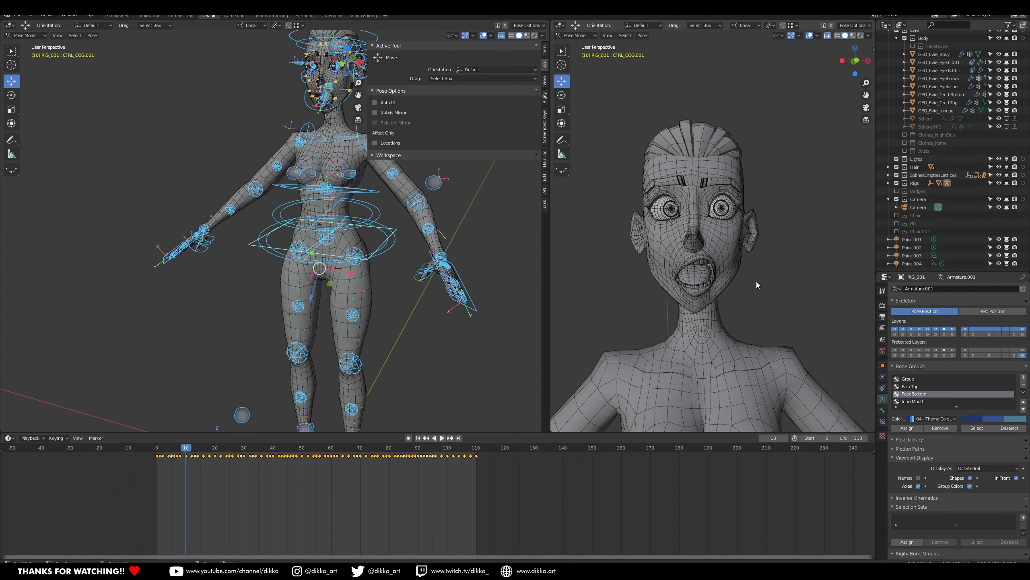
scroll(752, 278, up, 3)
middle_drag(752, 279, 759, 247)
middle_drag(686, 280, 678, 322)
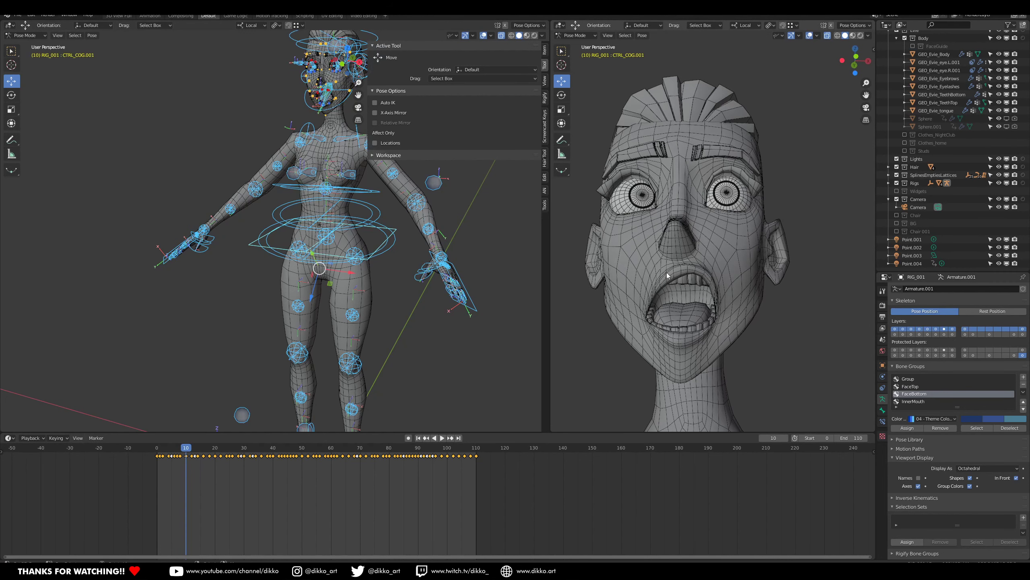
middle_drag(673, 279, 665, 320)
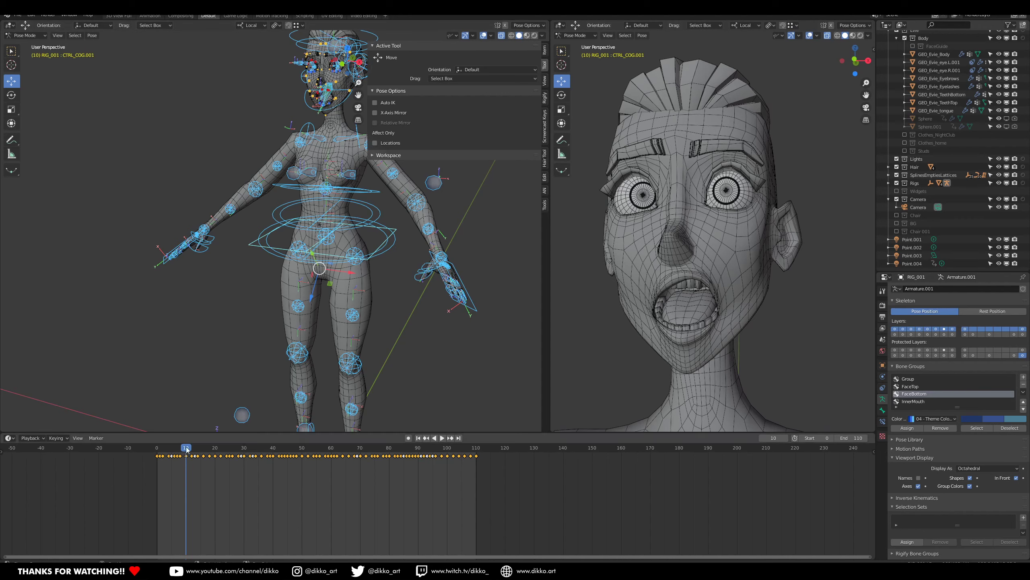
Play on to frame 34 and examine how the mouth and brows deform in the snarling expression.
key(space)
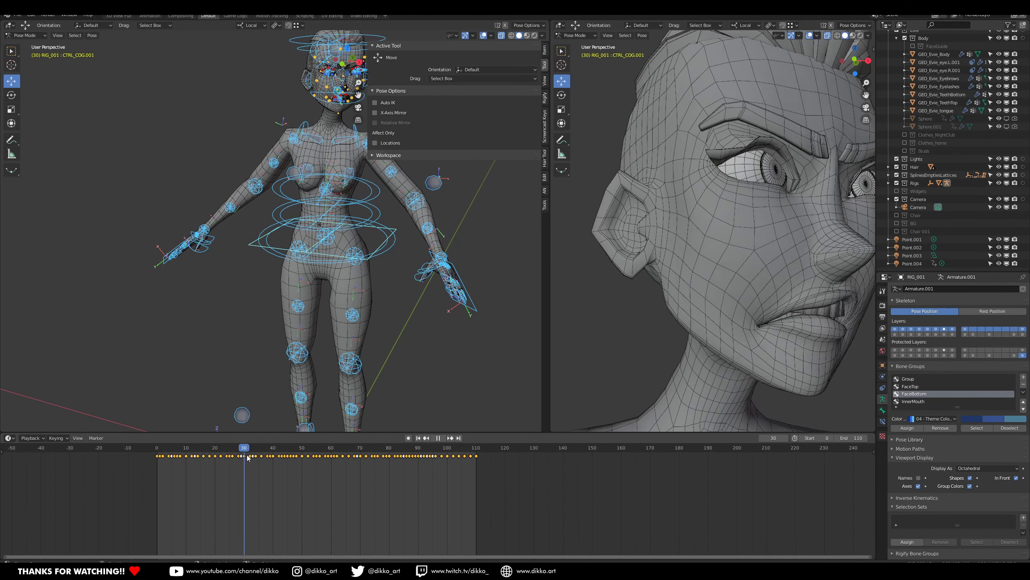
key(space)
middle_drag(595, 356, 646, 329)
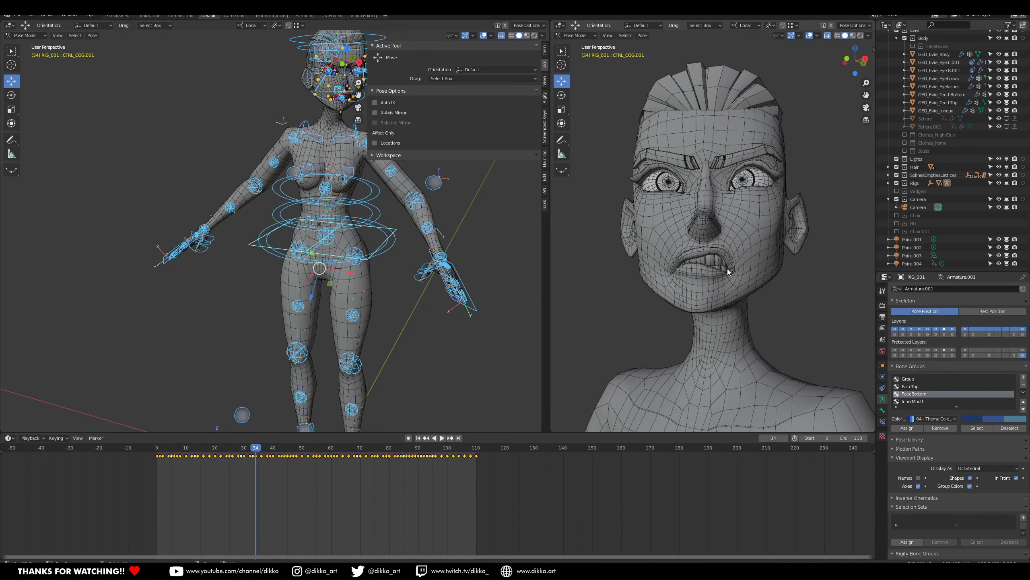
scroll(710, 262, up, 2)
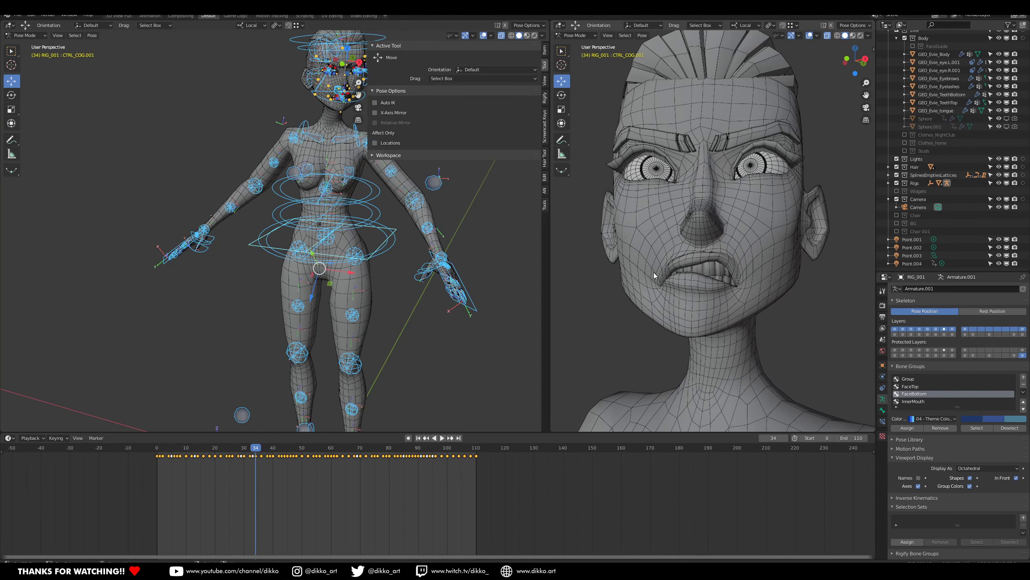
middle_drag(673, 266, 639, 168)
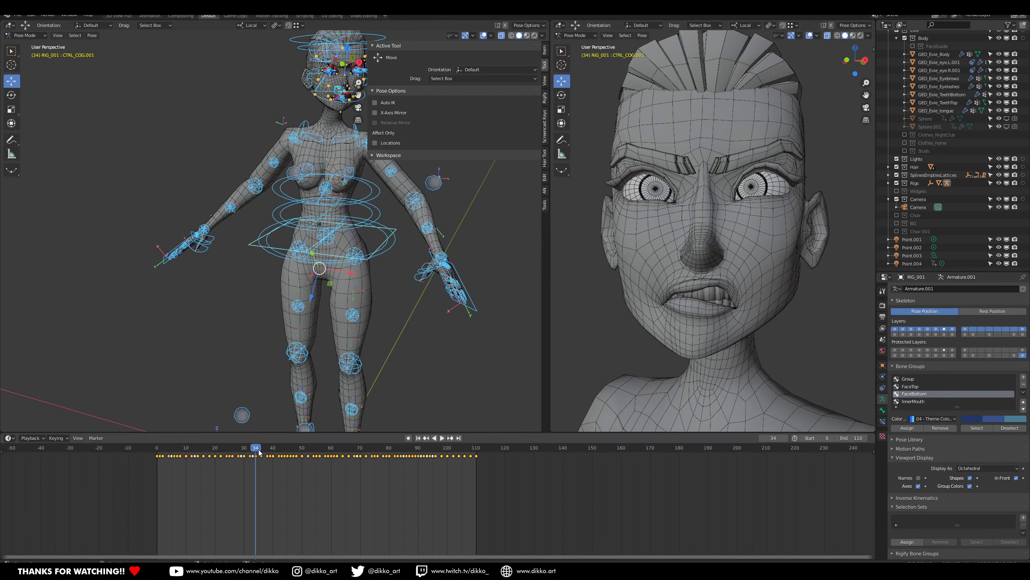
Move to frame 47 and examine the edge flow around the lips, nose and cheeks up close.
drag(259, 453, 293, 452)
middle_drag(717, 357, 767, 350)
scroll(714, 324, up, 1)
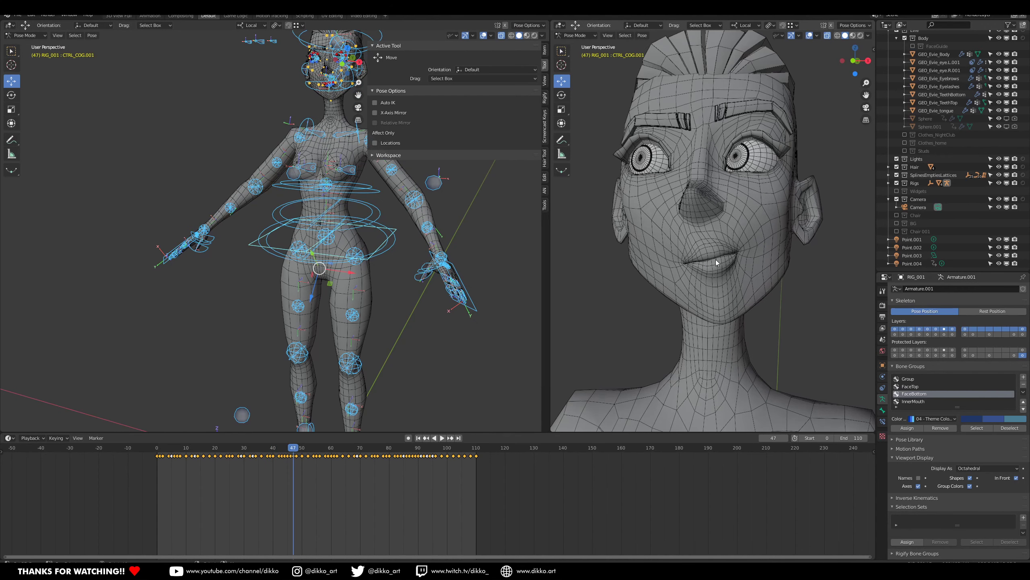
middle_drag(711, 251, 692, 244)
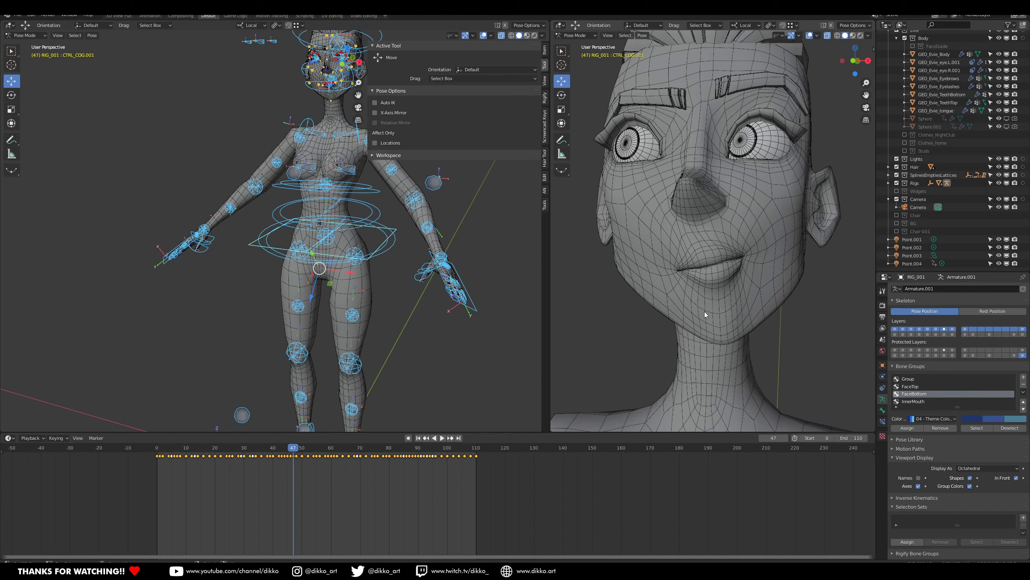
middle_drag(710, 278, 700, 263)
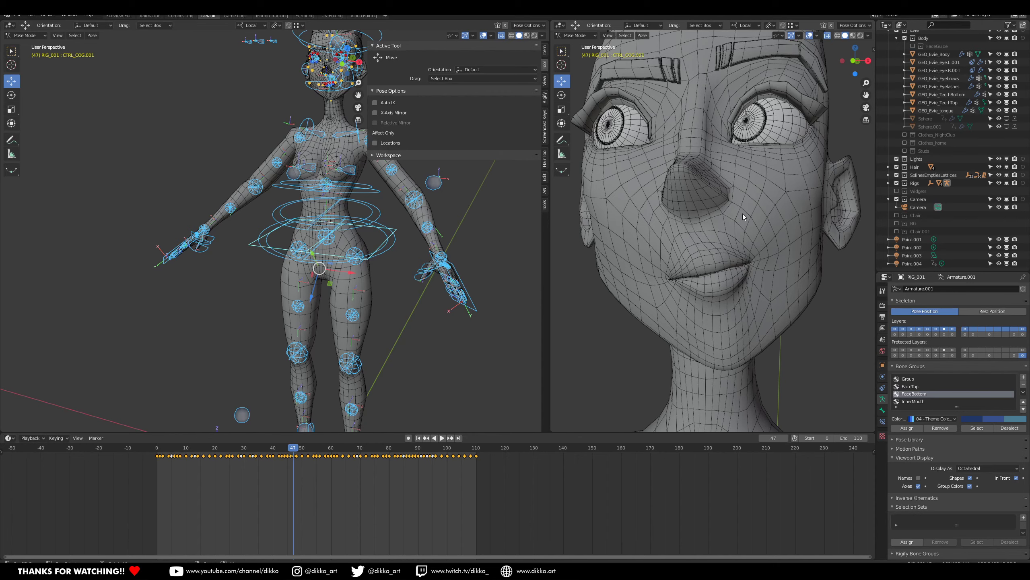
Play on through the smiling expressions at frames 63 and 73 and examine the cheeks and mouth up close.
key(space)
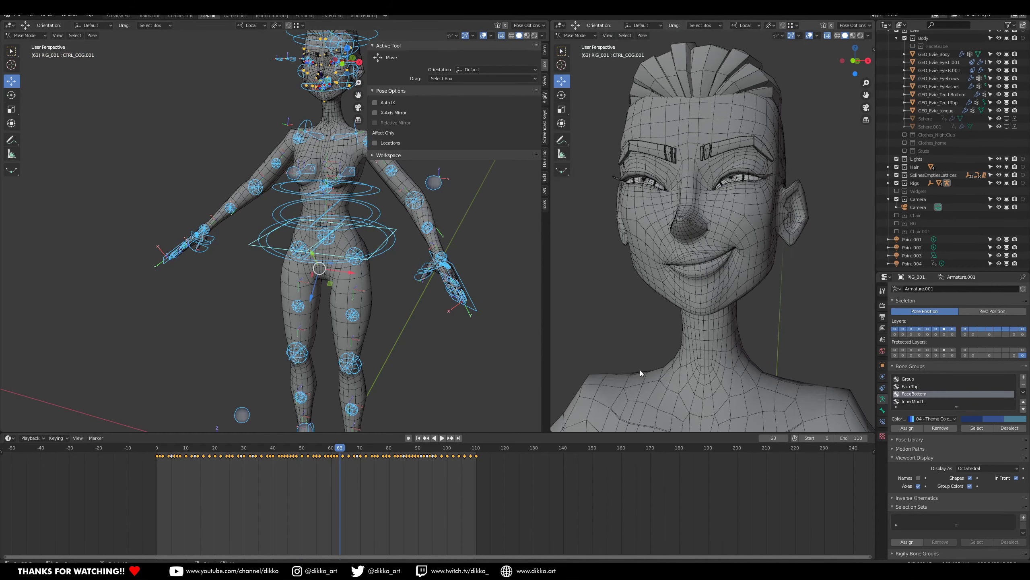
key(space)
scroll(722, 284, up, 3)
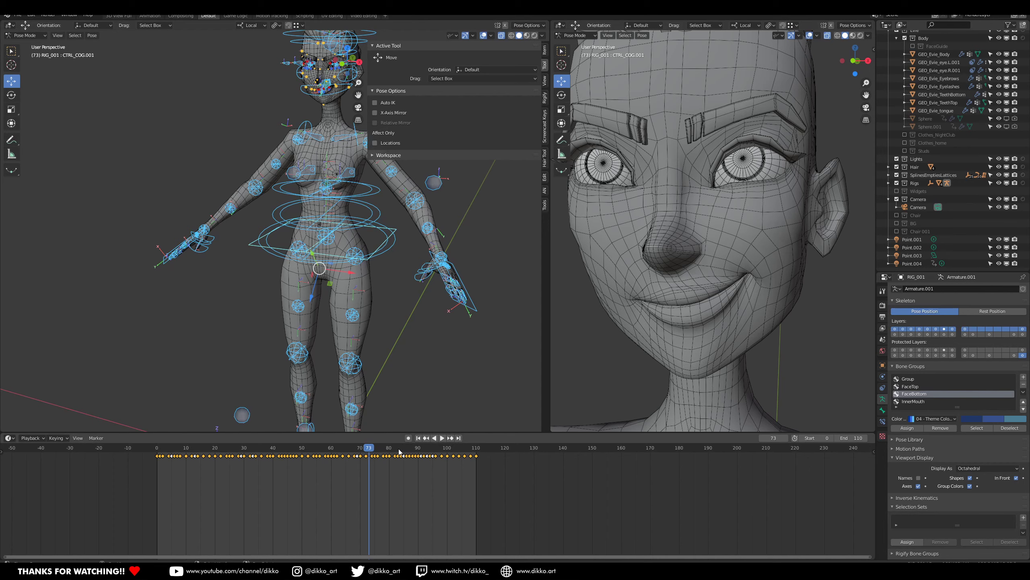
Play the remaining expressions, scrub back to the early frames, and replay the facial animation up to frame 63.
key(space)
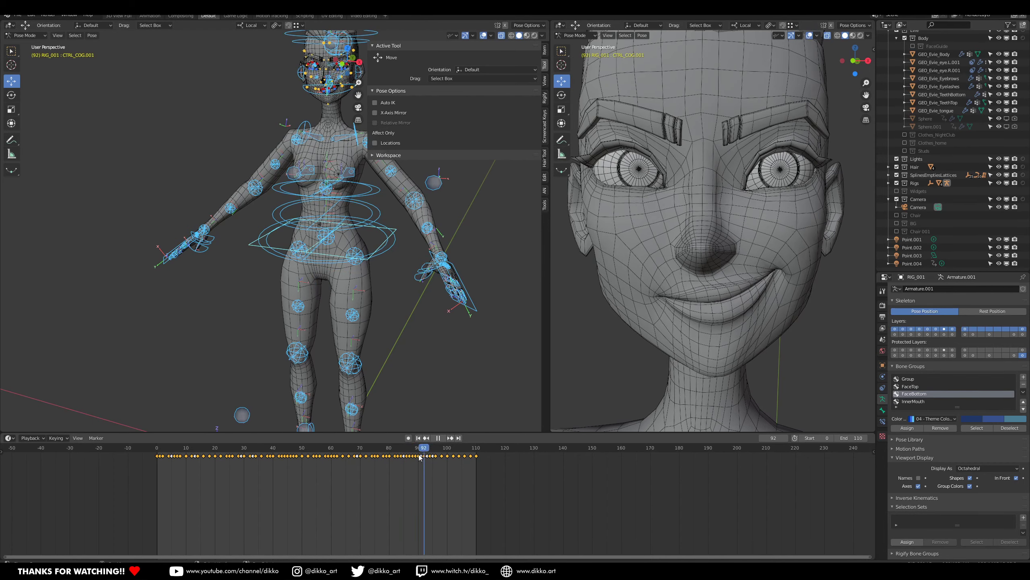
drag(416, 458, 171, 454)
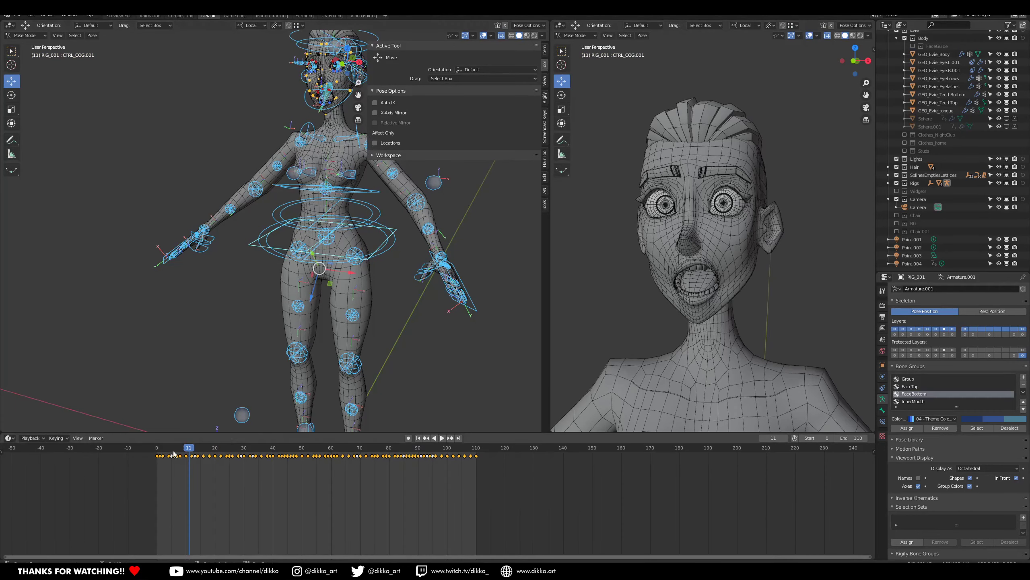
key(space)
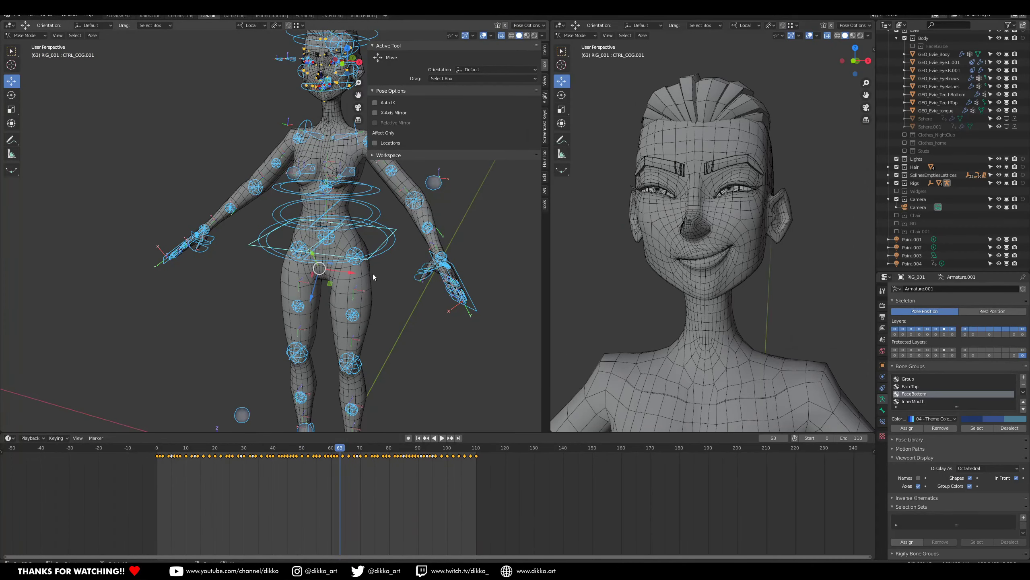
Select the left thumb's FK control CTRL_FK_thumb.L.001 and frame it in the viewport with the rig controls.
middle_drag(398, 326, 367, 288)
scroll(367, 282, up, 3)
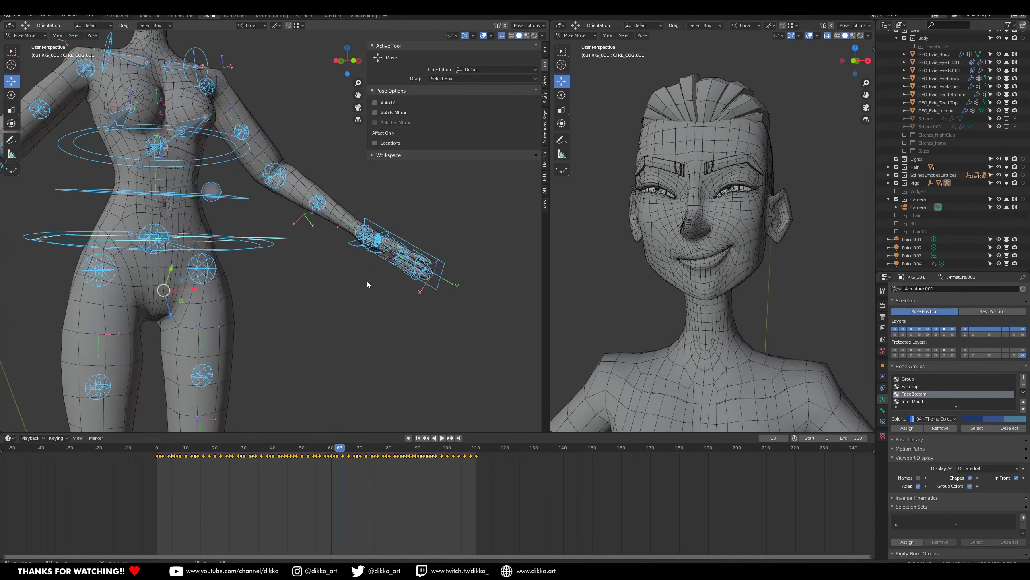
click(351, 243)
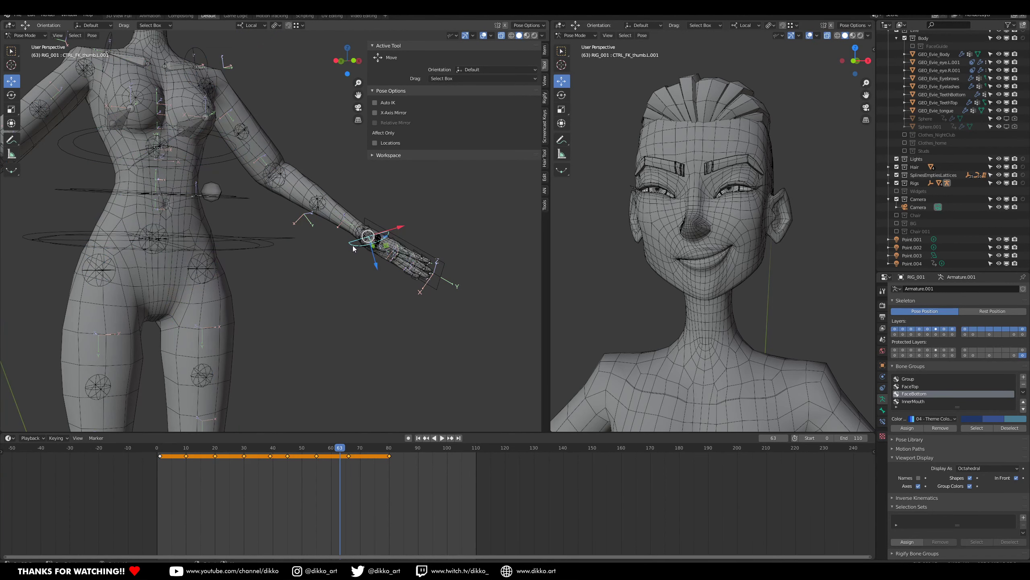
key(KP_Decimal)
Examine the topology of the palm and thumb of the left hand up close in both viewports.
scroll(807, 290, down, 2)
shift+middle_drag(762, 299, 732, 237)
scroll(770, 272, down, 3)
shift+middle_drag(807, 304, 692, 259)
middle_drag(692, 259, 777, 289)
scroll(772, 217, up, 3)
scroll(741, 250, up, 4)
scroll(777, 247, down, 3)
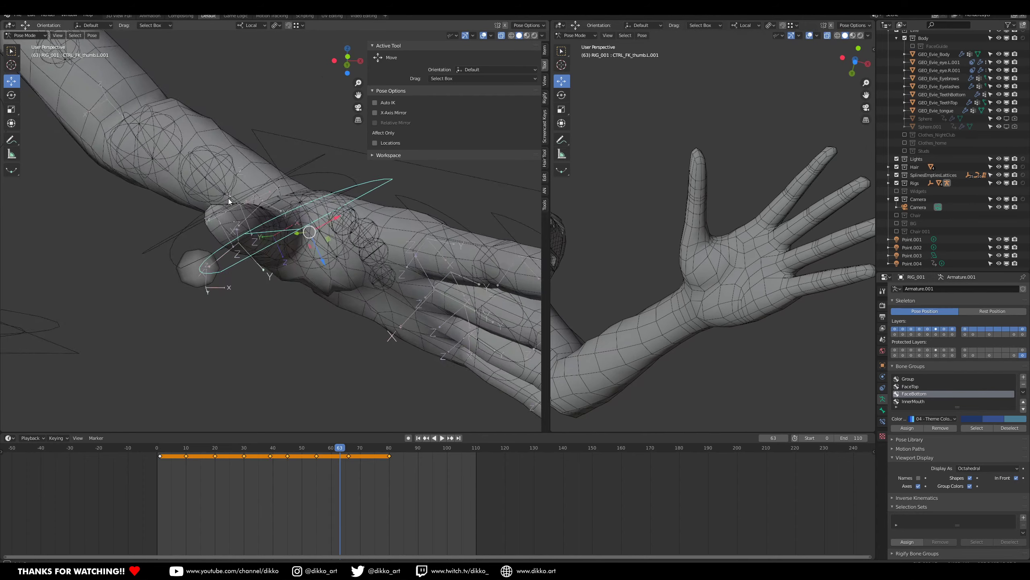
middle_drag(228, 196, 221, 106)
scroll(713, 287, up, 3)
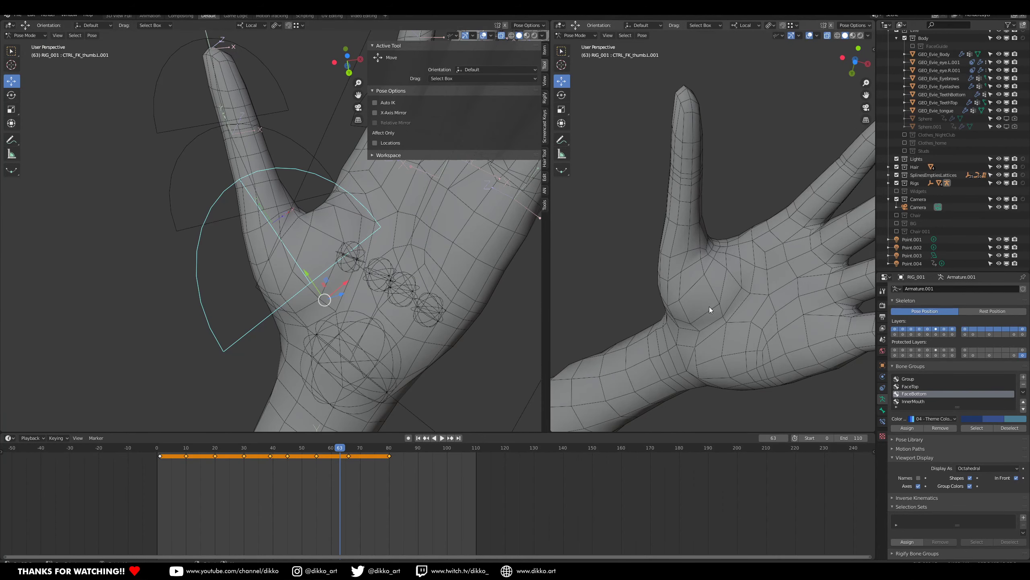
Leave Pose Mode, select the GEO_Evie_Body mesh and enter Edit Mode on it.
key(Tab)
key(Tab)
click(285, 280)
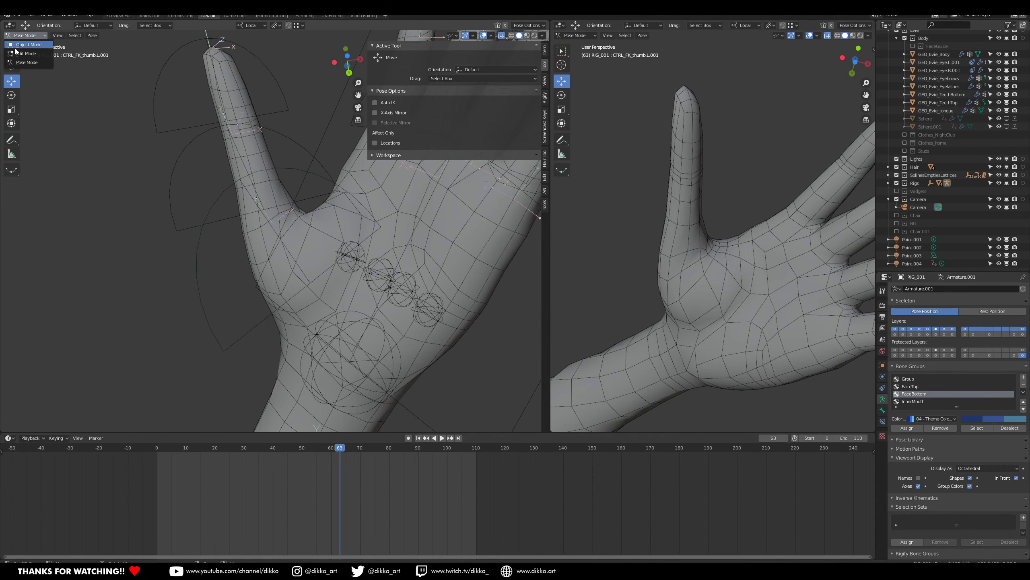
click(24, 44)
click(284, 290)
key(Tab)
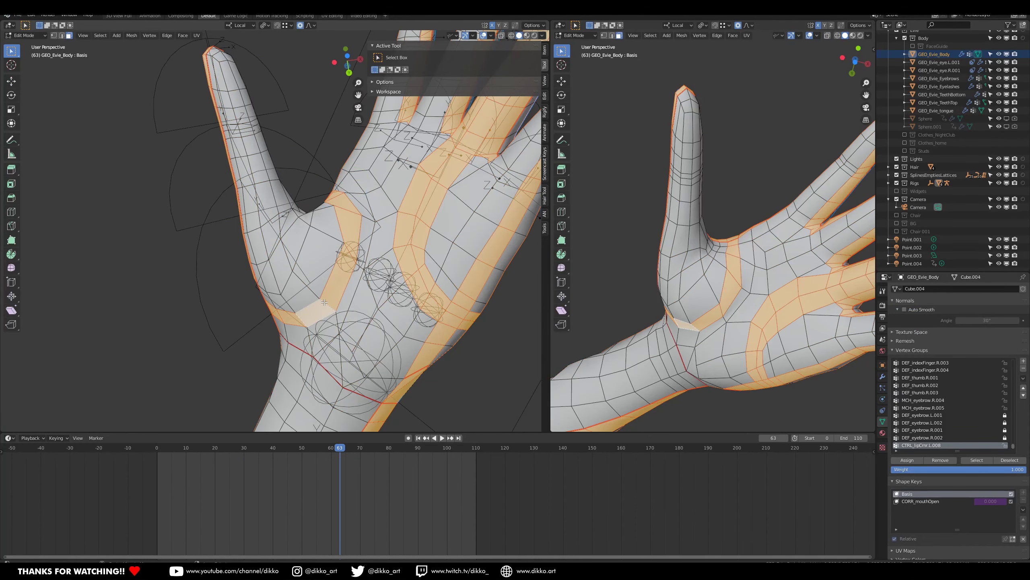
Trace the edge flow around the thumb's base by picking faces from the wrist up to the index finger's side.
click(320, 306)
click(341, 274)
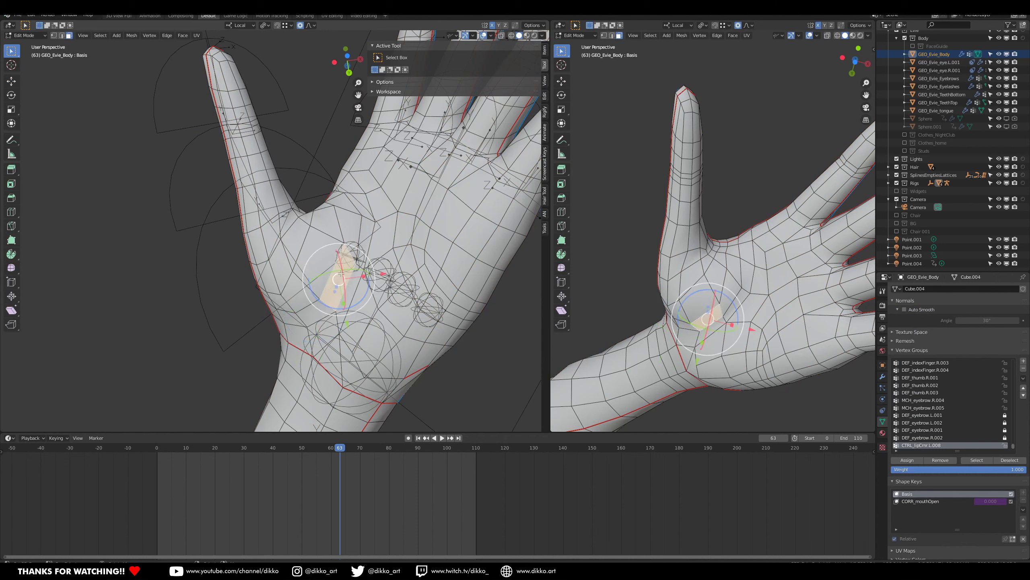
click(313, 327)
click(340, 309)
click(359, 201)
click(354, 178)
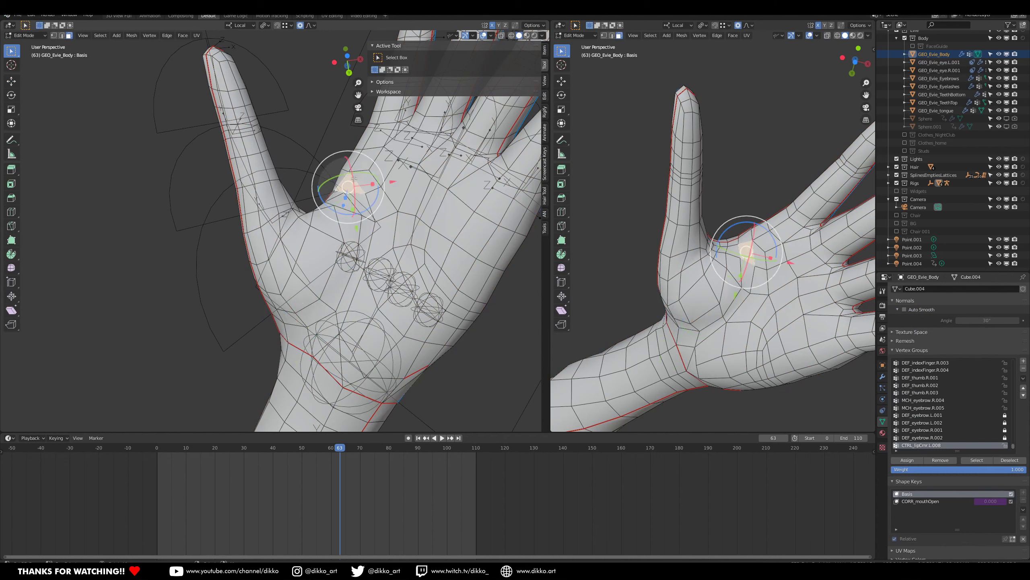
Select the shortest path of faces curving from below the fingers across the palm to its outer edge.
click(375, 182)
click(422, 180)
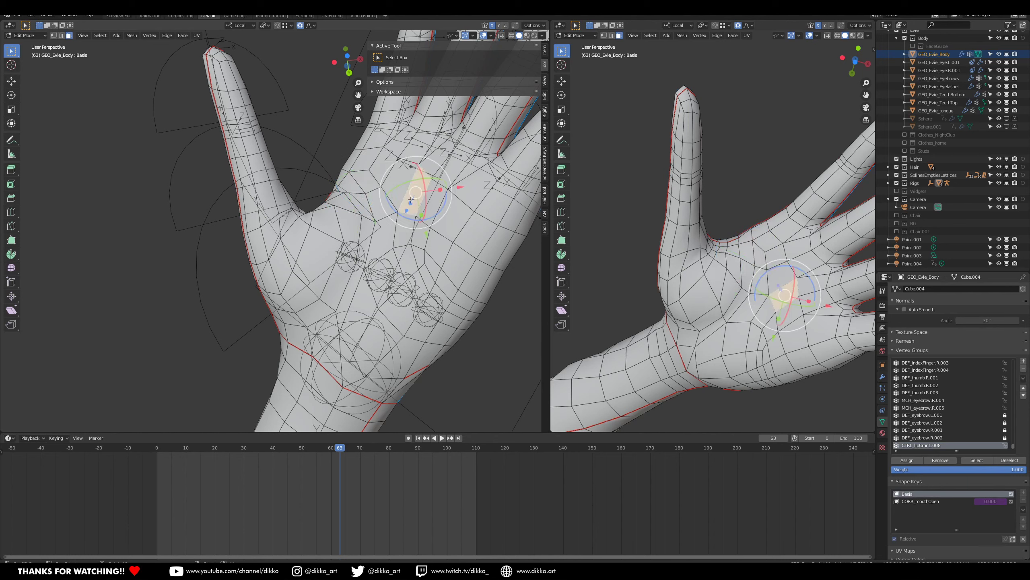
click(404, 230)
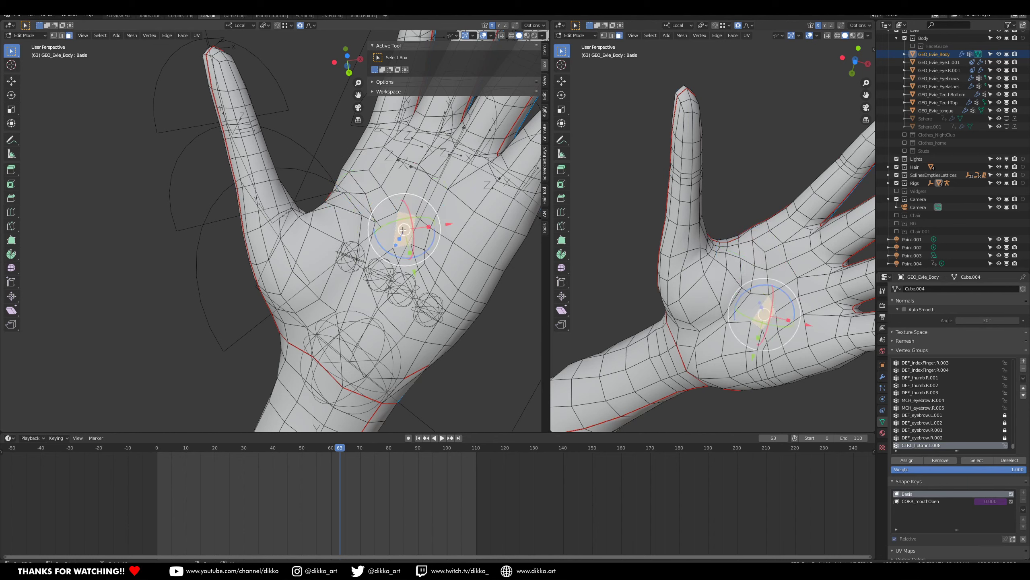
click(414, 184)
ctrl+click(461, 324)
middle_drag(794, 347, 765, 277)
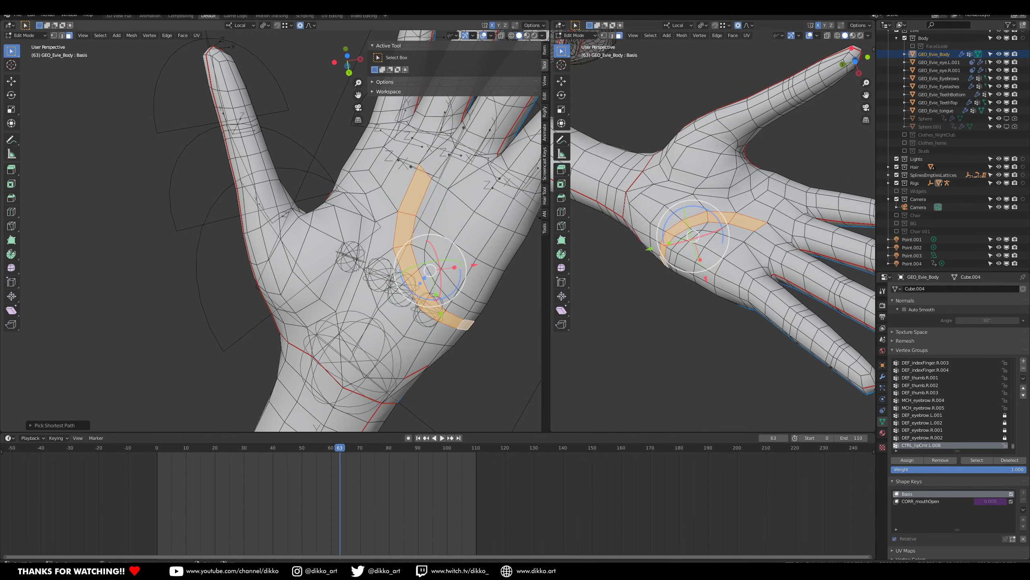
Select the faces curving around the thumb's base from the index finger's side to the wrist and extend the selection with adjoining face loops.
click(363, 196)
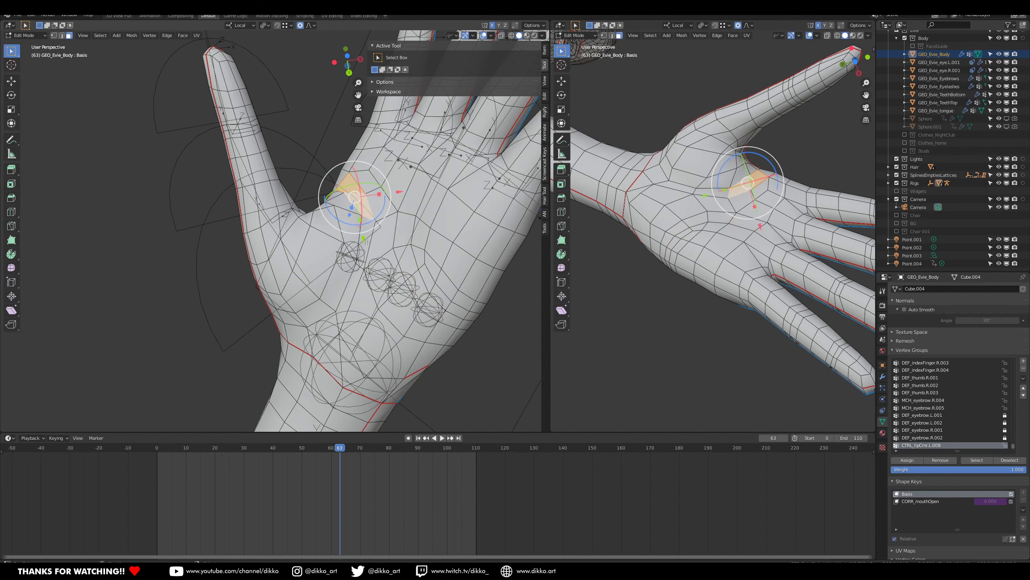
shift+click(349, 298)
shift+click(325, 332)
shift+click(300, 337)
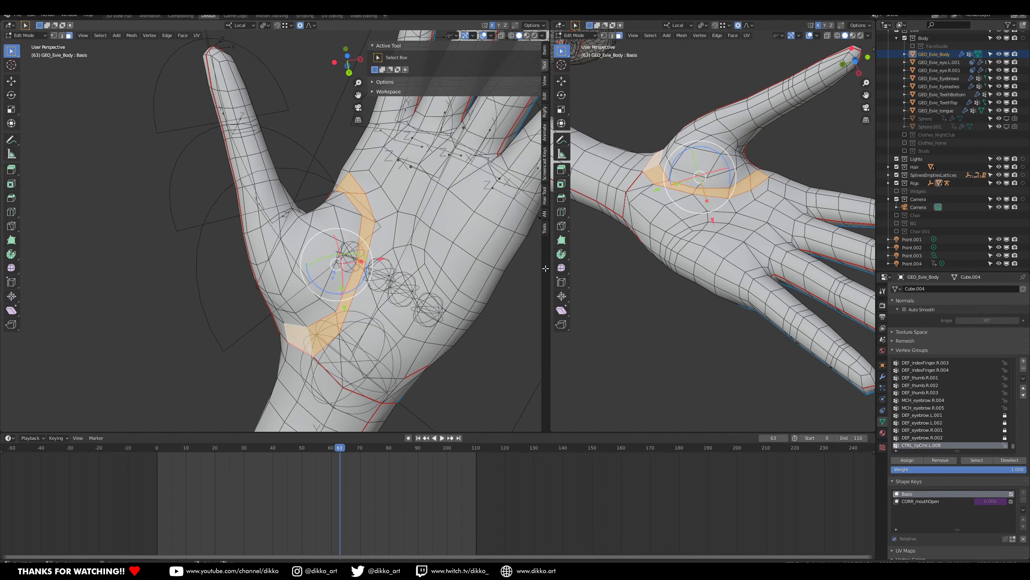
middle_drag(332, 240, 322, 286)
scroll(321, 286, up, 1)
alt+shift+click(351, 257)
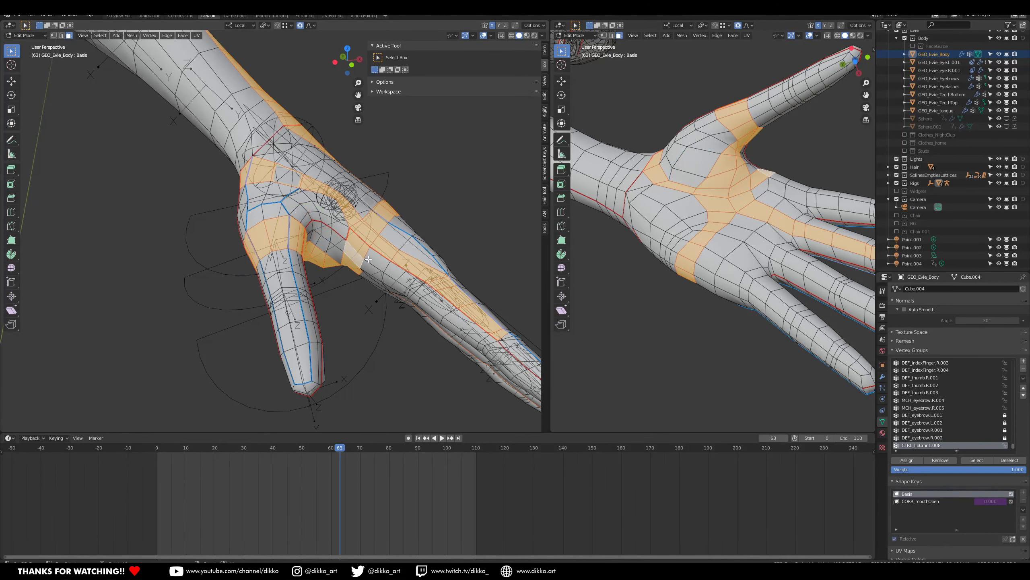
Select only the face loop crossing the palm below the fingers and check its course over the back of the hand.
middle_drag(368, 260, 382, 200)
middle_drag(447, 260, 424, 197)
middle_drag(307, 374, 400, 248)
alt+click(368, 228)
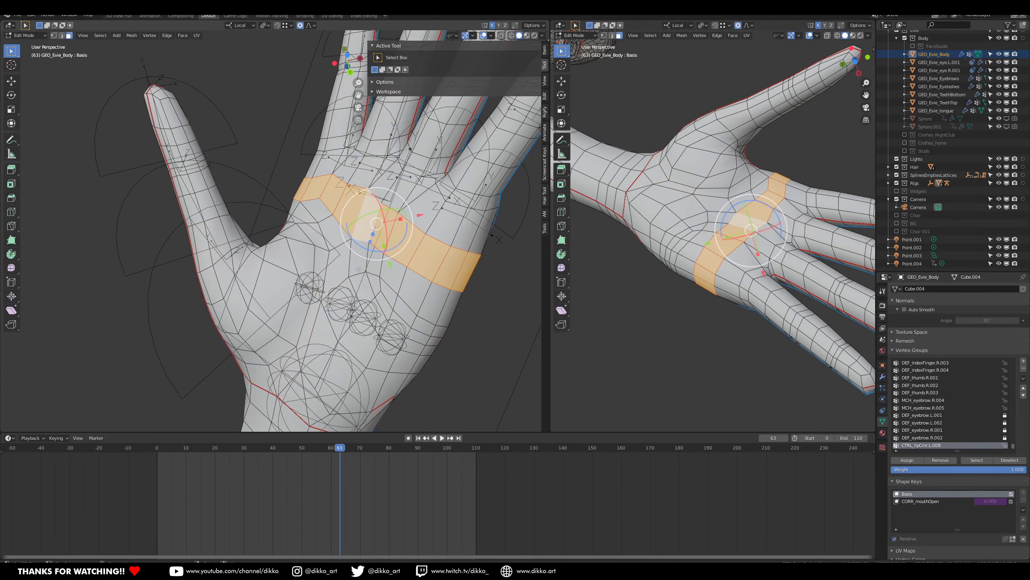
middle_drag(744, 345, 720, 306)
middle_drag(720, 306, 672, 177)
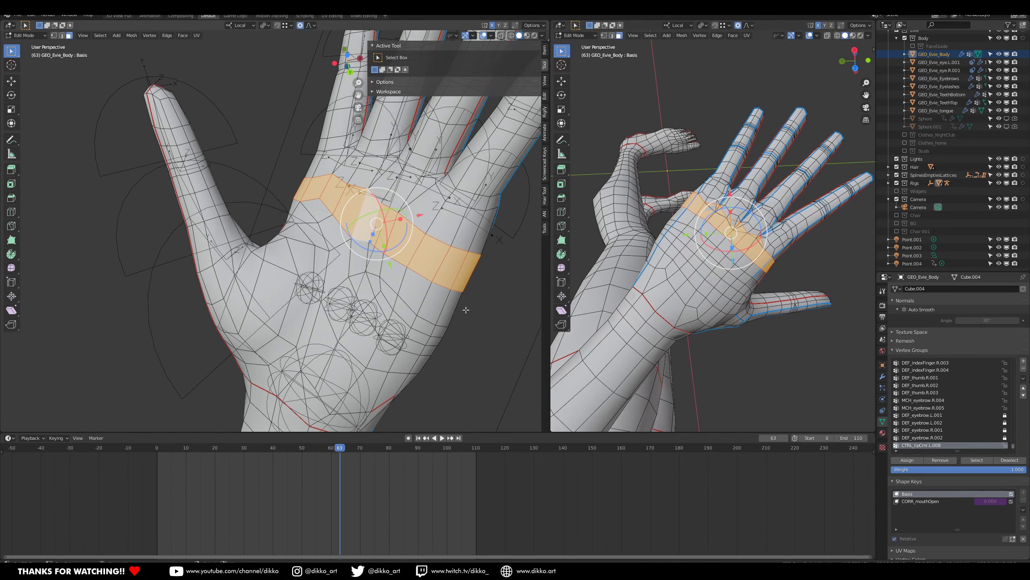
middle_drag(428, 311, 339, 201)
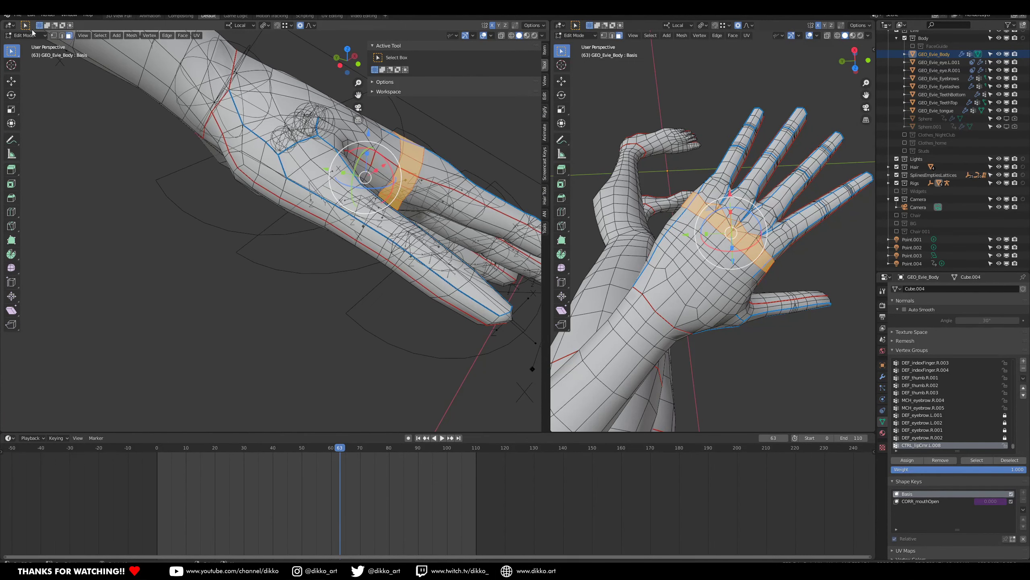
Return to Object Mode, select the character rig and enter Pose Mode with the CTRL_FK_thumb.L.001 control selected.
click(29, 44)
middle_drag(243, 183, 203, 183)
click(197, 200)
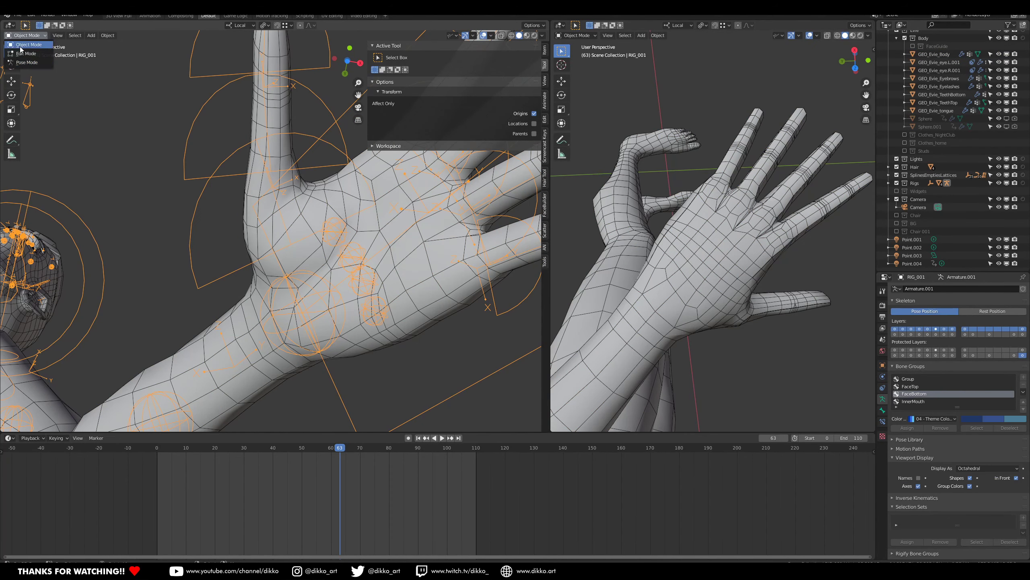
click(24, 62)
click(203, 203)
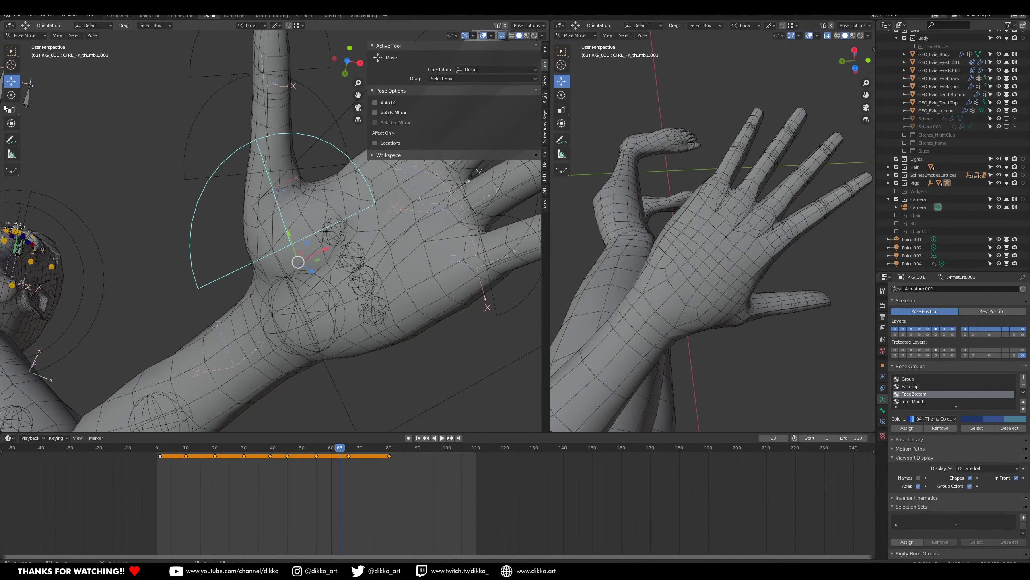
Rotate the left thumb's base control to test how the mesh around the thumb base deforms.
middle_drag(59, 138, 282, 254)
drag(285, 209, 361, 254)
middle_drag(714, 259, 584, 424)
middle_drag(869, 190, 681, 203)
middle_drag(453, 210, 298, 194)
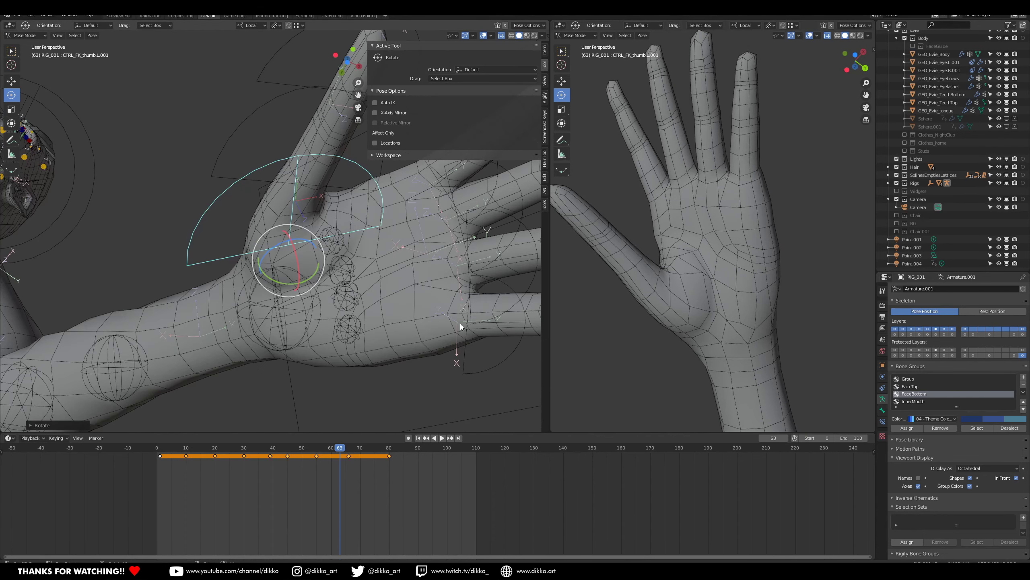
drag(459, 325, 356, 281)
click(352, 273)
Curl the thumb by rotating its second and third controls together about their local X axis.
shift+middle_drag(304, 199, 261, 220)
right_click(200, 126)
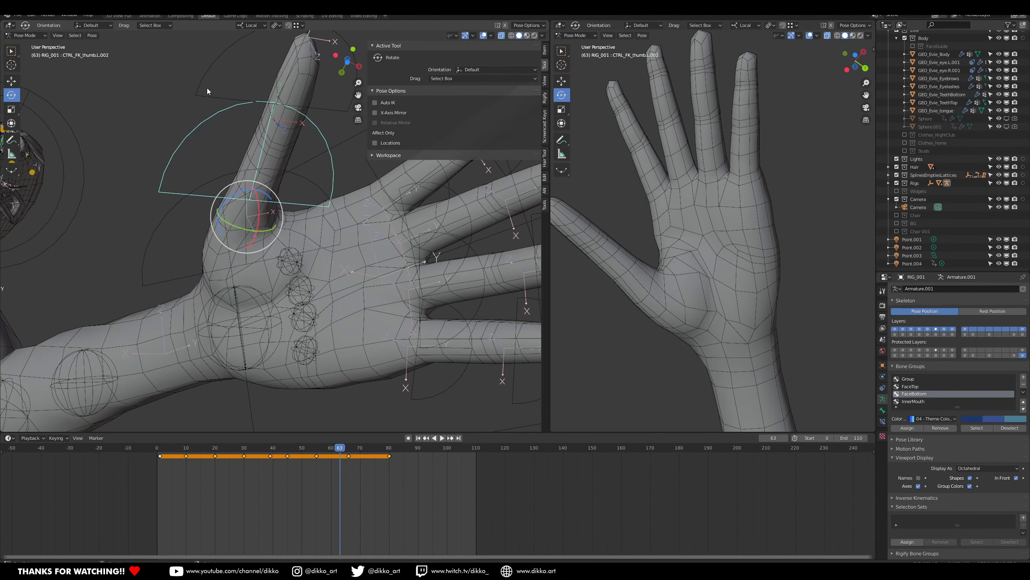
shift+right_click(208, 82)
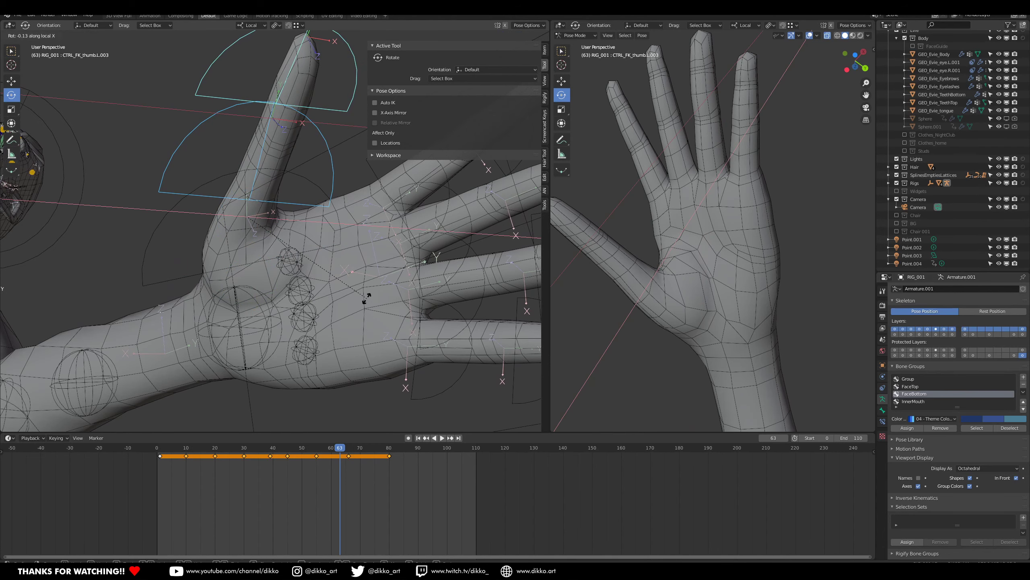
drag(366, 298, 264, 295)
middle_drag(264, 295, 321, 300)
Swing the thumb across the palm by trackball-rotating the CTRL_FK_thumb.L.001 control.
click(293, 142)
click(280, 118)
key(r)
key(r)
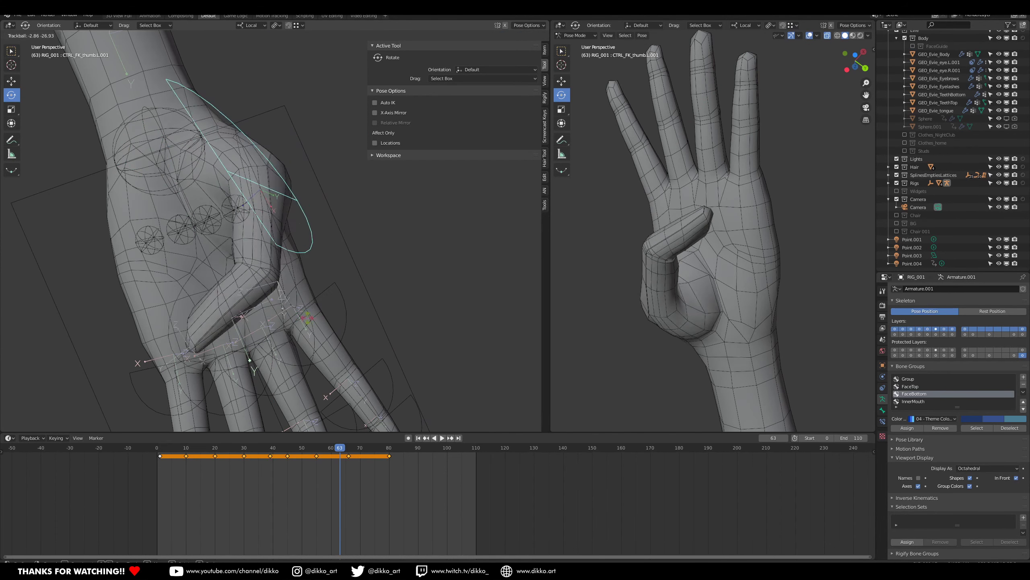
click(284, 268)
Rotate the thumb's base control freely in several directions to check how the palm compresses and stretches.
middle_drag(284, 268, 346, 228)
click(408, 203)
key(r)
key(r)
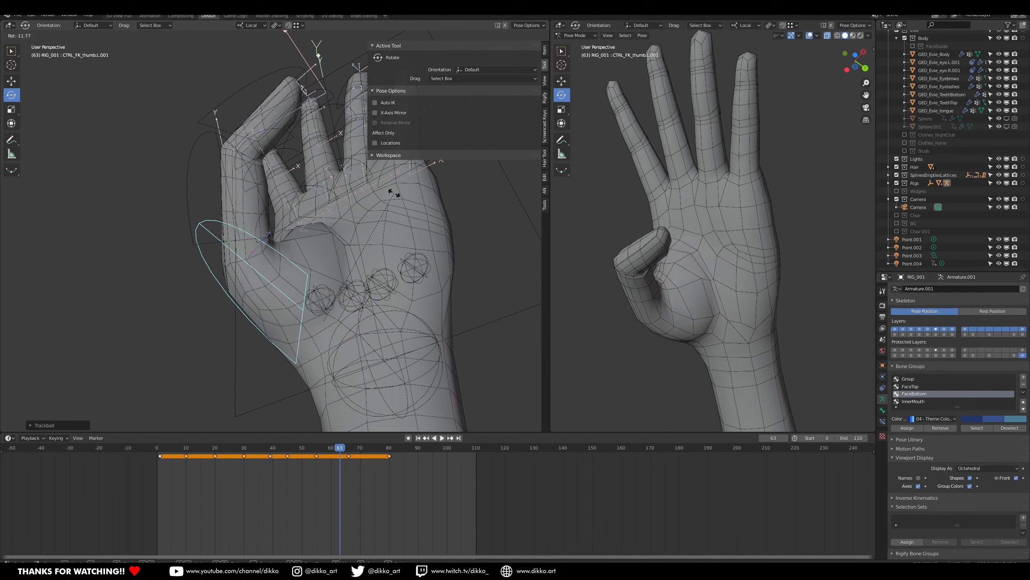
click(420, 235)
middle_drag(419, 234, 396, 253)
key(r)
click(411, 242)
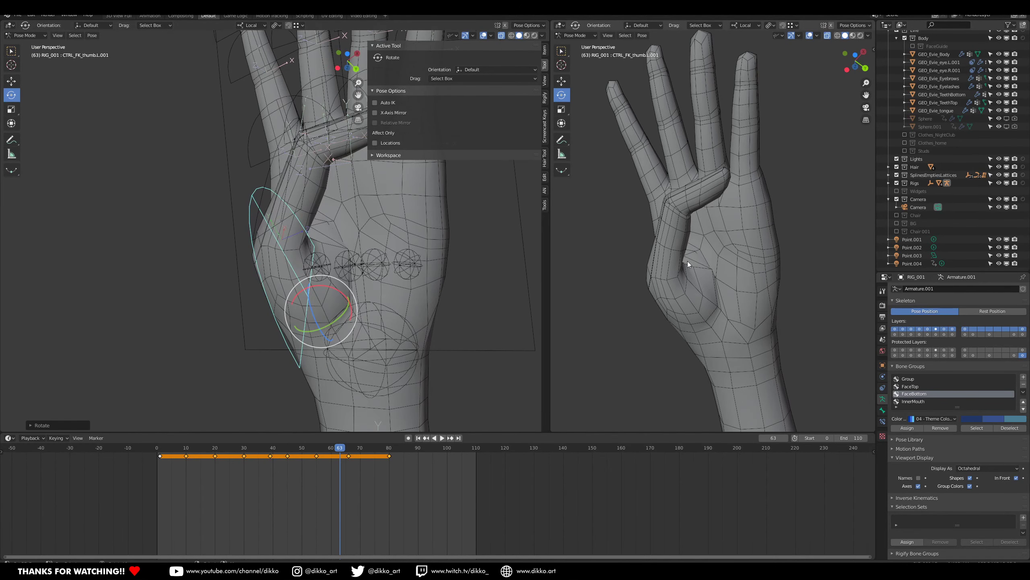
middle_drag(426, 328, 349, 267)
drag(329, 277, 322, 266)
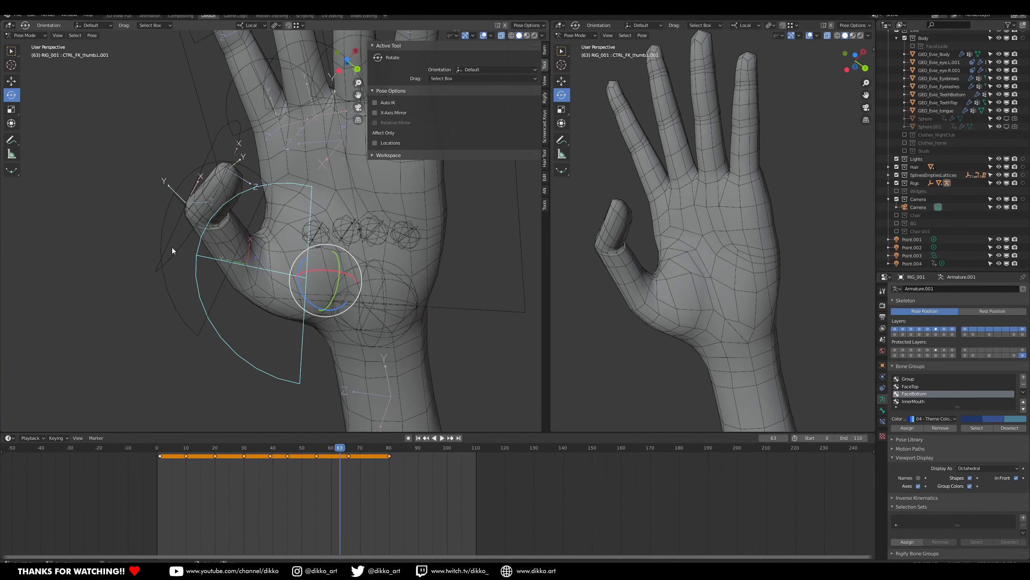
Clear the rotation of all the left thumb controls.
key(alt+r)
click(167, 285)
key(alt+r)
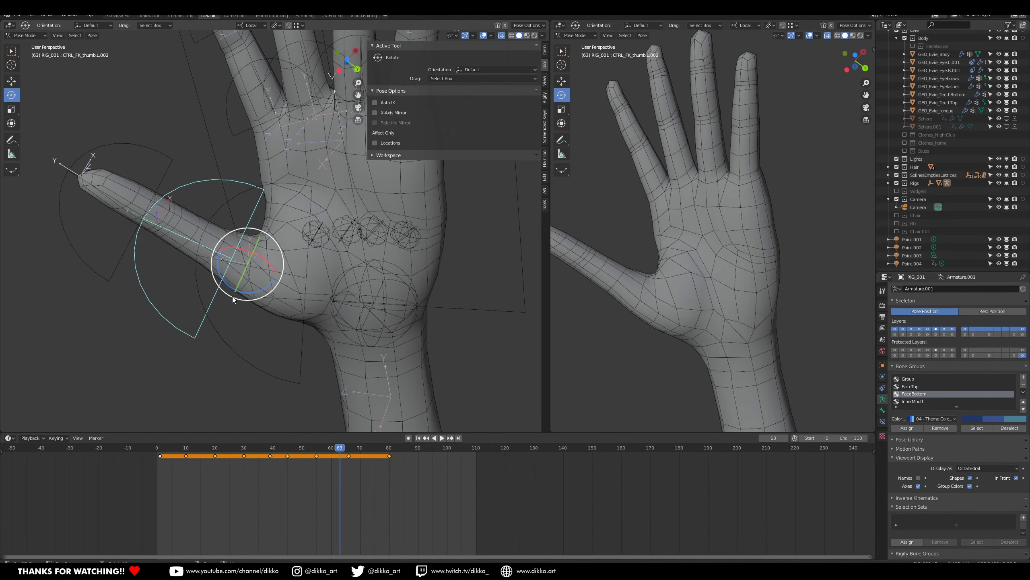
Rotate the CTRL_FK_pinkyfinger.L.001 control in the palm about its local X axis and check the hand's deformation.
middle_drag(242, 297, 338, 232)
middle_drag(372, 202, 322, 336)
click(322, 337)
key(r)
key(x)
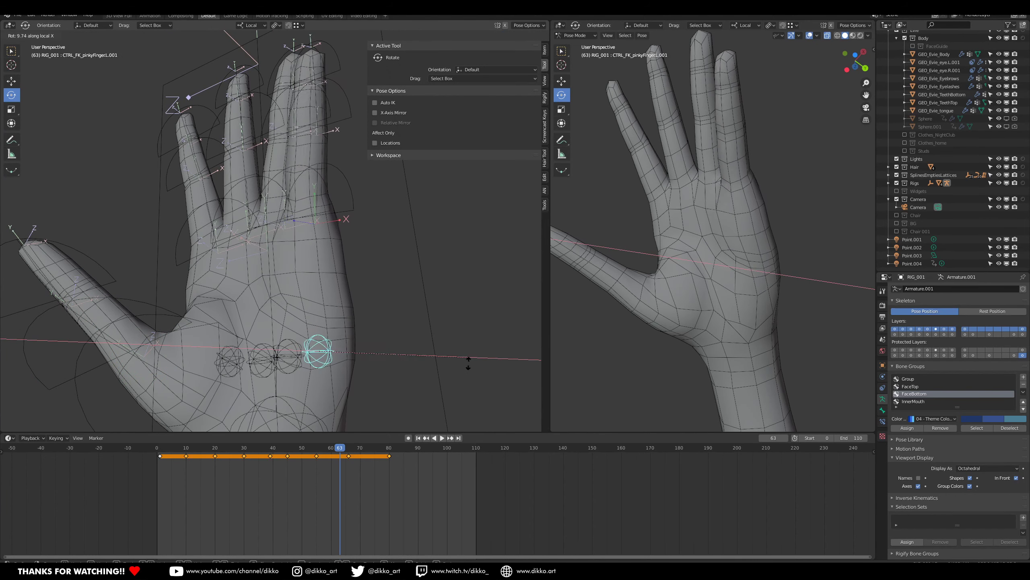
click(451, 321)
middle_drag(750, 260, 694, 217)
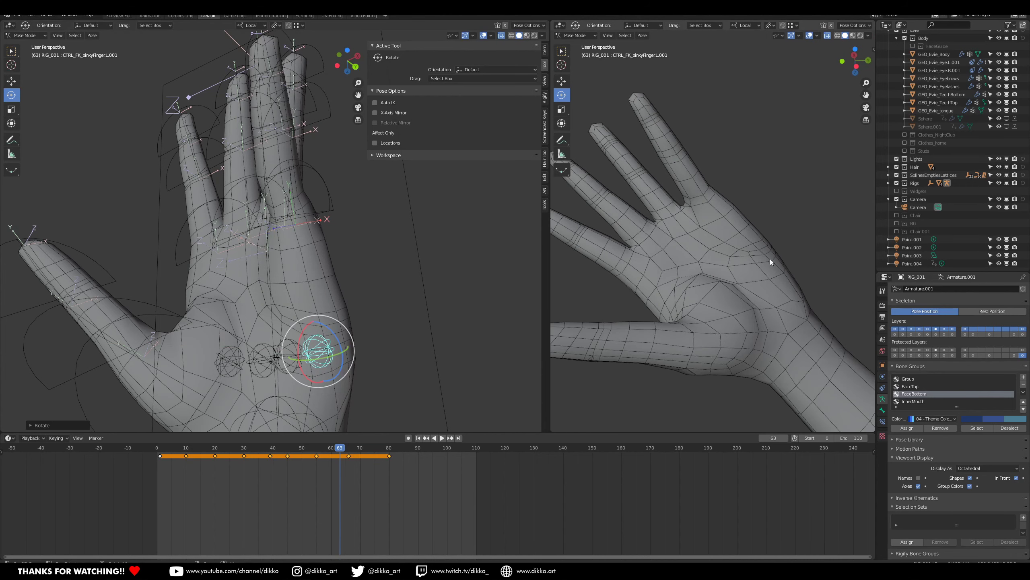
Rotate the CTRL_FK_ringfinger.L.001 control in the palm about its local X axis.
mouse_move(418, 325)
middle_down()
mouse_move(366, 239)
mouse_move(410, 337)
middle_up()
key(r)
key(x)
click(414, 334)
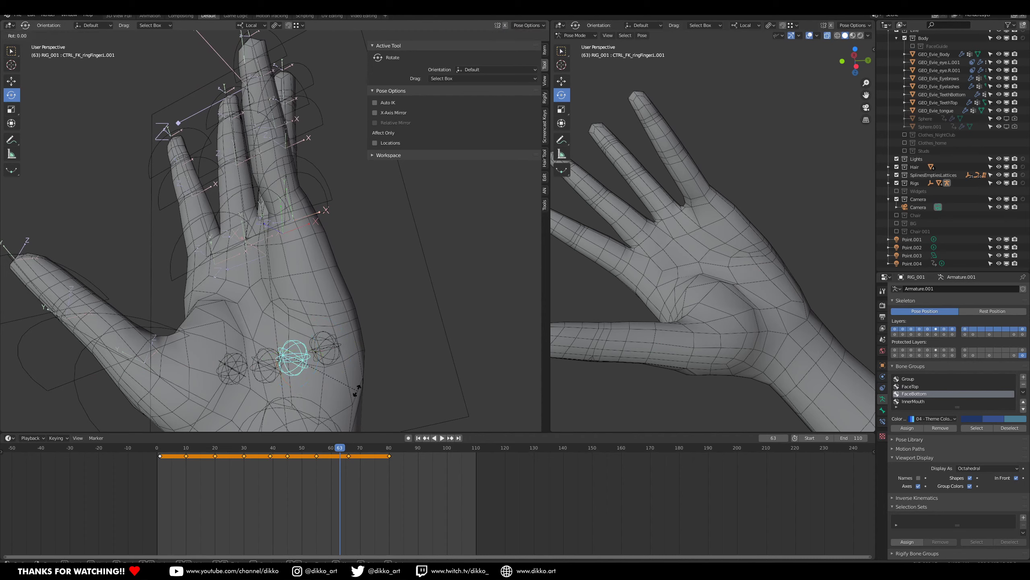
key(x)
click(372, 369)
Bend the pinky by rotating CTRL_FK_pinkyfinger.L.002 about its local X axis and check the palm from the side.
middle_drag(372, 368, 372, 249)
click(300, 223)
key(x)
key(x)
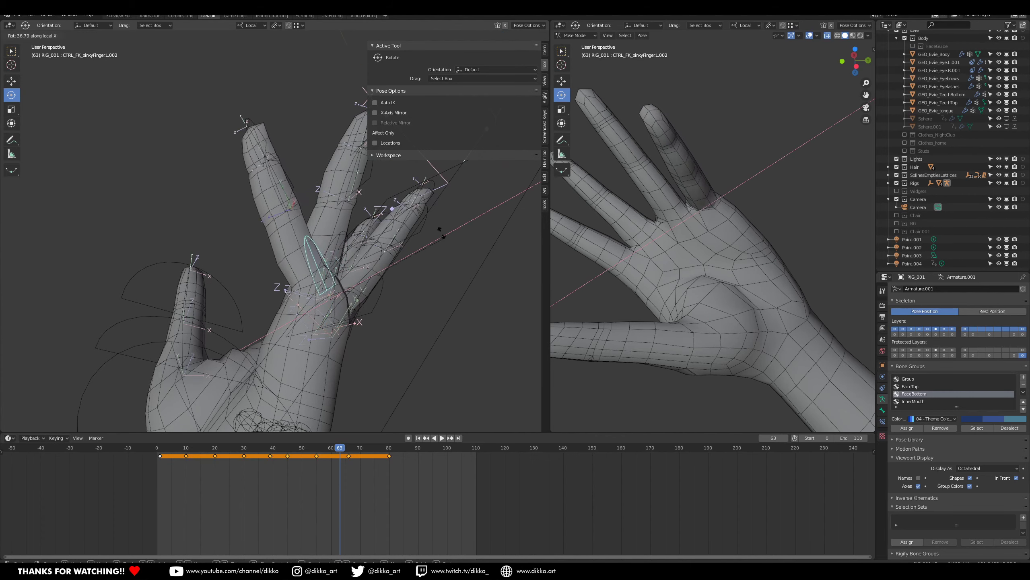
click(426, 216)
middle_drag(665, 221, 722, 183)
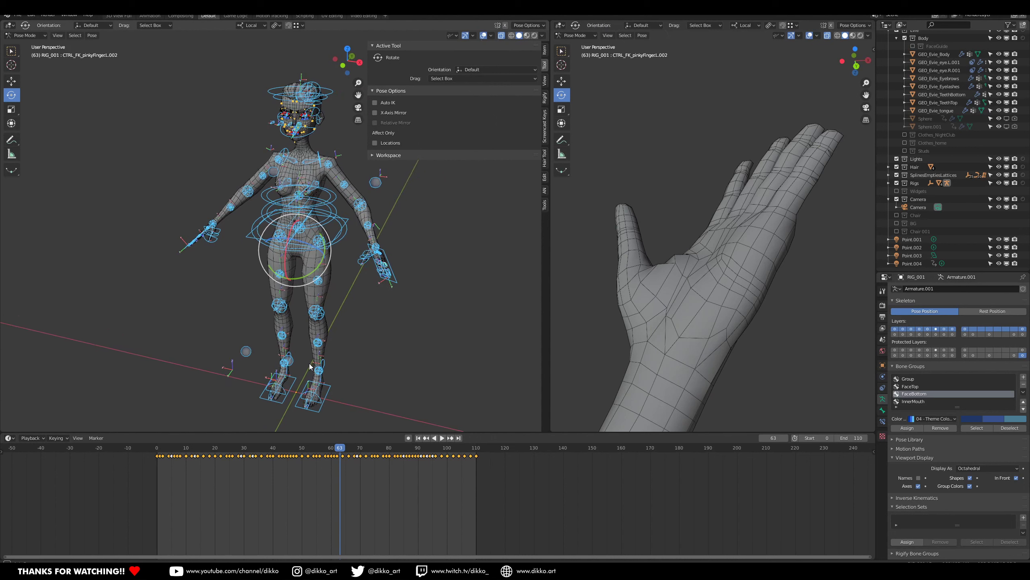
Bring the full character into view, return to Object Mode and deselect the rig.
middle_drag(310, 365, 294, 357)
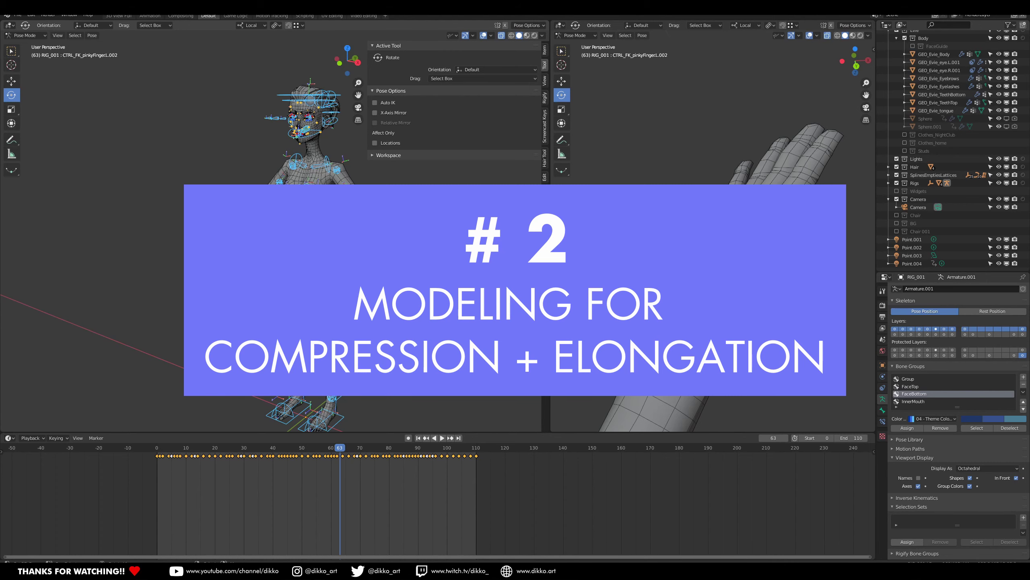
middle_drag(374, 237, 368, 234)
click(25, 46)
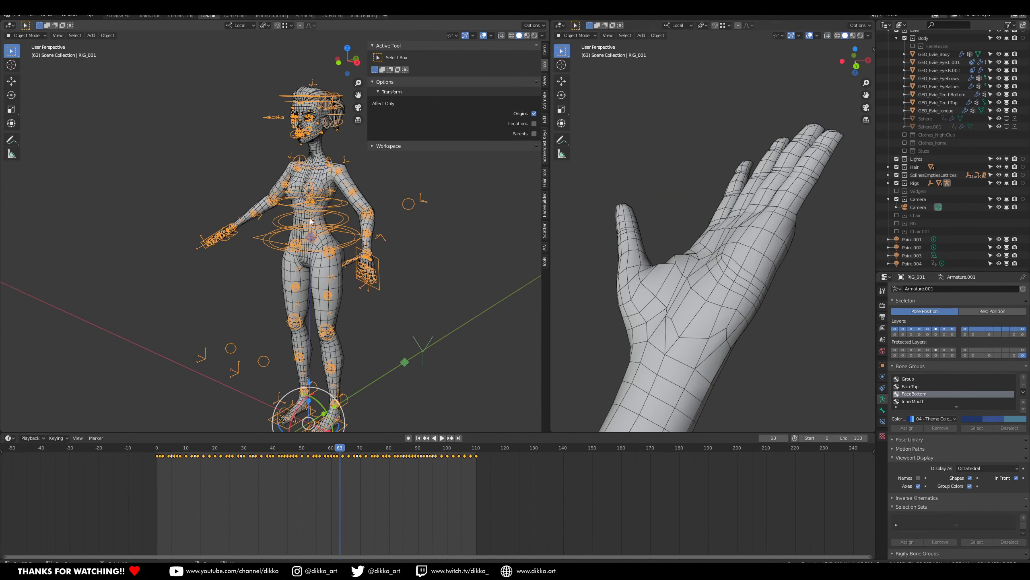
click(419, 256)
Examine the topology of the whole body and the edge loops around the bent left elbow from several angles.
middle_drag(419, 257, 341, 252)
middle_drag(710, 354, 739, 285)
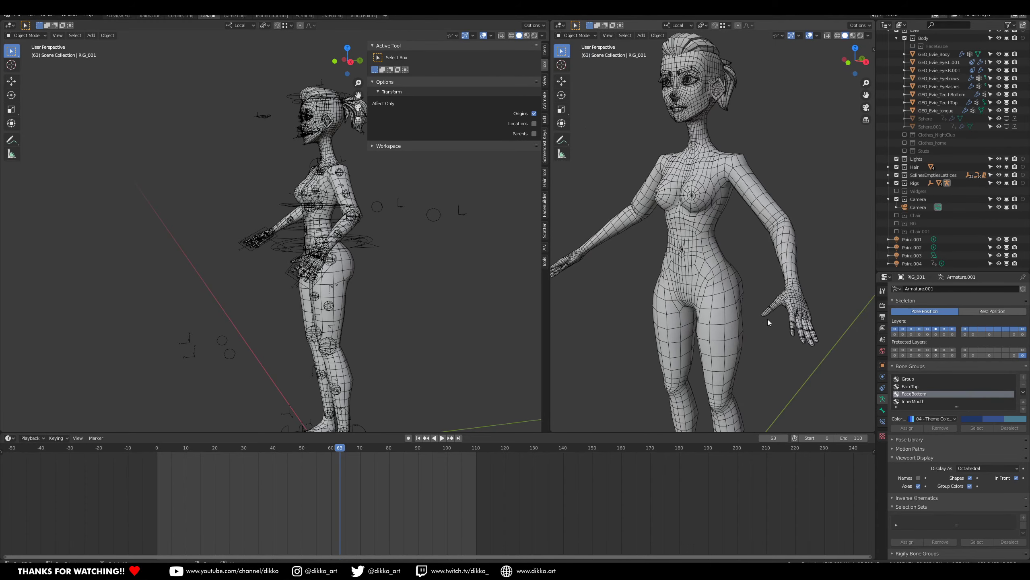
middle_drag(754, 340, 687, 283)
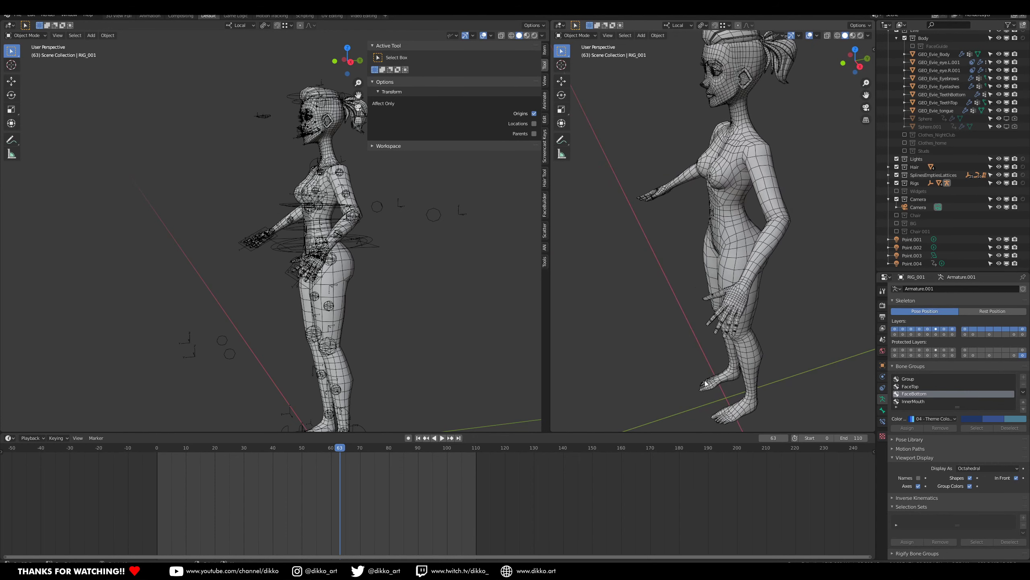
middle_drag(707, 382, 730, 349)
middle_drag(364, 186, 400, 328)
middle_drag(713, 280, 665, 276)
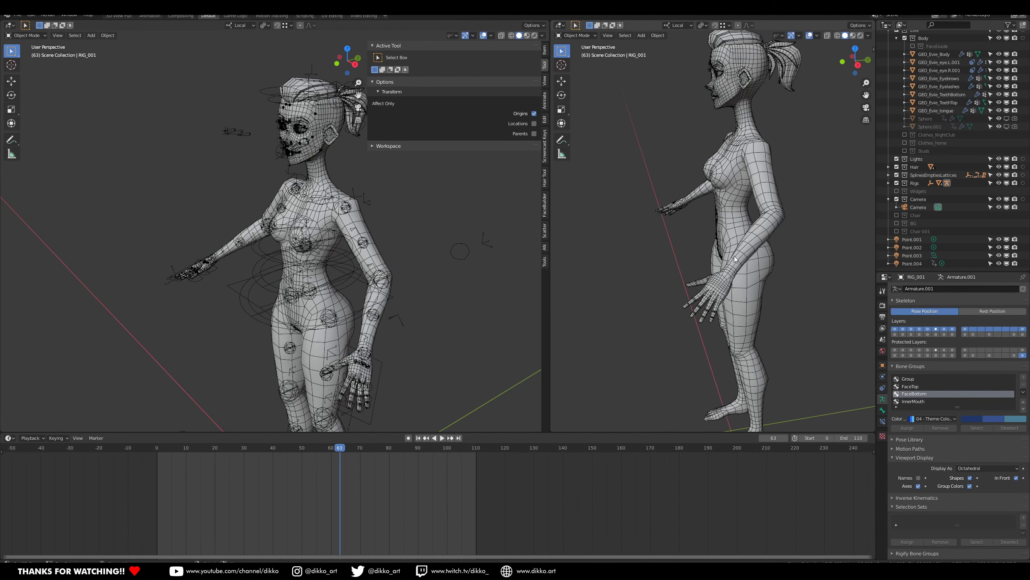
scroll(816, 244, up, 3)
shift+middle_drag(816, 243, 734, 292)
middle_drag(734, 292, 718, 306)
scroll(718, 306, up, 8)
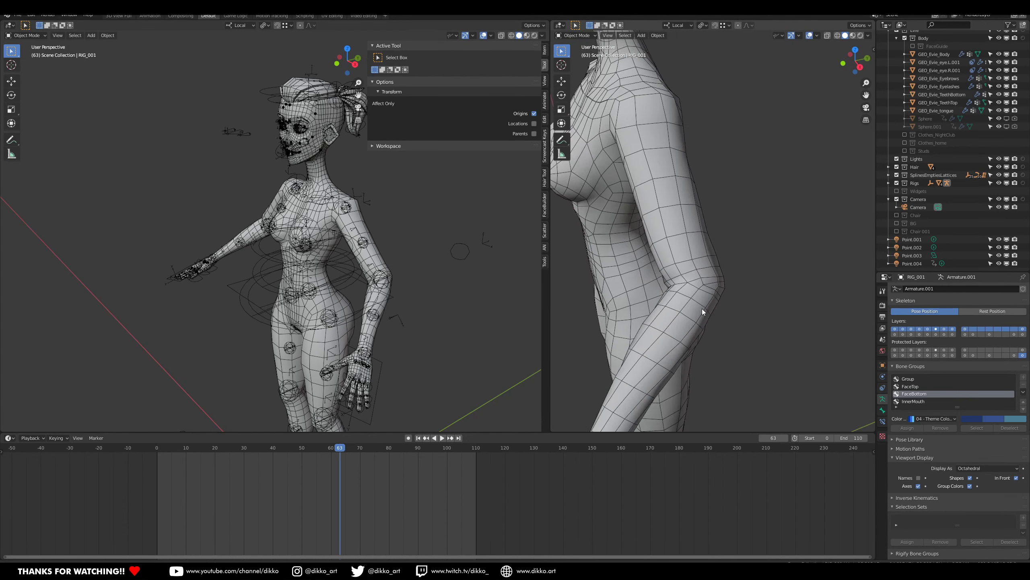
middle_drag(638, 327, 733, 302)
middle_drag(762, 266, 710, 296)
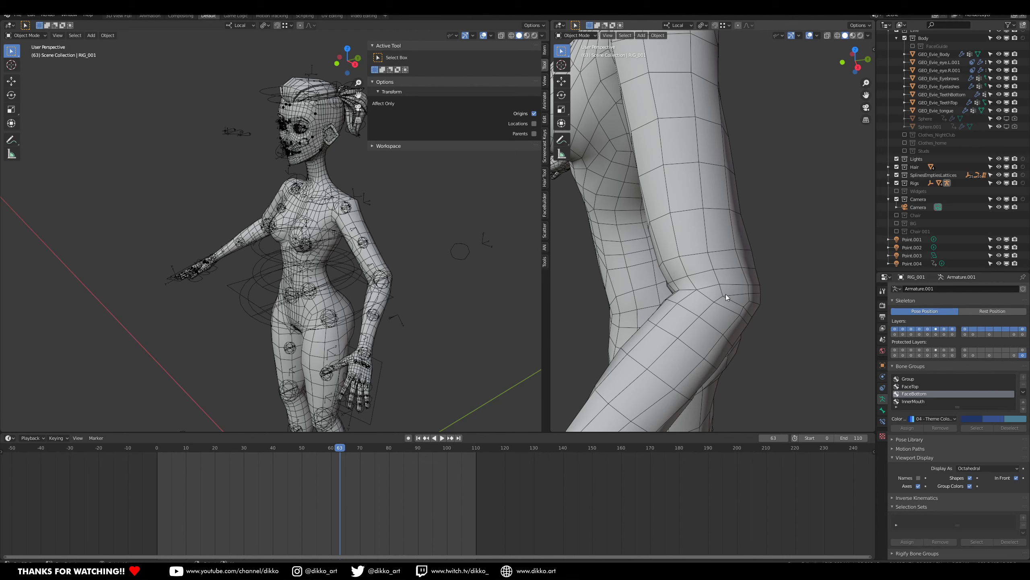
middle_drag(725, 293, 742, 276)
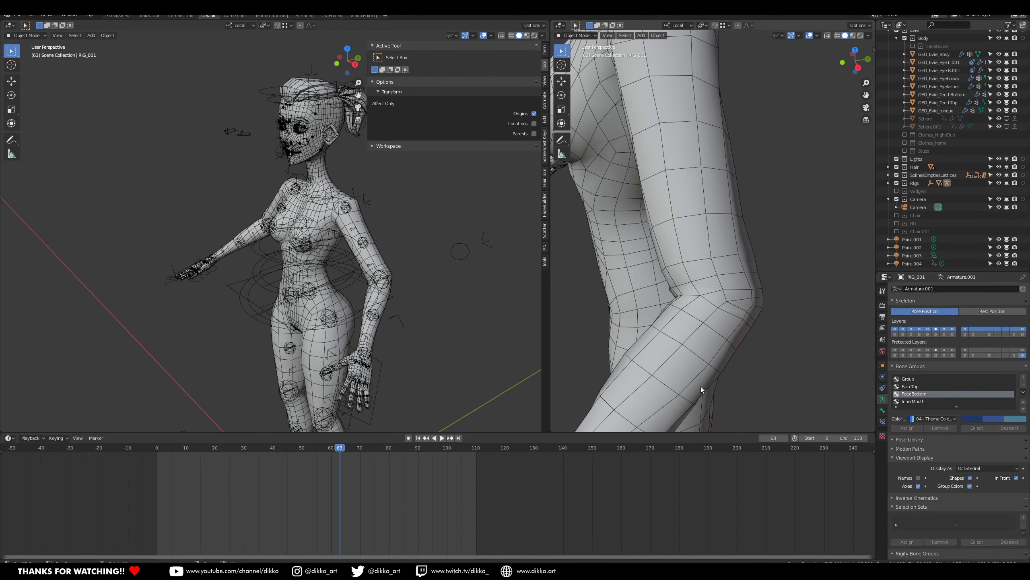
middle_drag(676, 295, 732, 245)
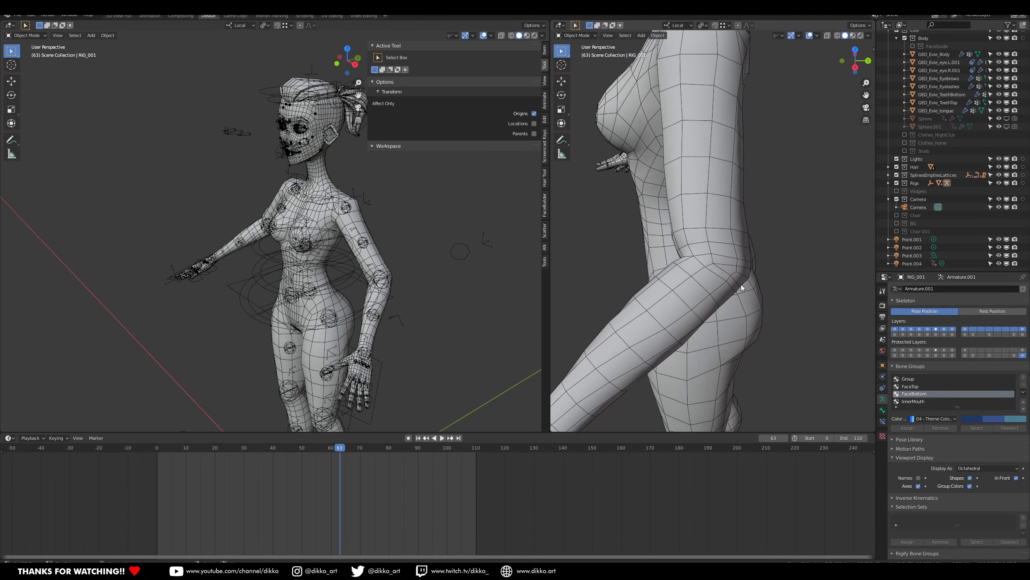
middle_drag(705, 321, 753, 268)
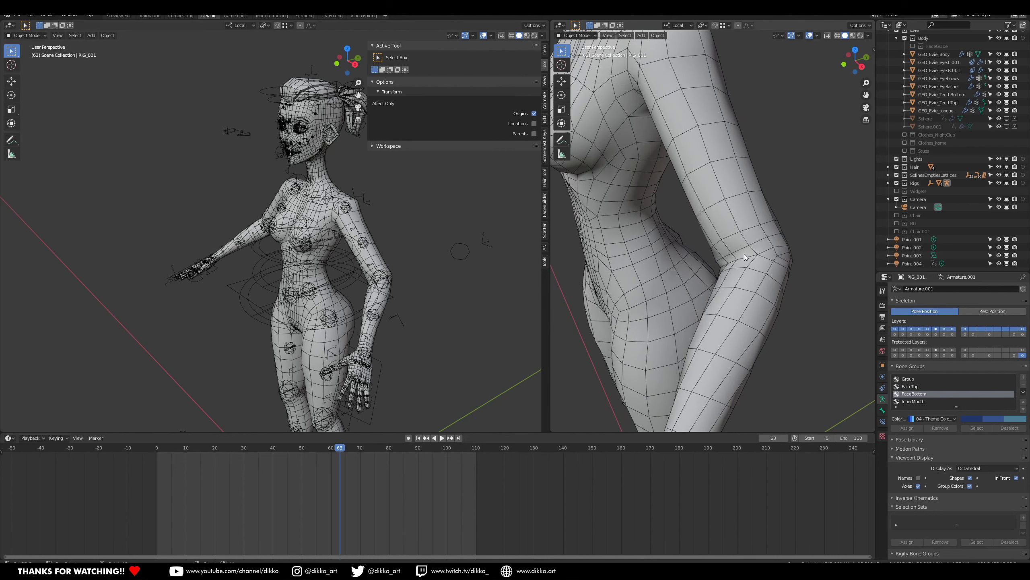
Select the rig again, enter Pose Mode and select the CTRL_hand.L.001 control with the left arm visible from the side.
middle_drag(357, 290, 386, 355)
scroll(369, 310, up, 2)
click(376, 368)
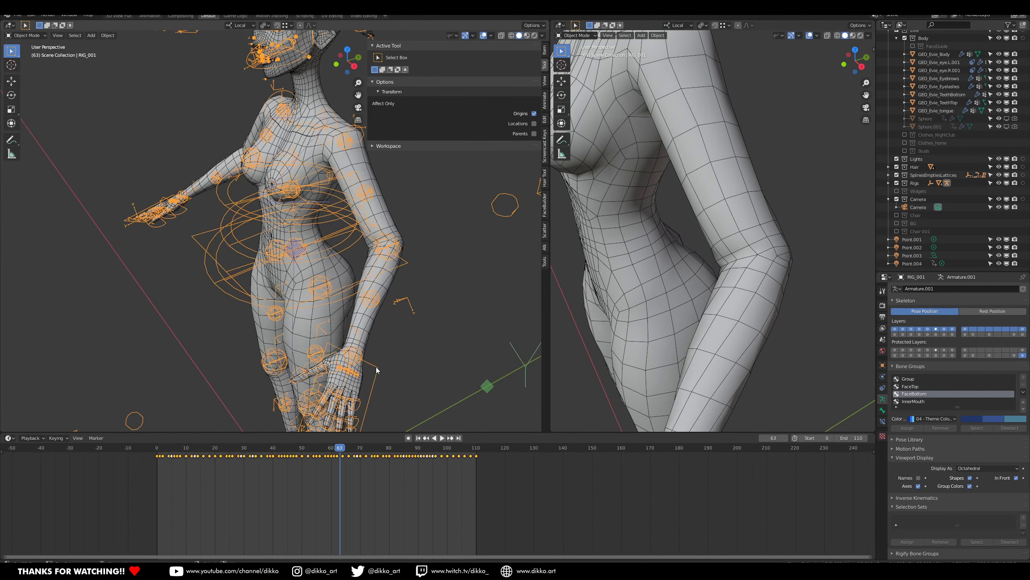
click(27, 63)
scroll(327, 349, down, 2)
middle_drag(363, 325, 342, 397)
scroll(321, 349, up, 2)
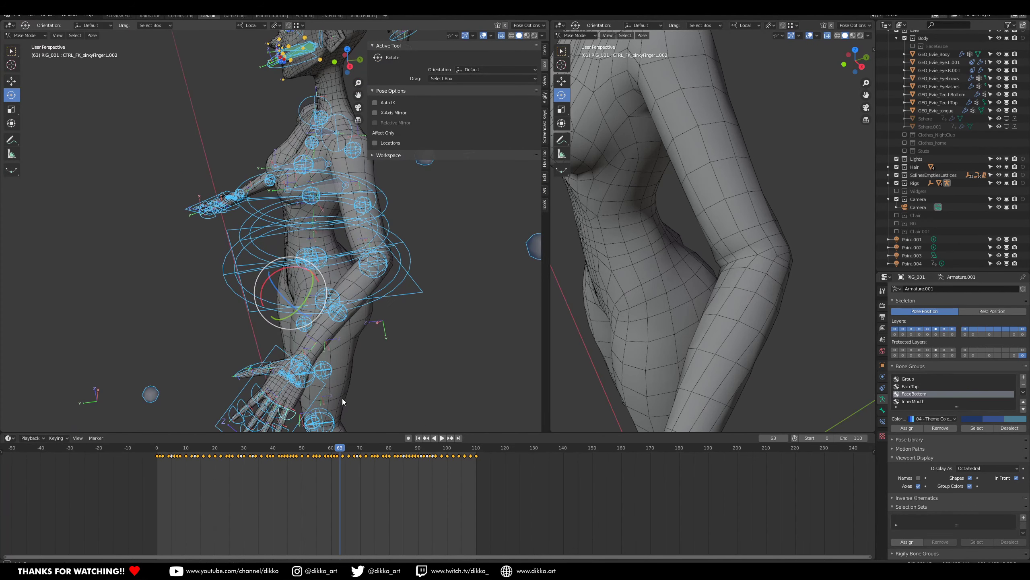
click(316, 391)
scroll(766, 321, down, 1)
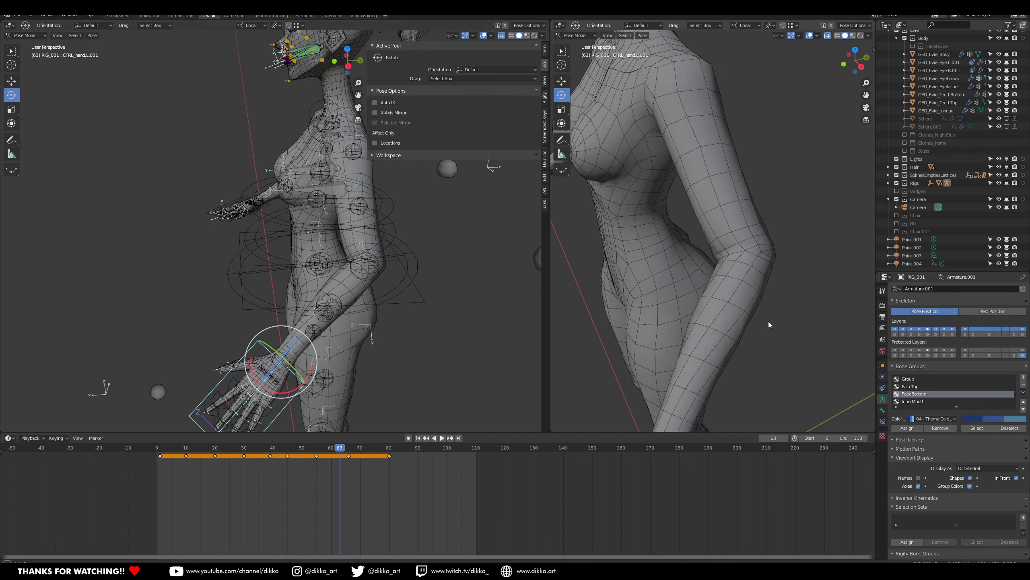
middle_drag(766, 321, 748, 311)
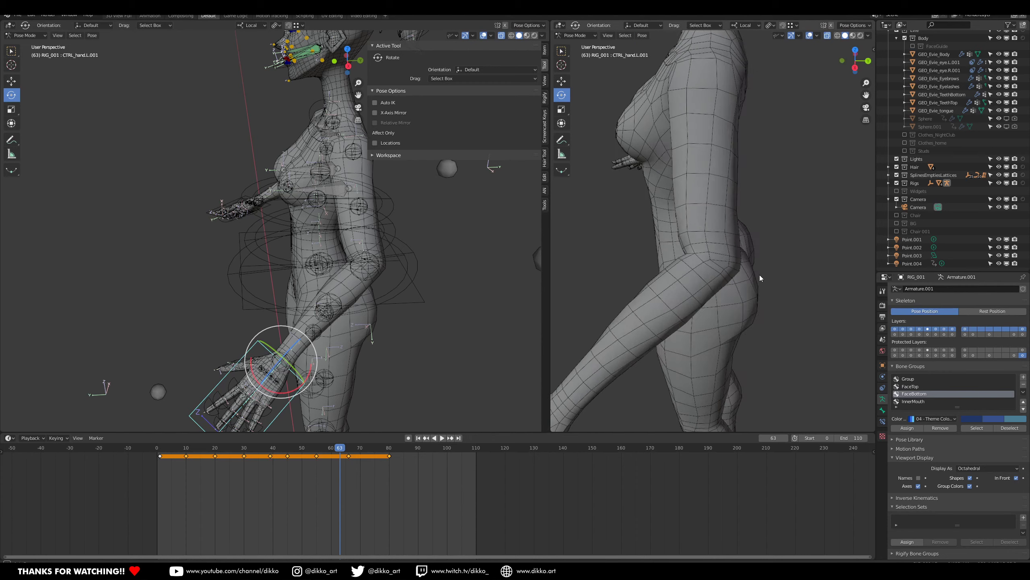
Move the CTRL_hand.L.001 control to bend the left elbow in different directions, then undo the last move.
middle_drag(752, 273, 697, 251)
middle_drag(336, 314, 375, 405)
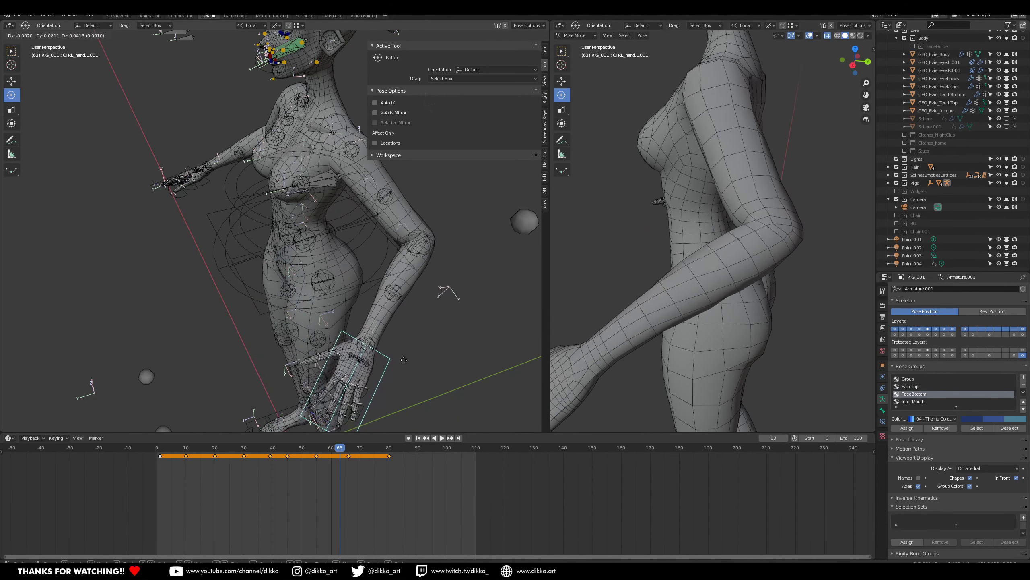
click(394, 313)
middle_drag(394, 313, 359, 291)
middle_drag(862, 270, 761, 293)
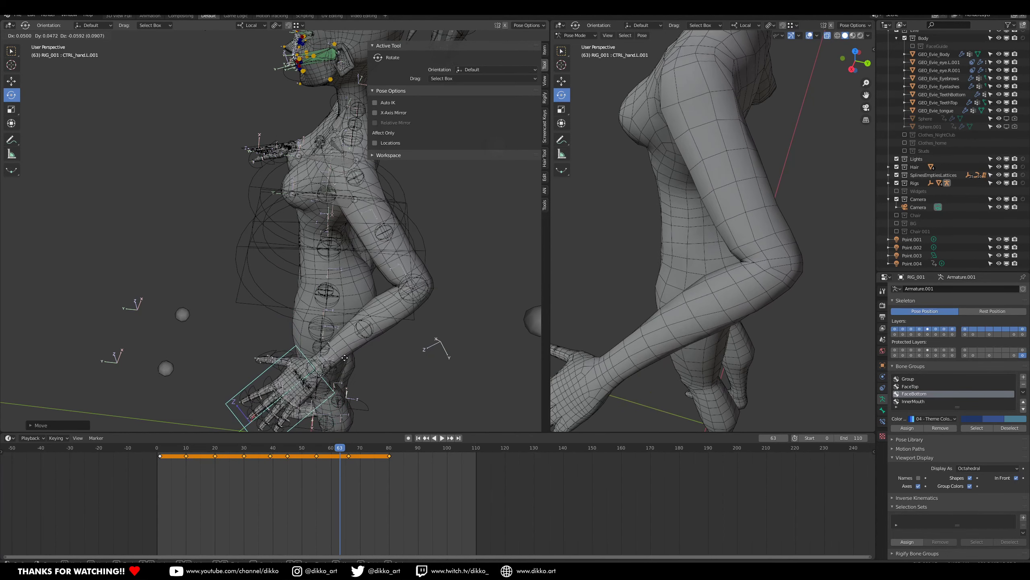
click(350, 402)
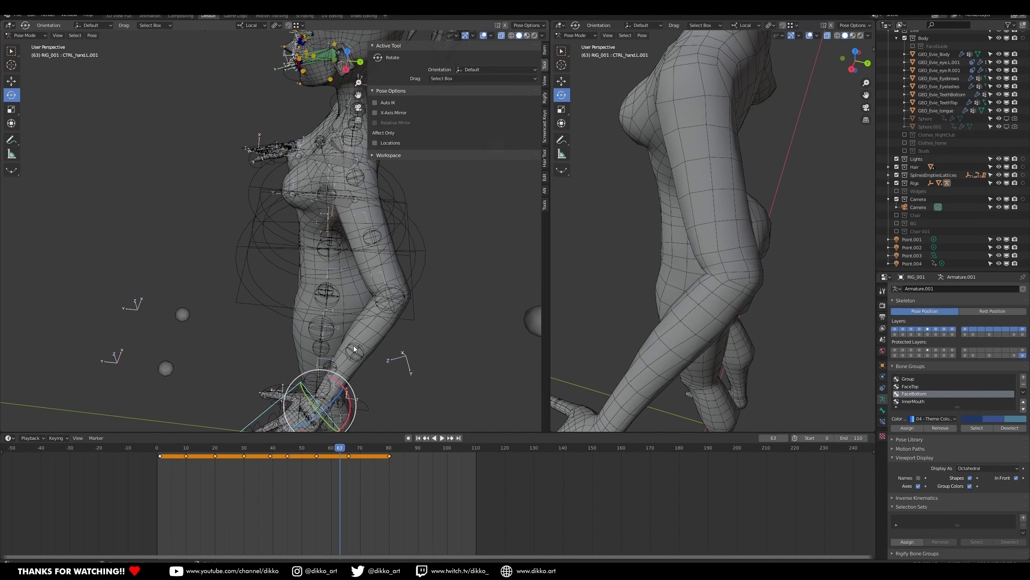
key(ctrl+z)
Select the CTRL_foot.L.001 control and show the legs from the side in both views.
scroll(357, 335, down, 2)
shift+middle_drag(320, 352, 375, 232)
middle_drag(363, 333, 375, 236)
shift+middle_drag(343, 307, 340, 338)
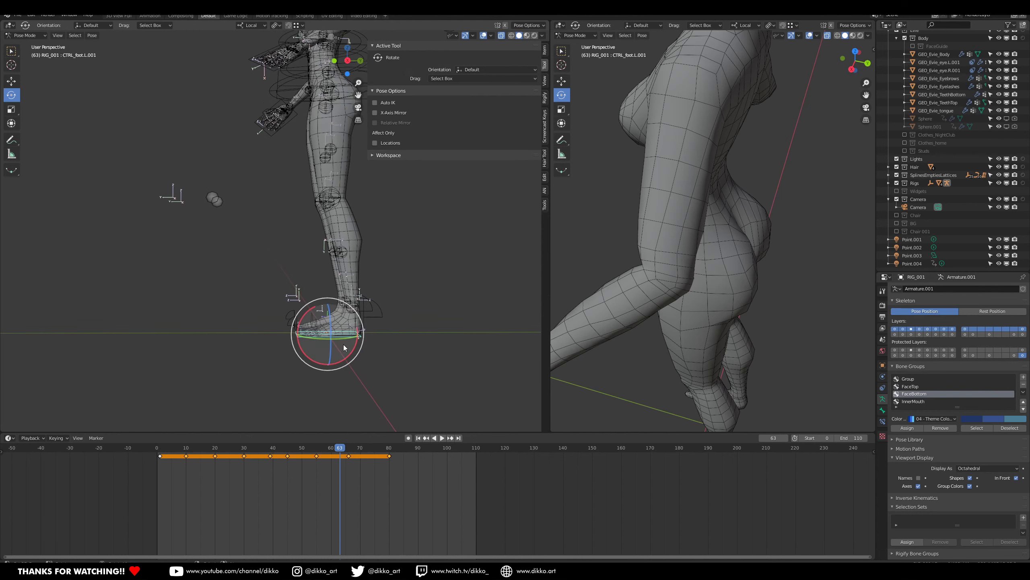
scroll(744, 319, down, 2)
shift+middle_drag(716, 363, 732, 262)
shift+middle_drag(740, 405, 734, 288)
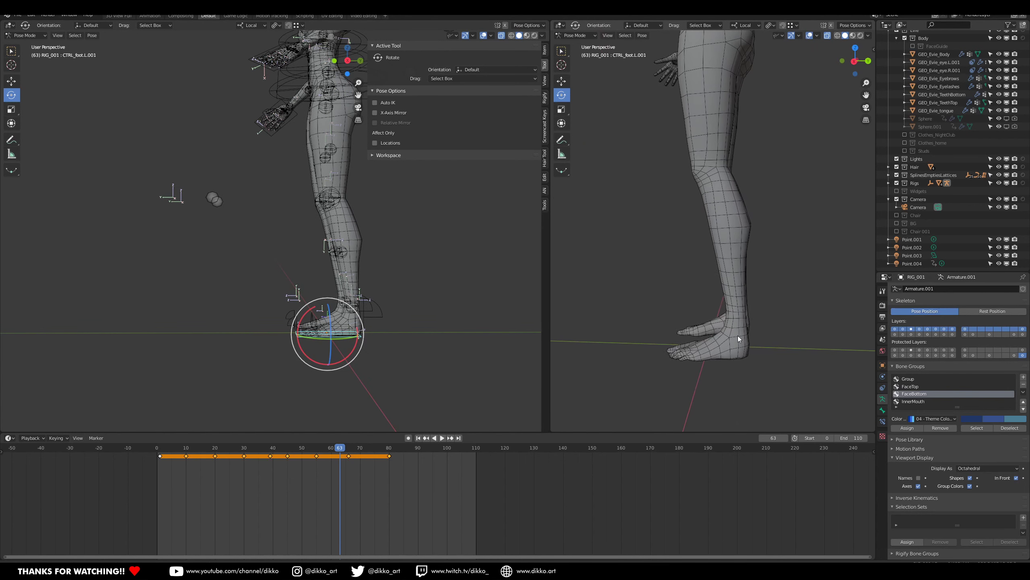
middle_drag(286, 324, 295, 337)
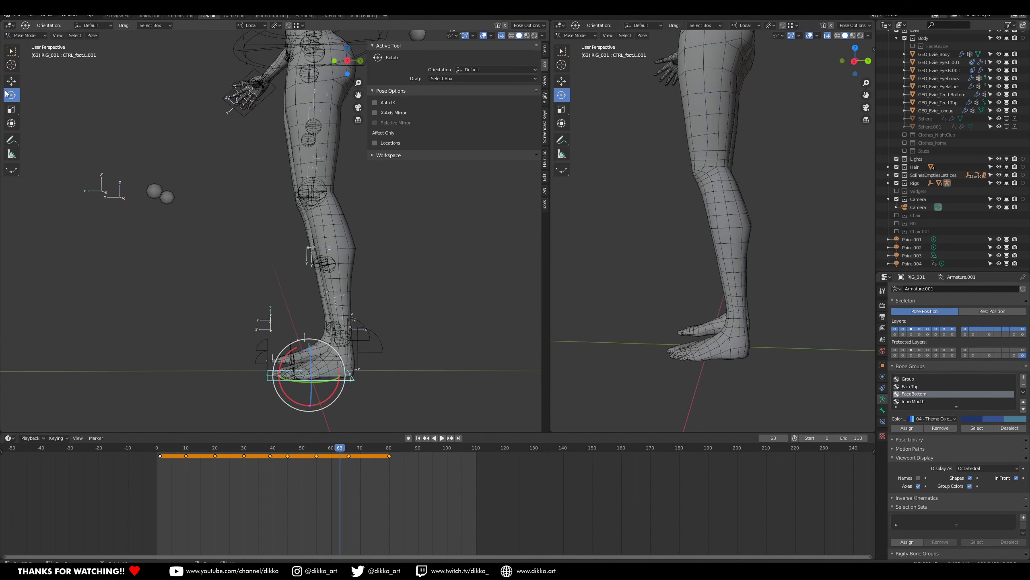
Raise and lower CTRL_foot.L.001 with the Move tool to bend the left knee, then undo the foot move.
drag(310, 337, 319, 274)
shift+middle_drag(413, 244, 449, 287)
shift+middle_drag(674, 181, 719, 213)
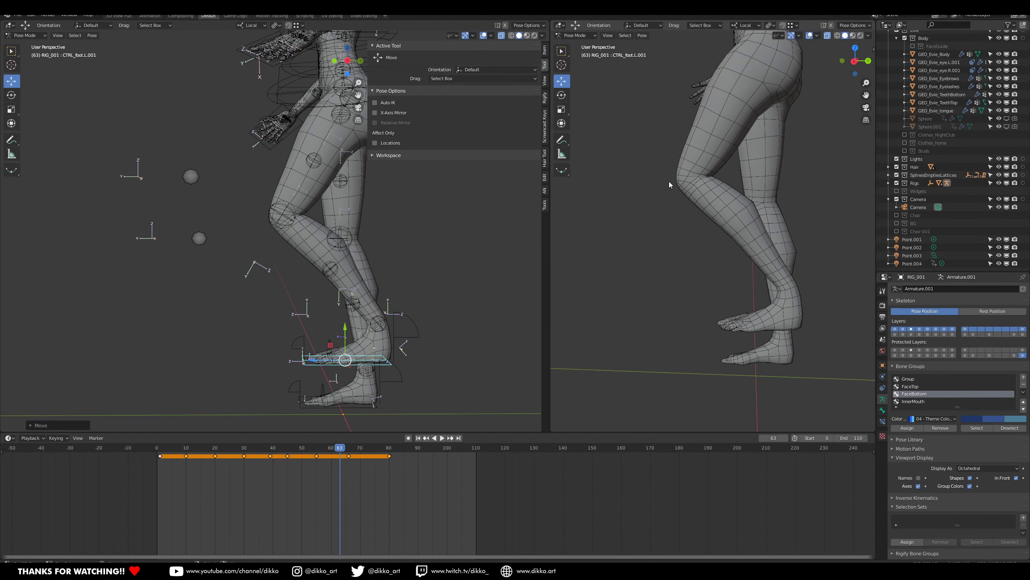
drag(350, 327, 299, 360)
middle_drag(377, 295, 314, 233)
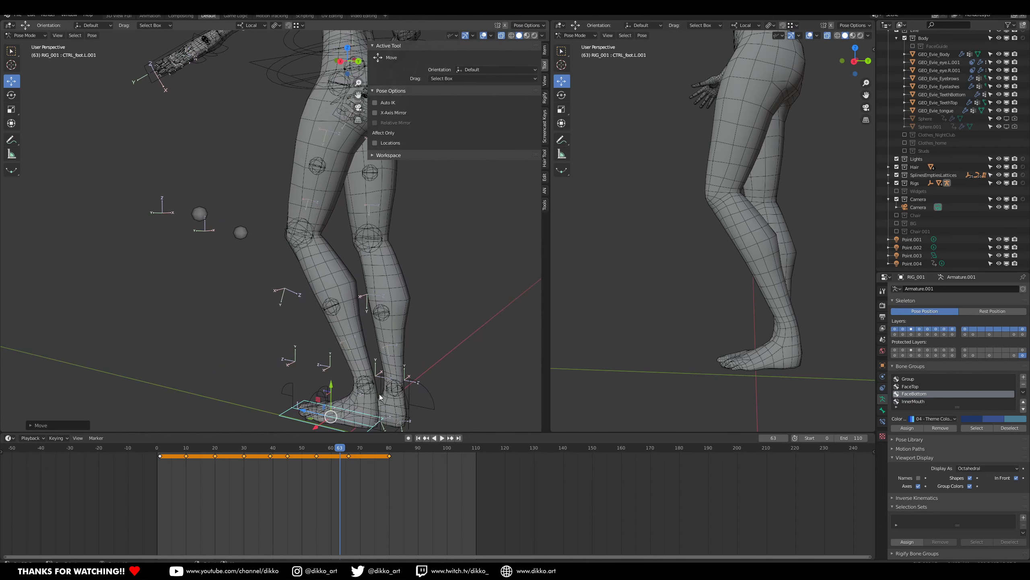
middle_drag(396, 349, 314, 320)
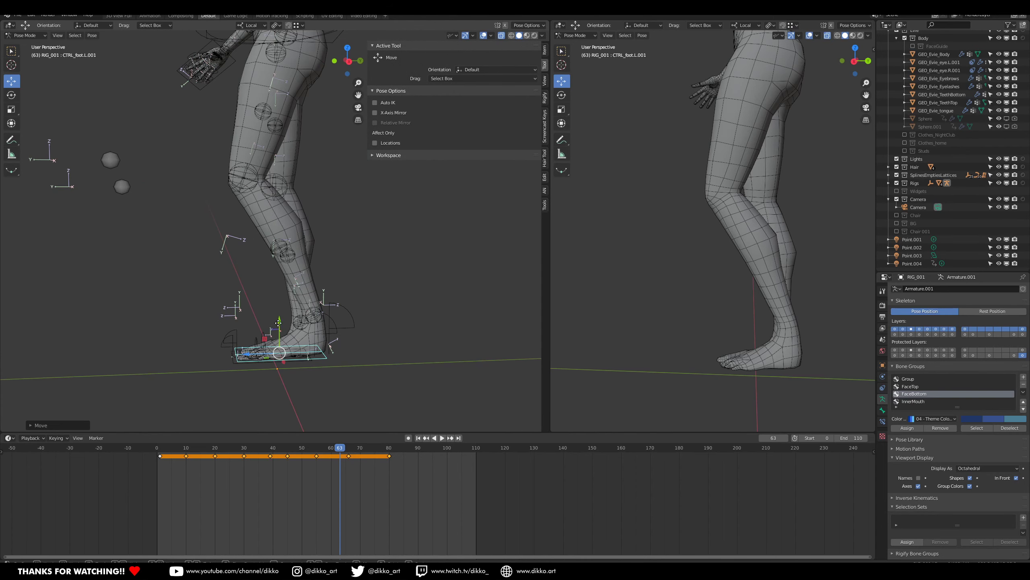
drag(279, 321, 297, 275)
drag(301, 238, 283, 319)
key(ctrl+z)
Select the CTRL_FK_indexFinger.L.004 control with the left hand shown close up in both views.
middle_drag(301, 297, 379, 183)
shift+middle_drag(162, 89, 263, 239)
shift+middle_drag(264, 240, 354, 310)
middle_drag(353, 310, 379, 249)
shift+middle_drag(379, 248, 388, 299)
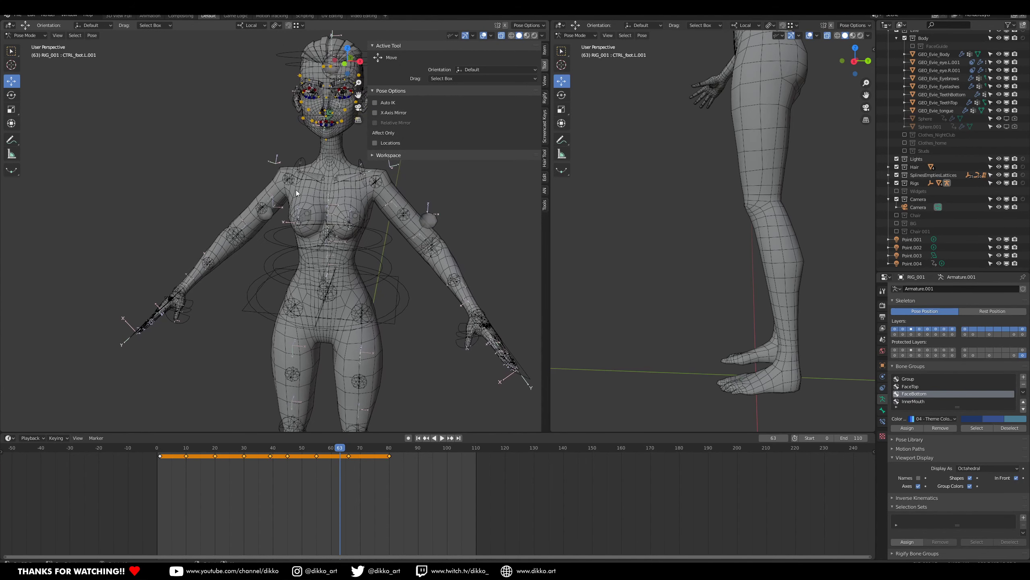
middle_drag(315, 198, 393, 320)
middle_drag(748, 227, 701, 272)
scroll(408, 221, up, 6)
shift+middle_drag(368, 215, 380, 334)
scroll(284, 251, up, 6)
click(354, 336)
middle_drag(586, 256, 688, 331)
scroll(704, 323, down, 3)
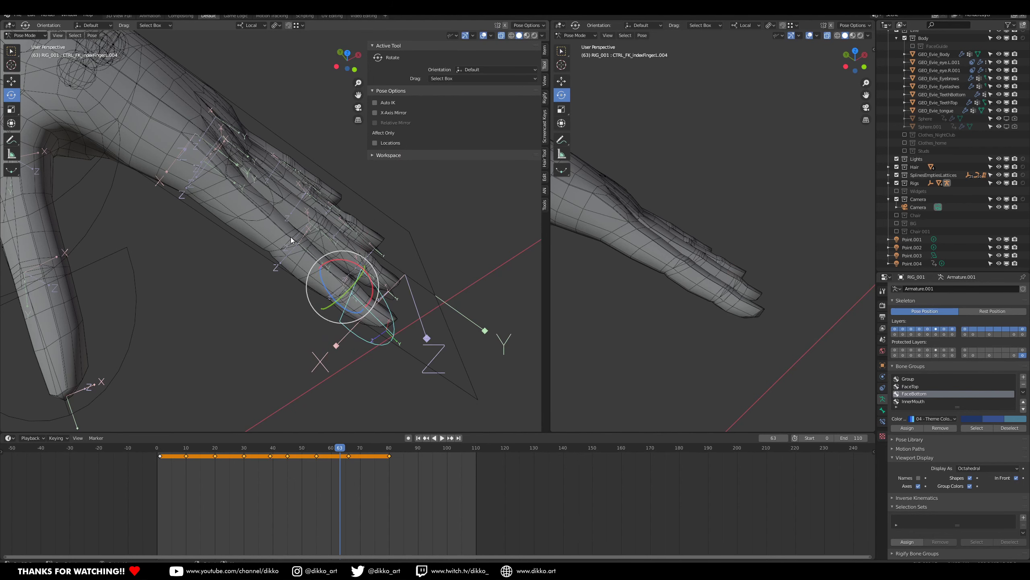
Bend the index finger by rotating CTRL_FK_indexFinger.L.003 about its local X axis, then return it to its straight pose.
click(333, 240)
drag(329, 235, 322, 245)
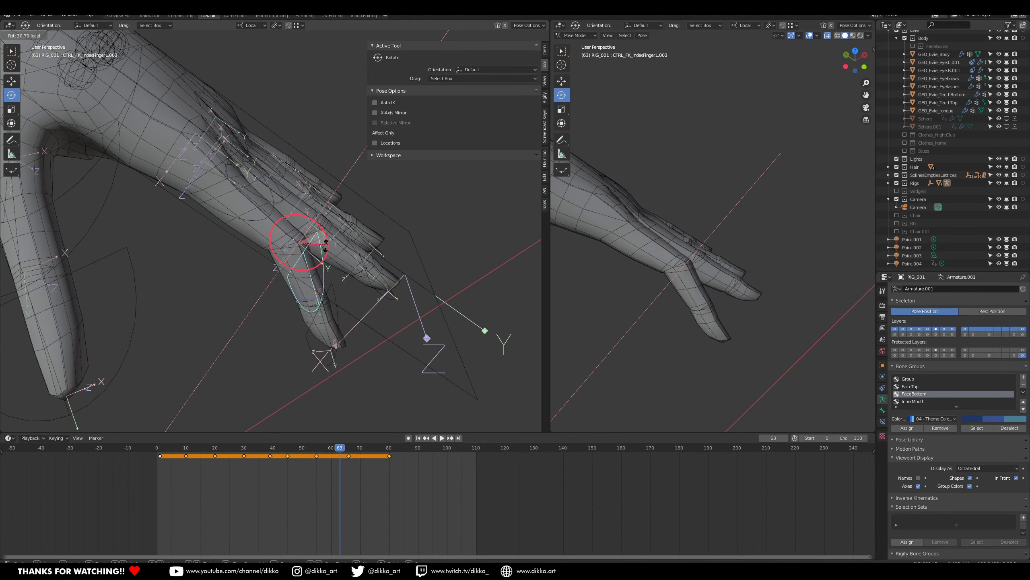
drag(350, 205, 306, 224)
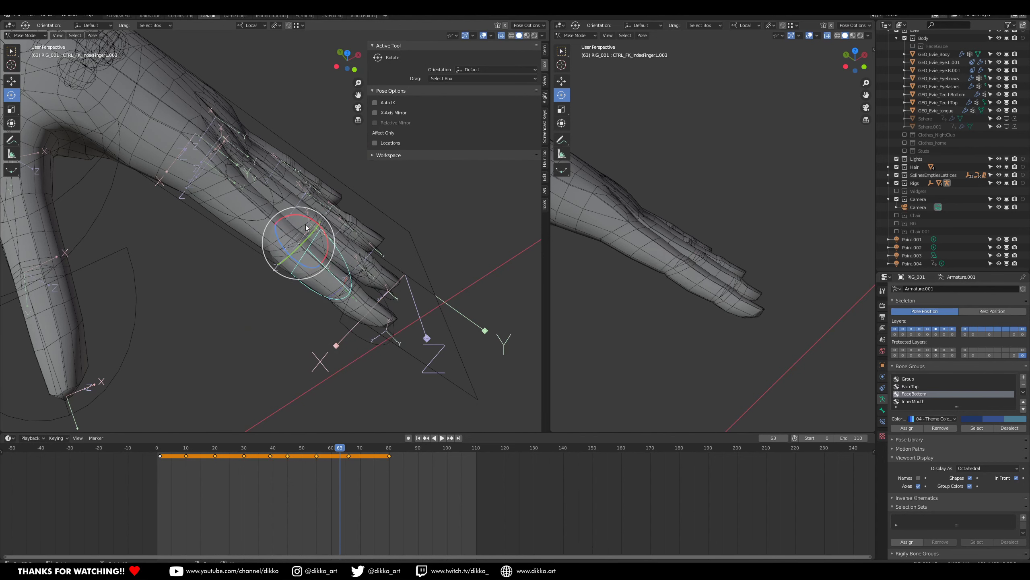
Switch to Object Mode, open GEO_Evie_Body in Edit Mode and select the faces around the left index finger's middle joint.
click(577, 45)
click(639, 236)
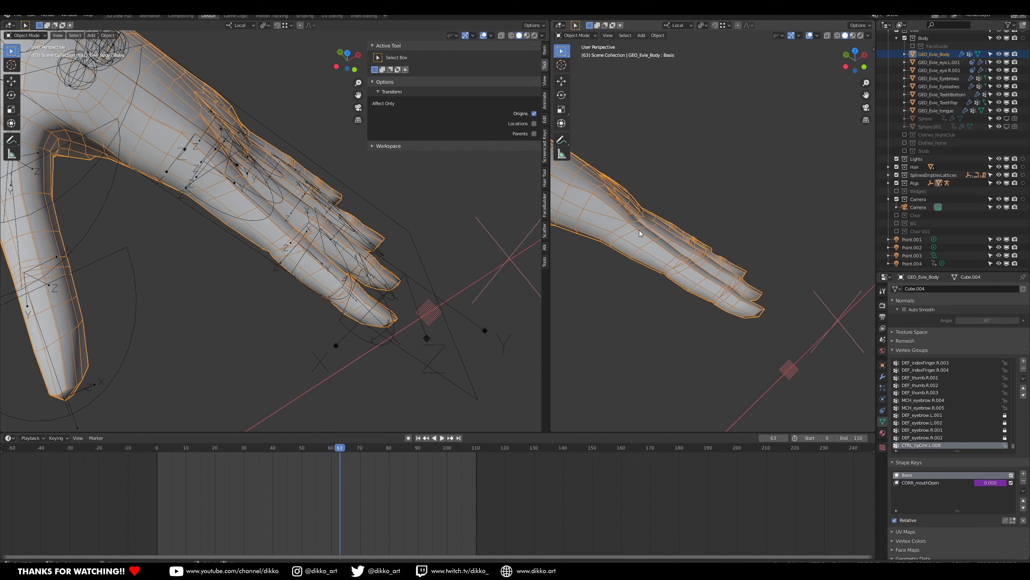
key(Tab)
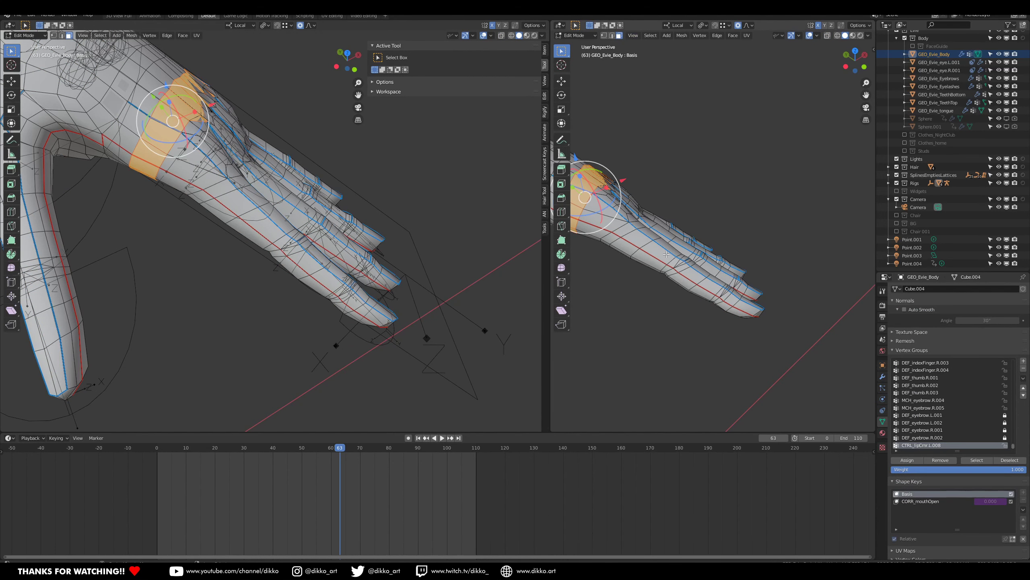
click(651, 260)
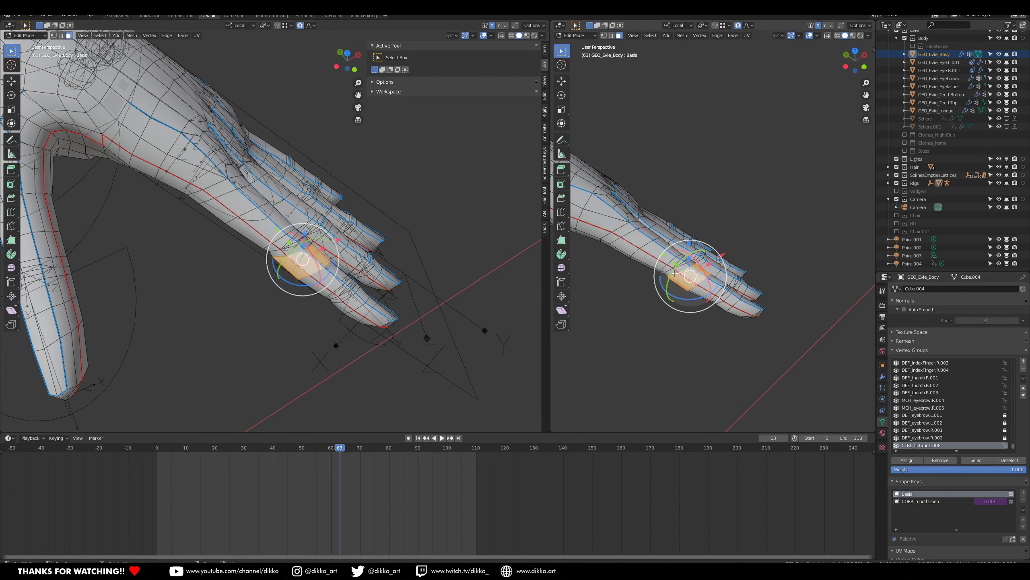
Return to Object Mode, select RIG_001 and enter Pose Mode with the left index finger's tip control selected.
click(571, 46)
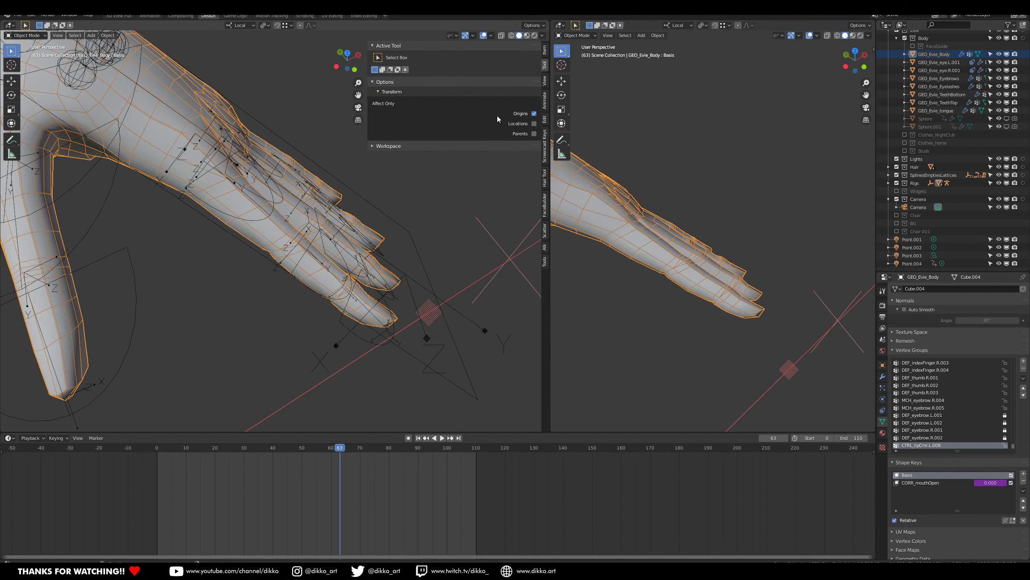
click(248, 219)
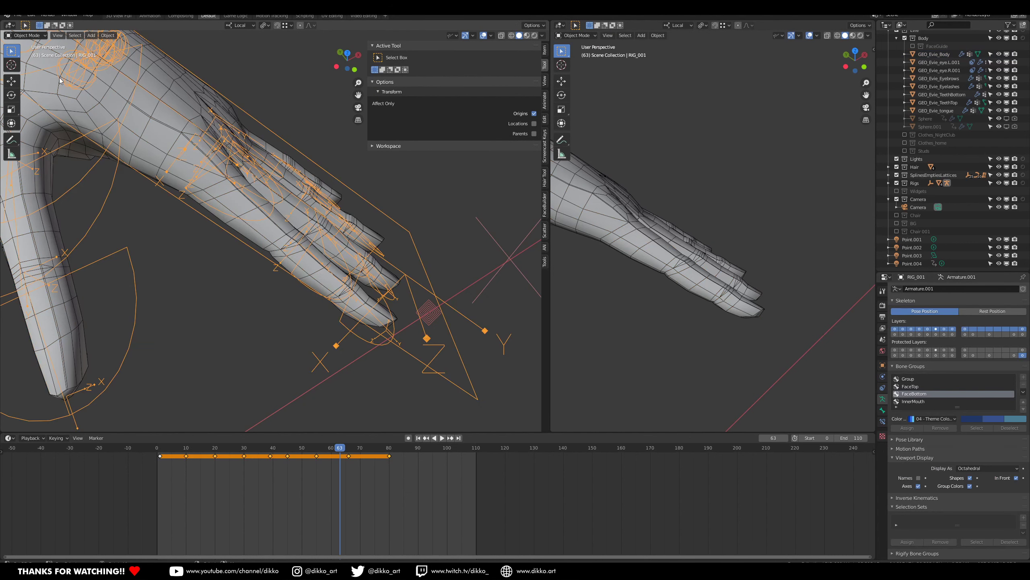
click(26, 62)
click(238, 221)
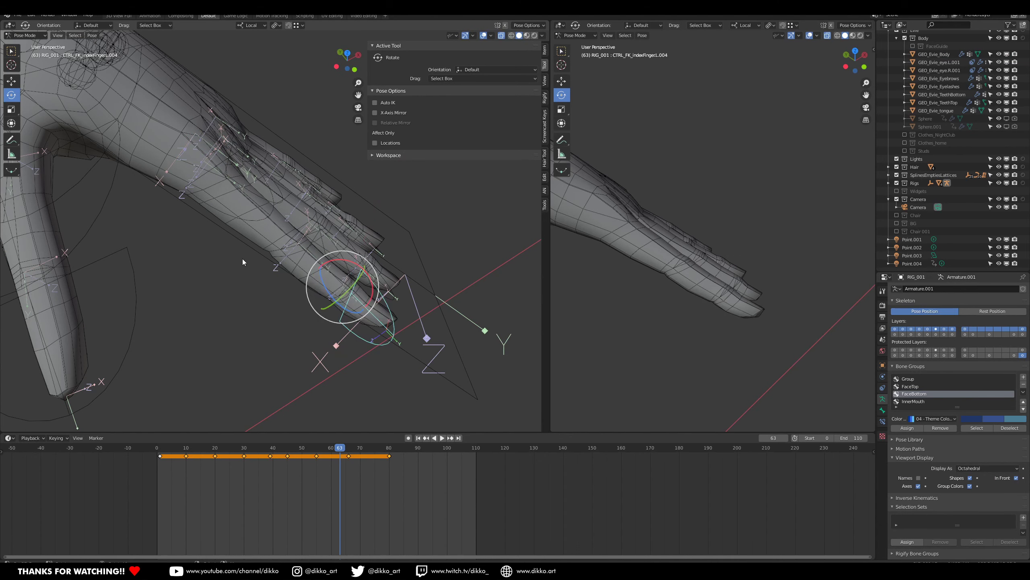
Try bending the index finger with CTRL_FK_indexFinger.L.003 about its local X axis and cancel the rotation.
middle_drag(315, 271, 217, 251)
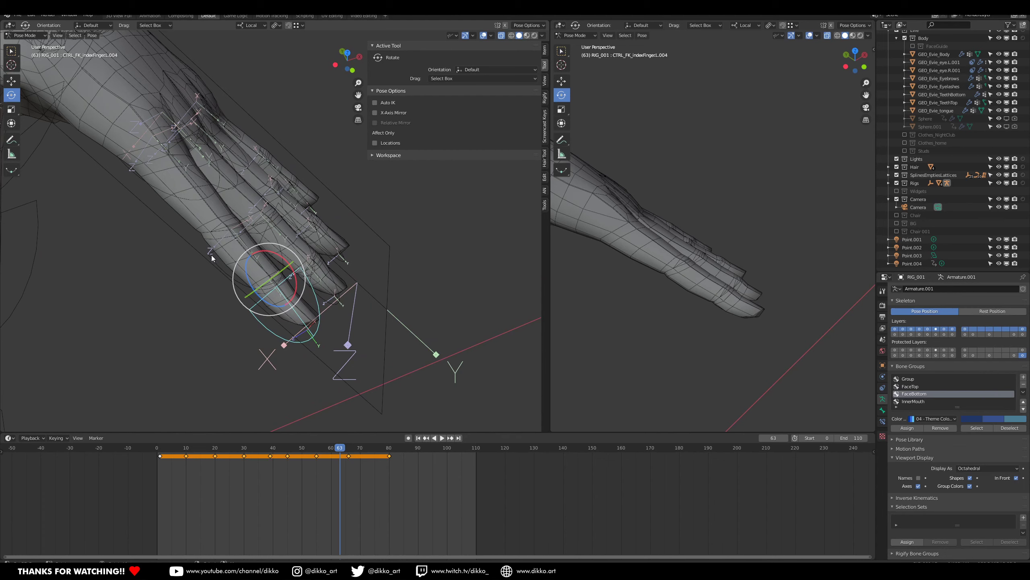
drag(254, 232, 256, 235)
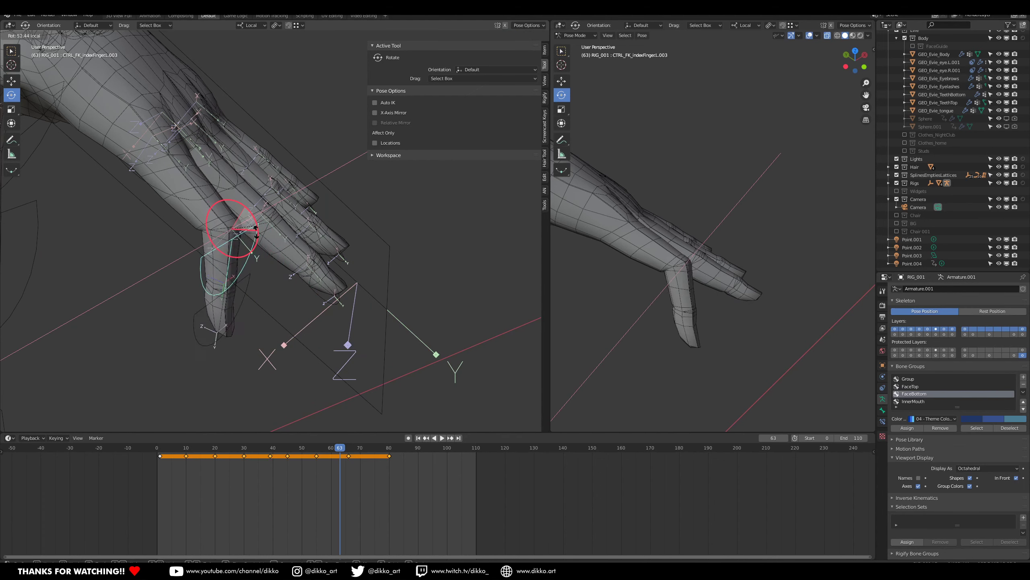
right_click(258, 240)
Bend the left thumb by rotating CTRL_FK_thumb.L.002 about its local X axis, then undo the thumb rotations.
middle_drag(258, 239, 276, 264)
click(276, 265)
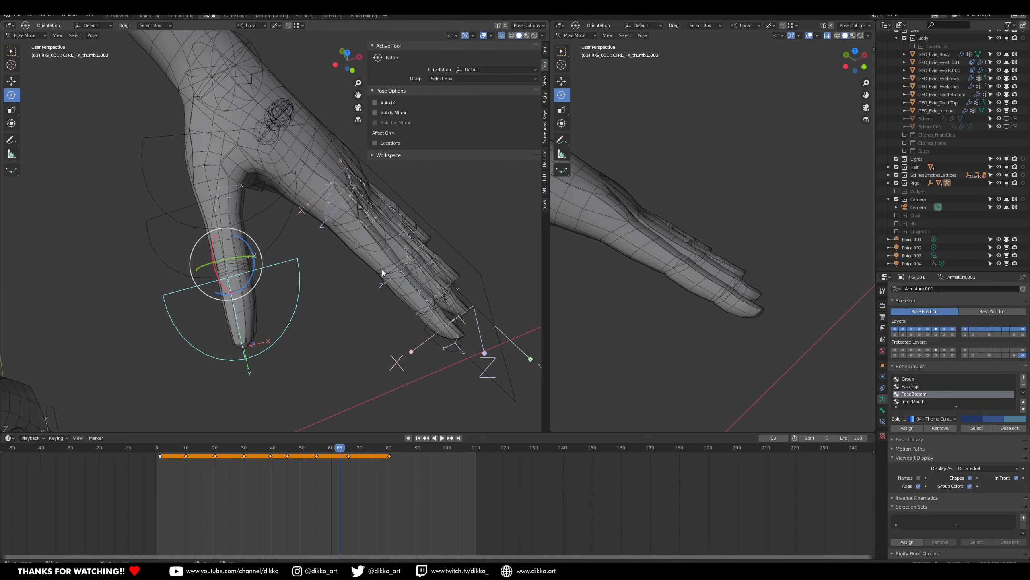
middle_drag(381, 270, 341, 334)
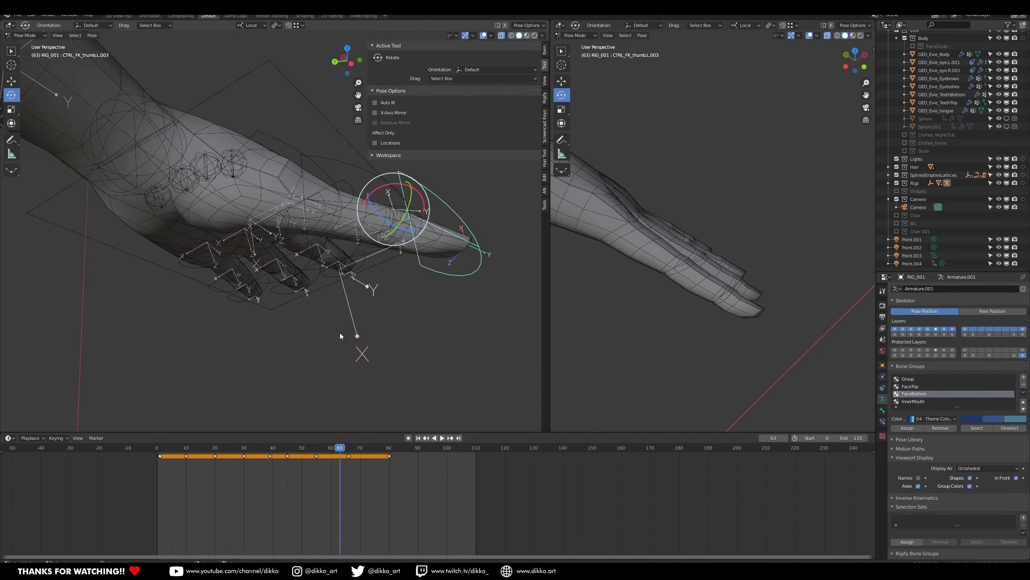
click(337, 161)
mouse_move(303, 184)
mouse_down()
mouse_move(317, 191)
mouse_move(302, 172)
mouse_move(318, 208)
mouse_move(317, 181)
mouse_up()
shift+middle_drag(580, 290, 699, 259)
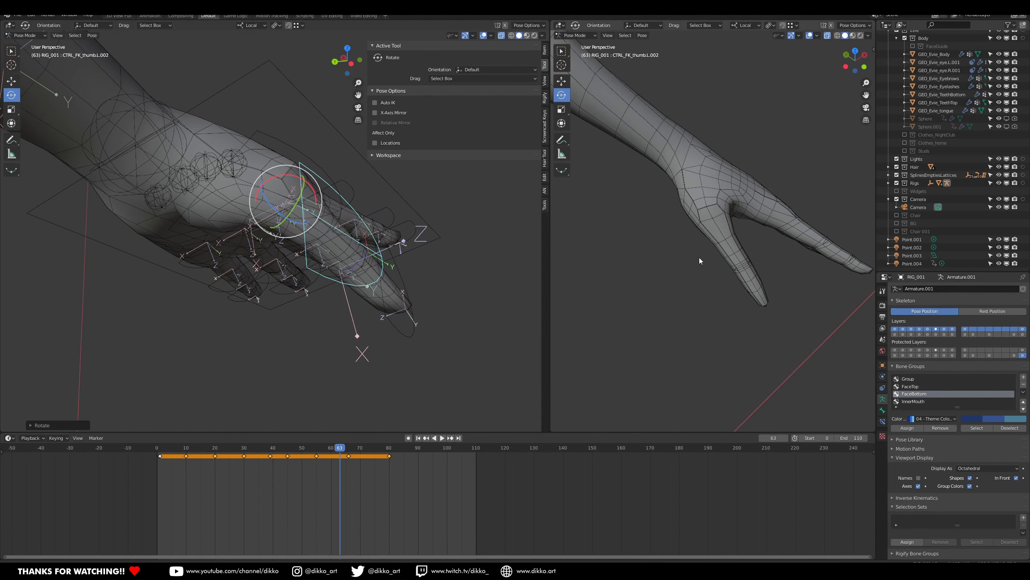
drag(297, 180, 319, 185)
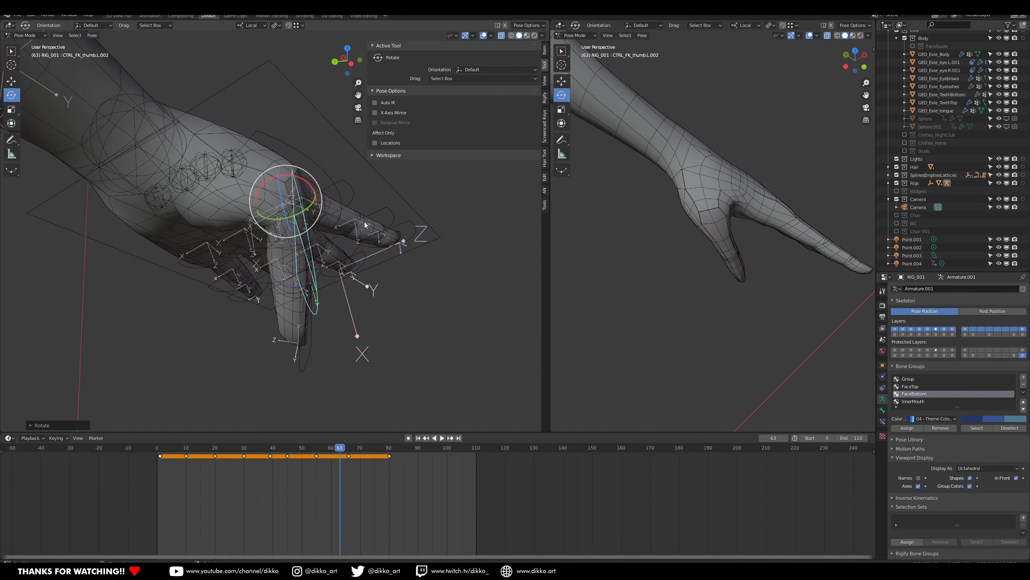
key(ctrl+z)
key(ctrl+z)
Select CTRL_foot.L.001 and raise it with the Move tool to bend the left knee sharply.
scroll(363, 228, down, 4)
middle_drag(363, 228, 135, 265)
shift+middle_drag(162, 211, 343, 290)
scroll(266, 262, up, 3)
shift+middle_drag(245, 240, 203, 294)
scroll(202, 293, down, 4)
shift+middle_drag(224, 378, 321, 353)
scroll(359, 247, down, 2)
click(361, 376)
click(11, 80)
drag(325, 339, 337, 243)
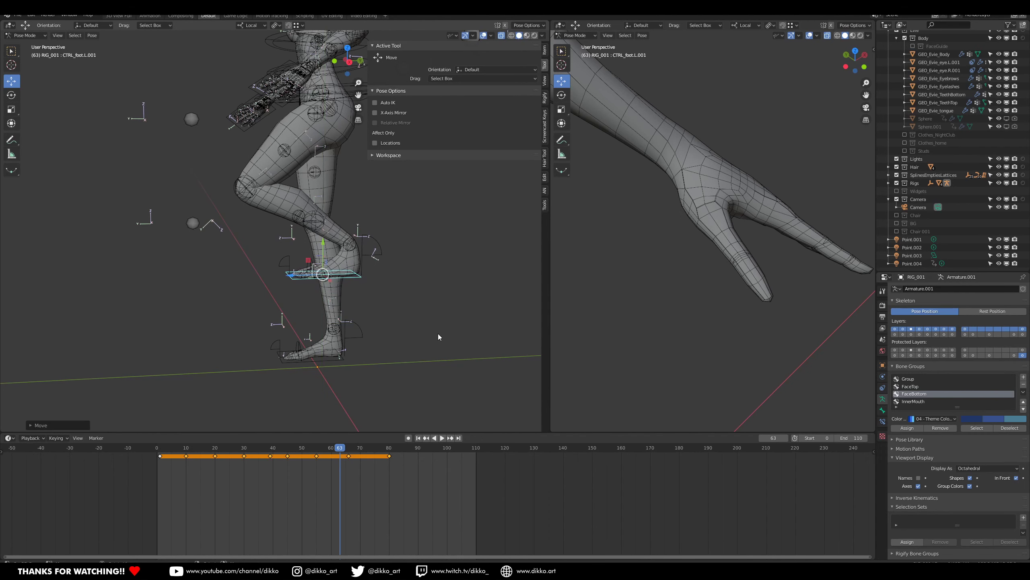
Rotate the raised foot control about its local X axis, then clear its rotation and location.
key(x)
key(x)
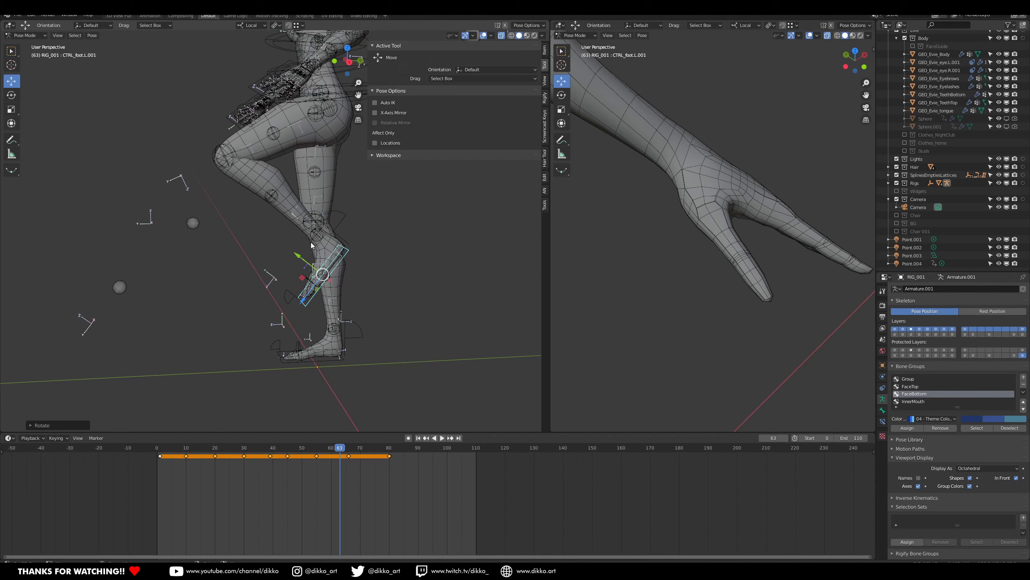
drag(290, 248, 359, 262)
key(alt+r)
key(alt+g)
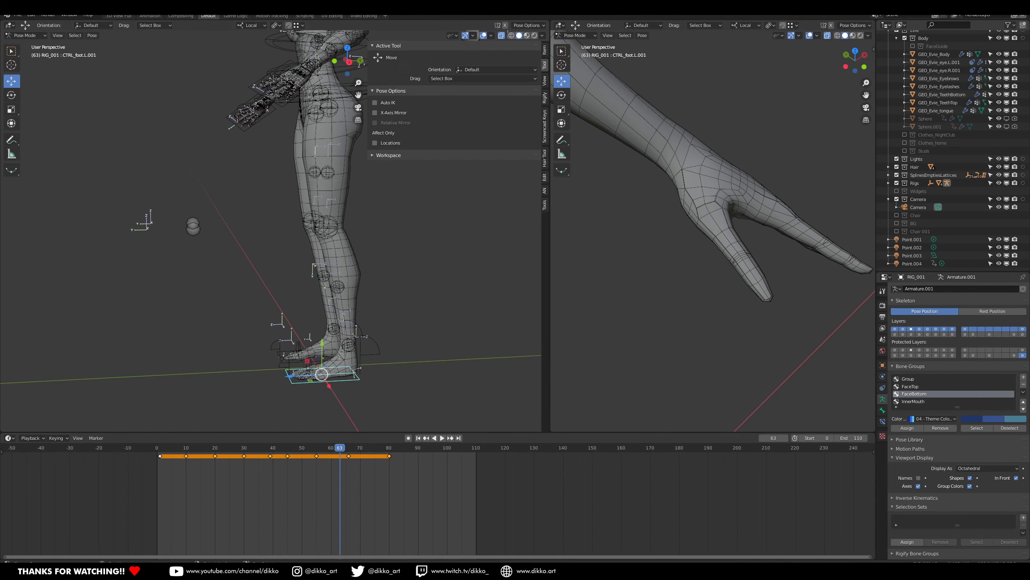
Return to Object Mode and show the whole character from the front in both views.
mouse_move(364, 542)
click(309, 572)
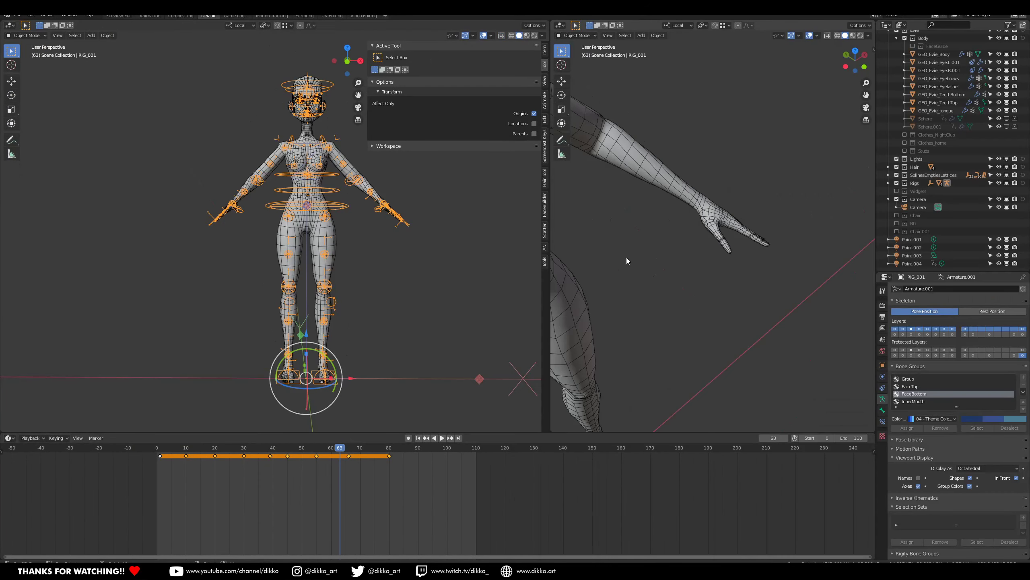
middle_drag(626, 258, 714, 300)
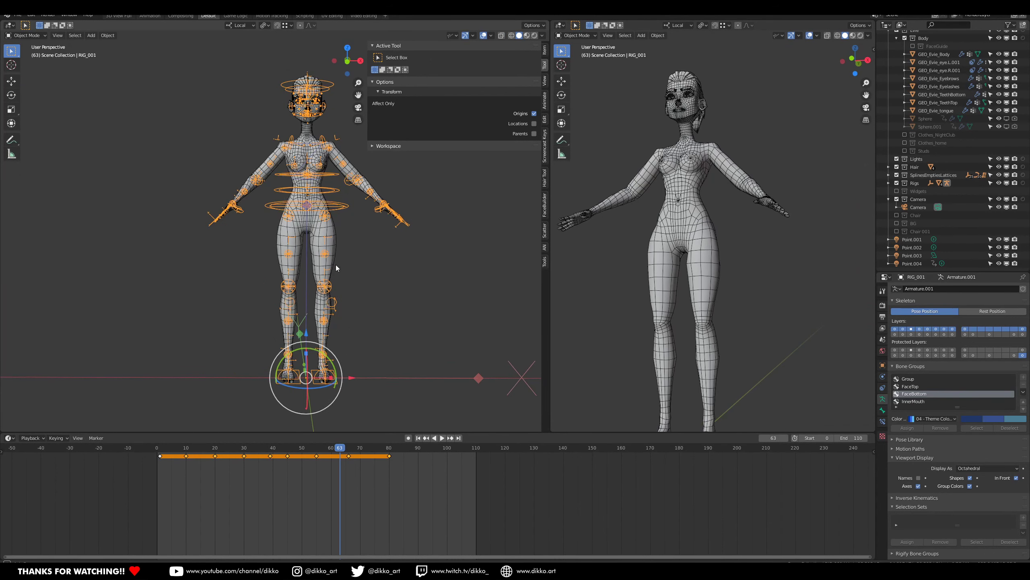
middle_drag(336, 264, 423, 281)
middle_drag(645, 248, 720, 313)
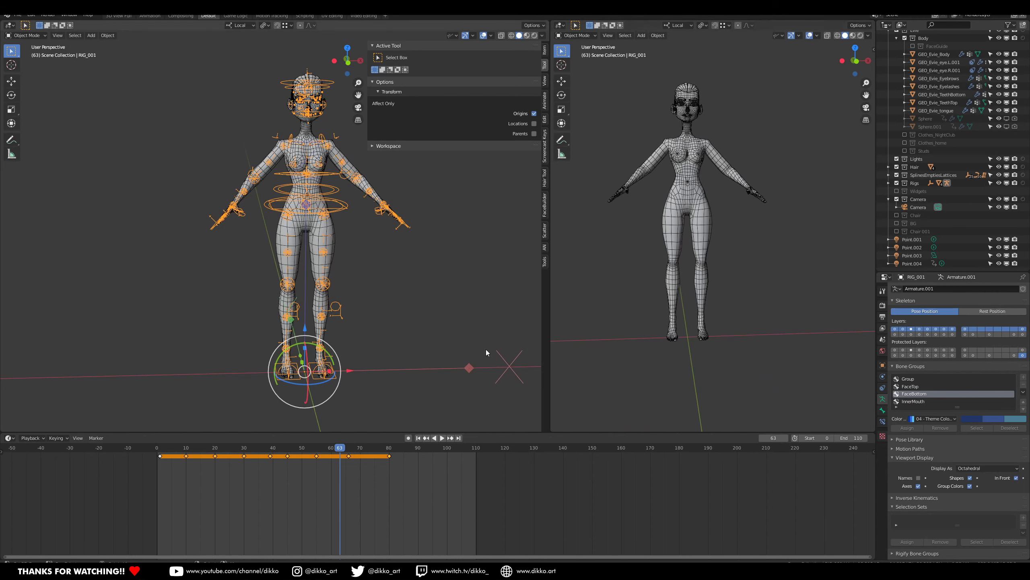
middle_drag(417, 315, 299, 279)
mouse_move(299, 274)
middle_down()
mouse_move(363, 283)
mouse_move(326, 304)
middle_up()
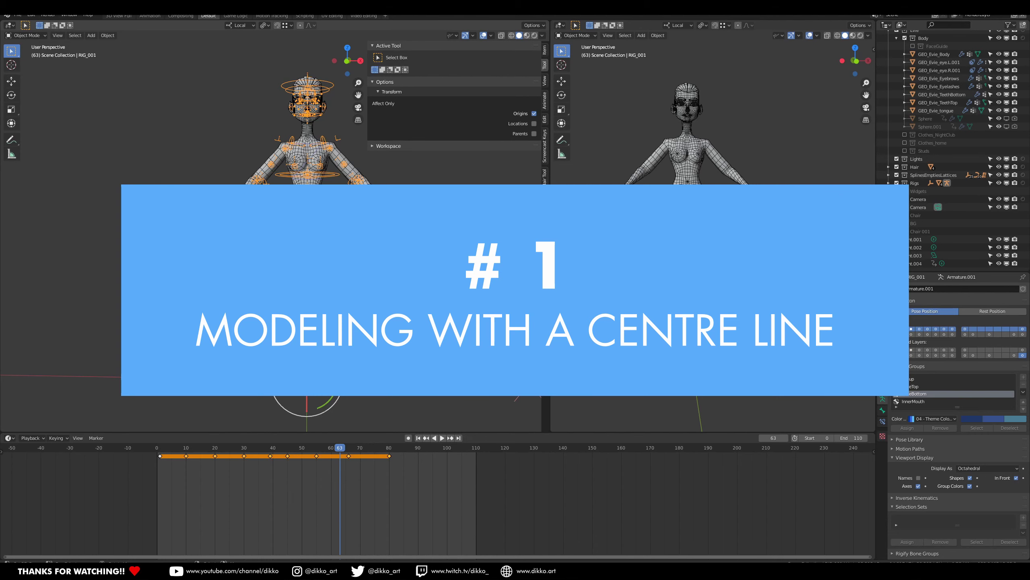
Select the GEO_Evie_Body mesh in Object Mode with the character's upper body shown closer from the front.
click(313, 238)
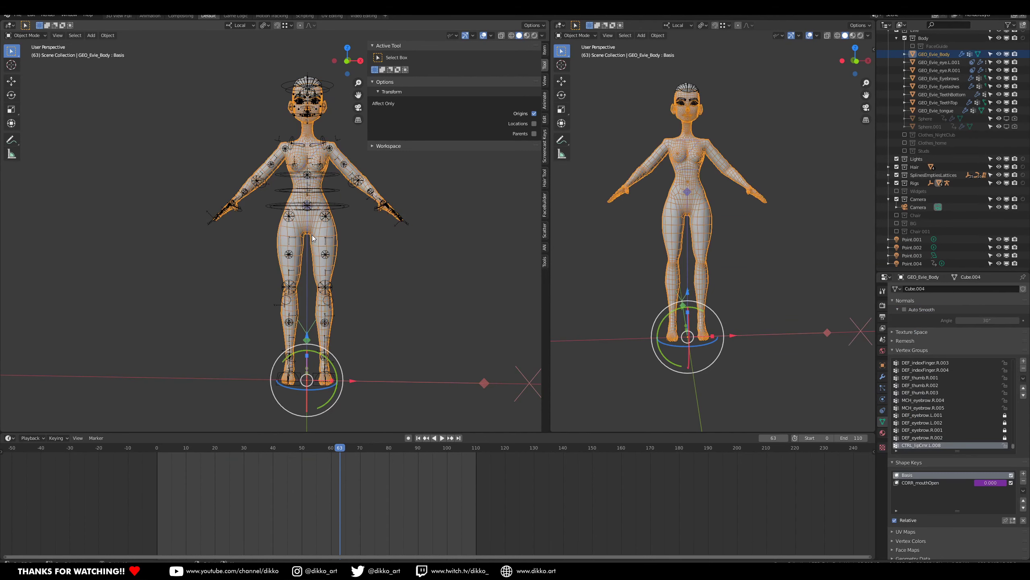
click(24, 36)
click(31, 46)
scroll(327, 238, up, 1)
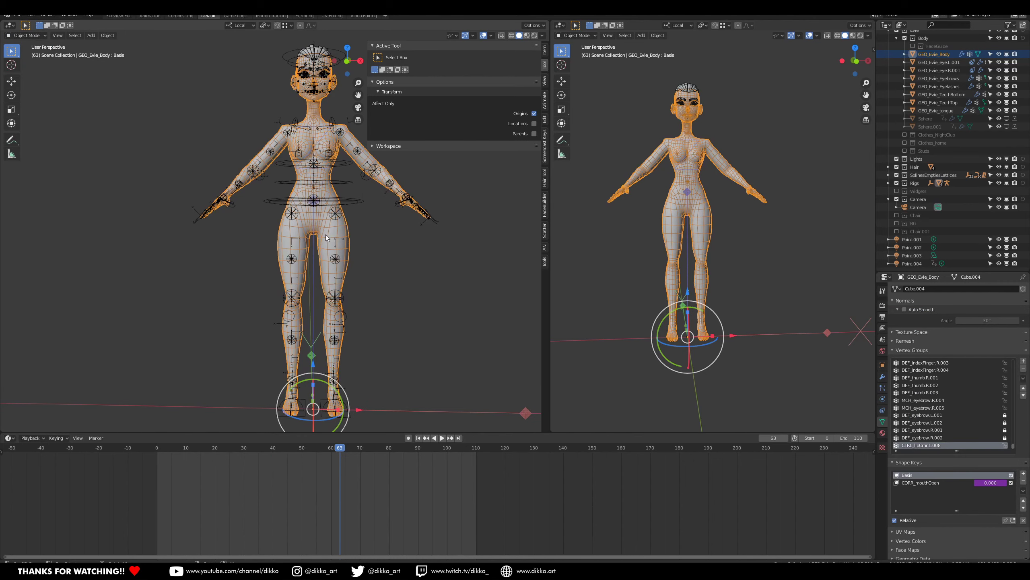
scroll(323, 239, up, 3)
scroll(369, 350, up, 1)
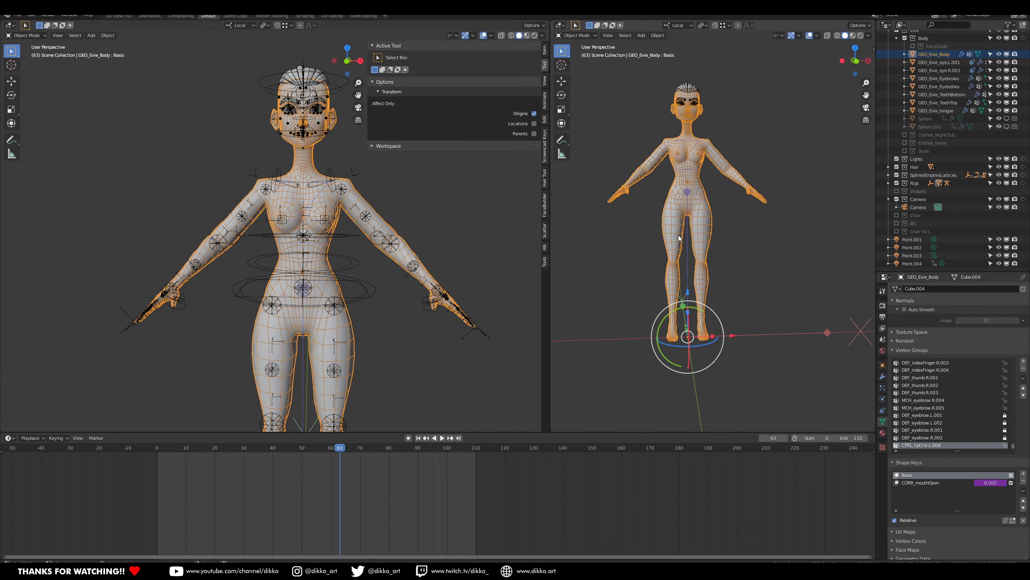
Enter Edit Mode on GEO_Evie_Body and select the vertical face loop running beside the torso's centre line.
scroll(668, 177, up, 4)
shift+middle_drag(668, 177, 687, 249)
scroll(664, 247, up, 1)
scroll(664, 247, up, 3)
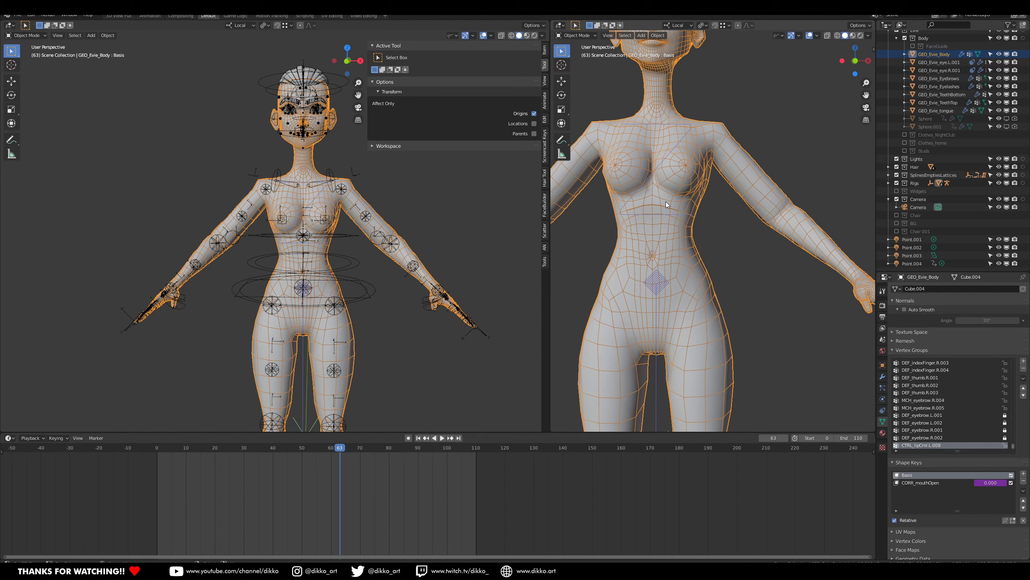
scroll(323, 334, up, 1)
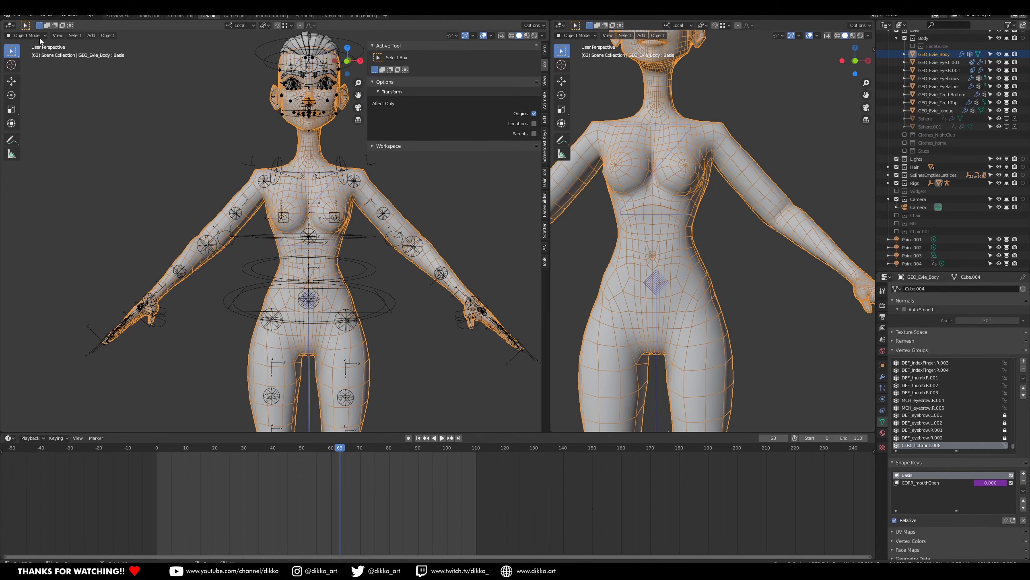
click(27, 35)
key(Tab)
scroll(359, 349, up, 3)
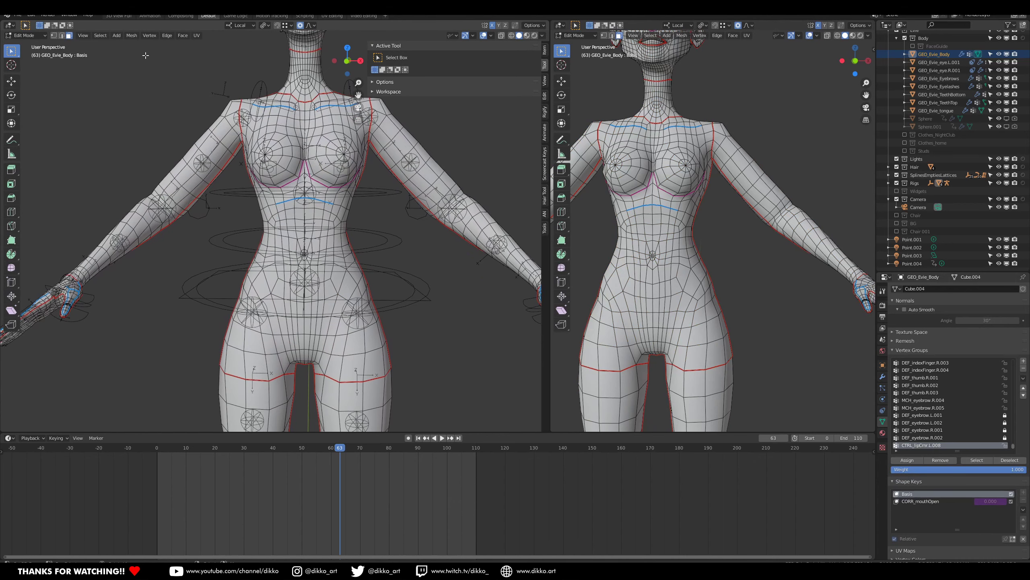
alt+click(307, 337)
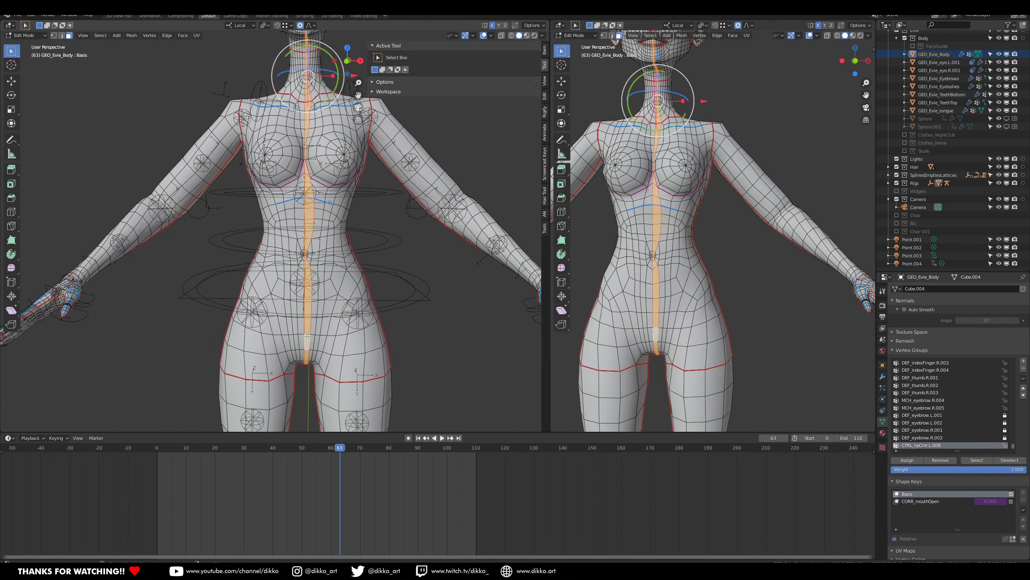
Isolate the body mesh in local view in the second viewport, with the head and torso shown from the front.
scroll(664, 255, down, 5)
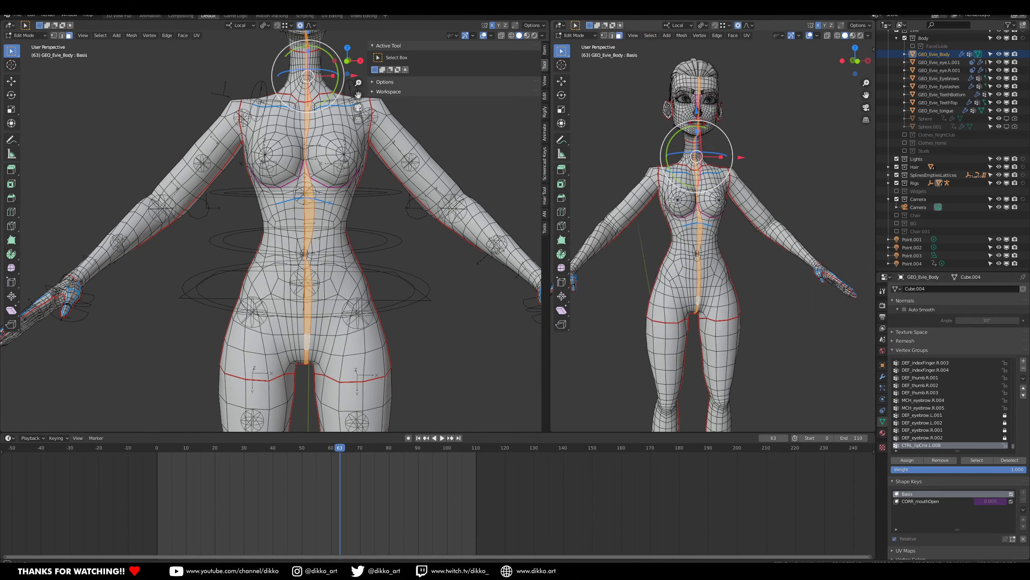
middle_drag(664, 255, 641, 261)
key(KP_Divide)
scroll(738, 163, up, 7)
shift+middle_drag(739, 163, 730, 259)
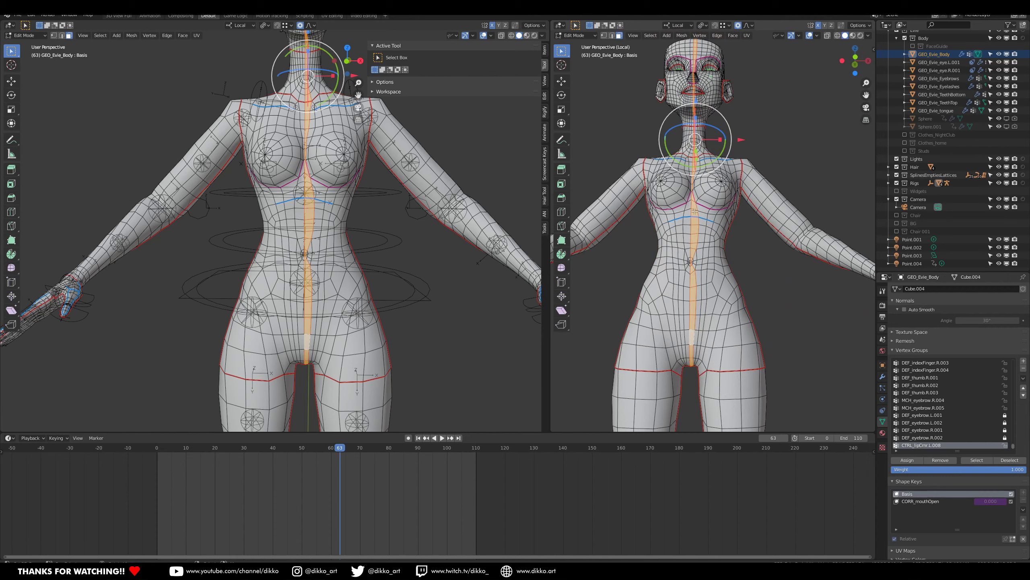
Select the neighbouring vertical face loop on the other side of the centre line and examine its run from neck to crotch.
middle_drag(689, 348, 677, 195)
shift+middle_drag(712, 240, 707, 95)
middle_drag(348, 282, 296, 333)
alt+click(300, 320)
middle_drag(782, 278, 852, 228)
scroll(744, 197, down, 3)
middle_drag(743, 197, 736, 178)
shift+middle_drag(730, 229, 708, 279)
scroll(688, 240, up, 2)
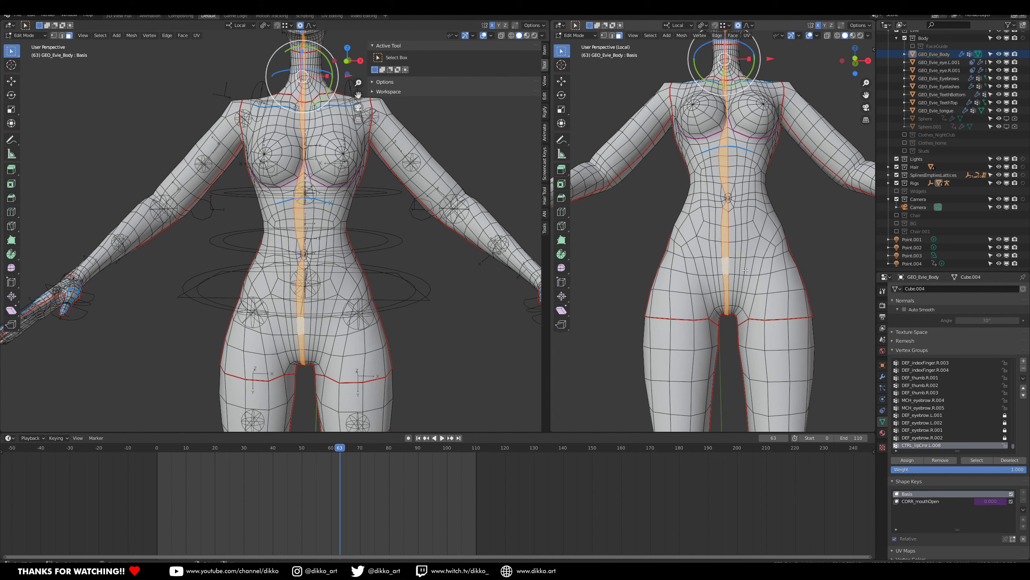
middle_drag(712, 298, 744, 271)
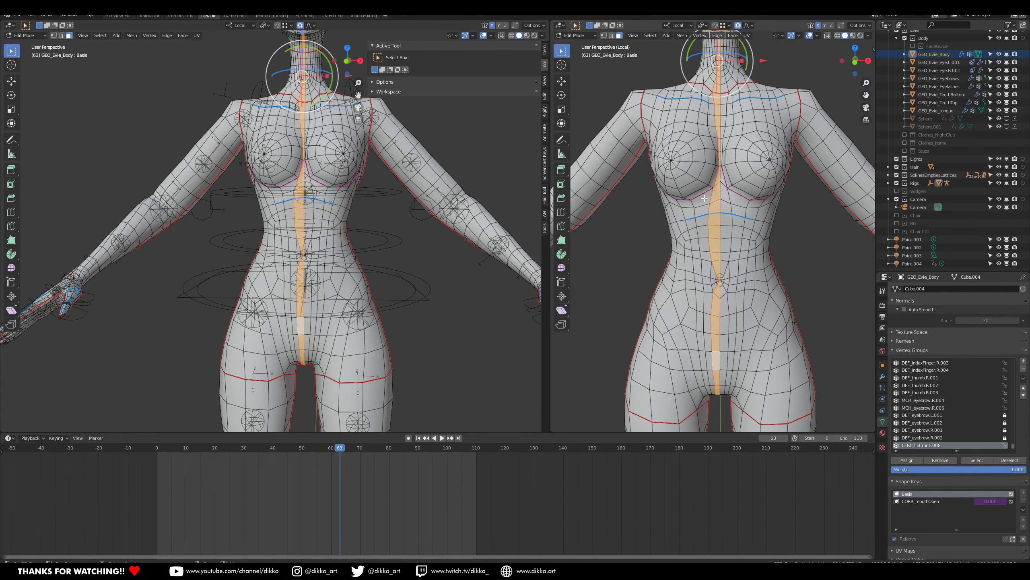
Delete the selected face loop beside the centre line and select the linked faces of the character's right torso half.
key(x)
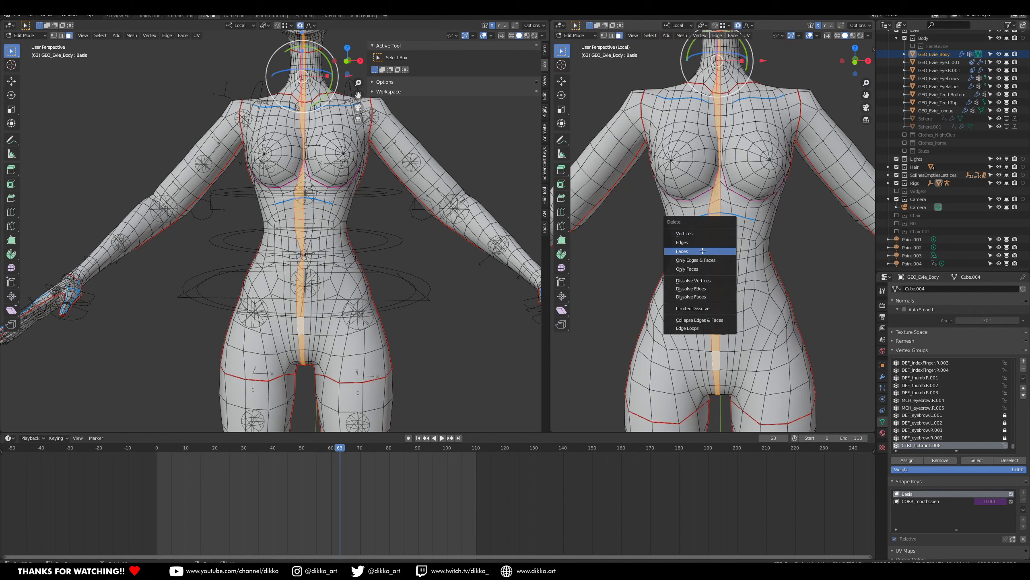
click(708, 251)
scroll(702, 248, down, 3)
mouse_move(696, 176)
middle_down()
mouse_move(690, 185)
mouse_move(701, 165)
middle_up()
click(689, 252)
key(l)
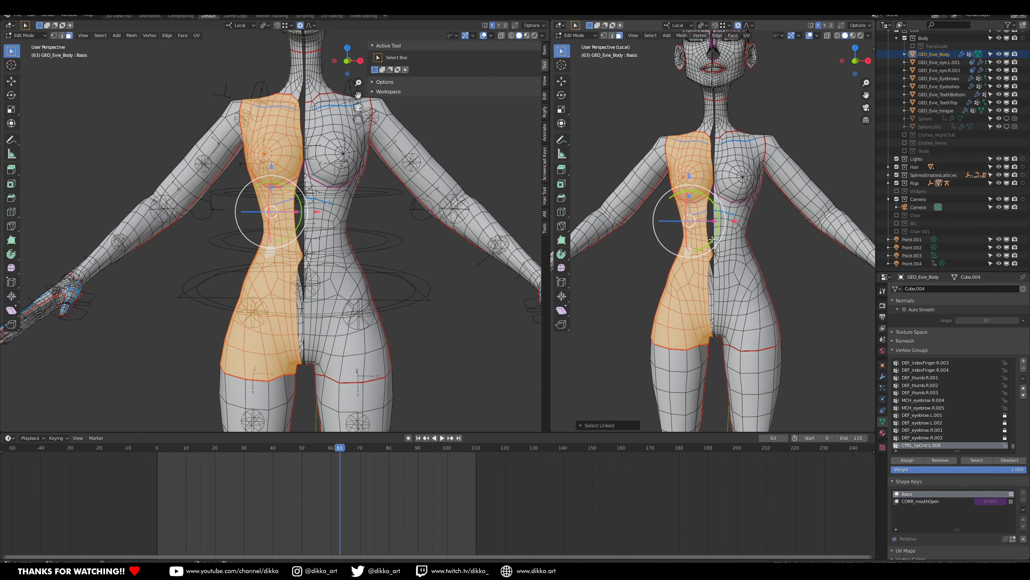
Select the entire linked right half of the body, including arm and head, in vertex select mode and hide it.
click(604, 35)
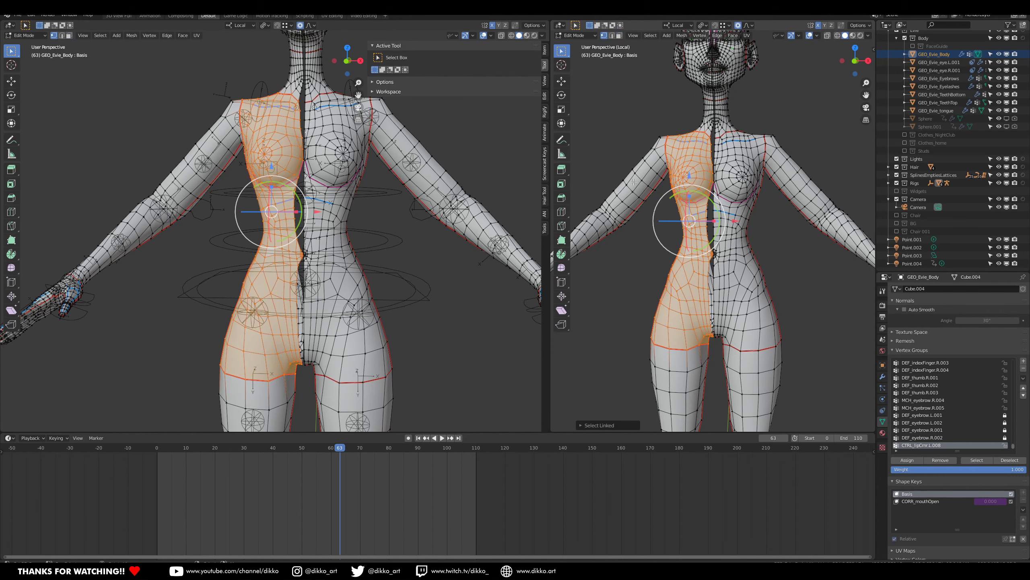
click(638, 196)
key(ctrl+l)
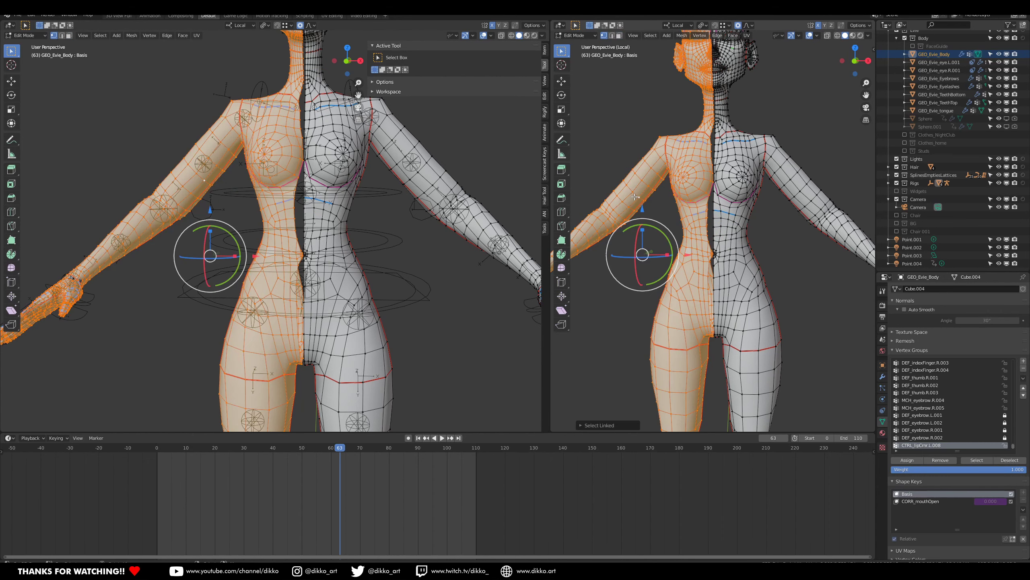
key(h)
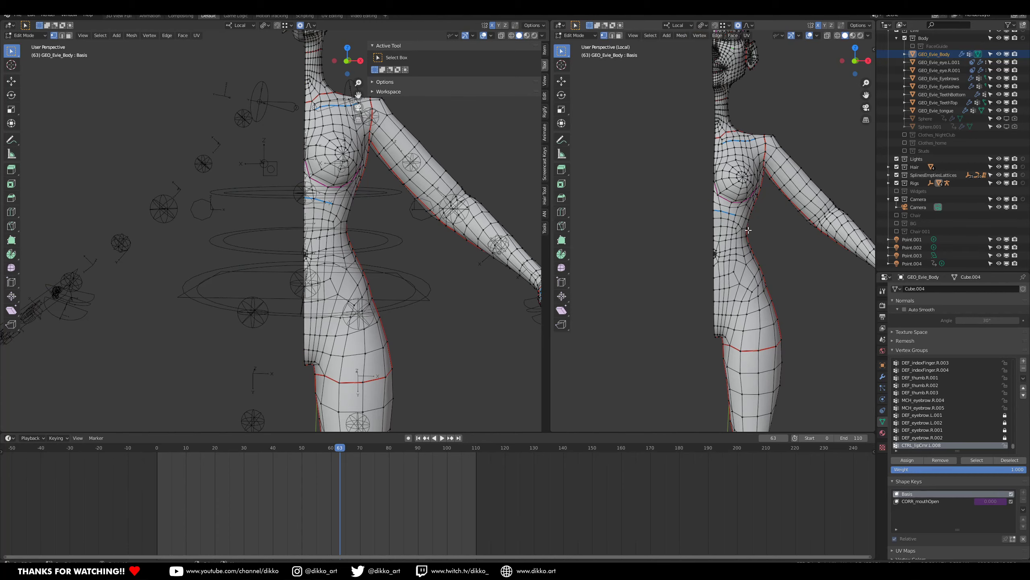
Restore the hidden half and the deleted centre face loop, and leave Edit Mode.
key(alt+h)
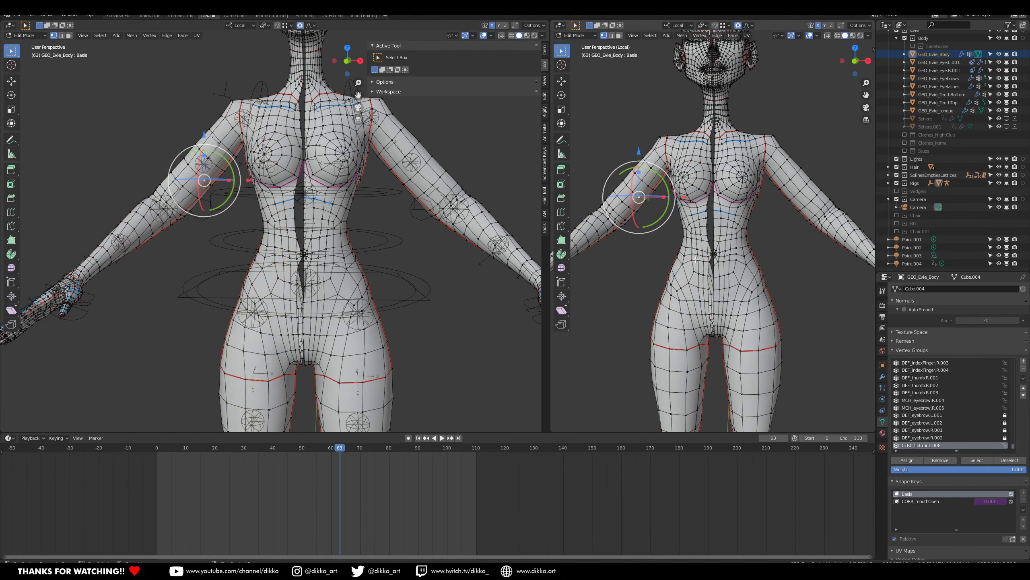
key(alt+a)
key(alt+h)
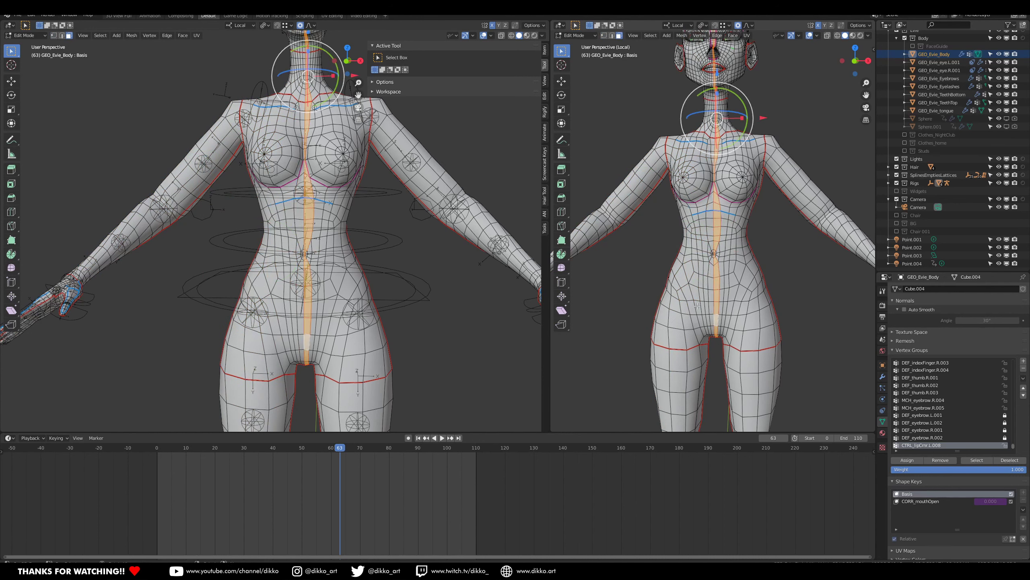
key(Tab)
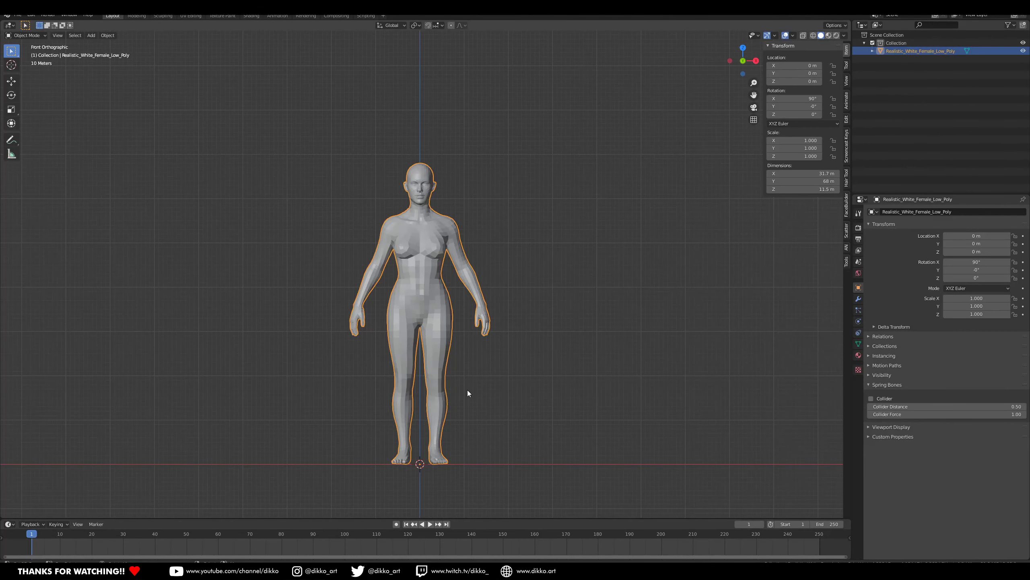
Enter Edit Mode on the Realistic_White_Female_Low_Poly mesh and select a vertex beside the centre line on the lower abdomen.
scroll(467, 389, up, 5)
scroll(467, 363, up, 1)
scroll(467, 363, down, 2)
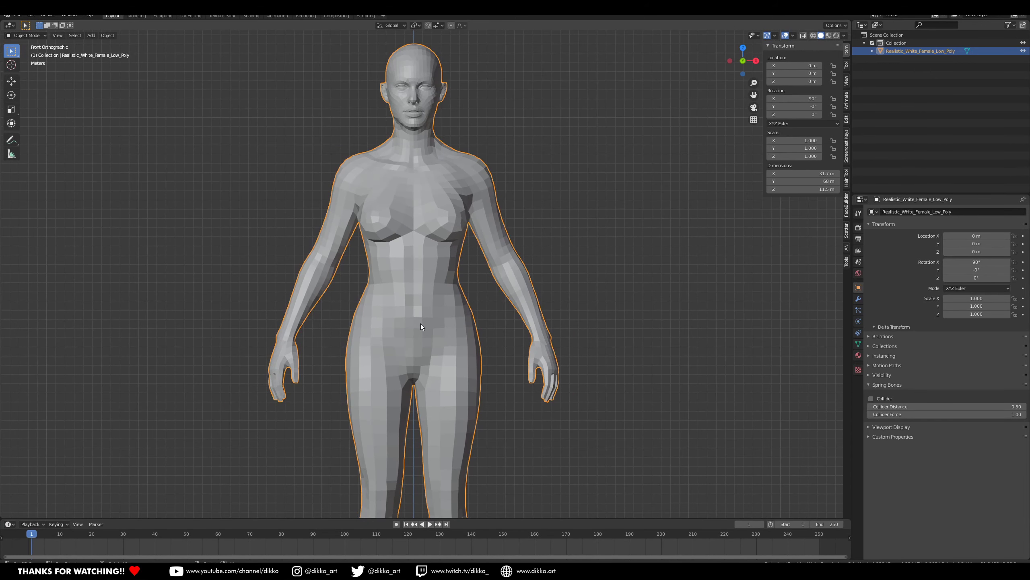
scroll(430, 300, up, 1)
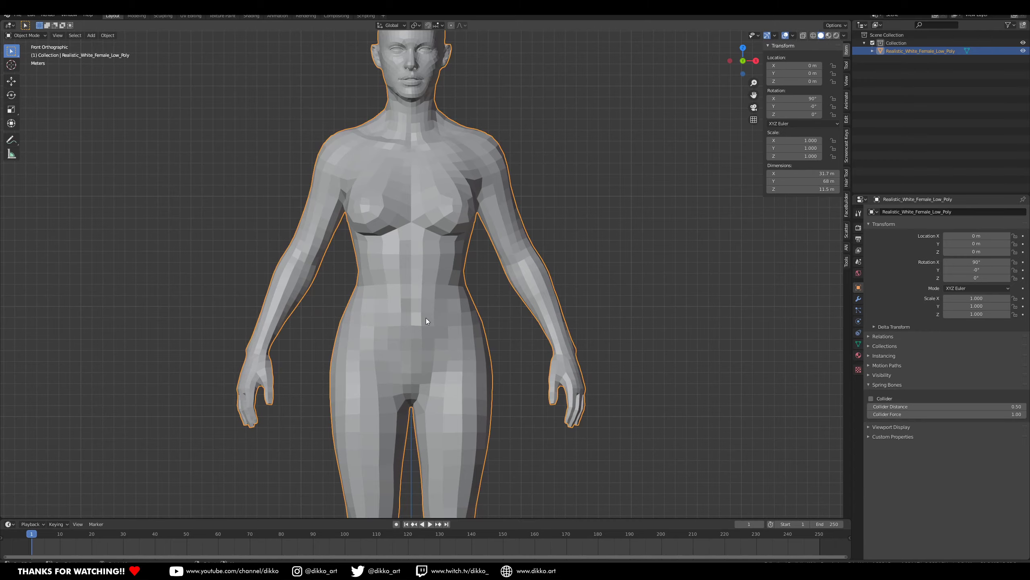
key(Tab)
click(426, 335)
scroll(426, 334, down, 3)
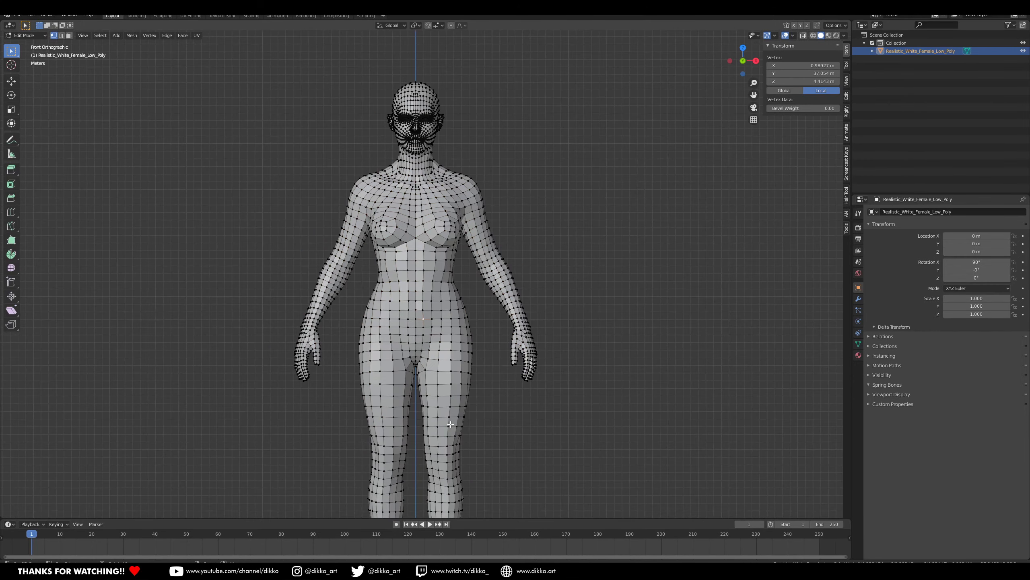
Examine the torso topology along the centre line and select the centre vertex where the breasts meet.
middle_drag(380, 376, 442, 383)
scroll(446, 386, up, 4)
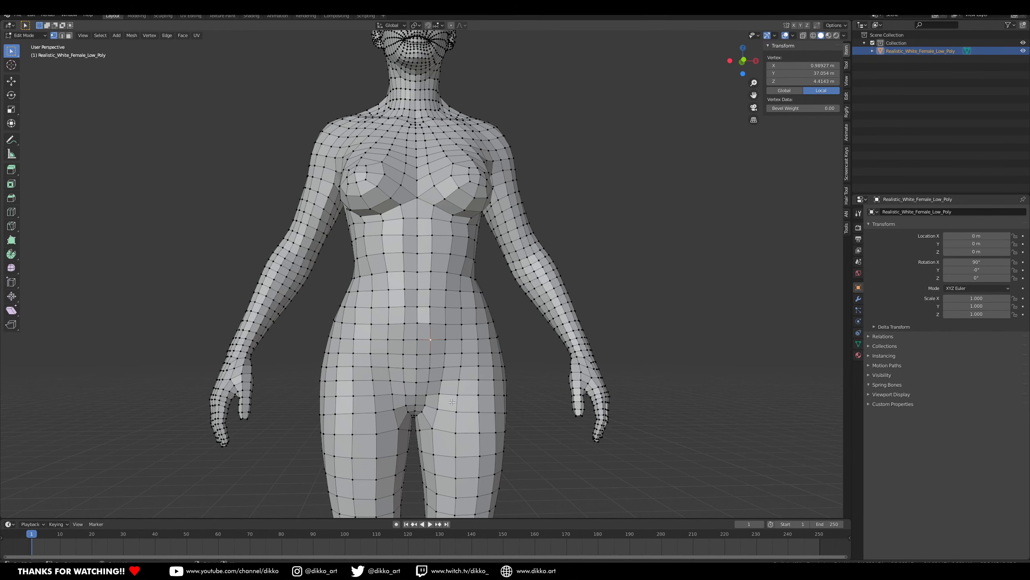
scroll(343, 346, down, 3)
middle_drag(343, 346, 378, 334)
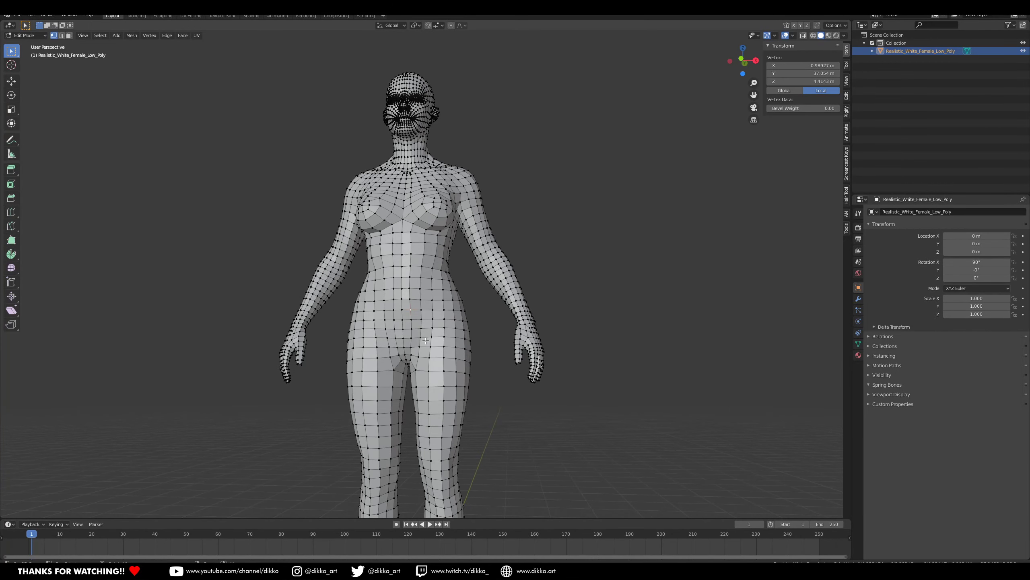
middle_drag(418, 395, 430, 400)
scroll(428, 397, up, 3)
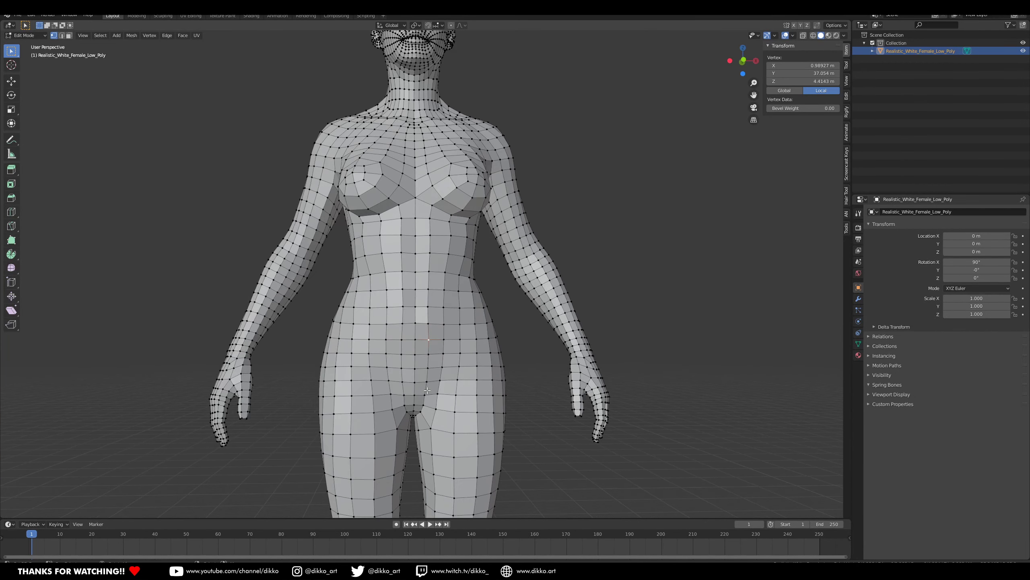
shift+middle_drag(406, 185, 463, 269)
scroll(408, 285, up, 2)
scroll(408, 285, down, 4)
scroll(458, 267, up, 3)
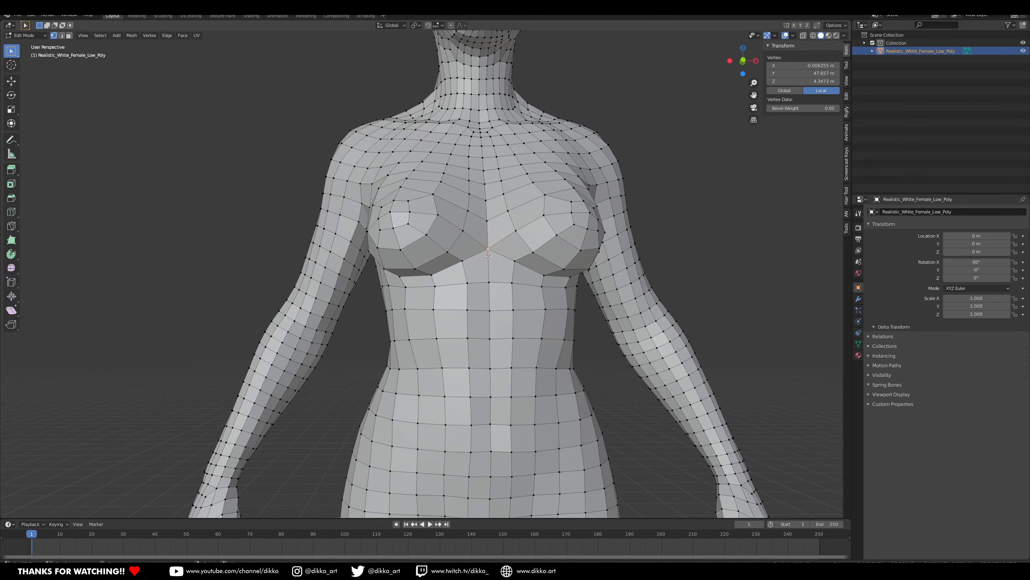
scroll(484, 261, down, 4)
shift+middle_drag(443, 333, 447, 248)
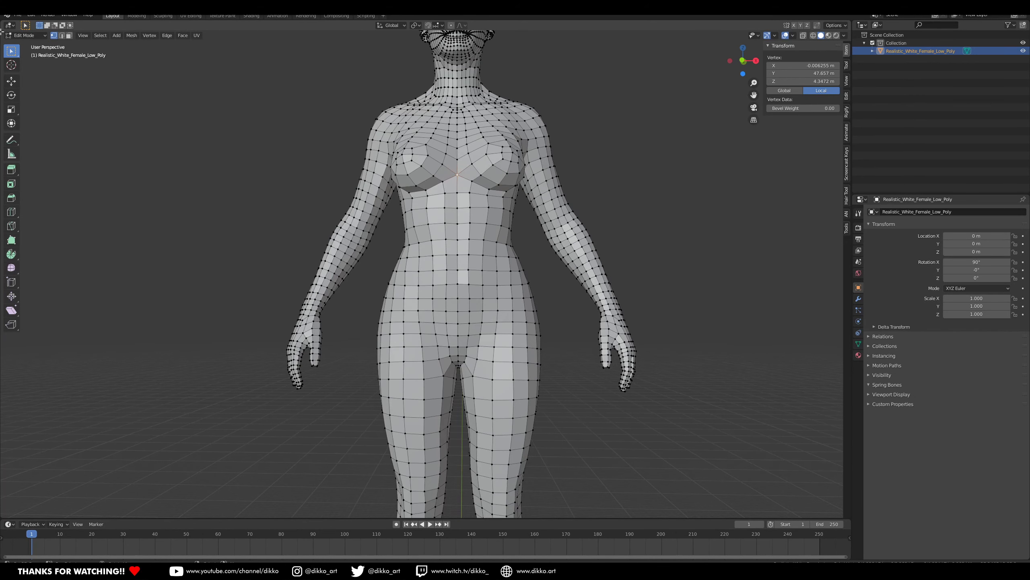
Switch to face select mode and select the vertical face loop beside the centre line of the abdomen.
click(69, 35)
scroll(460, 281, up, 3)
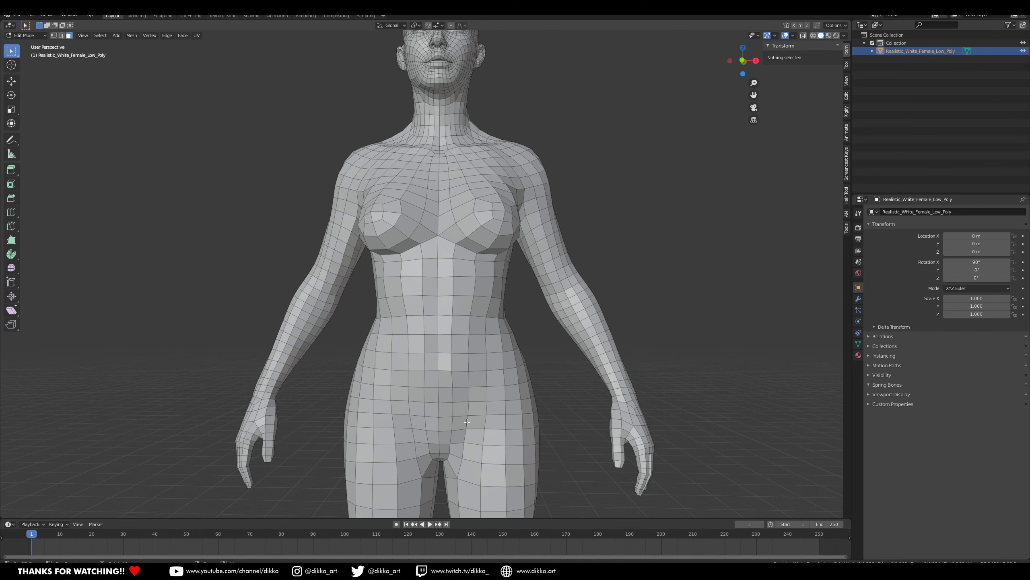
scroll(467, 423, down, 3)
scroll(487, 382, up, 2)
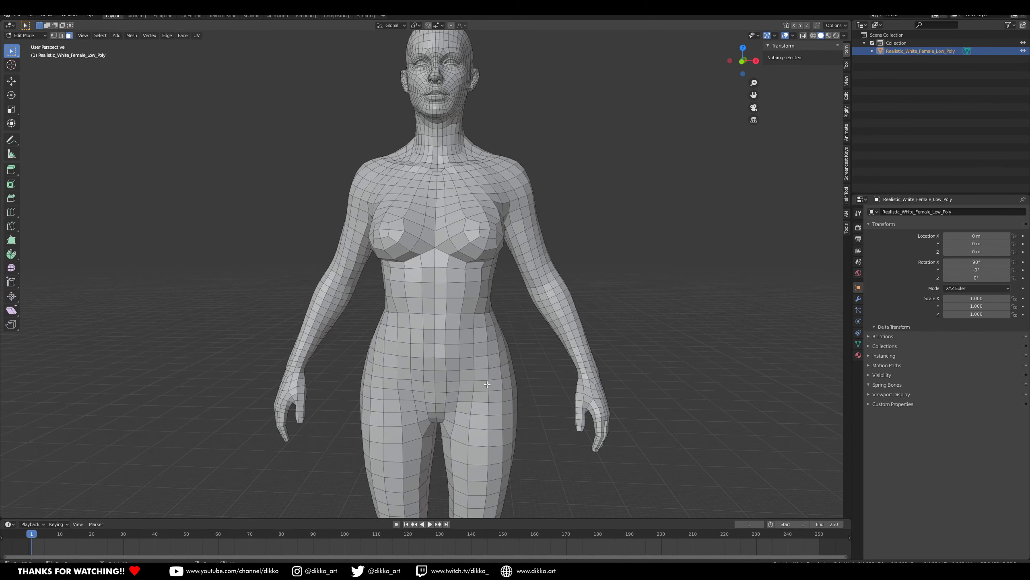
scroll(478, 370, up, 1)
middle_drag(487, 383, 459, 322)
alt+click(446, 364)
scroll(486, 385, down, 2)
scroll(452, 317, up, 1)
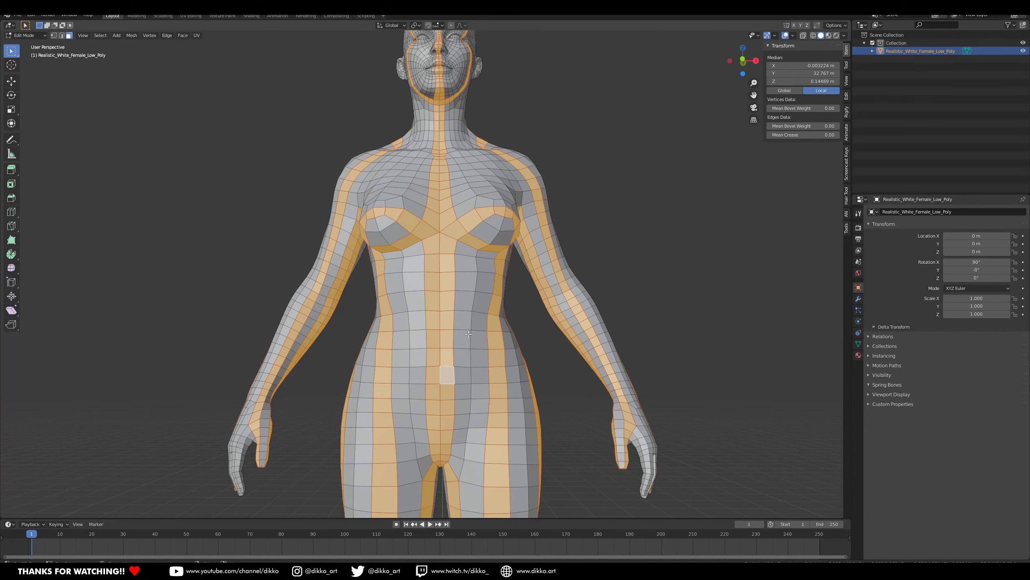
Select the body's centre edge loop in edge select mode and split the mesh apart along it.
scroll(504, 237, down, 2)
scroll(445, 356, up, 2)
click(445, 357)
click(61, 37)
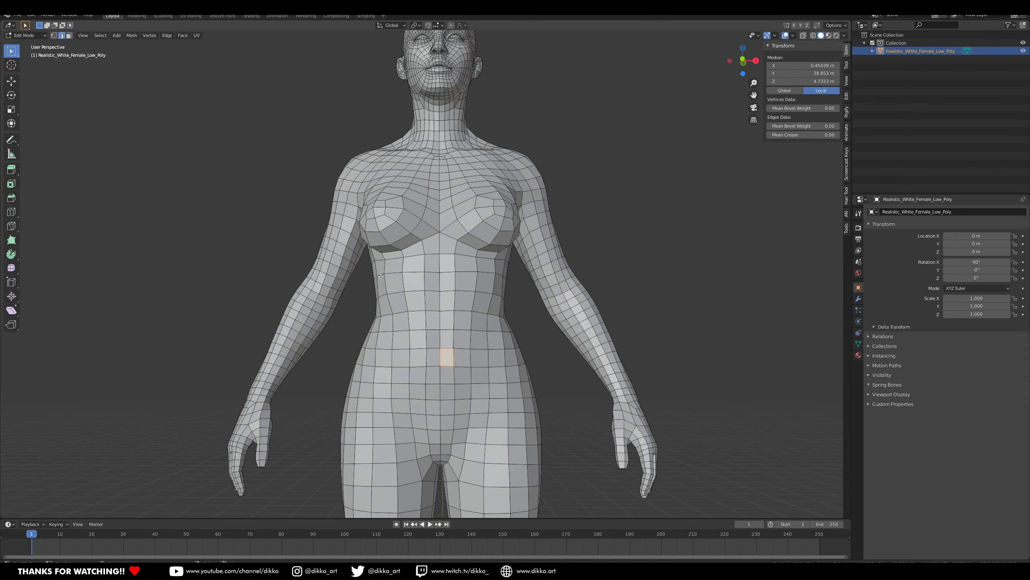
alt+click(438, 301)
middle_drag(438, 300, 466, 314)
key(g)
click(443, 319)
Select the linked geometry of the character's right half and delete it.
key(alt+a)
key(l)
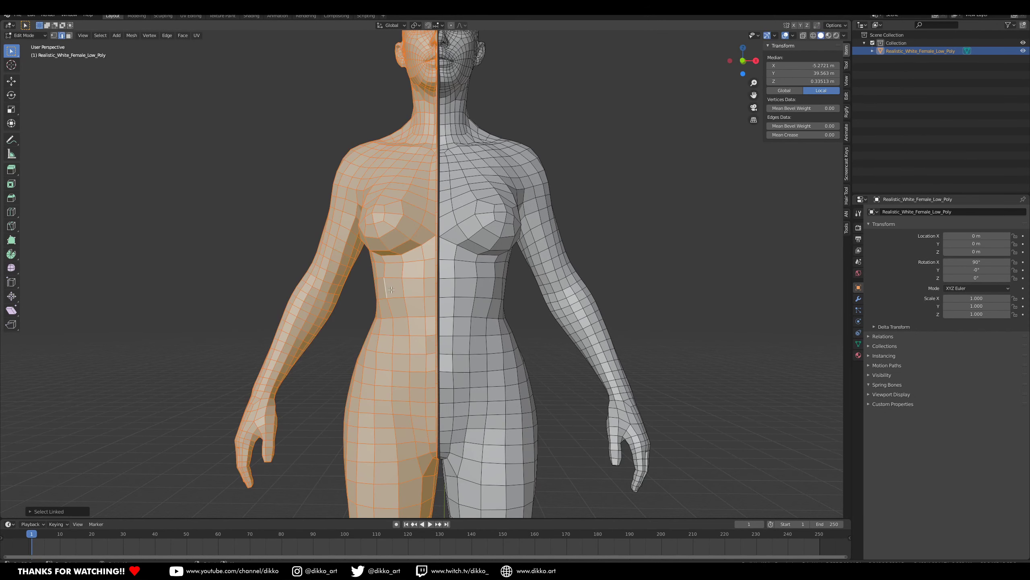
key(x)
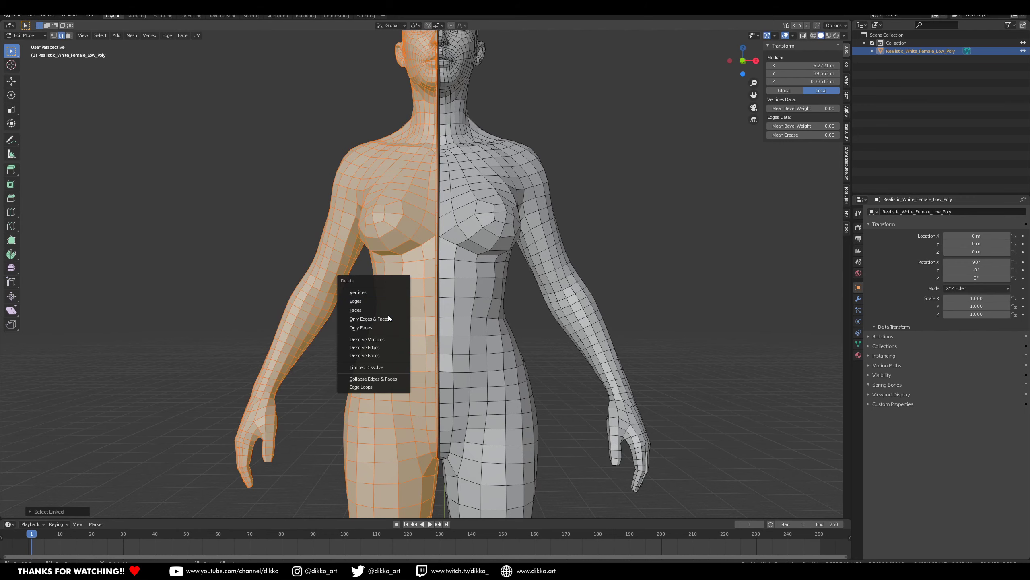
click(381, 305)
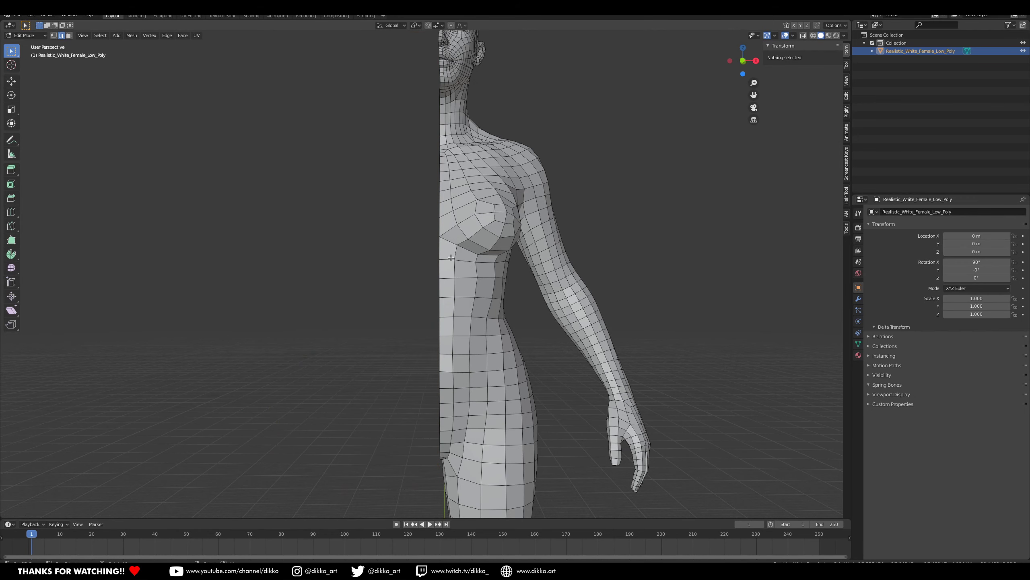
Select all of the remaining half in front orthographic view and move it about 0.18 m along the X axis.
shift+middle_drag(452, 257, 428, 300)
scroll(418, 353, up, 1)
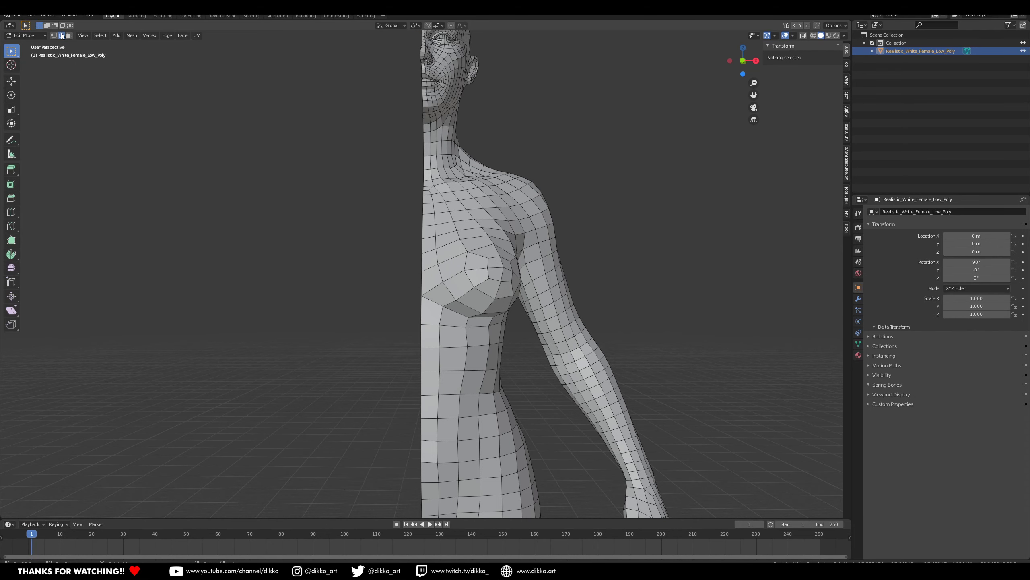
click(62, 34)
scroll(446, 257, up, 1)
scroll(446, 257, down, 1)
scroll(446, 257, down, 2)
key(KP_1)
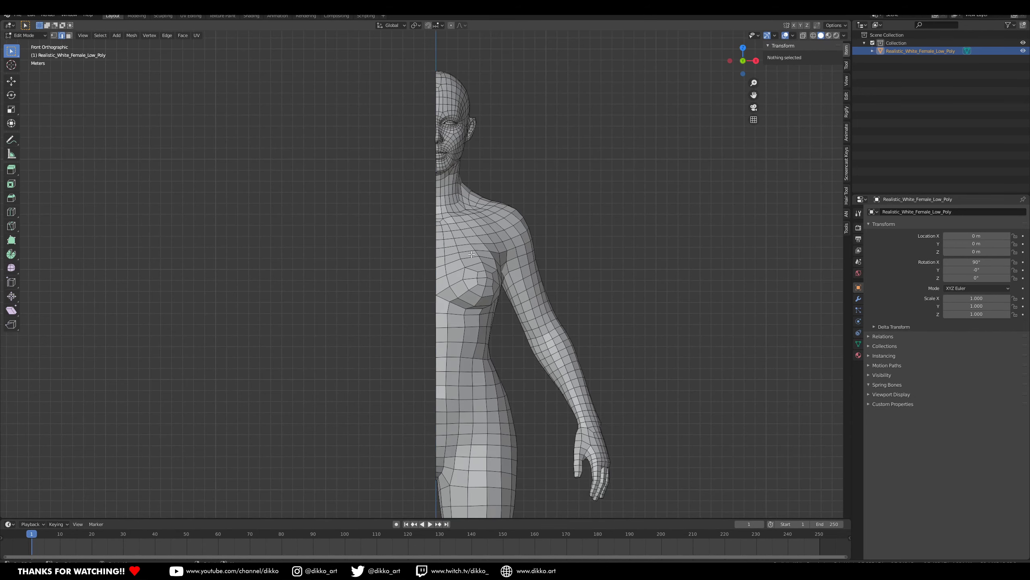
key(a)
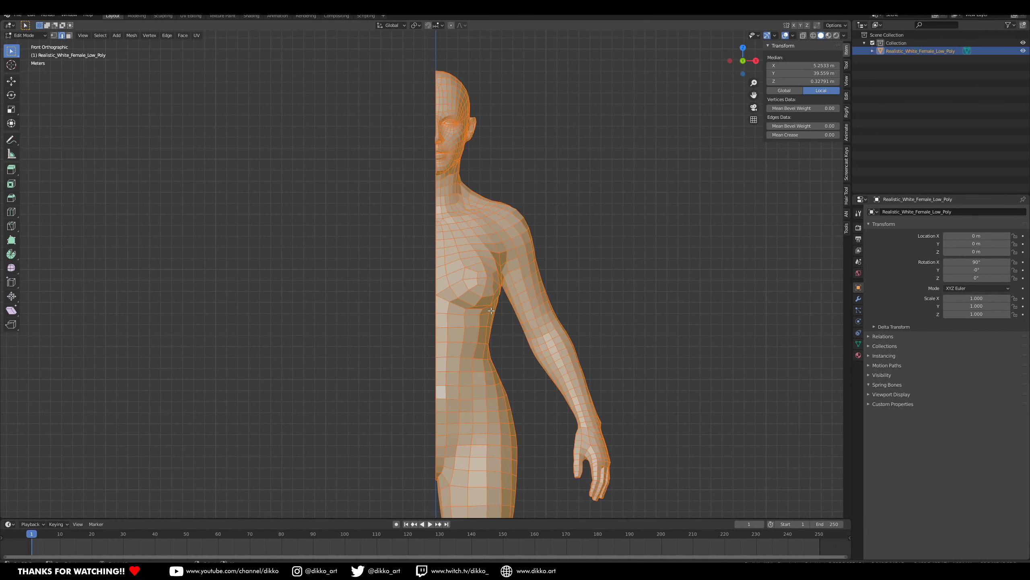
key(g)
key(x)
click(493, 309)
scroll(446, 341, up, 1)
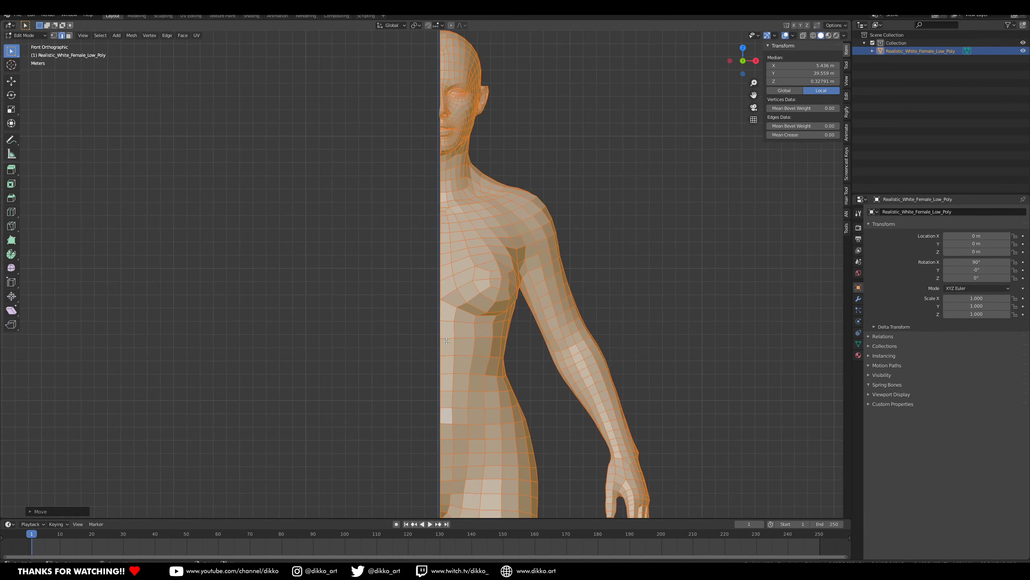
Shift the entire remaining half of the body along the X axis toward the centre.
key(g)
key(x)
click(449, 331)
Select the open centre edge loop of the half body and extrude it about -0.335 m along the X axis.
alt+click(443, 331)
key(g)
key(x)
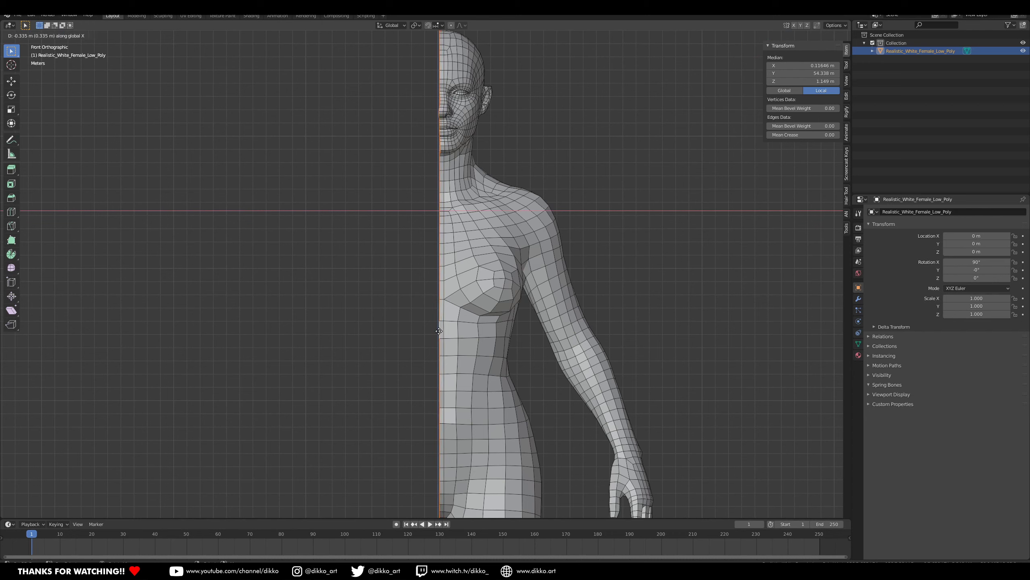
click(439, 330)
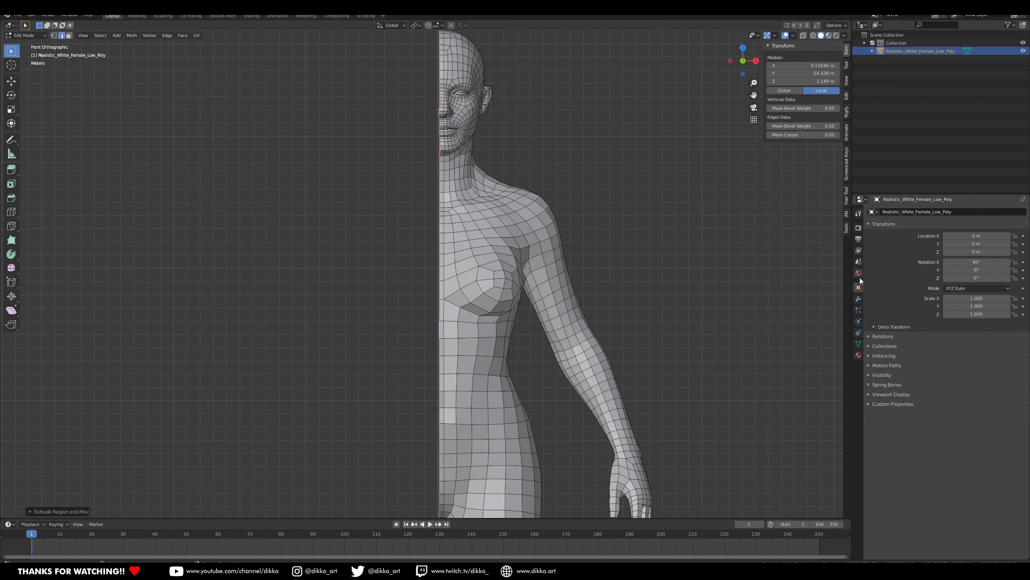
Add a Mirror modifier on the X axis to the half body and enable Clipping.
click(858, 299)
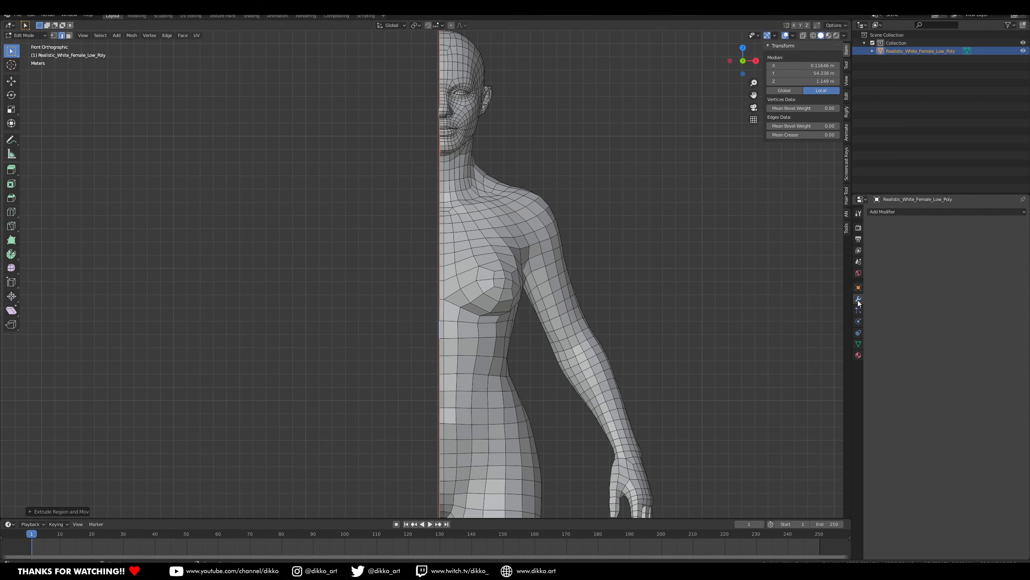
click(893, 209)
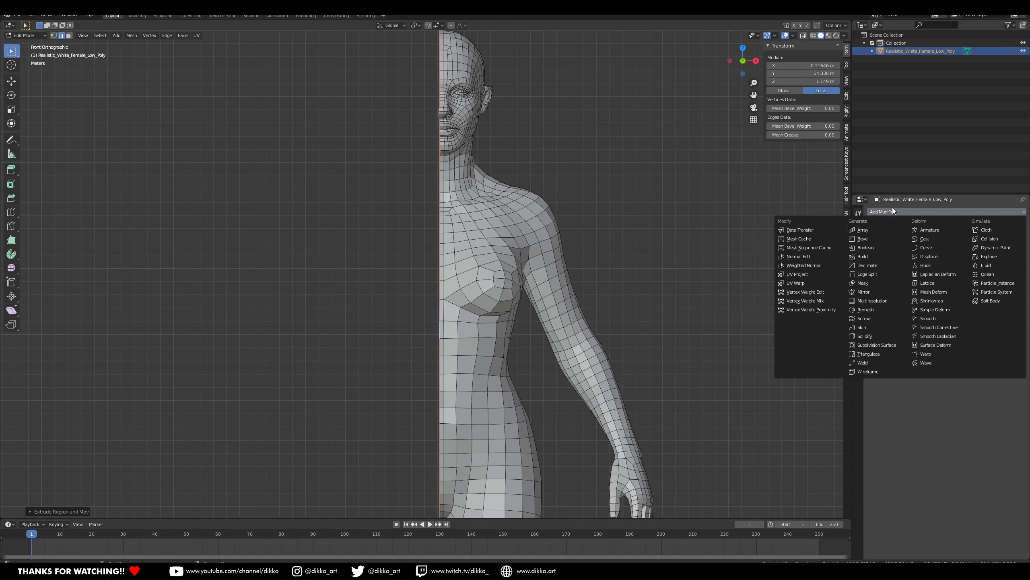
click(874, 295)
scroll(499, 284, up, 1)
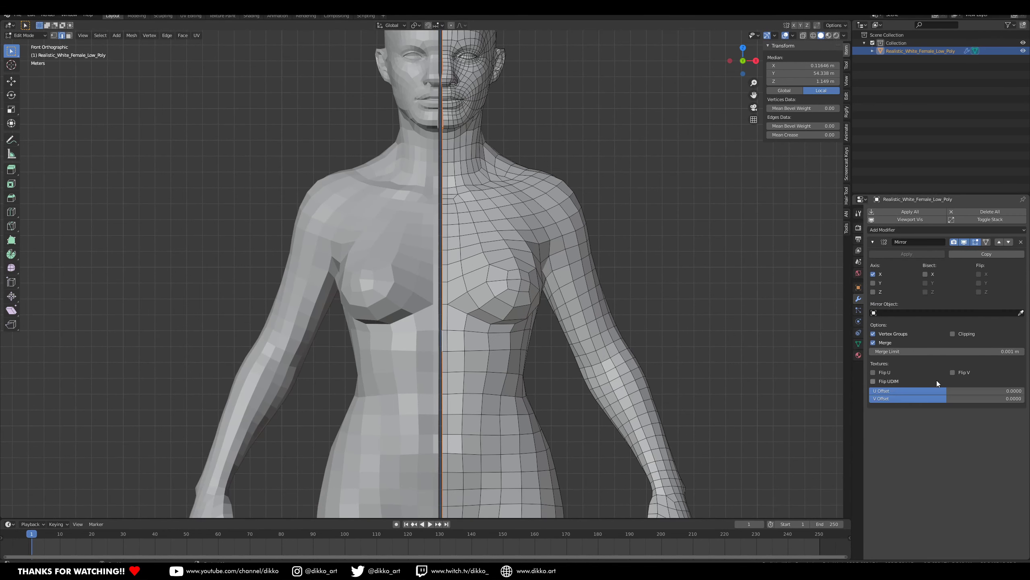
click(953, 334)
Move the centre edge loop along X onto the mirror plane.
key(g)
key(x)
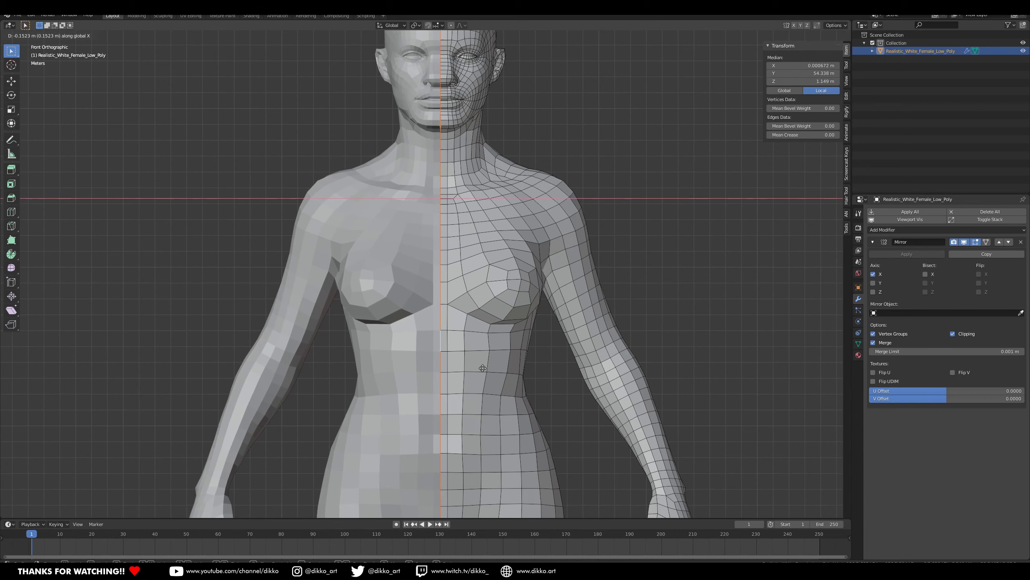
click(475, 367)
scroll(548, 335, down, 1)
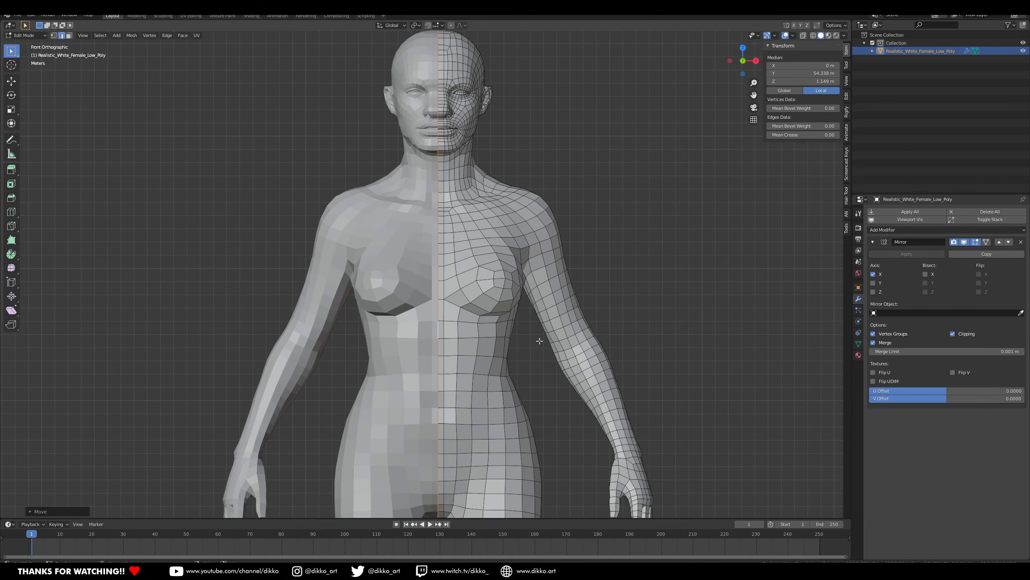
Select the whole half mesh and move it along X toward the mirror plane.
key(a)
key(g)
key(x)
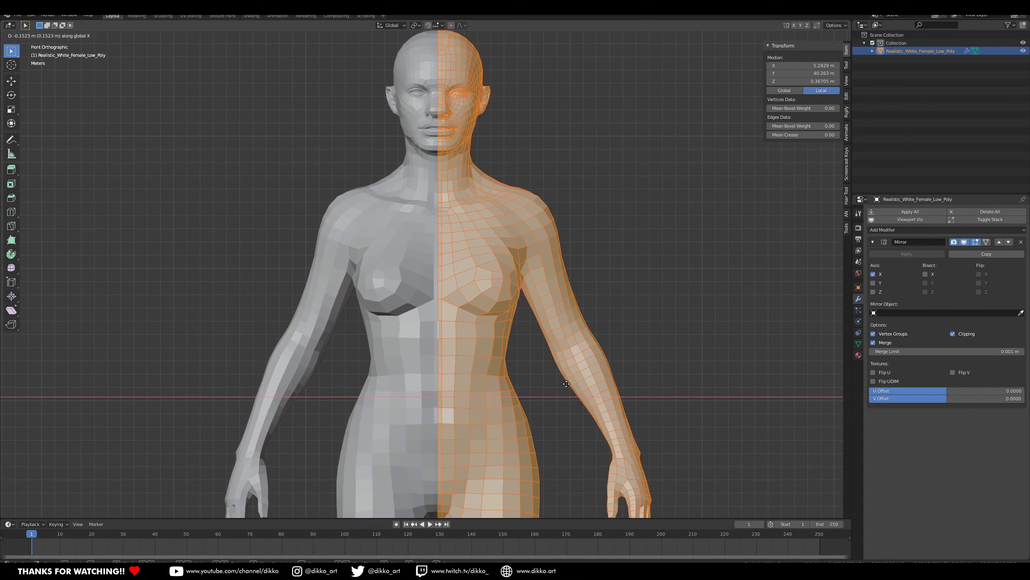
click(496, 340)
Examine the mirrored body's centre seam and proportions from the head down to the legs.
scroll(495, 341, up, 2)
shift+middle_drag(460, 85, 446, 246)
scroll(439, 170, up, 2)
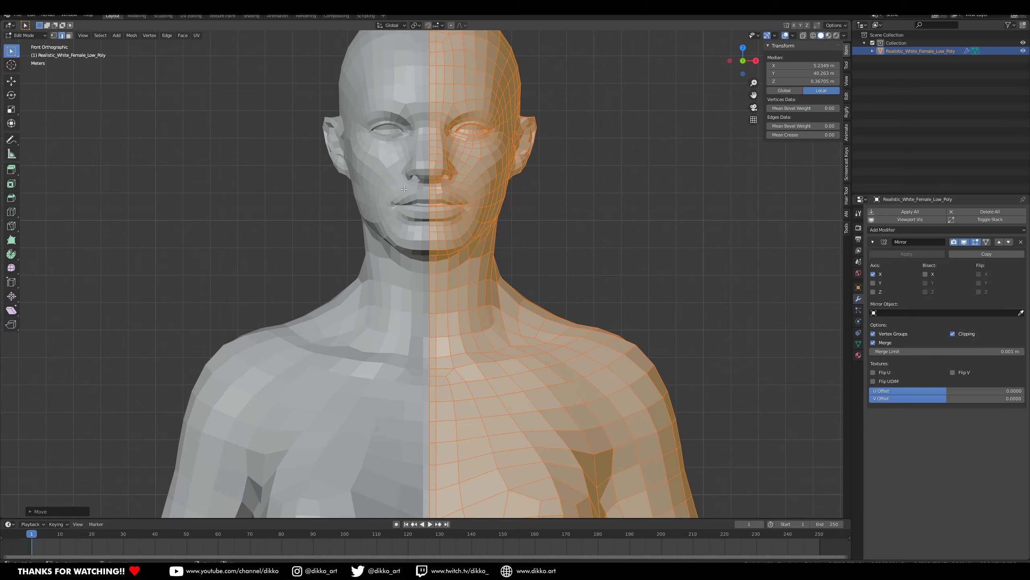
scroll(395, 198, down, 4)
shift+middle_drag(554, 423, 583, 294)
scroll(568, 276, down, 2)
shift+middle_drag(492, 170, 484, 276)
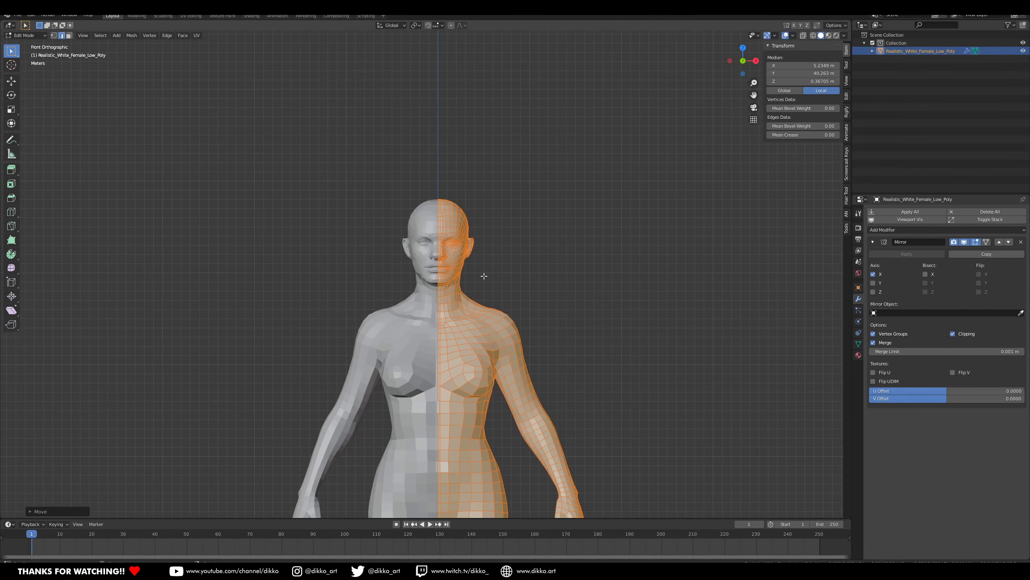
scroll(517, 336, down, 3)
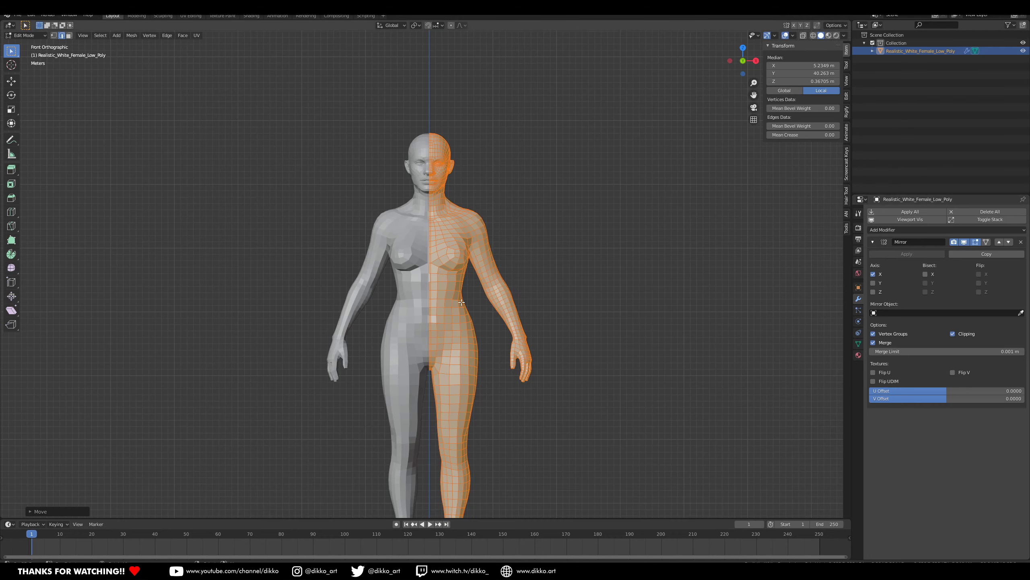
Return to Object Mode and apply the Mirror modifier to the body.
scroll(588, 277, up, 3)
key(Tab)
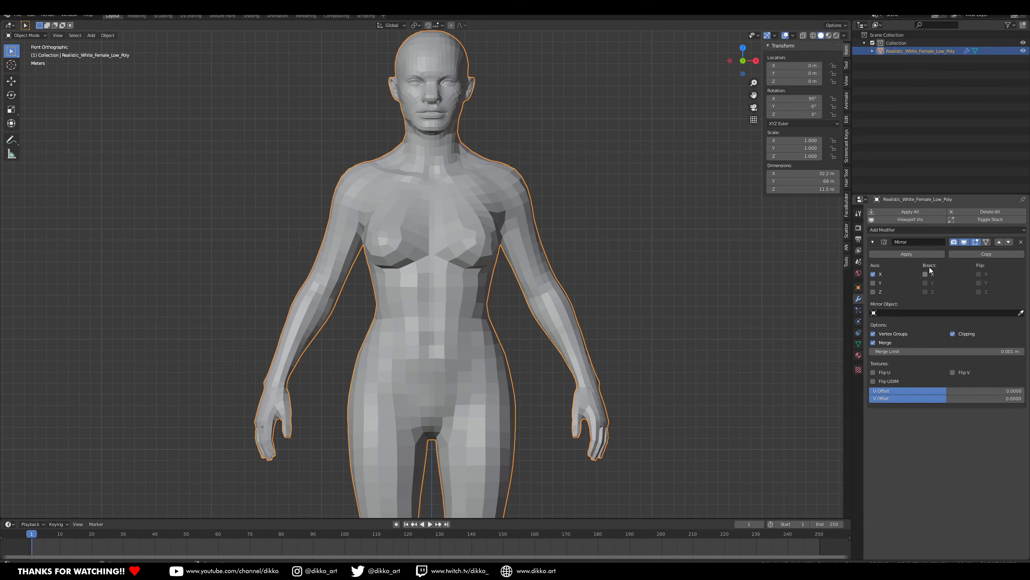
click(910, 256)
Switch the body to Sculpt Mode and choose the Smooth brush.
scroll(402, 249, up, 2)
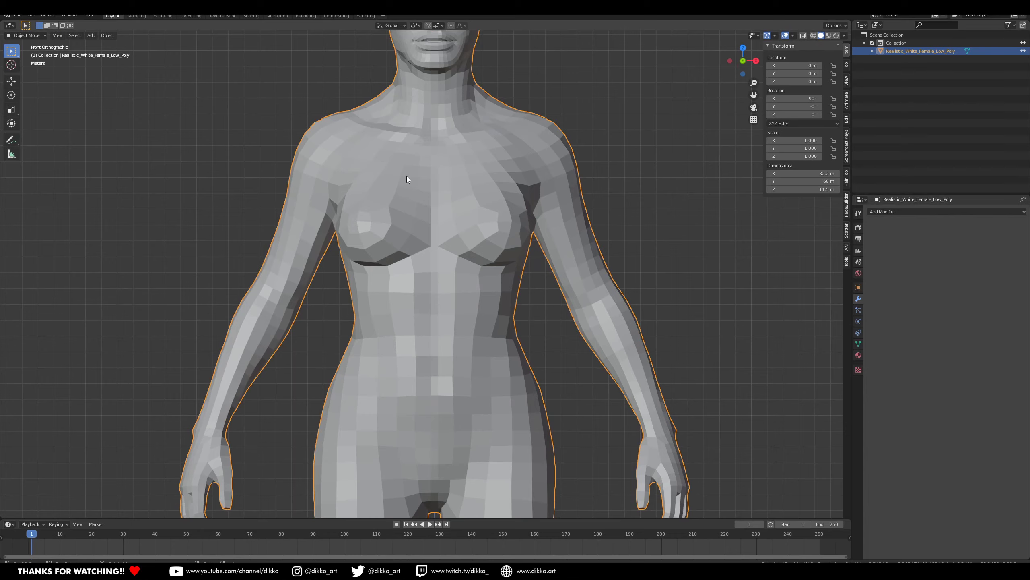
scroll(492, 414, down, 1)
middle_drag(482, 384, 476, 382)
scroll(461, 269, down, 2)
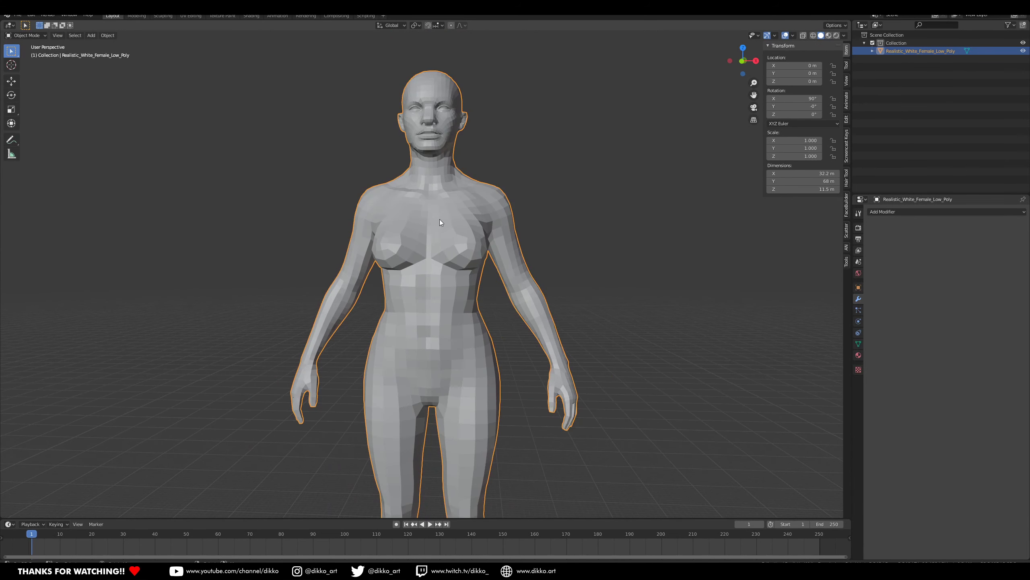
middle_drag(407, 411, 497, 228)
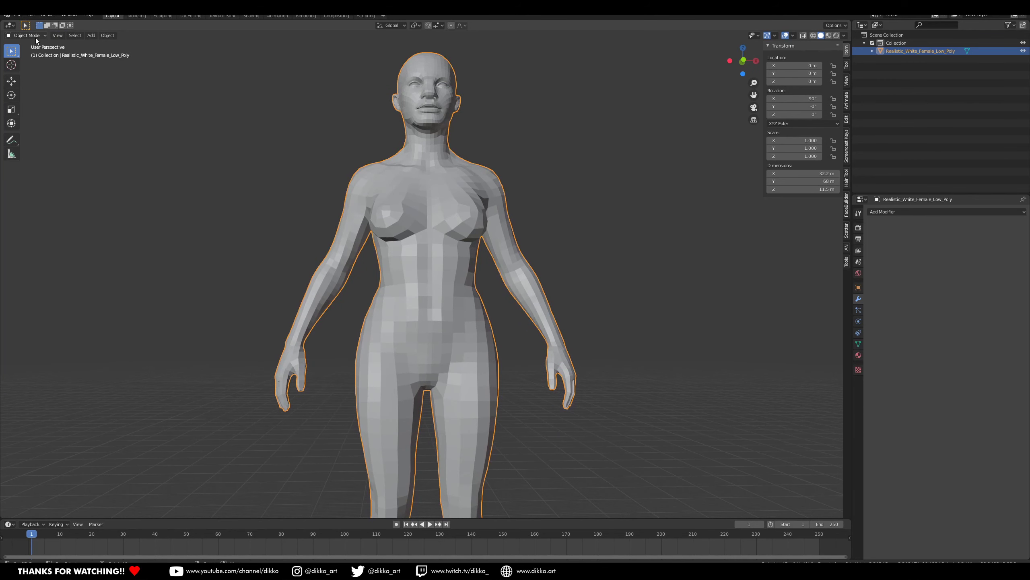
click(36, 37)
click(28, 62)
scroll(428, 341, up, 2)
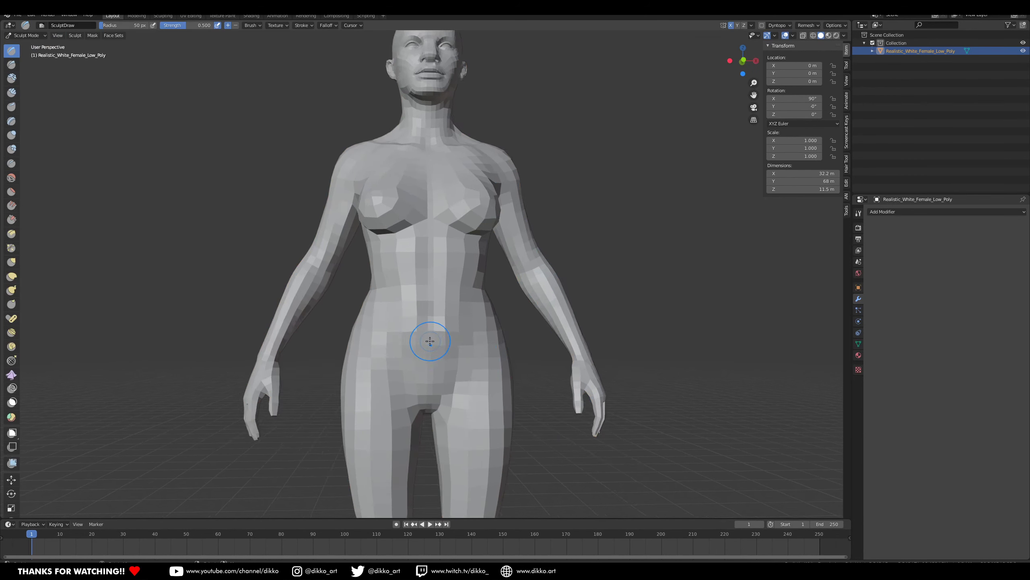
middle_drag(429, 341, 420, 341)
click(16, 179)
scroll(422, 354, up, 1)
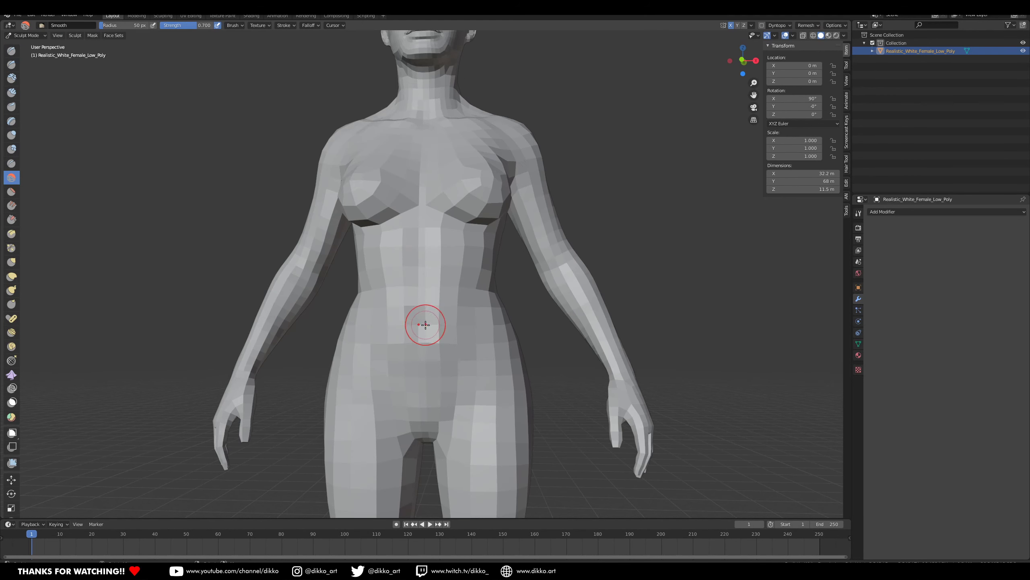
Set the Smooth brush to a radius of about 96 px and strength 0.278, and smooth the abdomen's centre line.
key(f)
click(472, 335)
mouse_move(441, 255)
mouse_down()
mouse_move(430, 264)
mouse_move(431, 297)
mouse_up()
key(ctrl+z)
drag(438, 224, 441, 329)
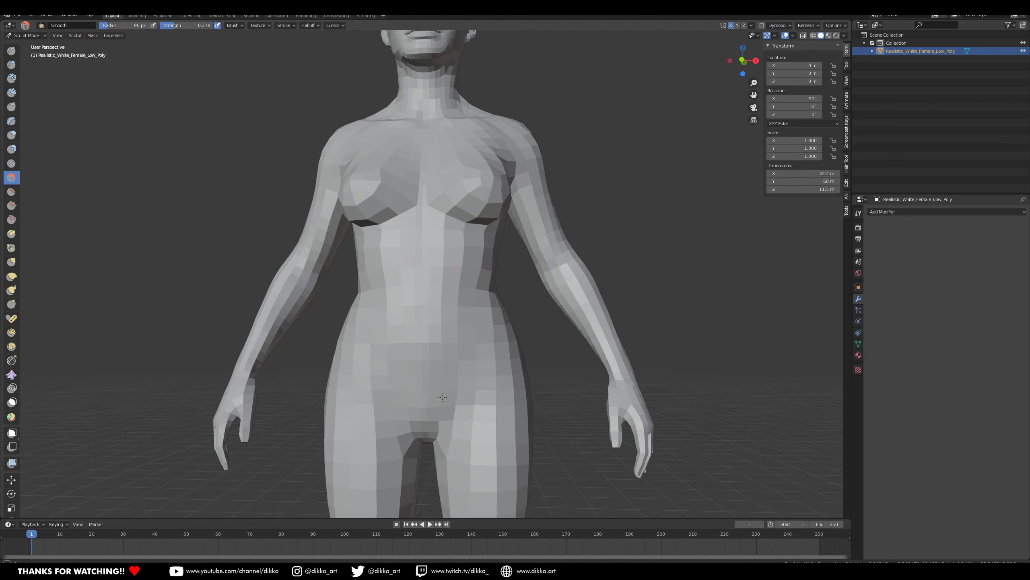
Smooth the centre line over the neck, face and top of the head.
shift+middle_drag(486, 251, 452, 311)
shift+middle_drag(442, 195, 449, 310)
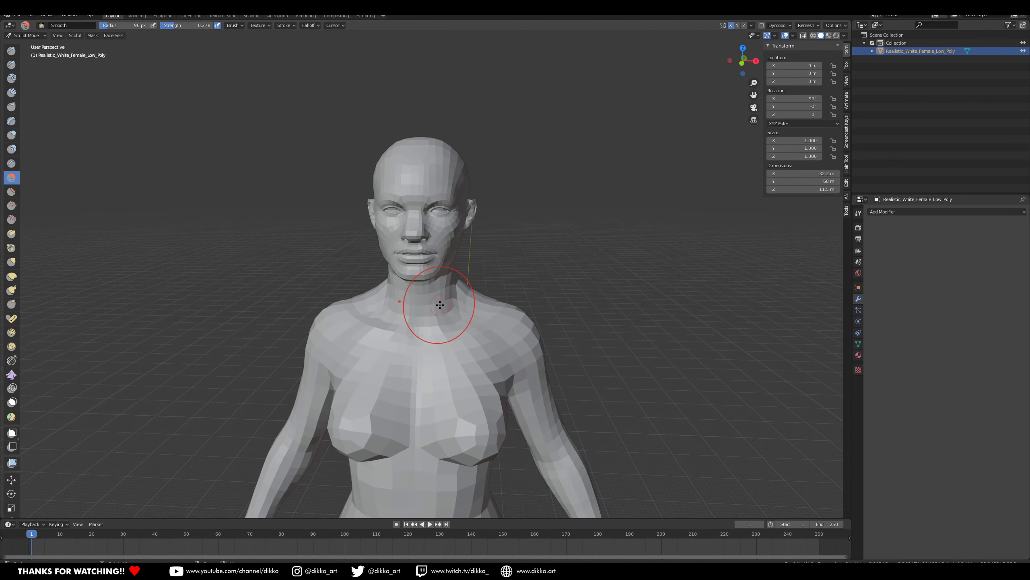
scroll(422, 262, up, 2)
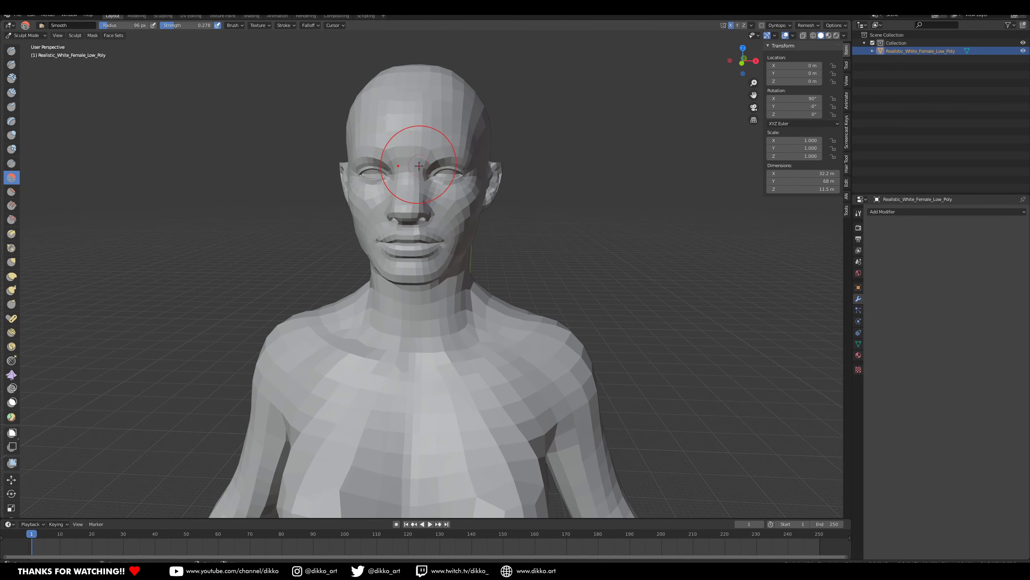
mouse_move(417, 165)
middle_down()
mouse_move(467, 161)
mouse_move(428, 158)
middle_up()
shift+middle_drag(468, 215, 463, 272)
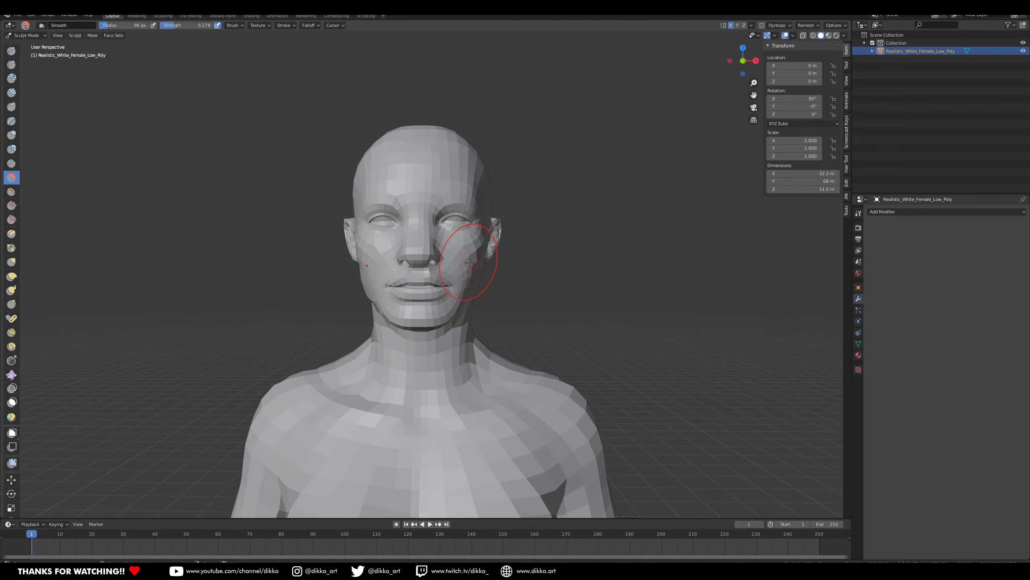
middle_drag(410, 108, 417, 309)
middle_drag(409, 233, 440, 180)
Smooth the centre line down the back of the body.
middle_drag(425, 367, 416, 223)
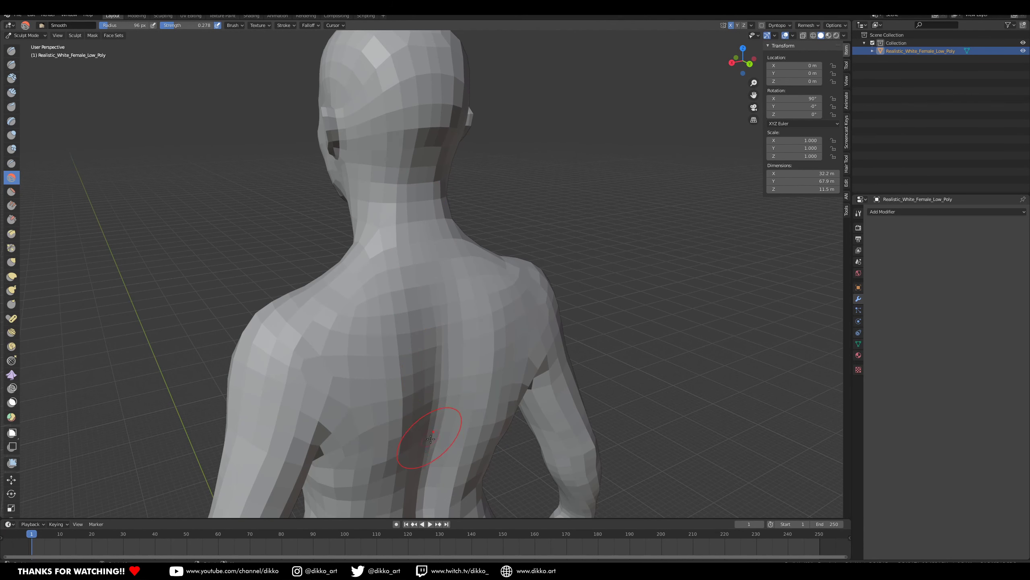
scroll(430, 357, down, 3)
middle_drag(432, 373, 450, 226)
drag(446, 371, 449, 414)
middle_drag(403, 392, 396, 288)
Smooth the centre line of the chest between the breasts.
scroll(389, 263, down, 3)
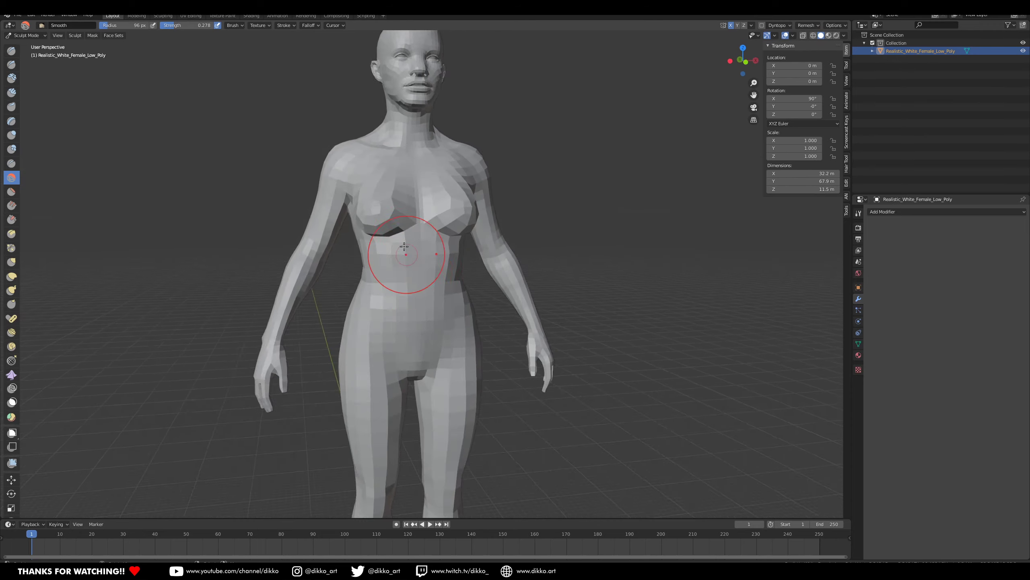
scroll(381, 325, up, 3)
scroll(378, 340, up, 1)
middle_drag(378, 340, 368, 302)
scroll(369, 300, up, 1)
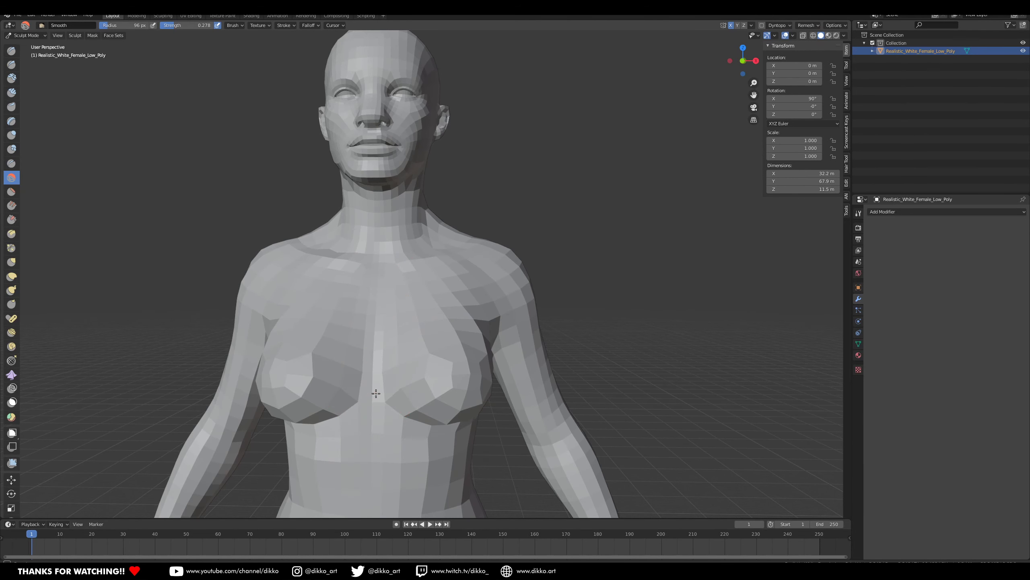
Shade the body smooth in Object Mode and add a Subdivision Surface modifier.
scroll(384, 272, down, 4)
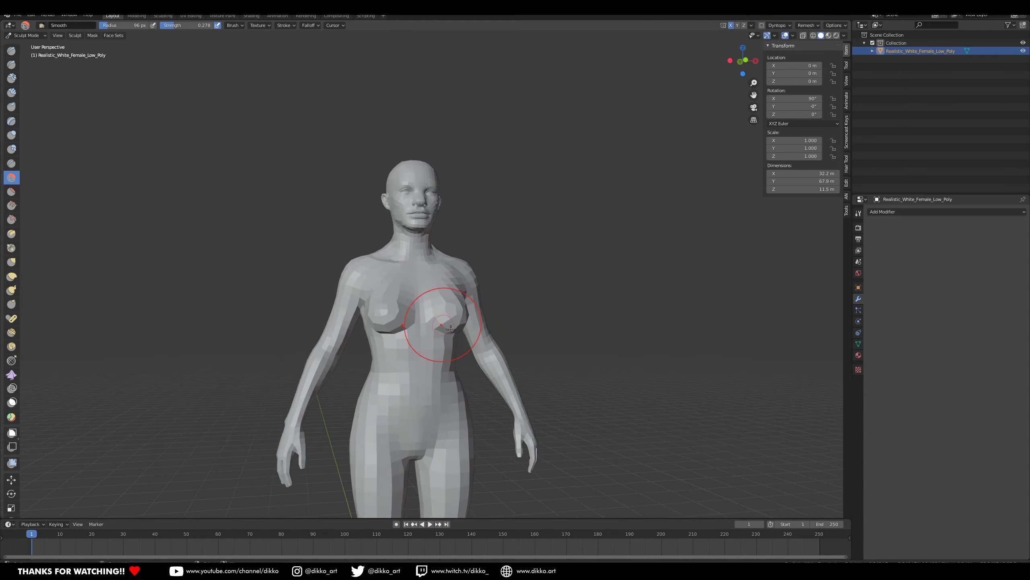
middle_drag(455, 388, 461, 383)
shift+middle_drag(461, 383, 487, 307)
scroll(503, 364, down, 1)
click(41, 36)
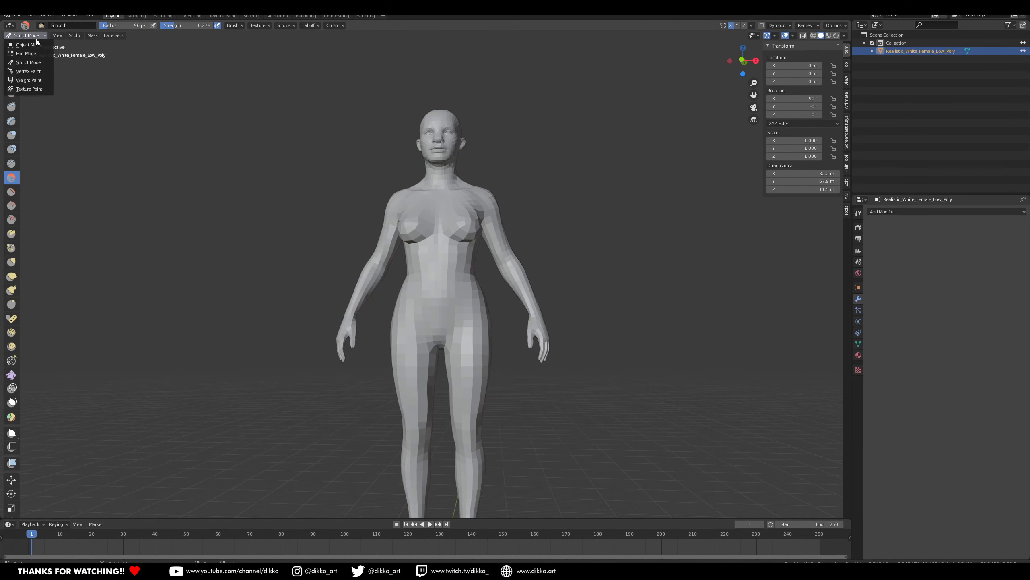
click(29, 45)
scroll(488, 297, up, 3)
middle_drag(488, 297, 402, 350)
scroll(404, 363, up, 1)
right_click(527, 313)
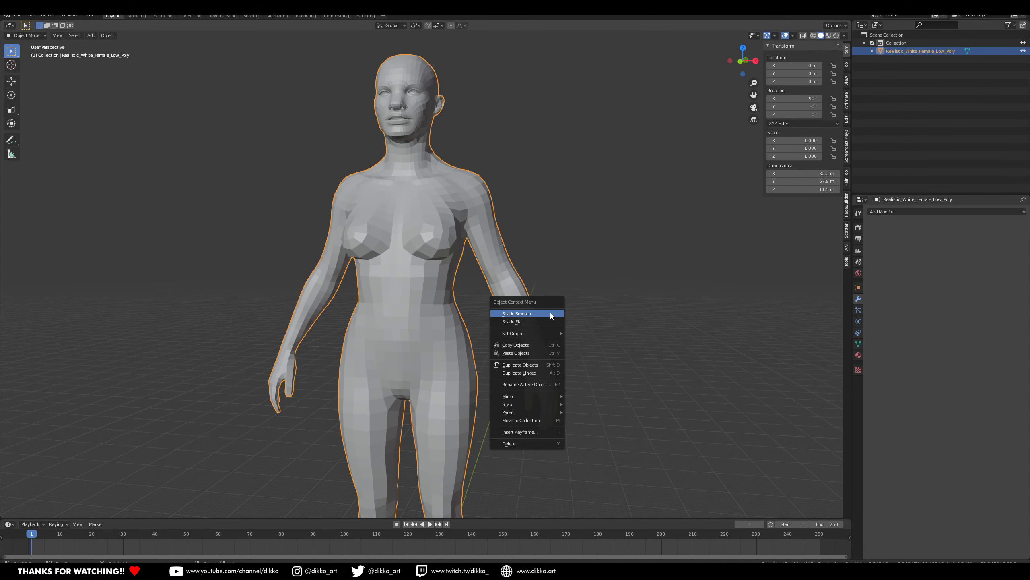
click(518, 313)
click(930, 212)
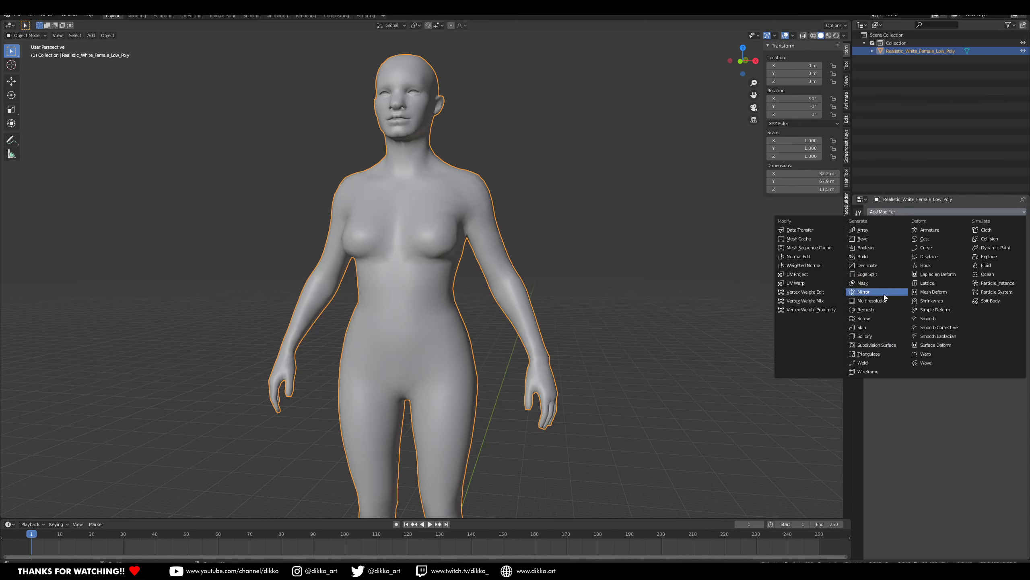
click(879, 346)
Examine the smoothed, subdivided body from several angles, from the head down to the legs.
middle_drag(439, 309, 421, 264)
middle_drag(433, 346, 466, 346)
shift+middle_drag(409, 203, 446, 380)
scroll(421, 319, up, 3)
scroll(445, 380, down, 2)
shift+middle_drag(490, 444, 465, 306)
scroll(465, 306, down, 2)
shift+middle_drag(557, 388, 546, 252)
scroll(504, 340, down, 2)
middle_drag(505, 343, 393, 353)
scroll(439, 265, up, 2)
In Edit Mode, switch to face select and select the vertical face loop beside the body's centre line.
key(Tab)
scroll(406, 136, up, 1)
alt+click(422, 187)
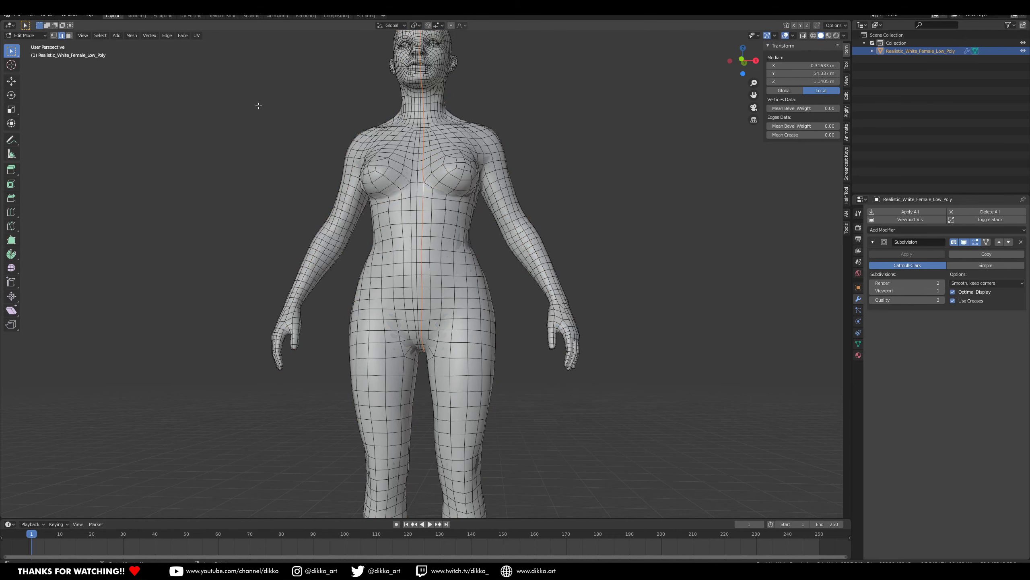
click(70, 36)
alt+click(422, 184)
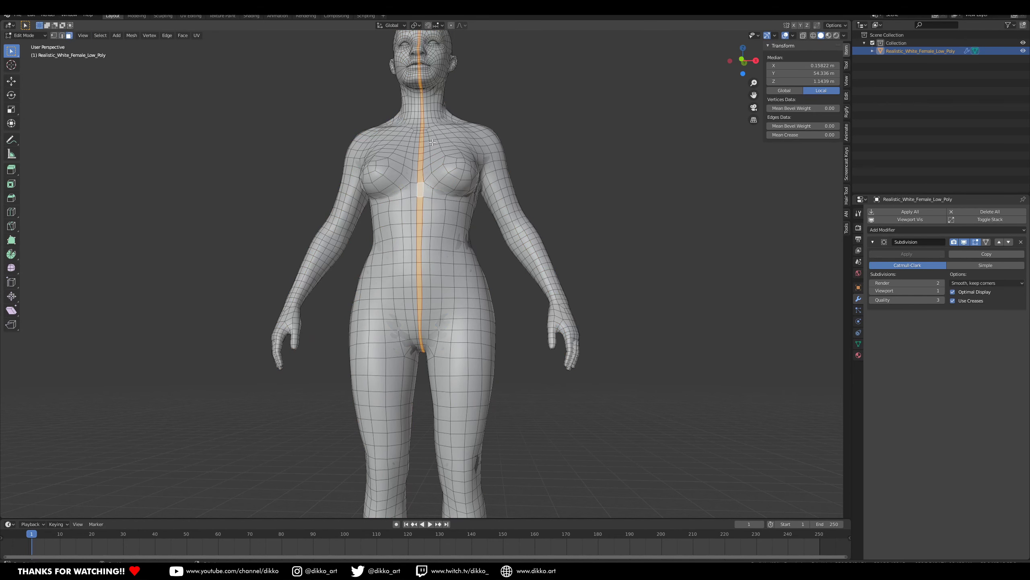
key(KP_Decimal)
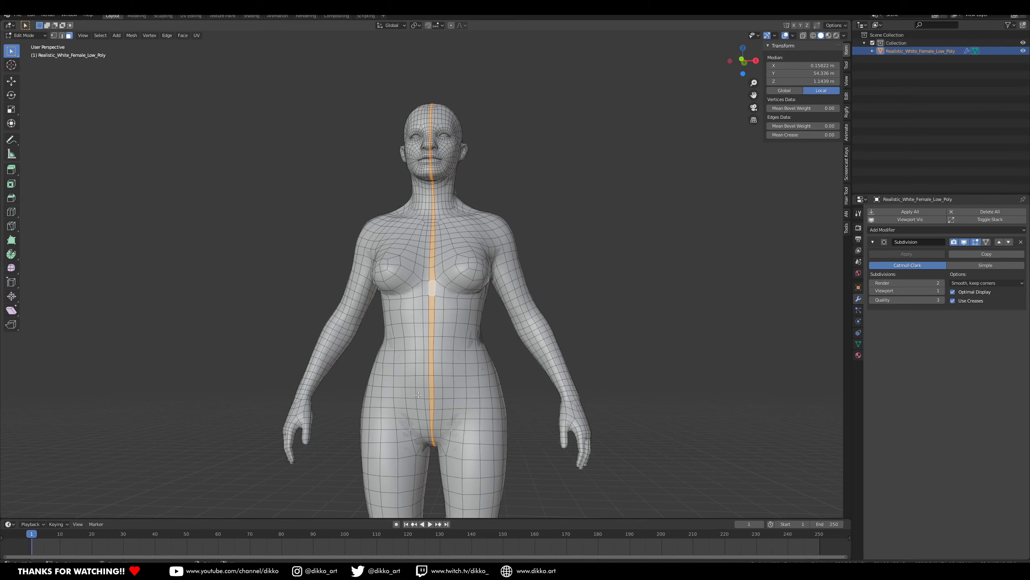
middle_drag(431, 380, 515, 392)
scroll(559, 382, down, 2)
shift+middle_drag(529, 475, 543, 377)
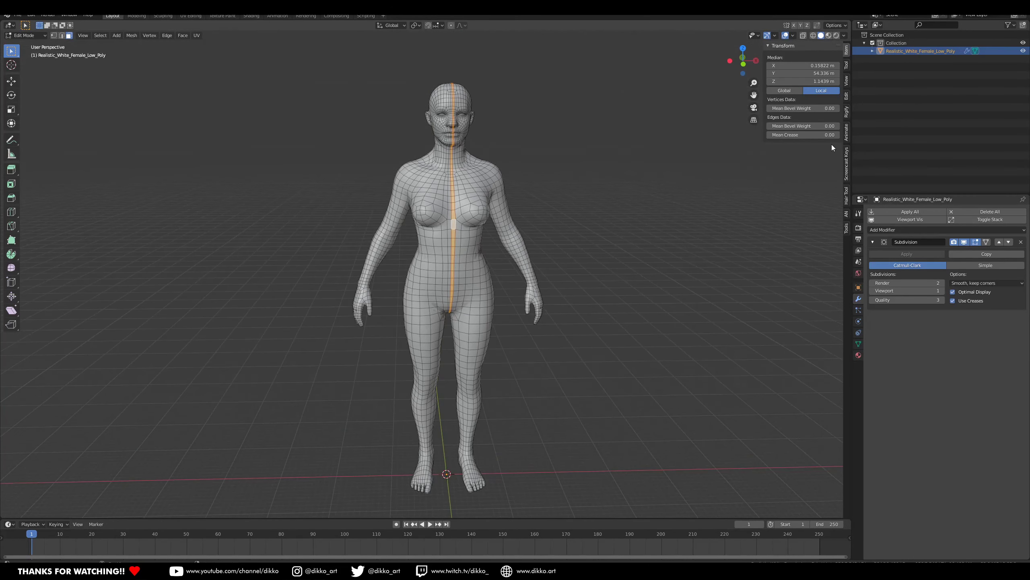
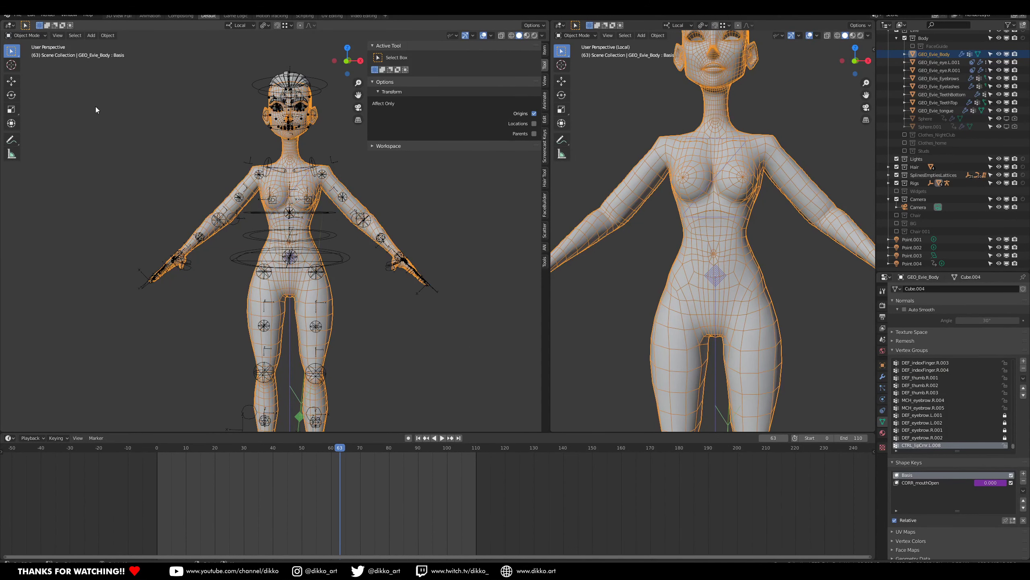
Leave local view in the second viewport to show the complete character with hair and facial parts.
middle_drag(203, 228, 346, 297)
scroll(394, 247, up, 2)
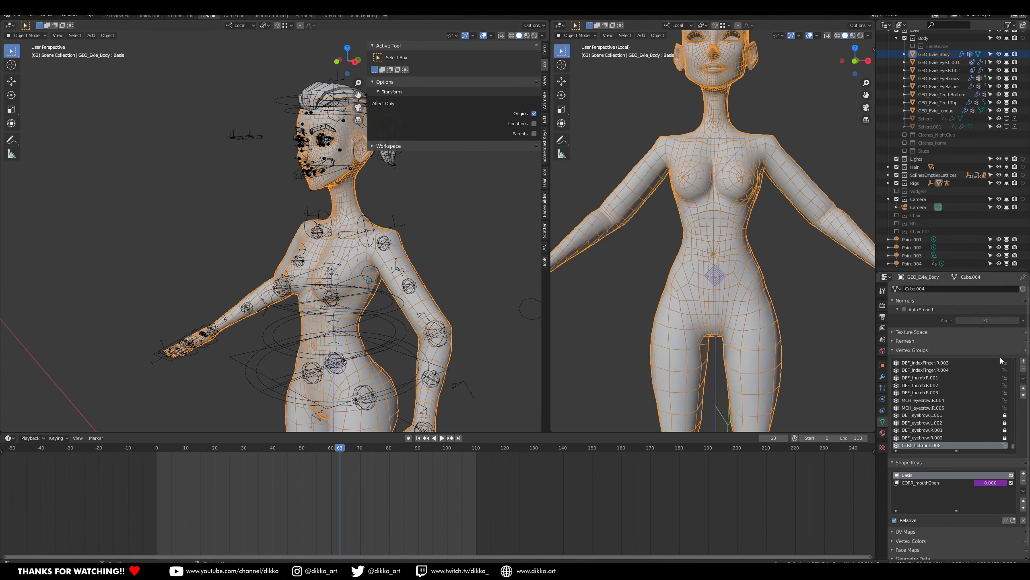
scroll(714, 227, down, 4)
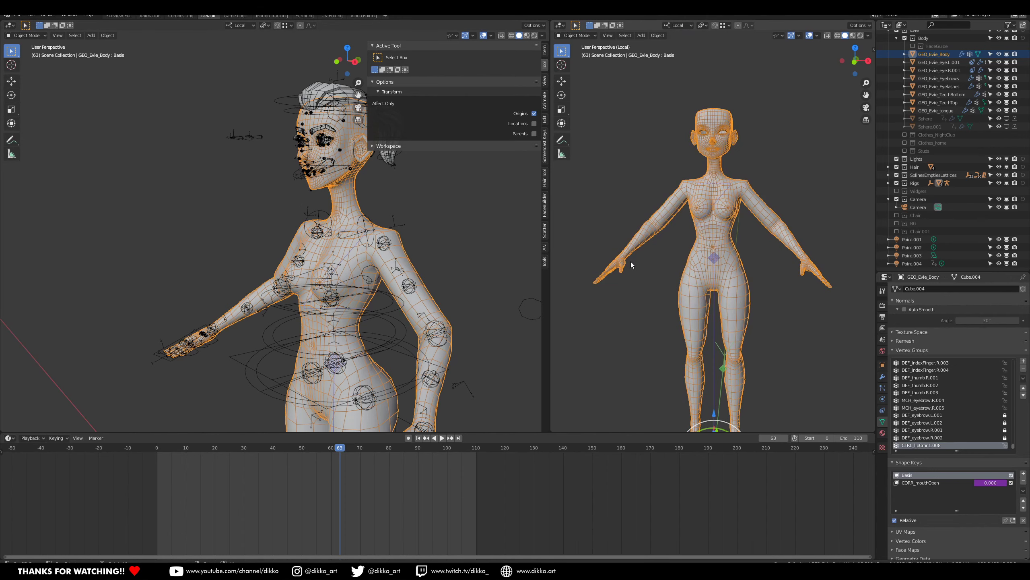
key(KP_Divide)
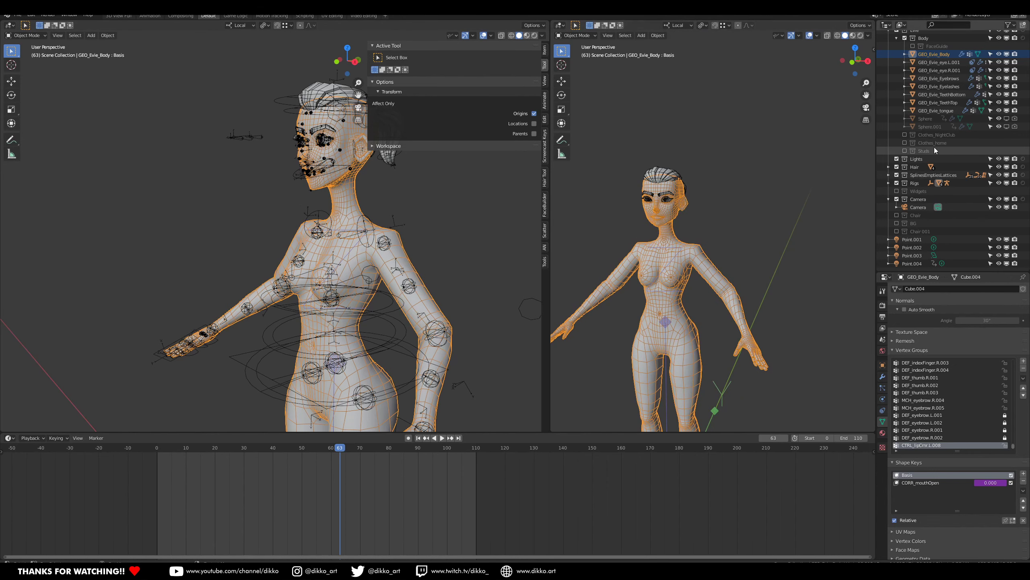
Select the character's armature and examine its control shapes around the torso, arms and hips.
middle_drag(381, 265, 423, 266)
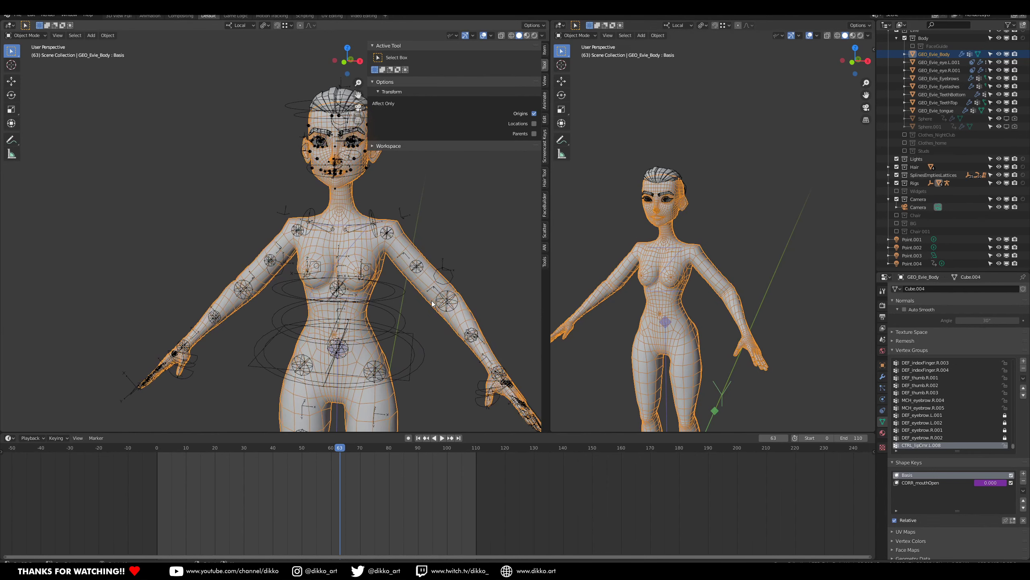
middle_drag(437, 305, 367, 301)
middle_drag(290, 282, 314, 269)
scroll(300, 266, down, 2)
click(348, 289)
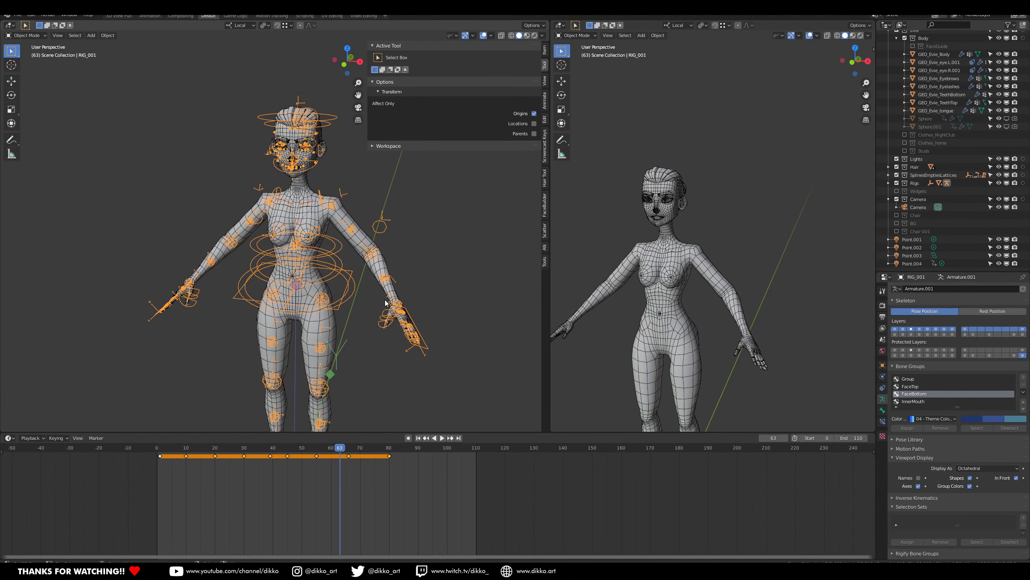
scroll(385, 302, up, 4)
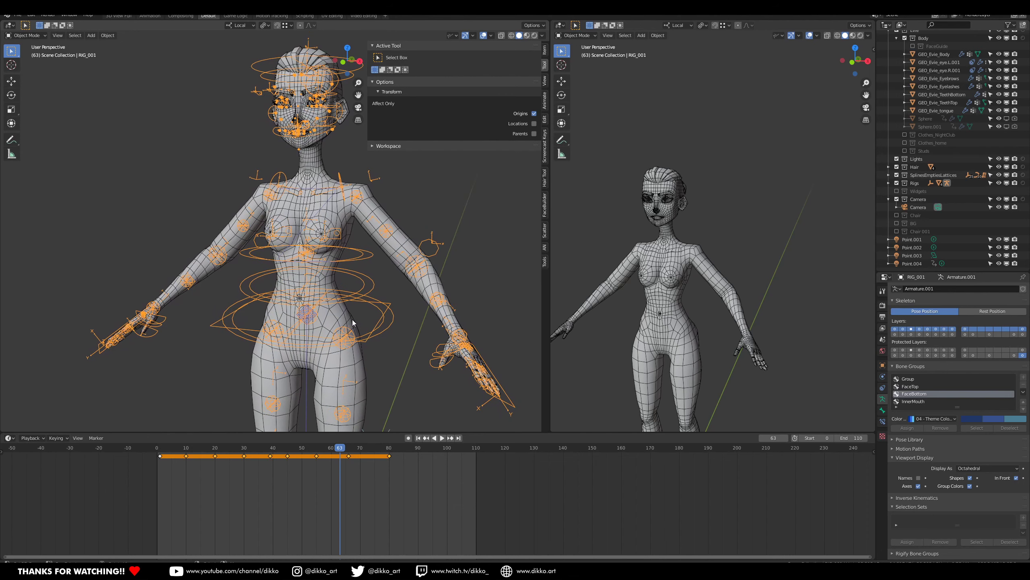
scroll(353, 319, up, 4)
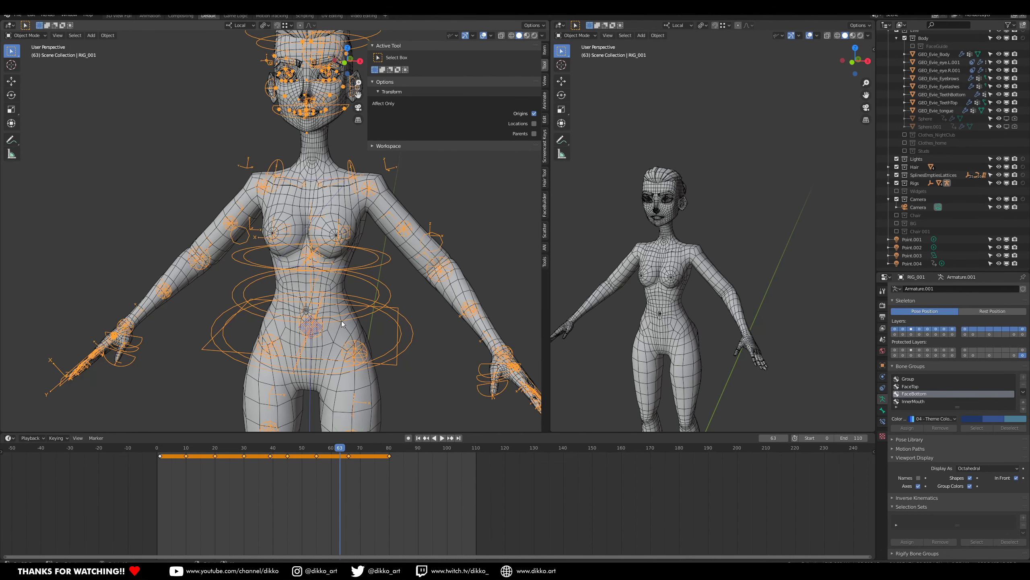
Select the body mesh and delete all of its unlocked vertex groups.
click(296, 214)
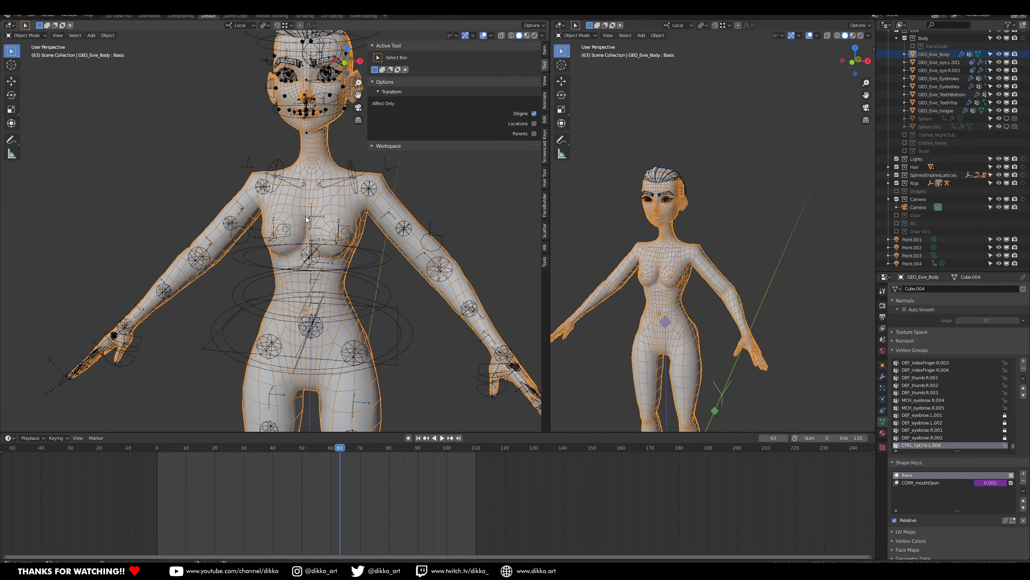
middle_drag(305, 215, 325, 315)
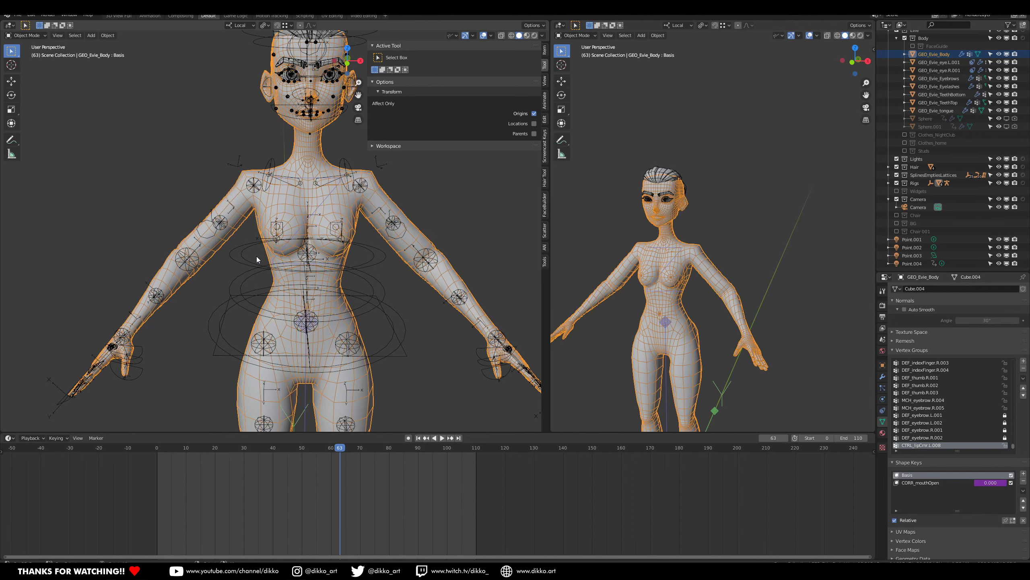
middle_drag(337, 268, 359, 293)
middle_drag(343, 258, 355, 246)
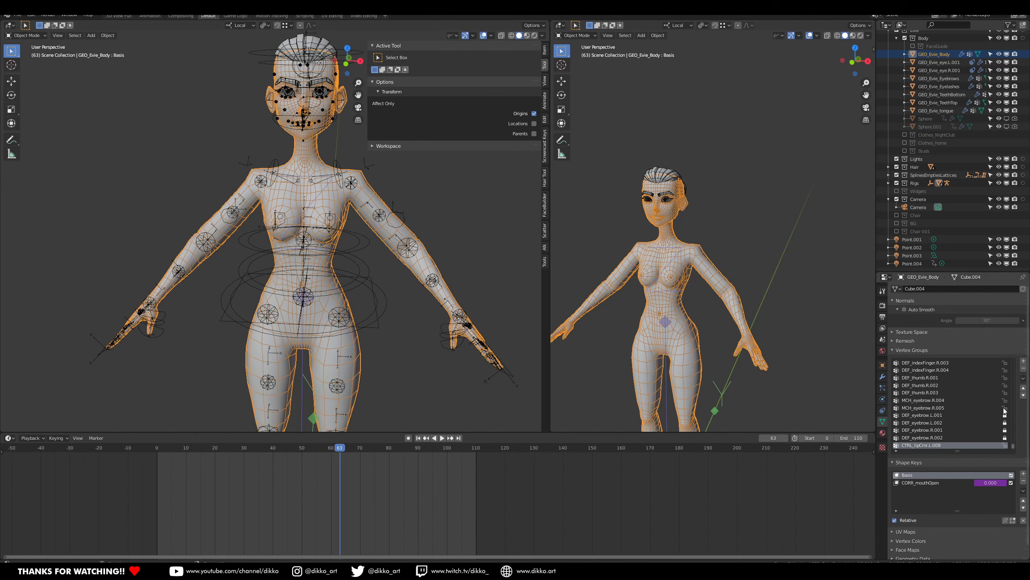
scroll(997, 418, up, 4)
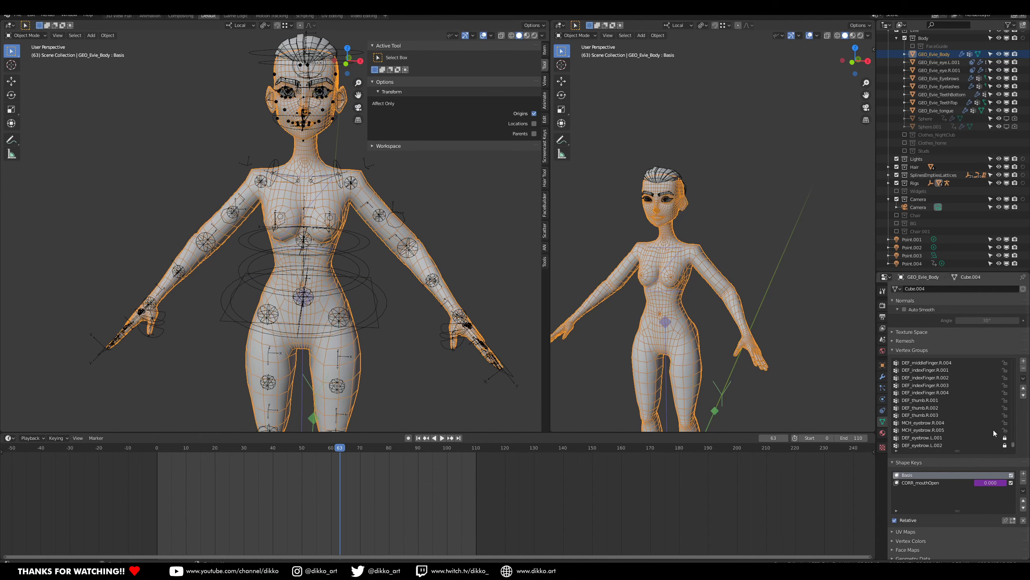
drag(1013, 442, 1022, 361)
scroll(931, 408, down, 3)
scroll(1013, 373, down, 10)
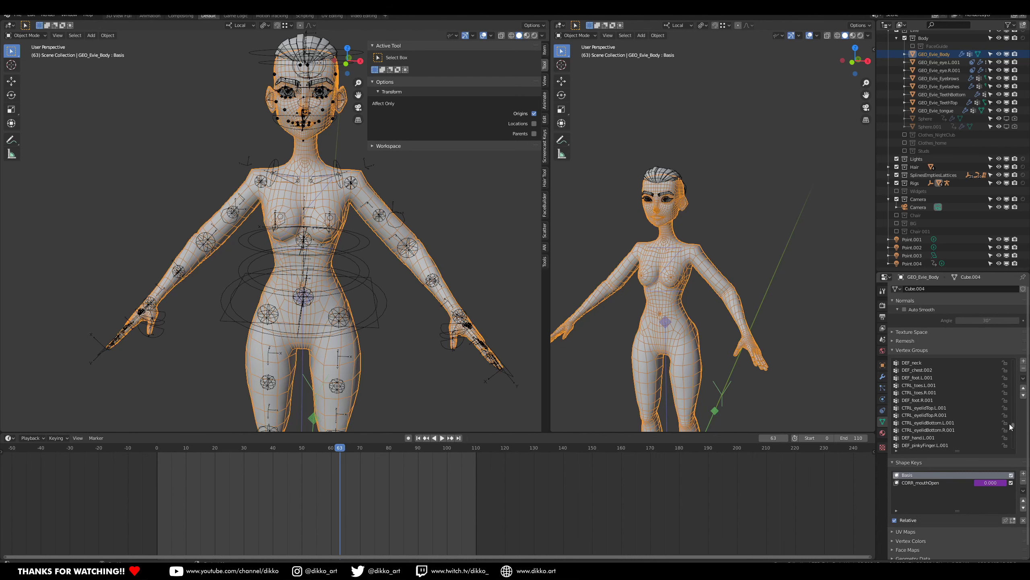
click(1023, 378)
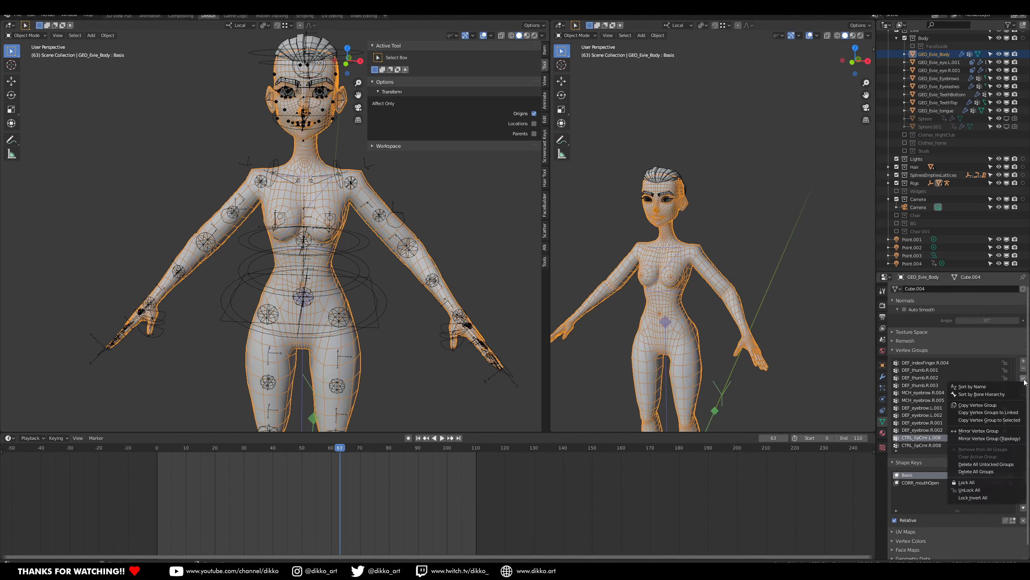
click(991, 468)
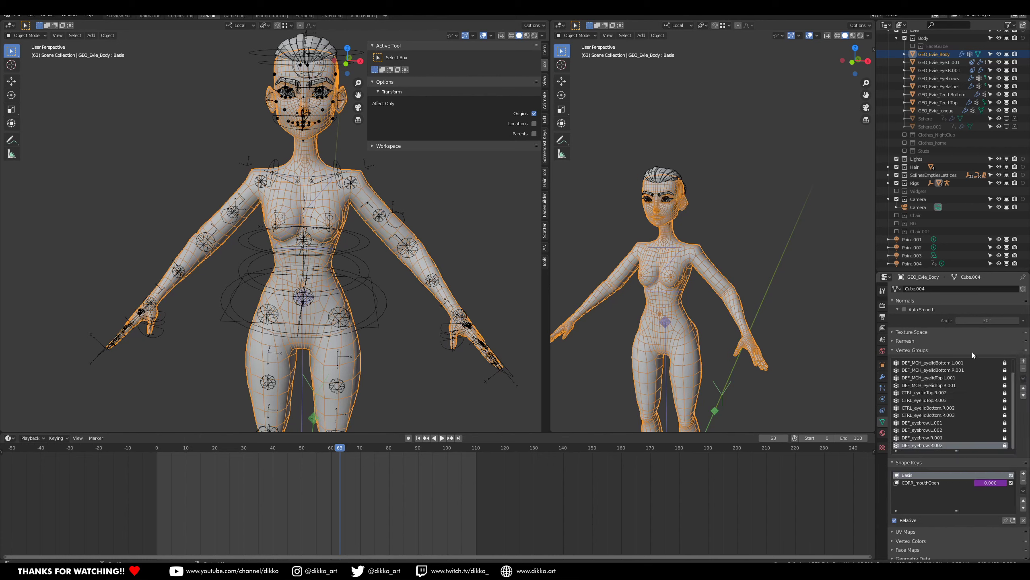
Try moving the left hand control of the armature in Pose Mode and undo the move.
click(511, 375)
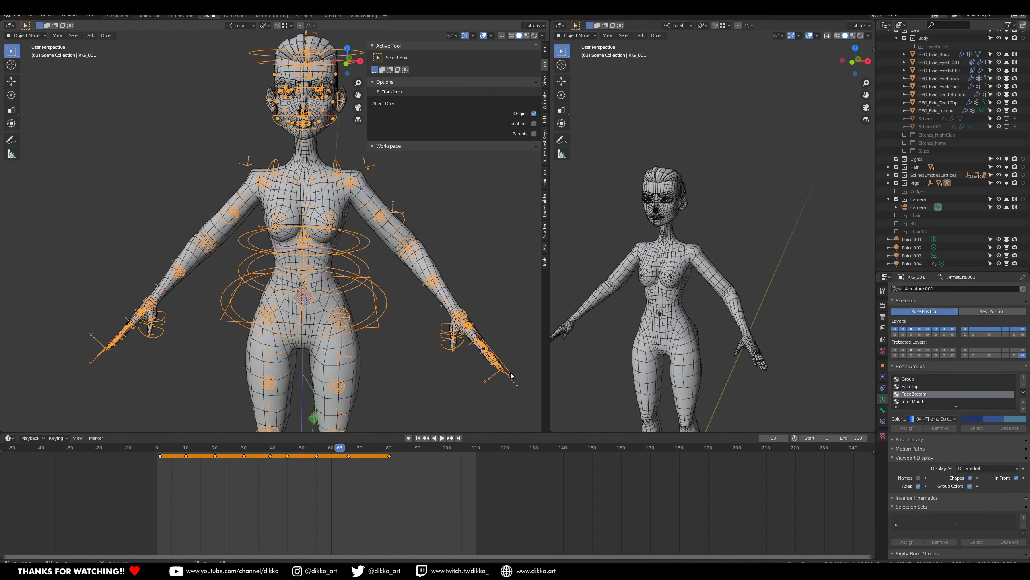
click(25, 35)
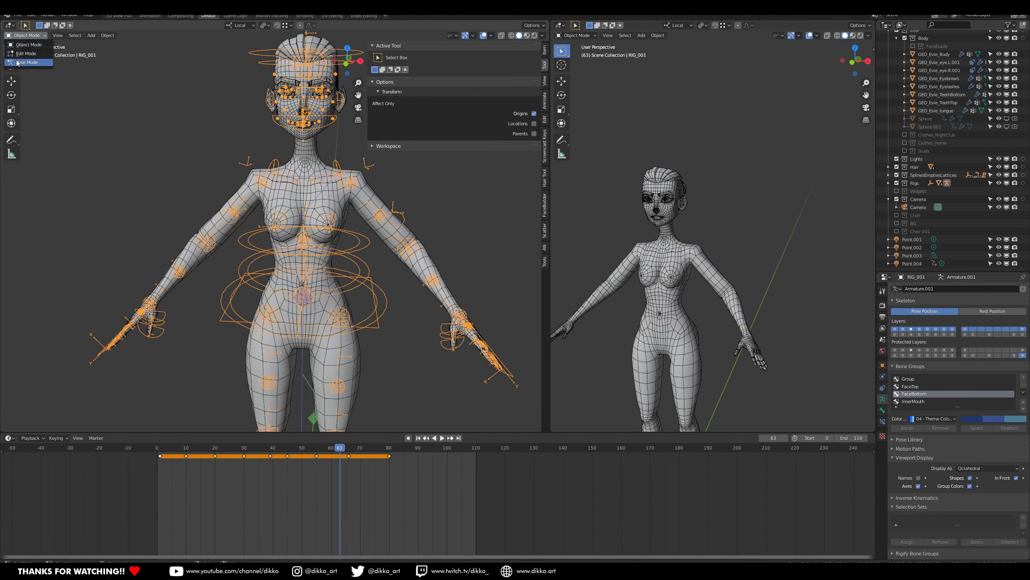
click(21, 36)
click(27, 62)
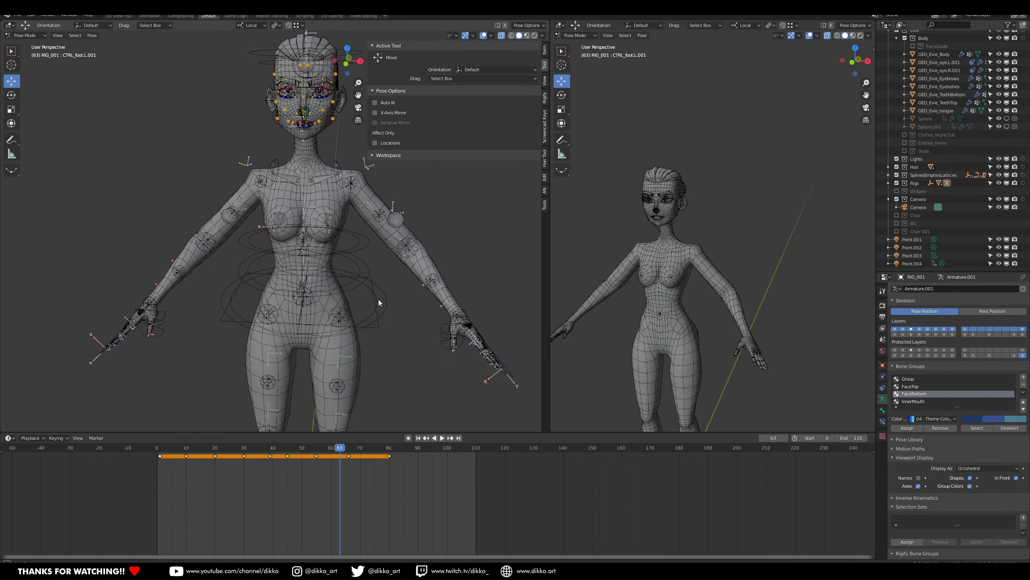
middle_drag(376, 299, 399, 299)
drag(418, 346, 415, 283)
key(ctrl+z)
Return to Object Mode and parent the body mesh to the armature with automatic weights.
middle_drag(181, 175, 201, 175)
click(23, 37)
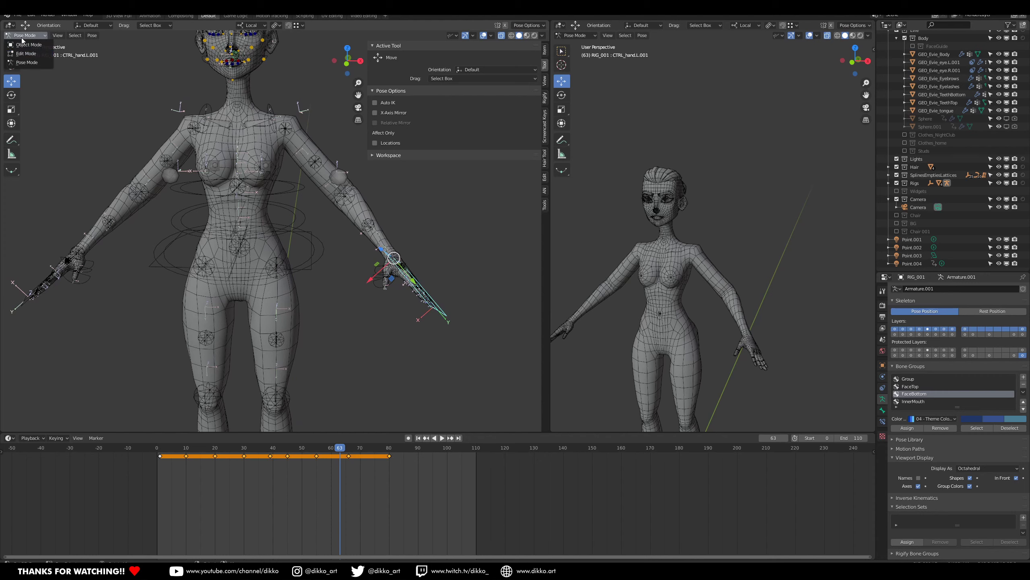
click(25, 44)
click(278, 167)
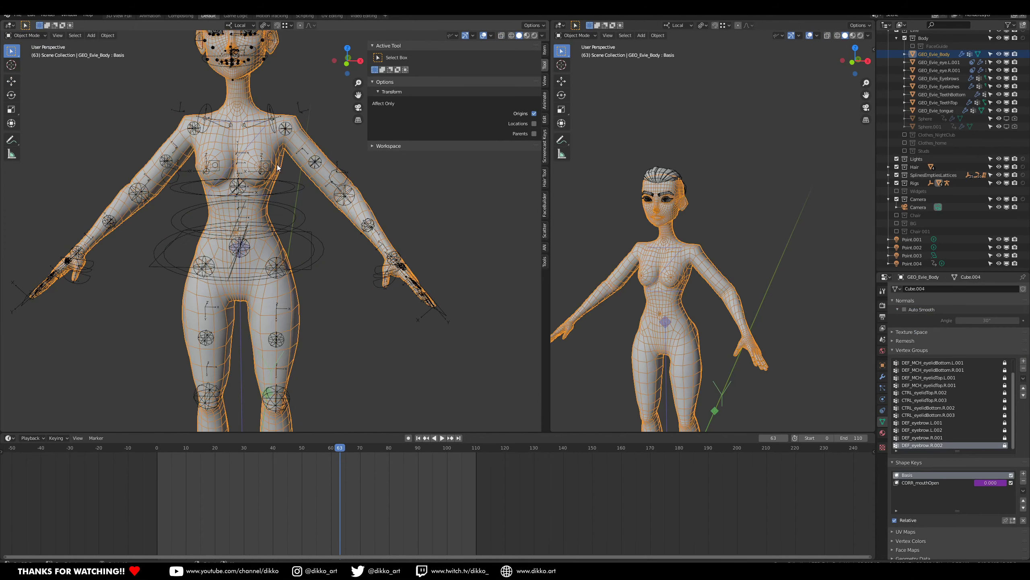
shift+click(300, 190)
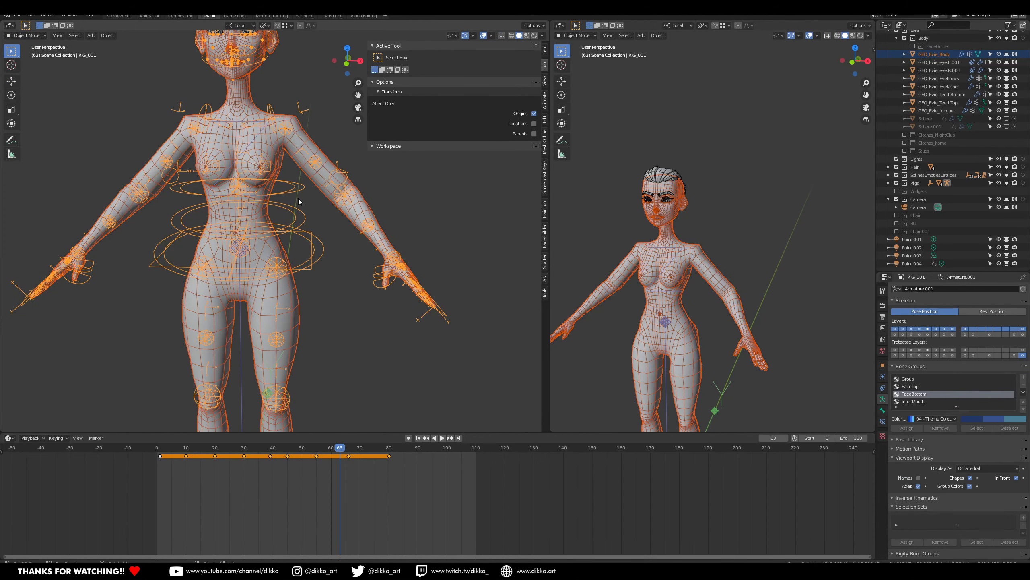
key(ctrl+p)
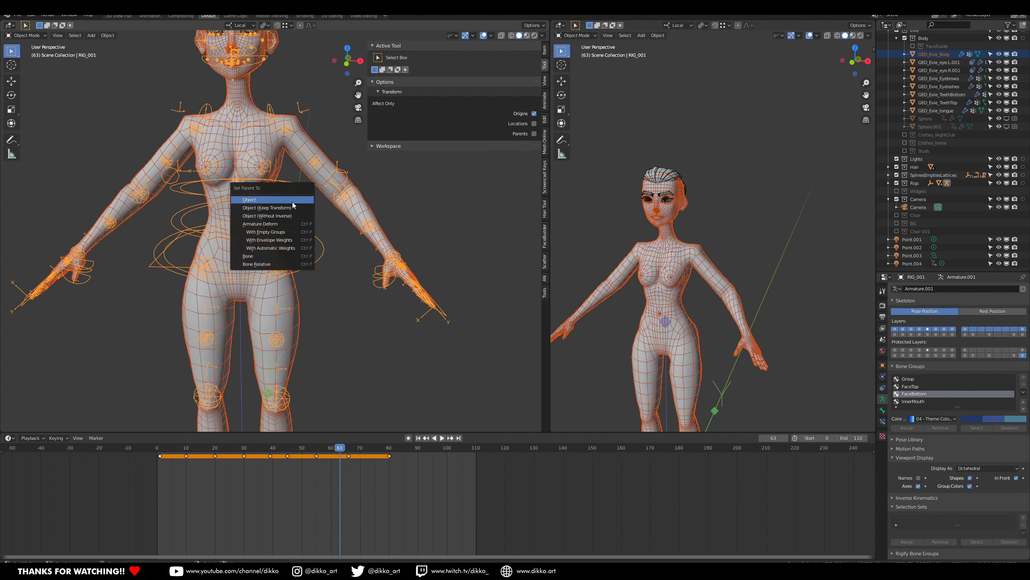
click(282, 249)
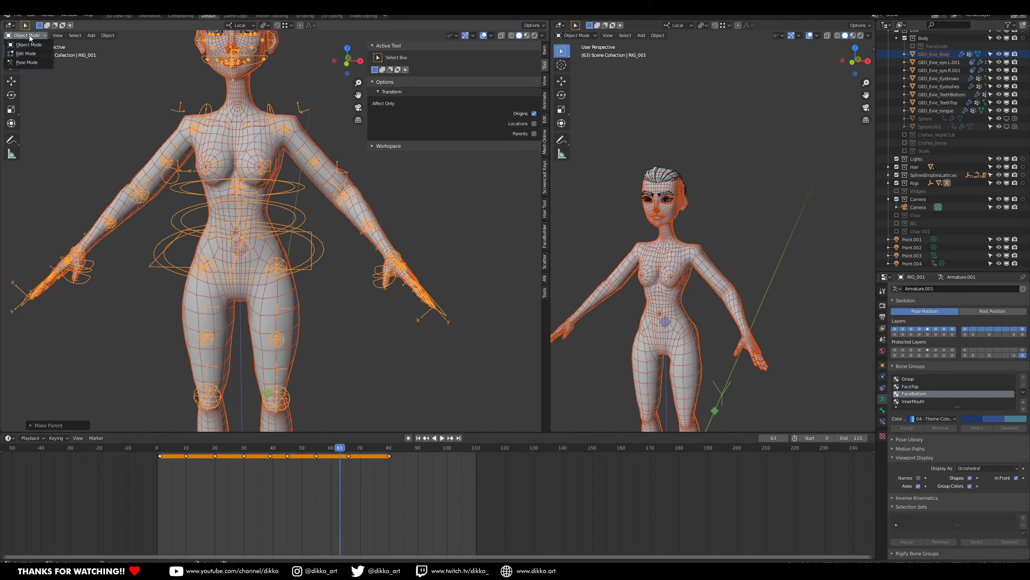
Switch the armature to Pose Mode and test the left arm's deformation by moving the hand control, cancelling the move.
click(26, 63)
key(alt+a)
middle_drag(442, 312, 259, 344)
click(376, 360)
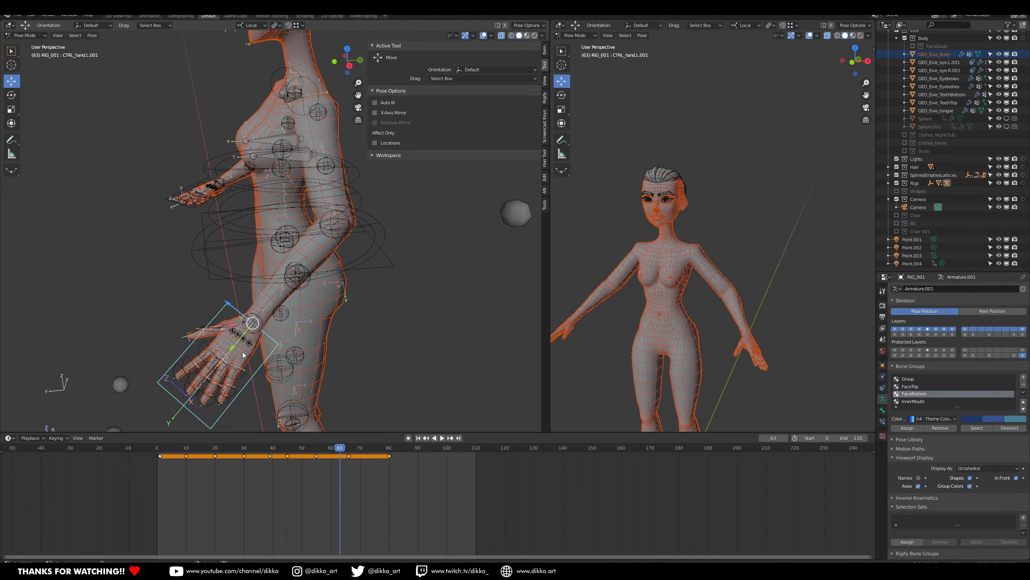
key(g)
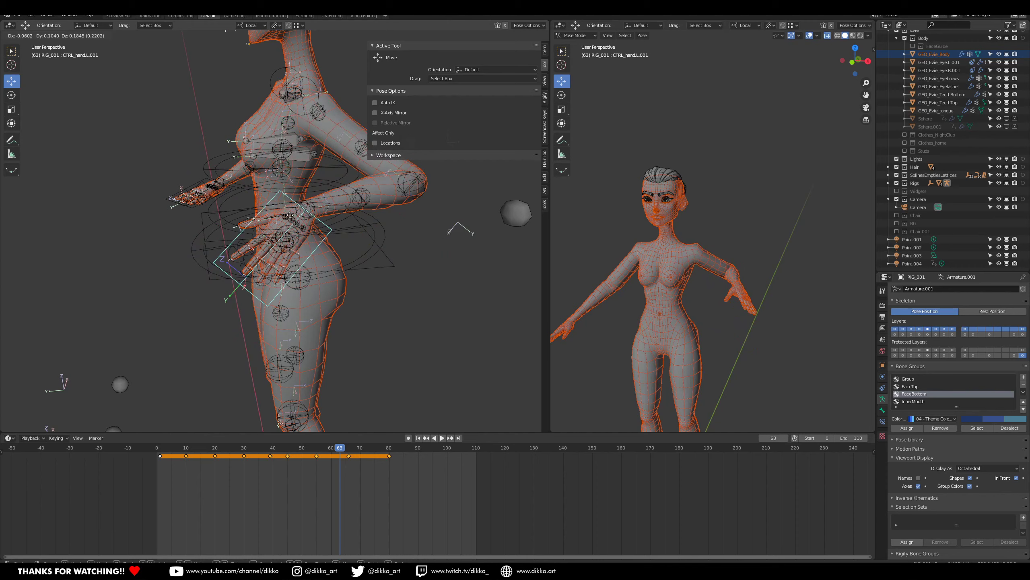
right_click(223, 244)
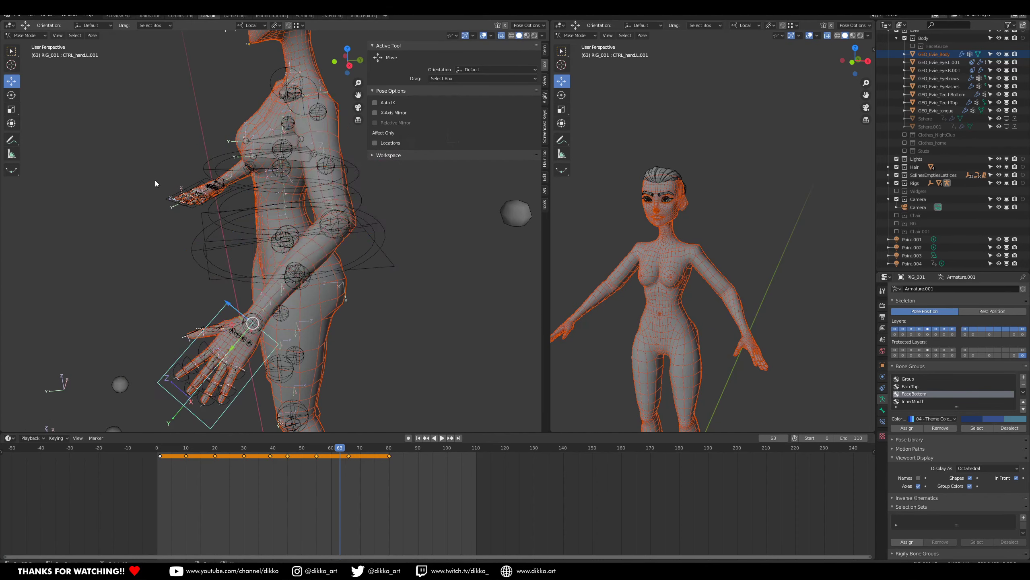
Select the jaw control on the face, try rotating it freely and undo the rotation.
middle_drag(158, 180, 259, 162)
shift+middle_drag(284, 110, 297, 256)
scroll(317, 243, up, 3)
scroll(339, 228, up, 2)
middle_drag(215, 243, 176, 205)
shift+middle_drag(156, 122, 165, 200)
click(185, 195)
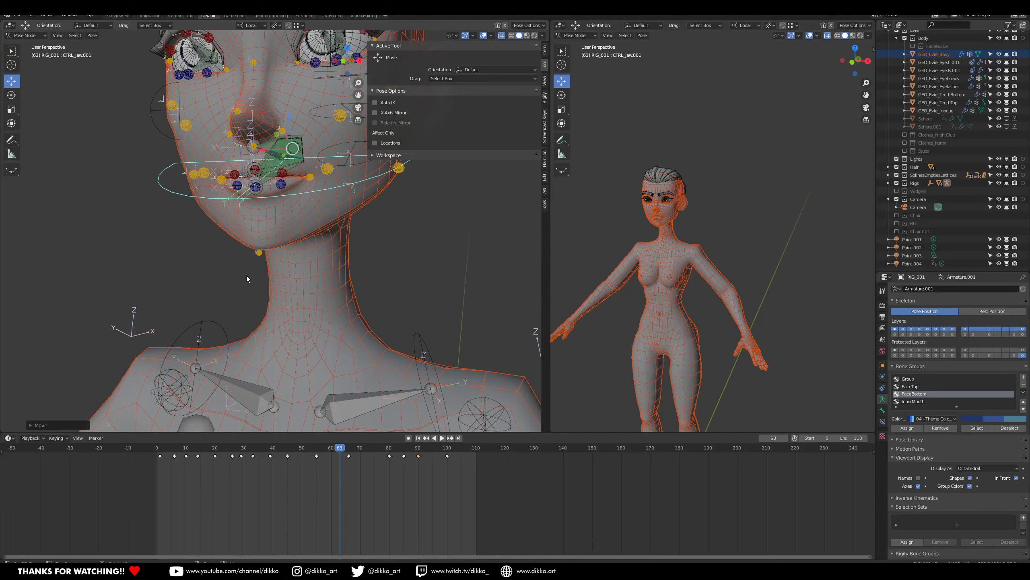
key(r)
click(251, 260)
key(ctrl+z)
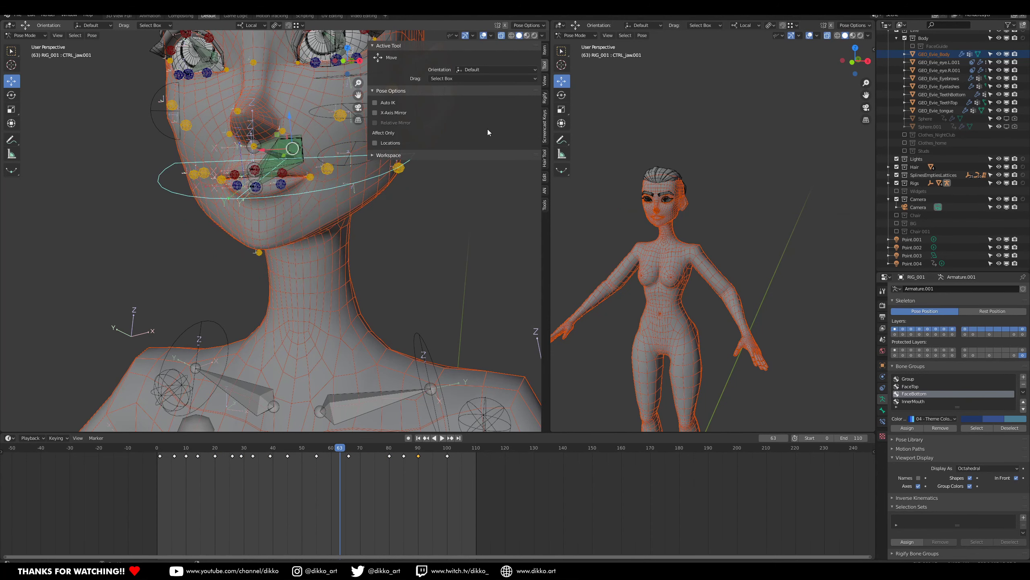
Show the jaw control's transform values and custom properties, test opening the jaw about its local X axis, and undo it.
click(545, 52)
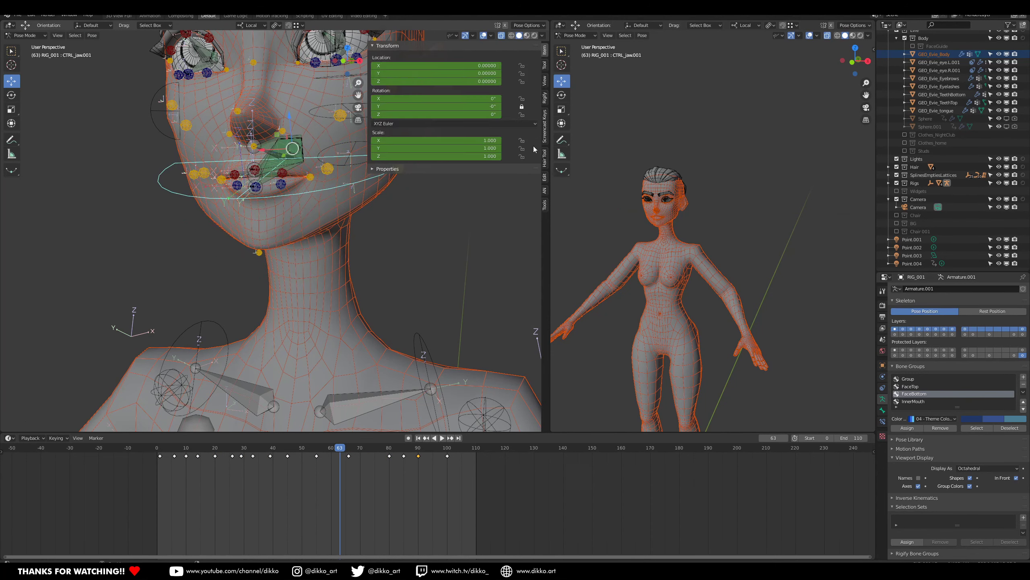
click(407, 170)
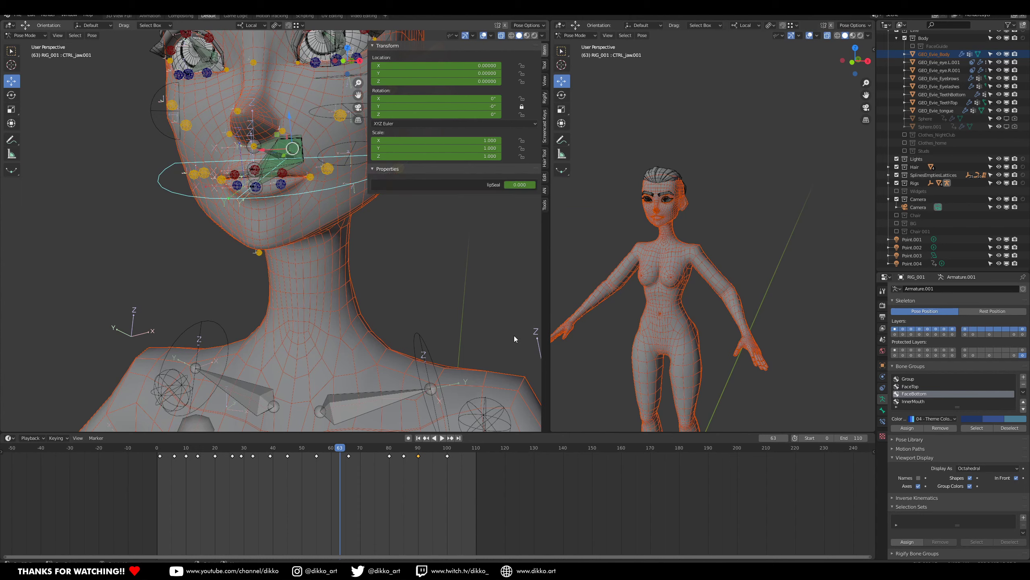
key(r)
key(x)
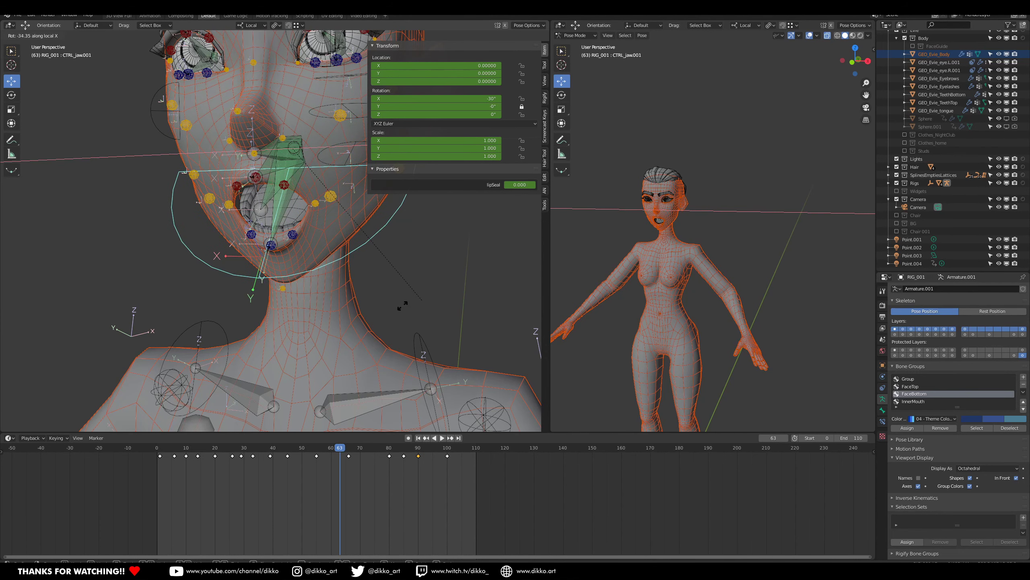
click(442, 299)
key(ctrl+z)
Select the top fleshy-eye parent bone of the character's left eye.
scroll(280, 204, down, 2)
shift+middle_drag(279, 204, 252, 321)
middle_drag(219, 162, 242, 189)
scroll(277, 181, up, 2)
scroll(285, 198, up, 2)
scroll(284, 190, up, 5)
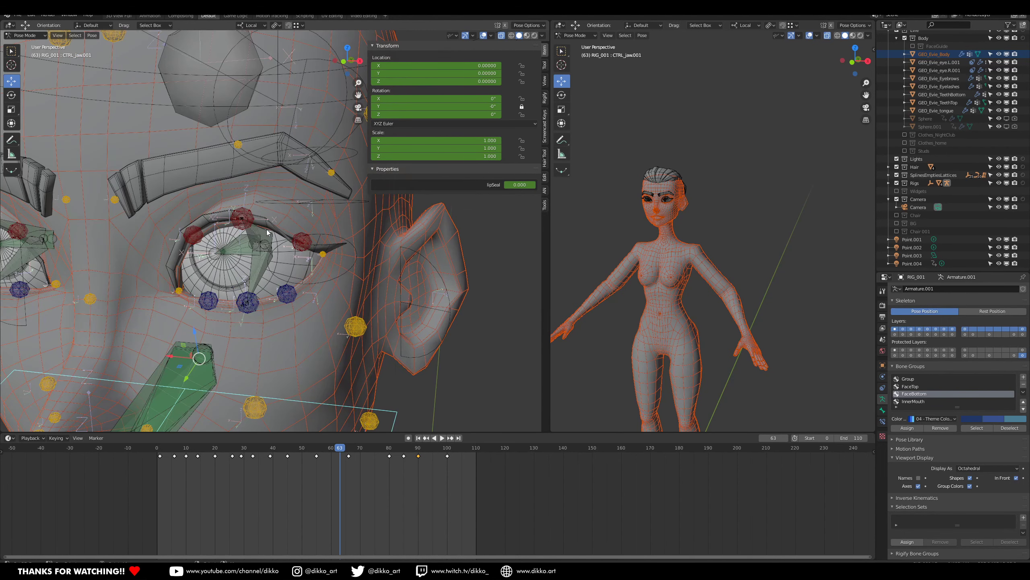
click(268, 233)
Hide the overlays in the second viewport and try rotating the upper eye bone about its local X axis, cancelling the rotation.
scroll(678, 292, up, 8)
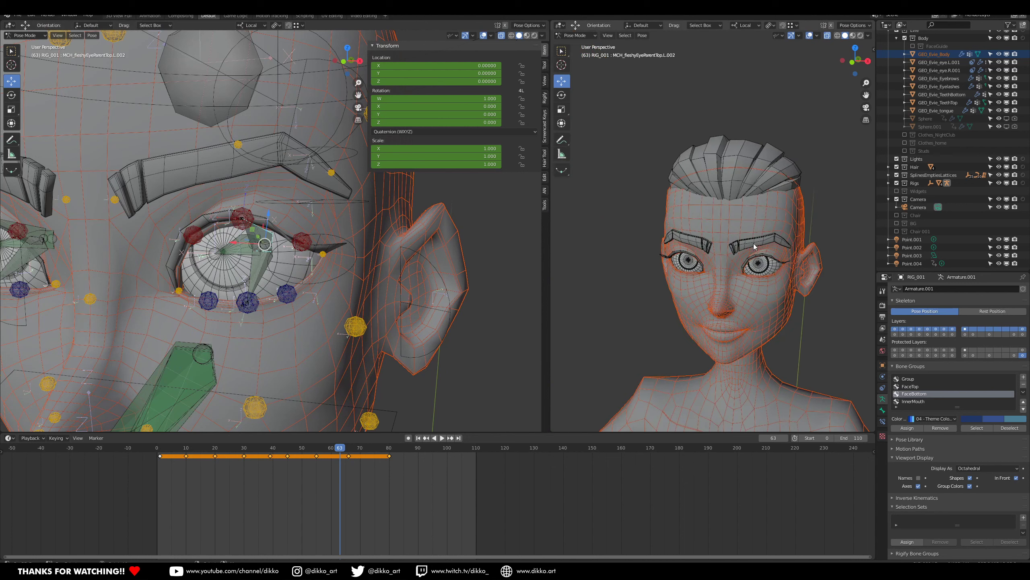
click(810, 37)
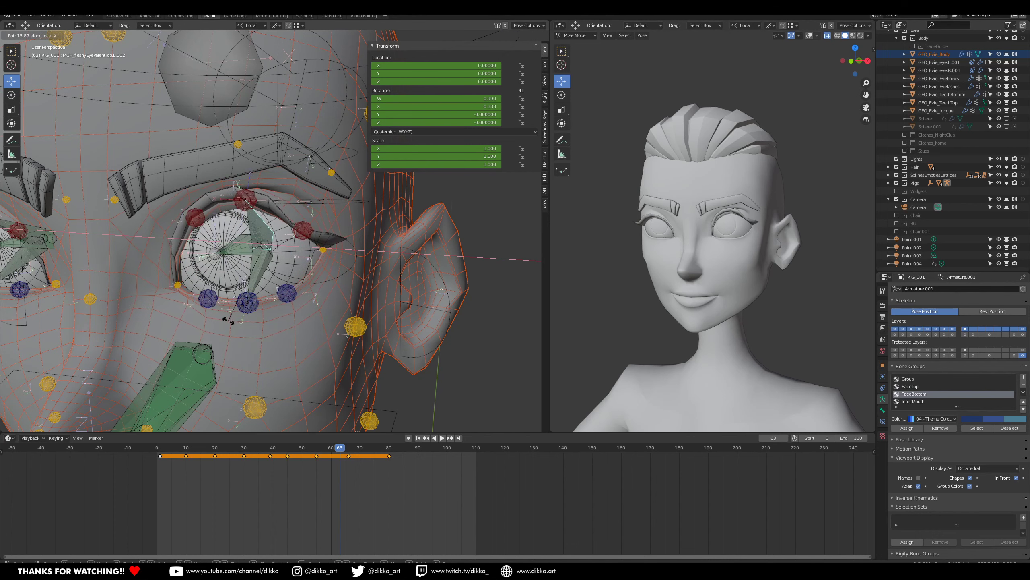
key(Escape)
Select the chest IK control, try moving it down slightly, and undo the move.
scroll(340, 259, down, 10)
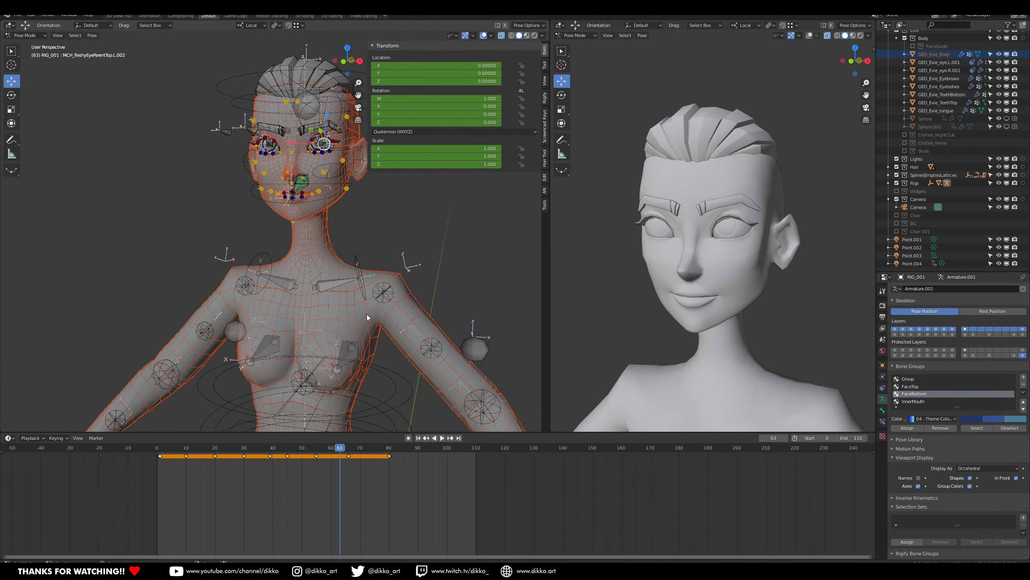
click(327, 261)
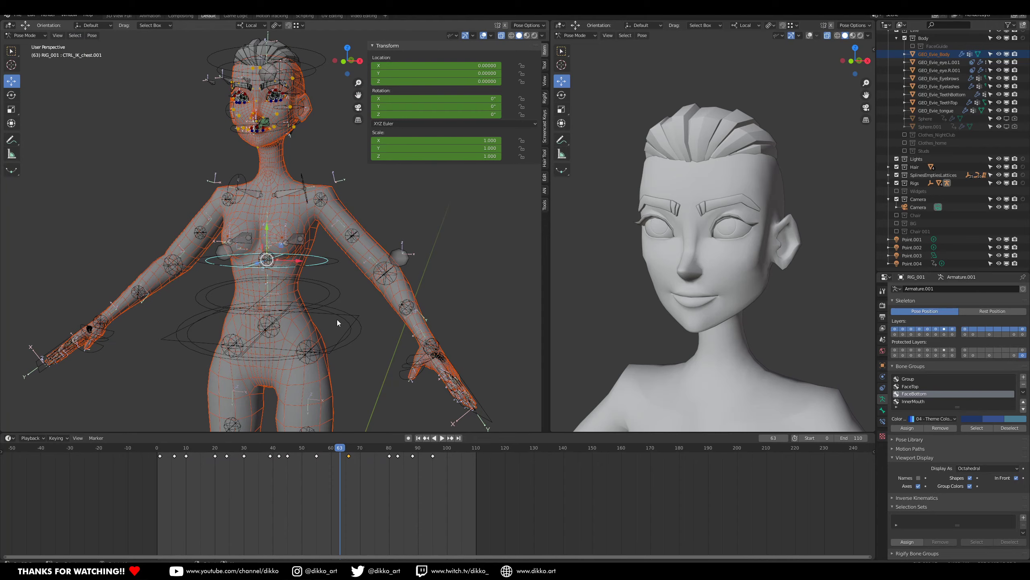
key(g)
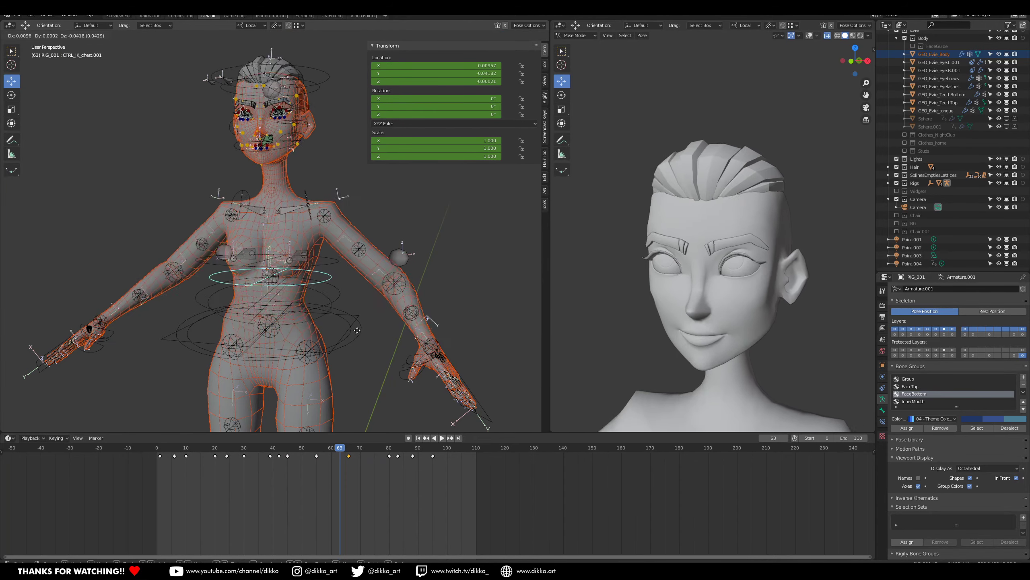
click(344, 298)
key(ctrl+z)
Select the character's left foot control and try raising the foot forward.
scroll(332, 382, down, 4)
shift+middle_drag(331, 386, 337, 295)
middle_drag(337, 295, 338, 361)
click(338, 361)
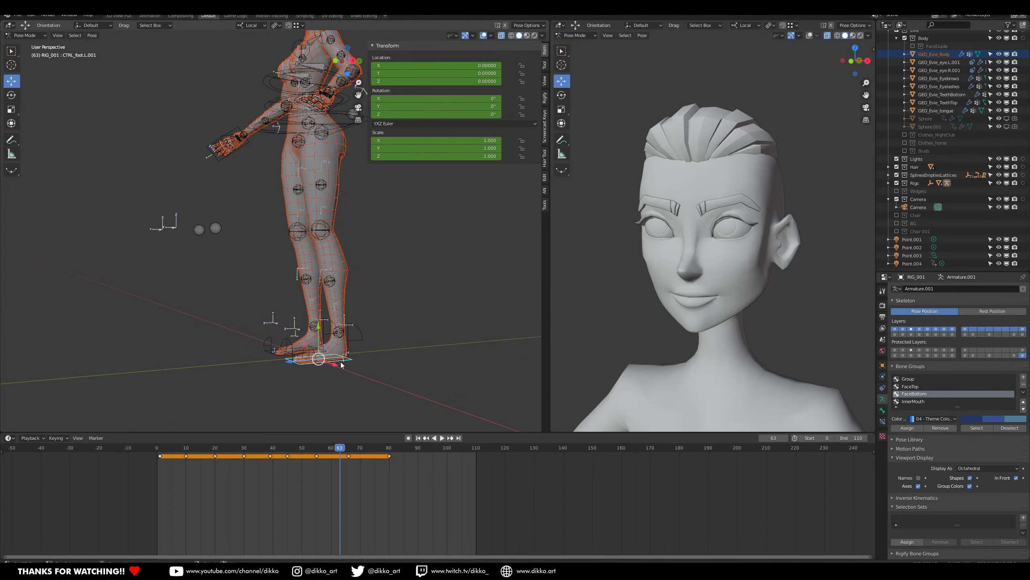
key(g)
middle_drag(247, 280, 309, 276)
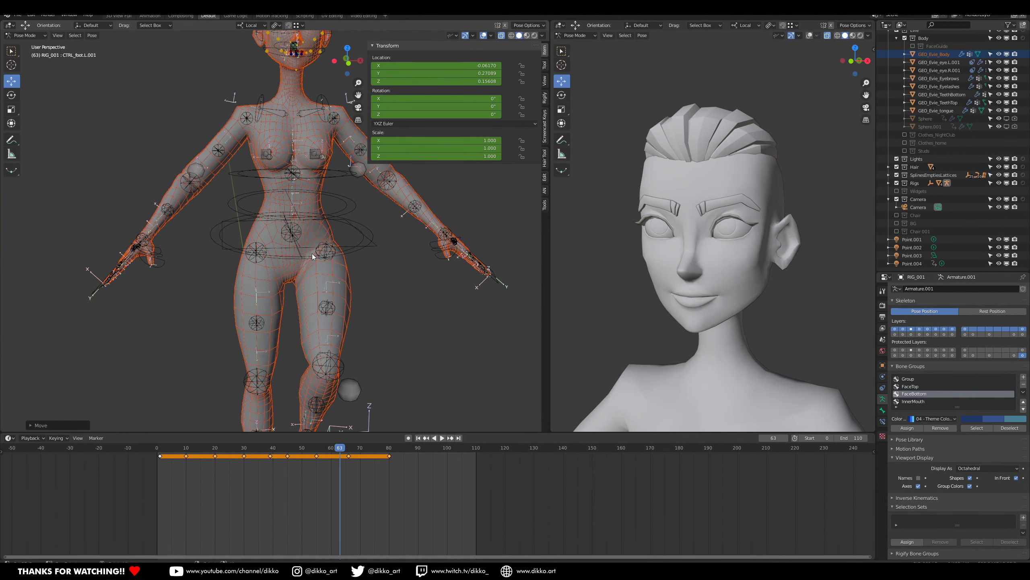
Frame the whole body in the second viewport, try lifting the left foot higher and outward, and clear its location.
scroll(725, 336, down, 9)
middle_drag(706, 381, 720, 302)
scroll(370, 290, down, 2)
shift+middle_drag(369, 337, 375, 284)
scroll(374, 324, up, 2)
key(g)
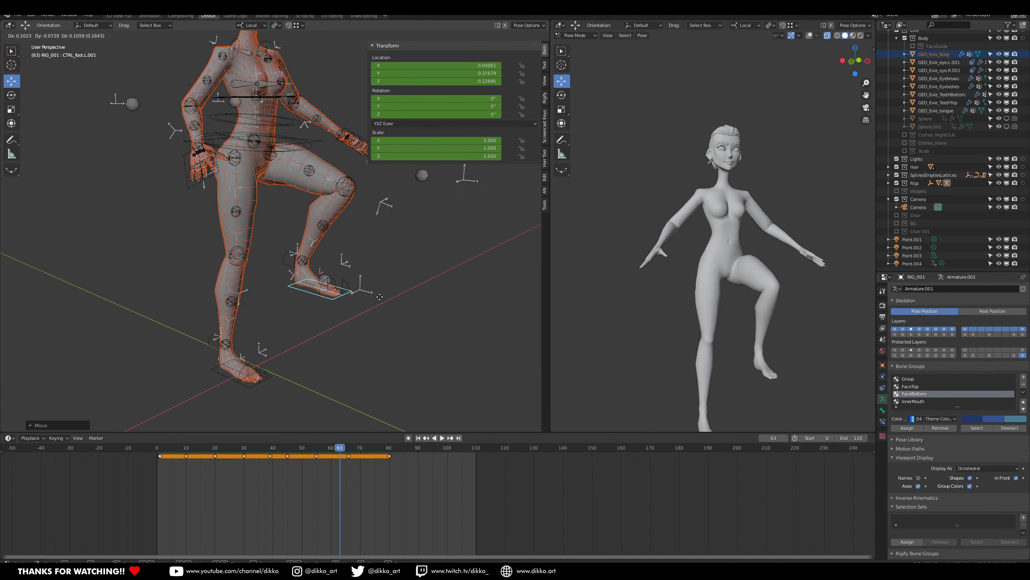
mouse_move(323, 227)
middle_down()
mouse_move(311, 230)
mouse_move(333, 237)
middle_up()
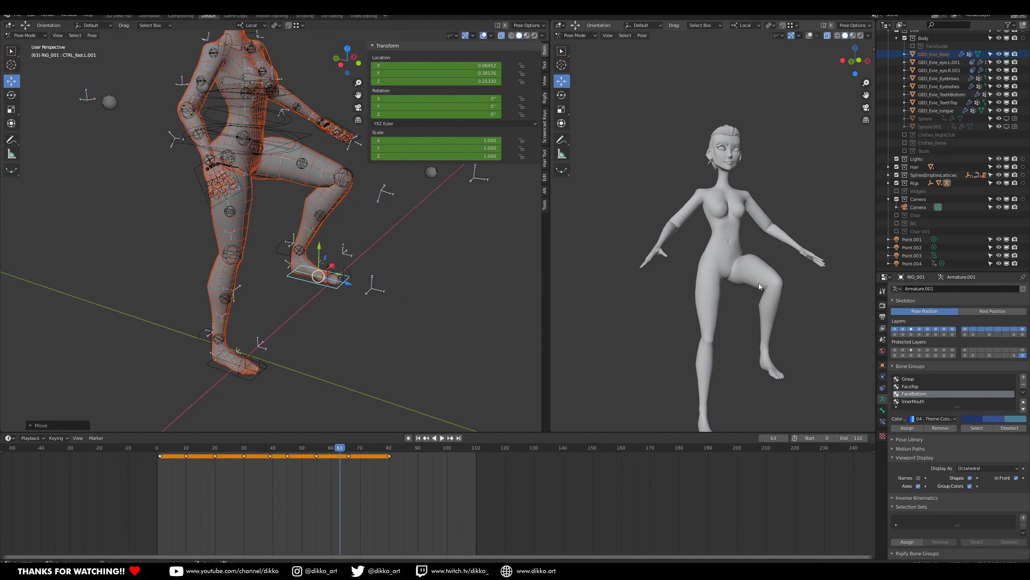
key(g)
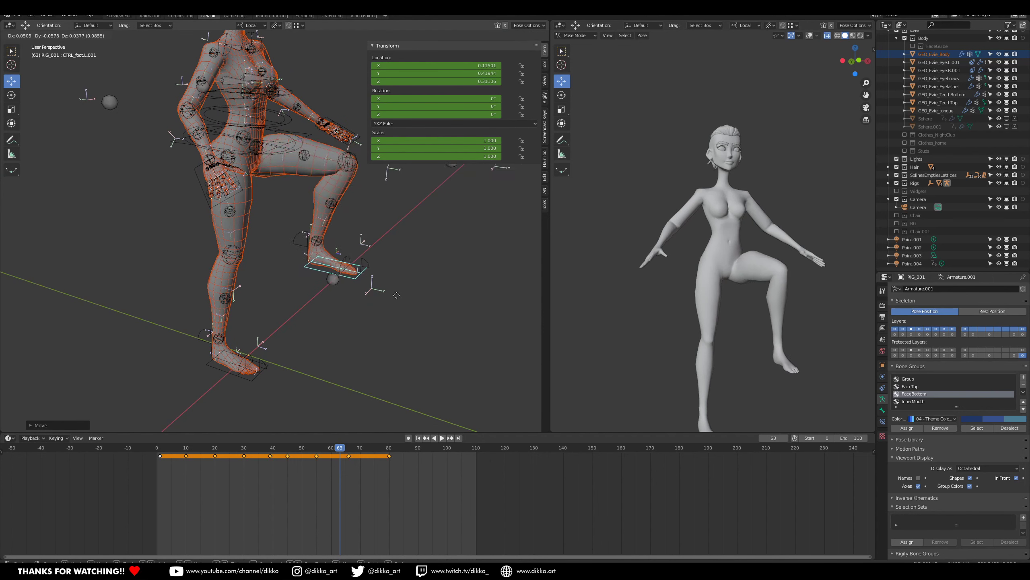
key(alt+g)
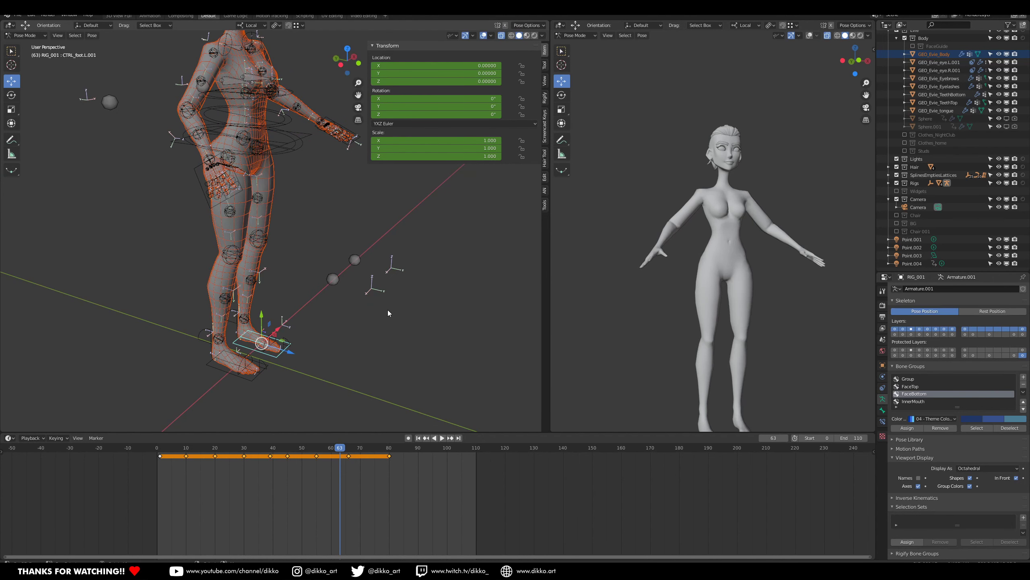
Select the COG control at the hips, try moving it down in side view, and undo the move.
middle_drag(379, 315, 337, 243)
right_click(344, 247)
middle_drag(847, 307, 732, 279)
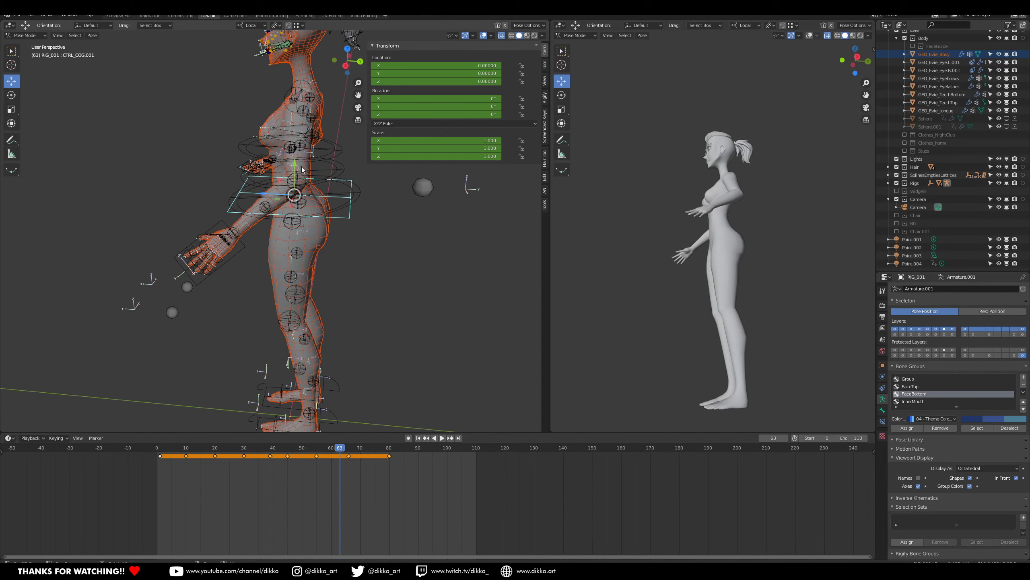
drag(302, 170, 326, 213)
key(ctrl+z)
Show the overlays in the second viewport and frame the character's legs in it.
middle_drag(261, 321, 328, 210)
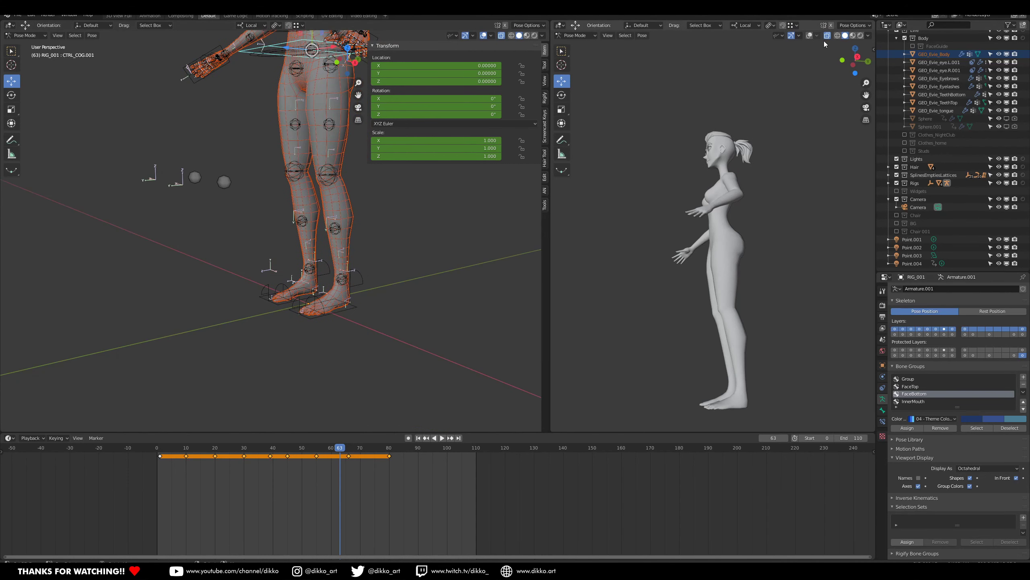
click(810, 36)
scroll(236, 188, up, 2)
middle_drag(319, 171, 293, 220)
scroll(726, 313, up, 6)
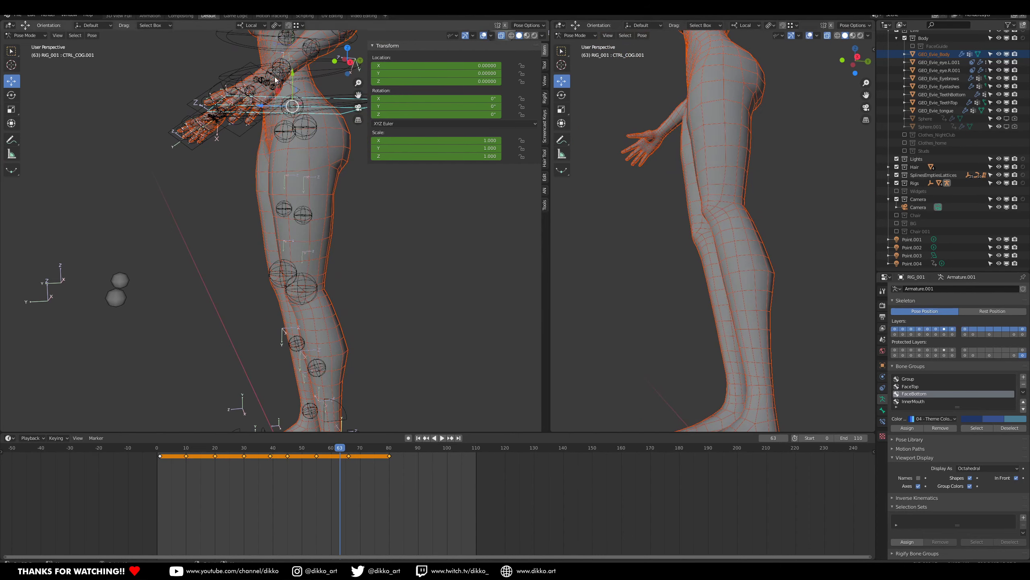
Try lowering the COG control to bend the knees and advance the timeline to frame 64.
drag(282, 80, 284, 150)
middle_drag(280, 247, 311, 270)
key(Right)
Select the left foot's toe-tip control, try rotating it about its local X axis, and undo the rotation.
middle_drag(365, 296, 442, 318)
shift+middle_drag(442, 319, 453, 242)
click(365, 351)
middle_drag(365, 352, 352, 356)
shift+middle_drag(355, 357, 294, 287)
click(295, 287)
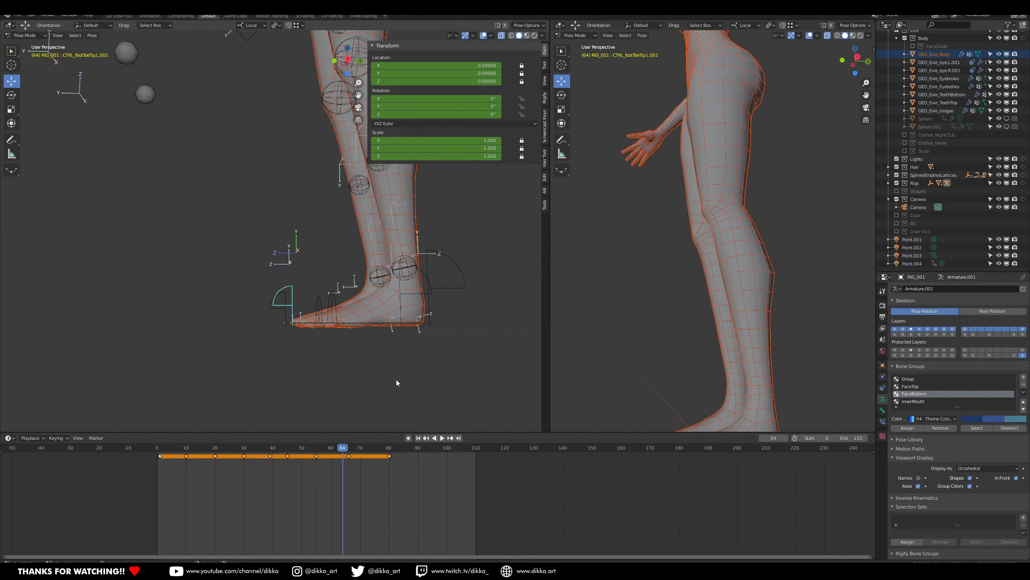
key(r)
key(x)
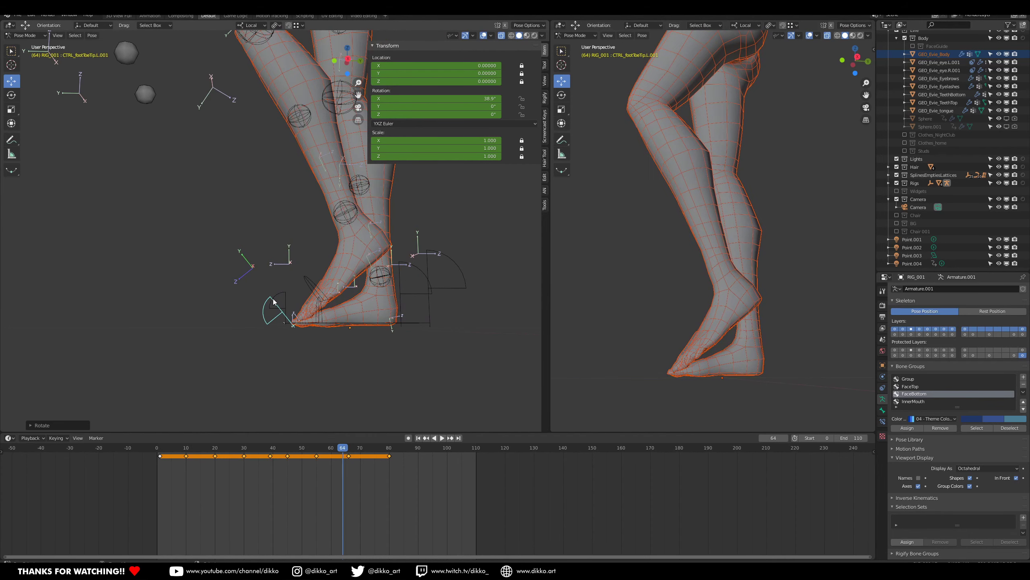
key(ctrl+z)
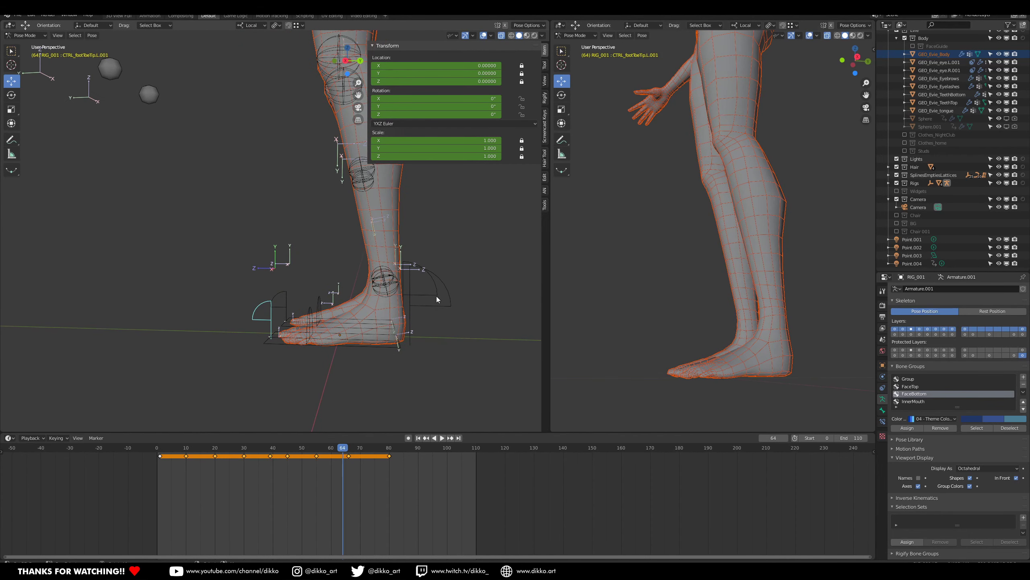
Try rolling the left foot onto its toes by rotating its roll control about local X, and undo it.
key(r)
key(x)
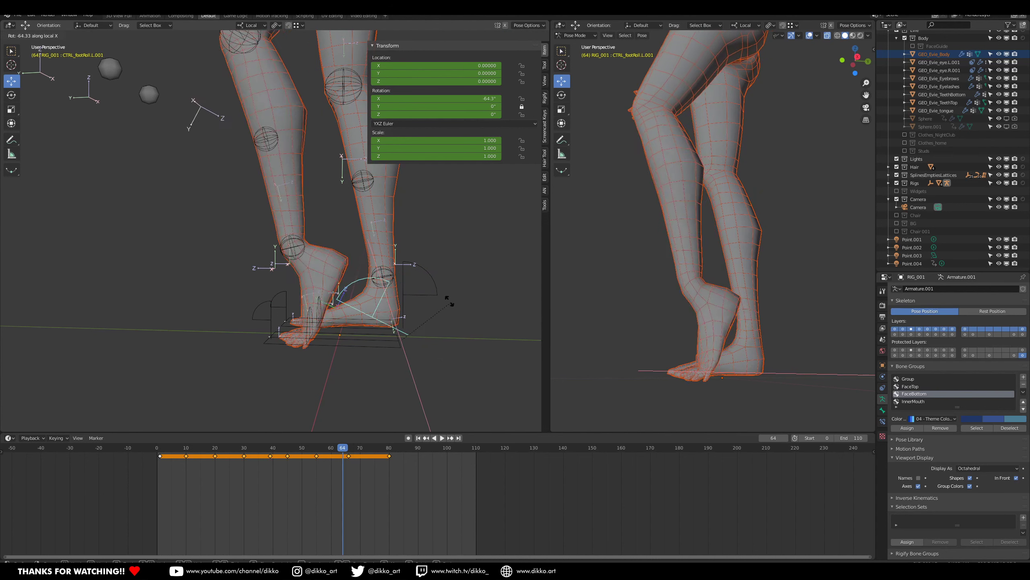
click(373, 353)
middle_drag(373, 354, 715, 368)
middle_drag(326, 300, 408, 313)
key(ctrl+z)
scroll(324, 182, down, 3)
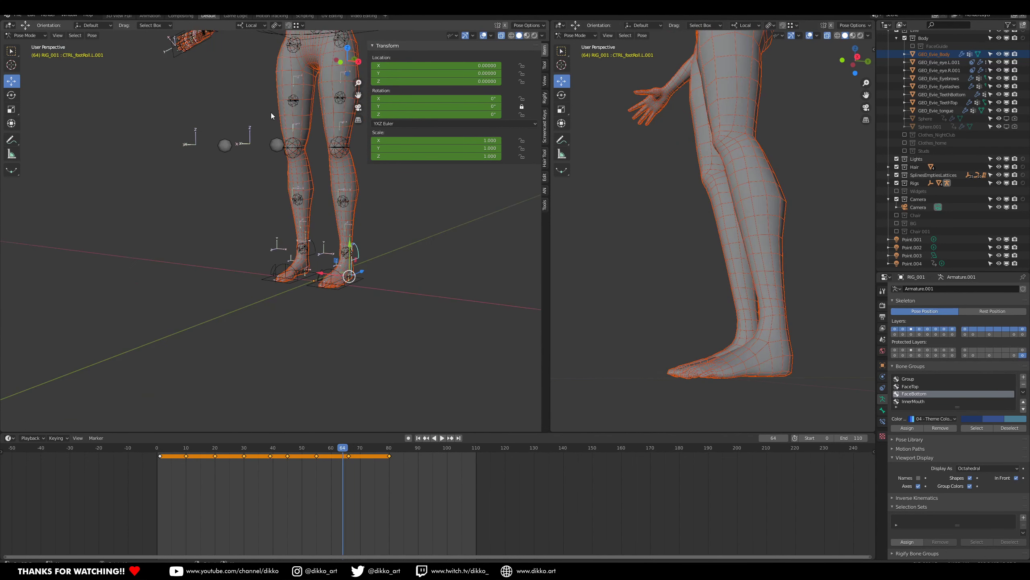
Select the left hand's three thumb controls, try curling the thumb about their local X axes, and clear the rotation.
scroll(262, 146, down, 1)
shift+middle_drag(254, 82, 353, 164)
scroll(278, 237, up, 6)
scroll(354, 167, down, 4)
middle_drag(685, 127, 807, 260)
shift+middle_drag(808, 260, 747, 213)
middle_drag(170, 211, 200, 282)
click(199, 281)
shift+click(328, 262)
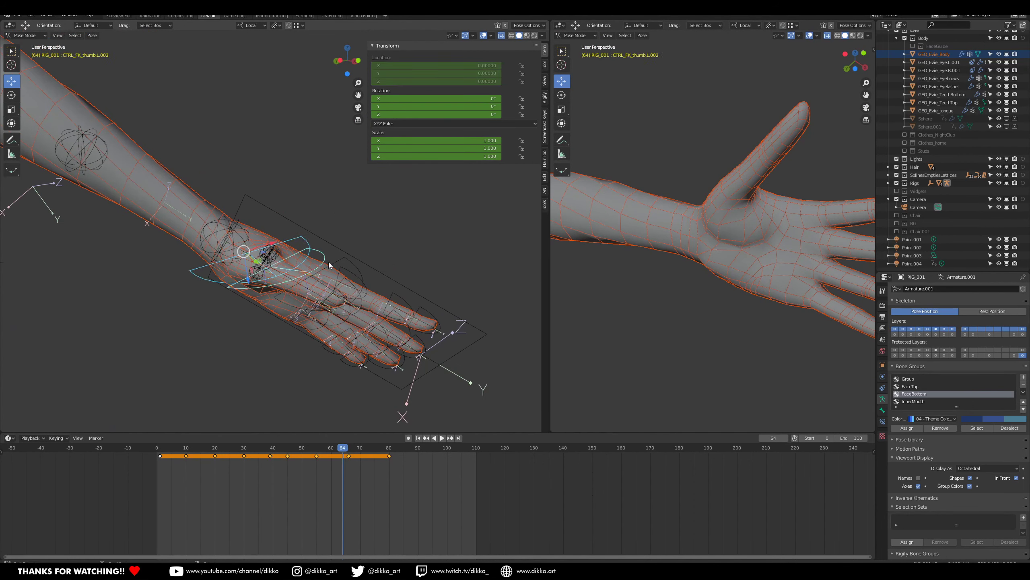
shift+click(350, 259)
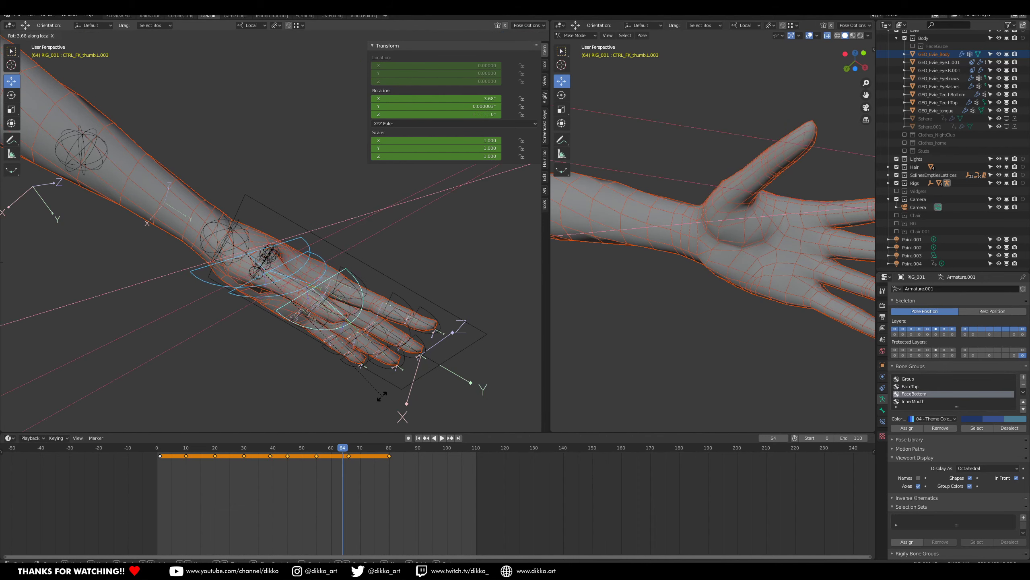
key(x)
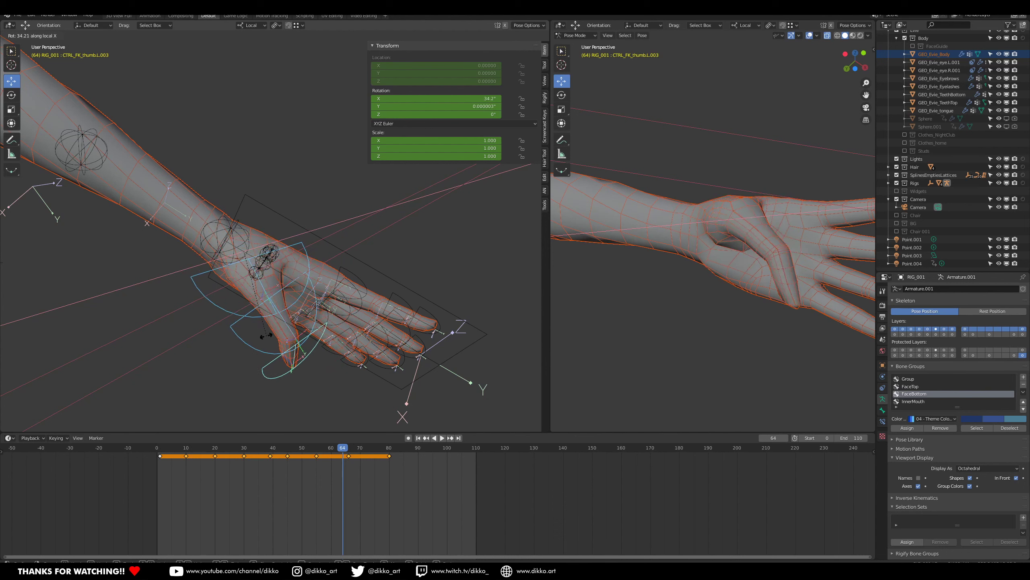
key(alt+r)
Stretch the left arm far outward and scale its elbow tweak control to 3.821 along local Y.
scroll(266, 258, down, 5)
middle_drag(264, 258, 339, 221)
scroll(339, 224, down, 5)
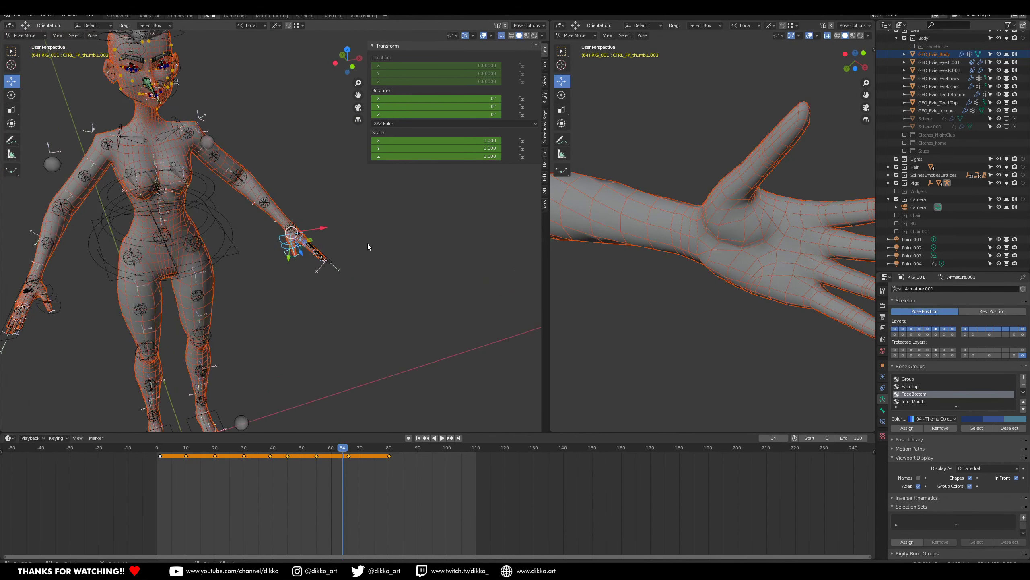
scroll(688, 229, down, 6)
scroll(688, 228, down, 3)
middle_drag(686, 231, 590, 321)
mouse_move(393, 259)
middle_down()
mouse_move(411, 271)
mouse_move(391, 244)
mouse_move(383, 257)
mouse_move(396, 253)
middle_up()
click(396, 252)
key(g)
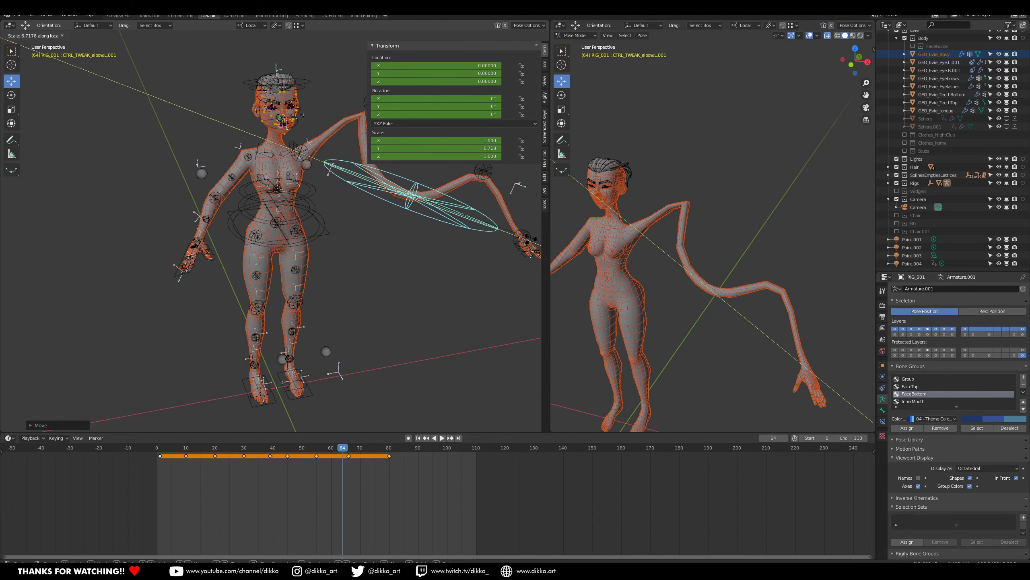
middle_drag(286, 240, 435, 287)
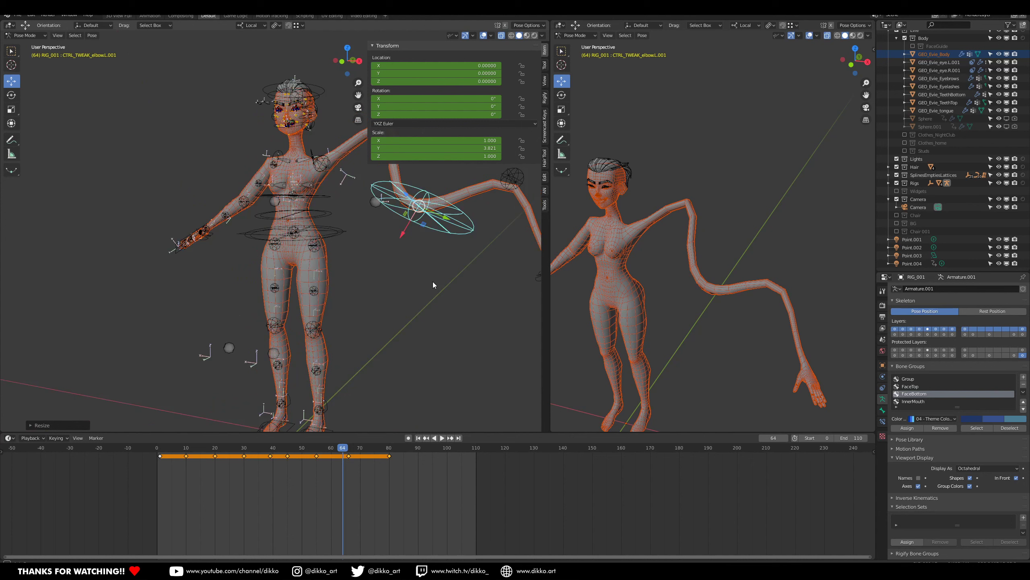
Clear the location of all the rig's bones to bring the stretched arm back, and deselect everything.
key(a)
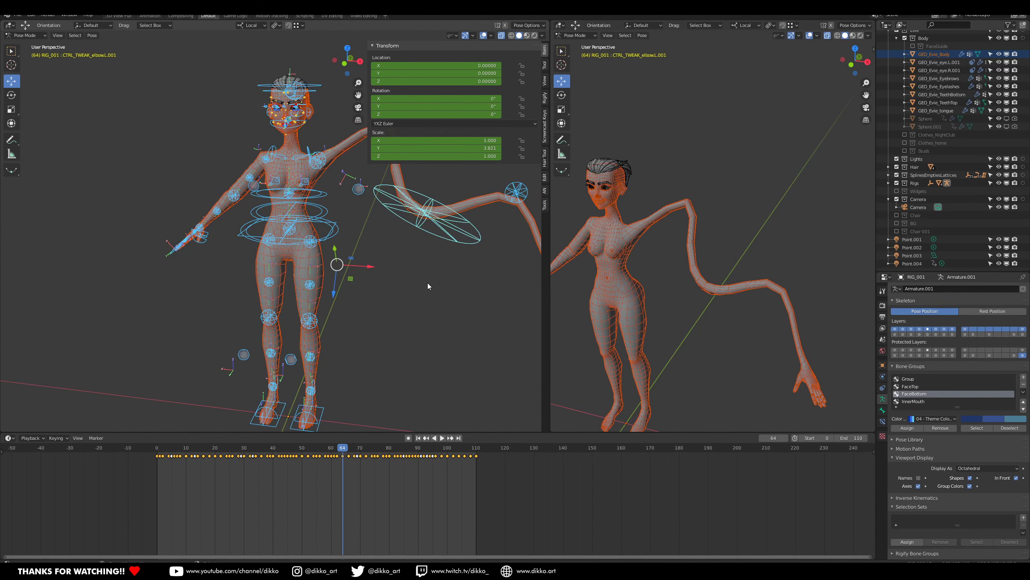
key(alt+g)
middle_drag(215, 181, 250, 250)
scroll(251, 250, up, 2)
scroll(337, 272, up, 2)
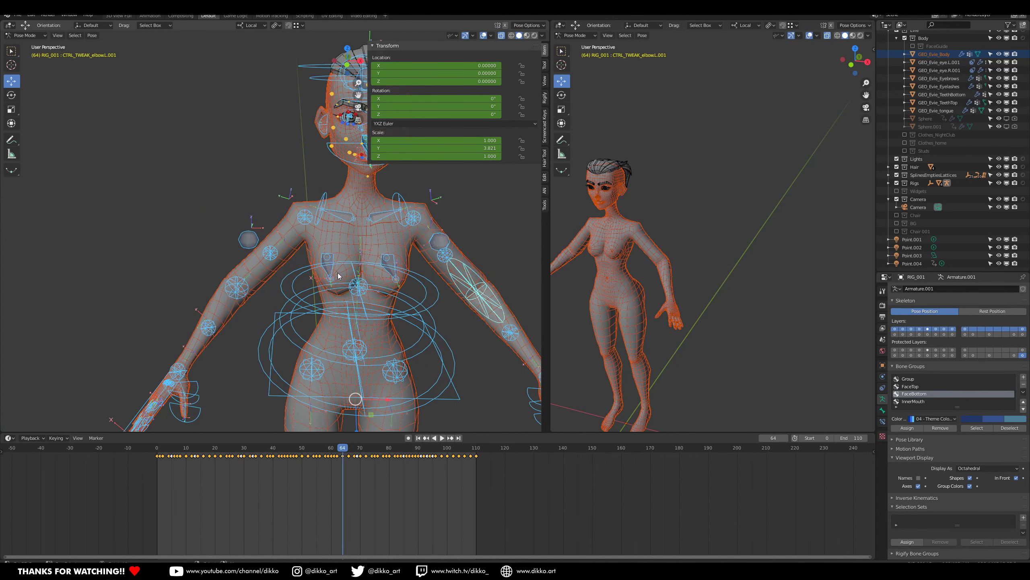
shift+middle_drag(341, 274, 383, 345)
middle_drag(383, 345, 294, 260)
scroll(357, 332, up, 3)
scroll(319, 256, down, 3)
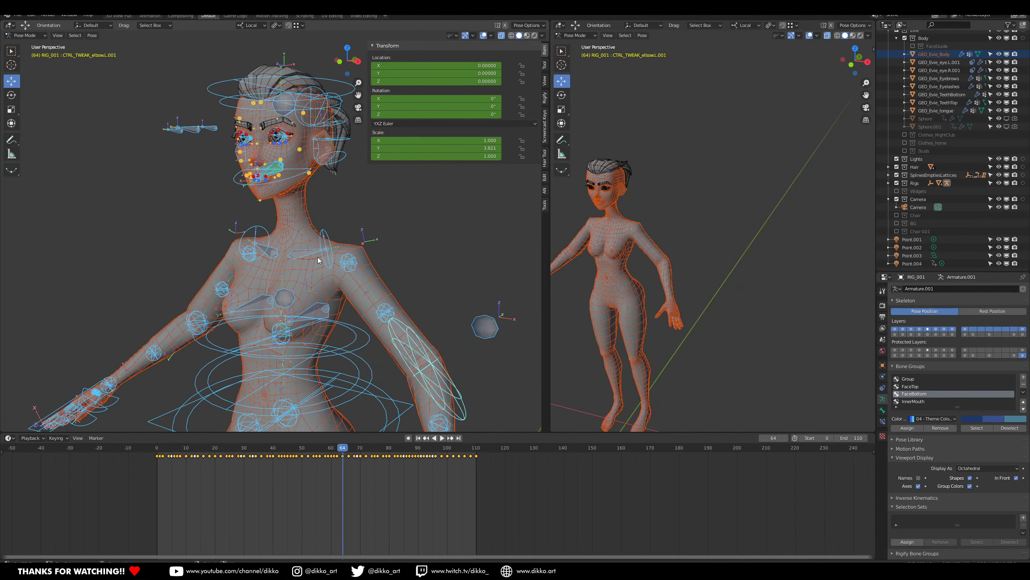
click(362, 198)
middle_drag(311, 218, 367, 208)
scroll(367, 208, up, 2)
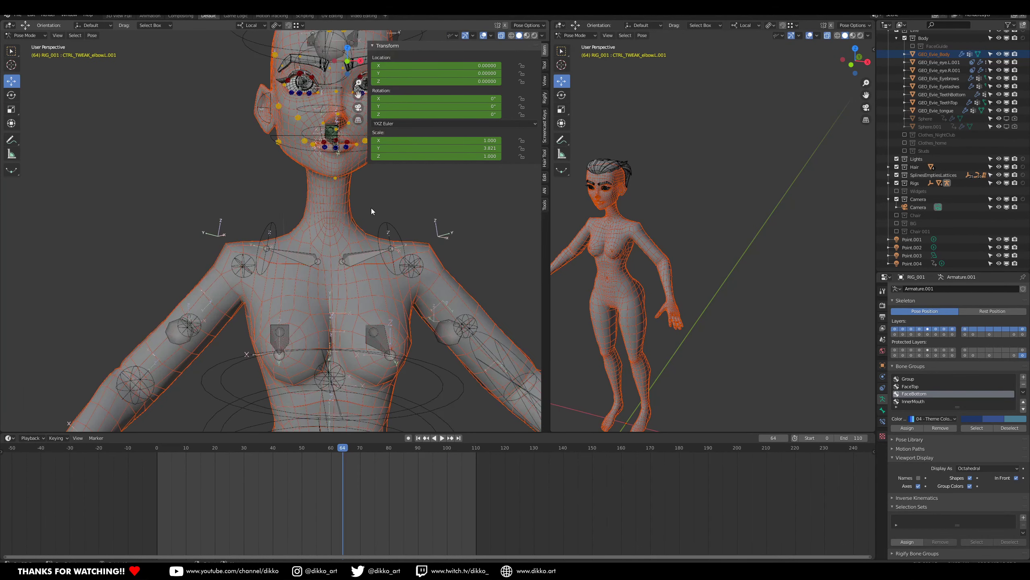
Switch the rig from Pose Mode to Object Mode and deselect all objects.
middle_drag(298, 222, 354, 279)
scroll(354, 279, down, 2)
middle_drag(327, 347, 346, 376)
scroll(345, 376, down, 3)
shift+middle_drag(346, 375, 327, 263)
scroll(327, 263, down, 1)
middle_drag(271, 304, 322, 268)
scroll(266, 333, down, 3)
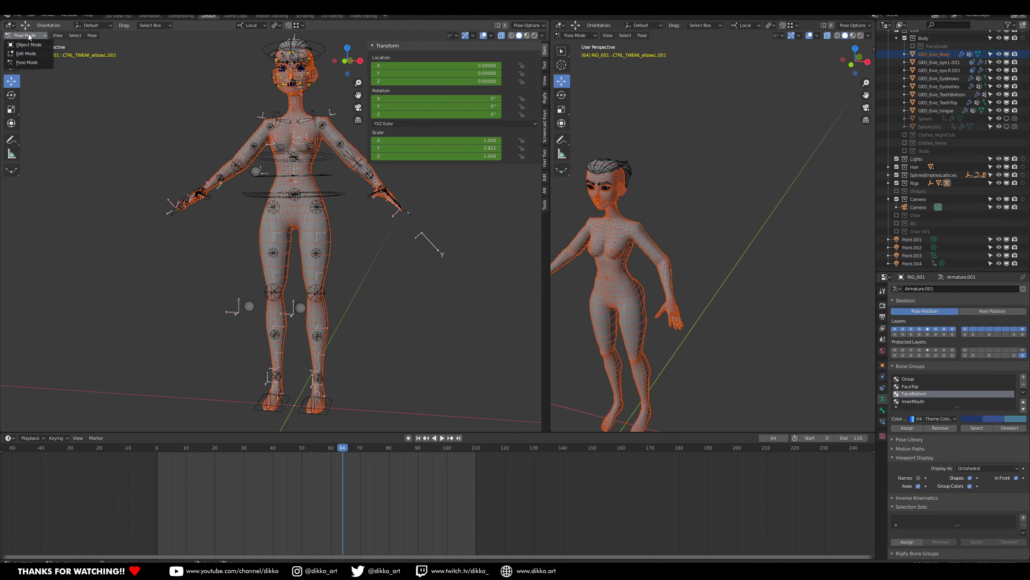
click(29, 45)
click(239, 240)
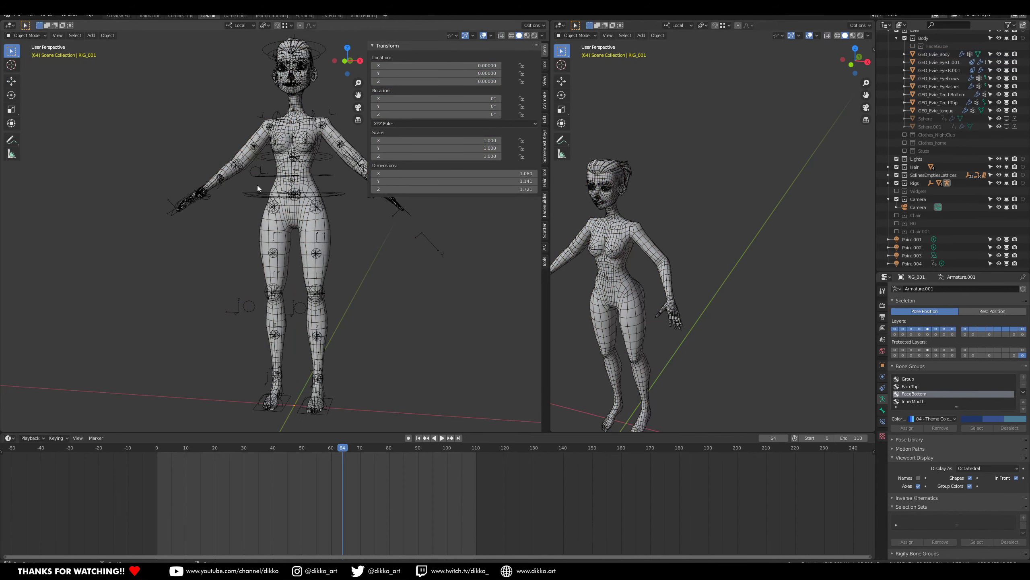
Reselect the rig by its foot controls and return it to Pose Mode.
middle_drag(257, 185, 312, 287)
scroll(365, 284, up, 2)
scroll(346, 272, up, 3)
scroll(341, 284, down, 3)
shift+middle_drag(326, 326, 314, 209)
scroll(338, 279, down, 2)
shift+middle_drag(292, 169, 296, 246)
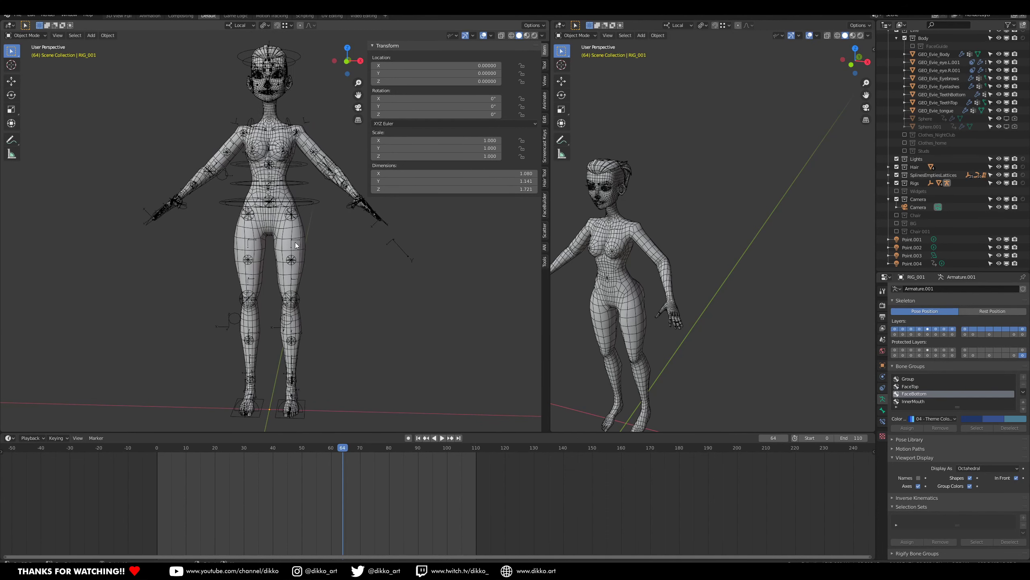
click(303, 419)
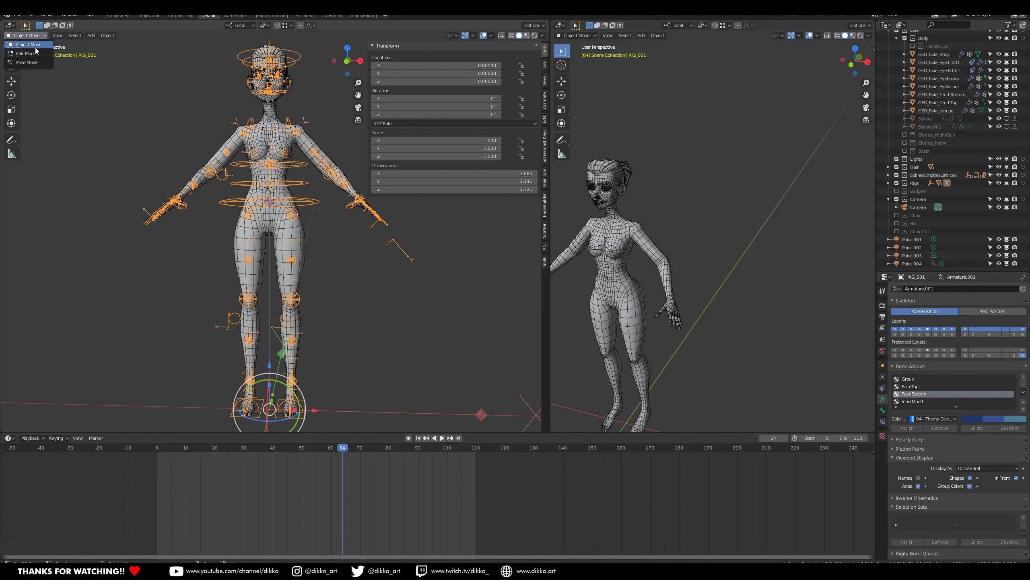
click(27, 62)
middle_drag(324, 370, 319, 376)
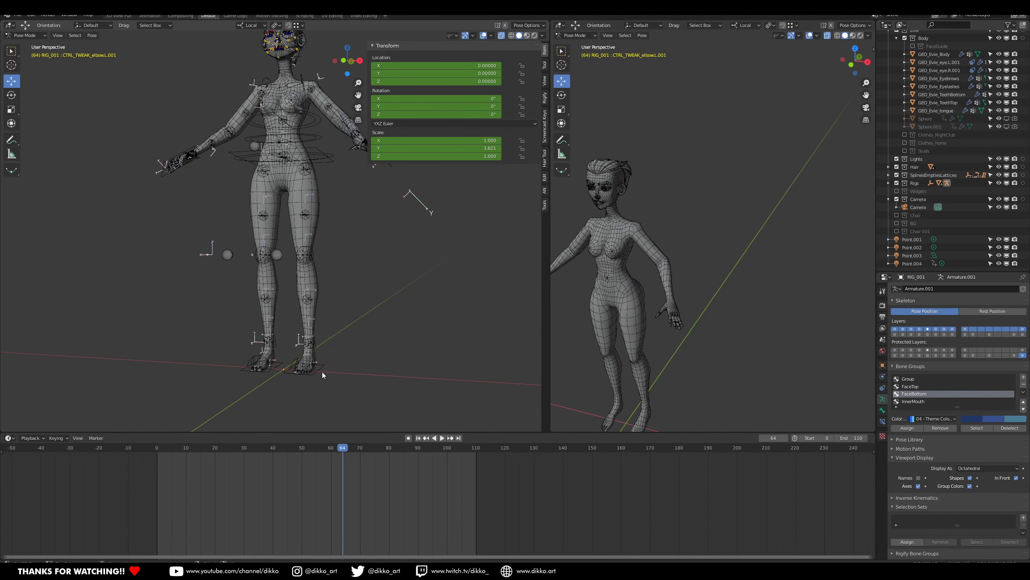
Select a foot control, try raising it straight up, and undo the move.
click(314, 377)
drag(307, 338, 313, 254)
key(ctrl+z)
Move the left foot control to about 0.46 on Y and 0.45 on Z, raising the bent leg forward.
middle_drag(329, 341, 325, 347)
shift+middle_drag(325, 347, 322, 385)
click(366, 367)
mouse_move(318, 377)
middle_down()
mouse_move(134, 371)
mouse_move(531, 370)
mouse_move(446, 374)
mouse_move(356, 332)
mouse_move(378, 346)
mouse_move(319, 383)
middle_up()
click(289, 393)
click(298, 287)
middle_drag(298, 287, 371, 351)
key(g)
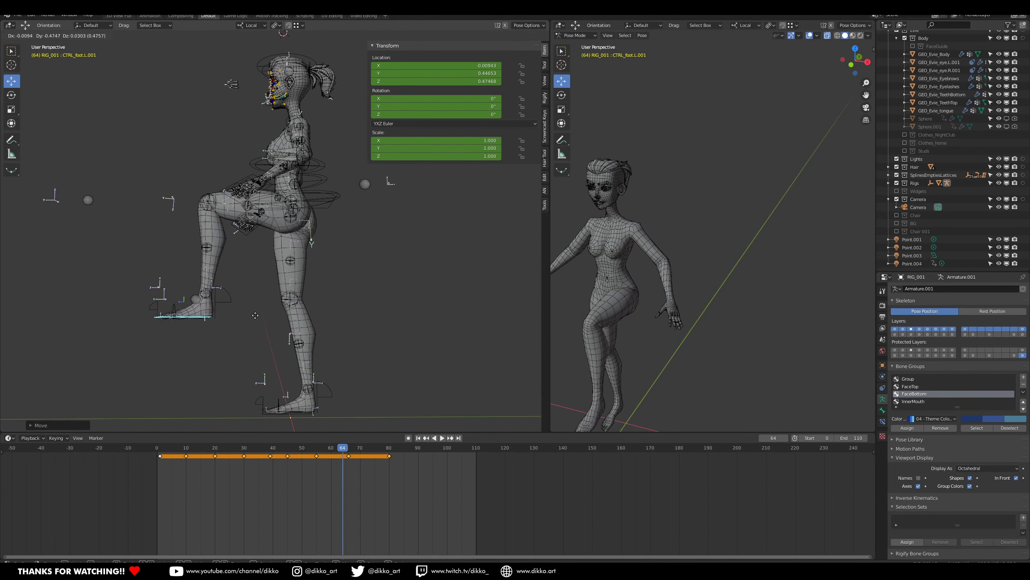
click(262, 312)
middle_drag(229, 304, 349, 323)
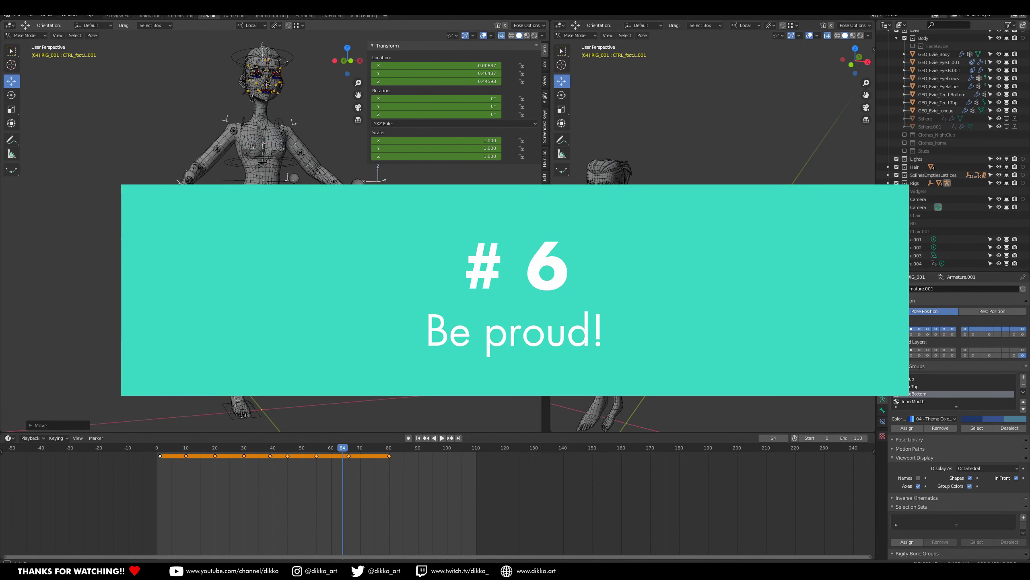
scroll(284, 313, up, 4)
middle_drag(285, 313, 324, 294)
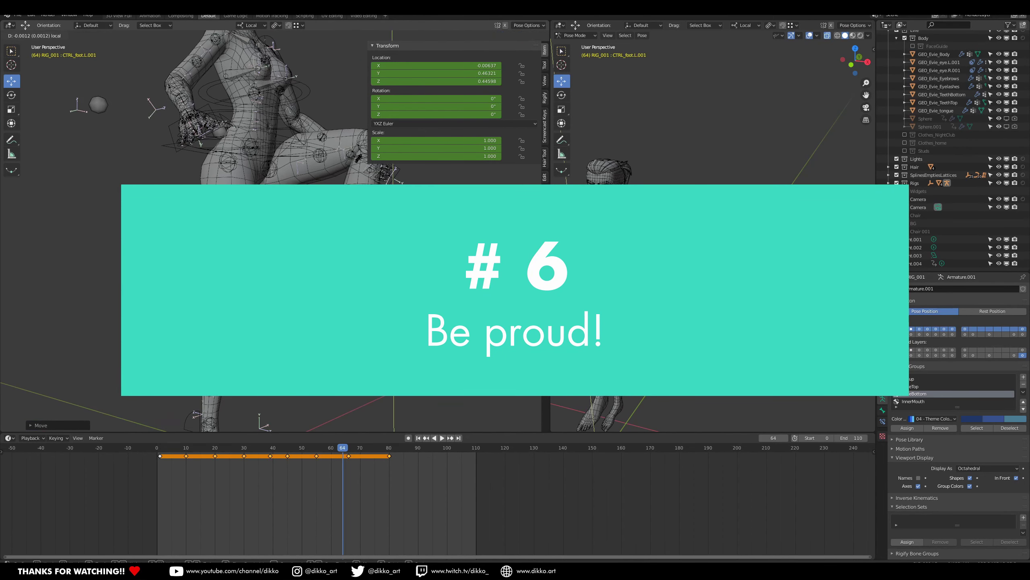
Move the left foot control to about 0.24 on Y and -0.13 on Z, and rotate its foot-roll control about -44° on X.
click(381, 345)
middle_drag(381, 344, 240, 330)
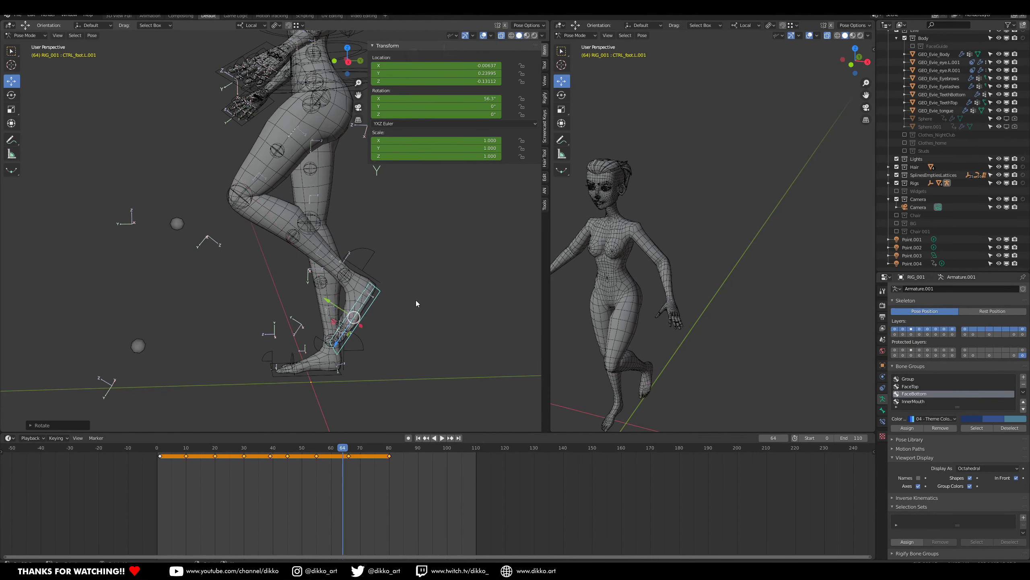
key(x)
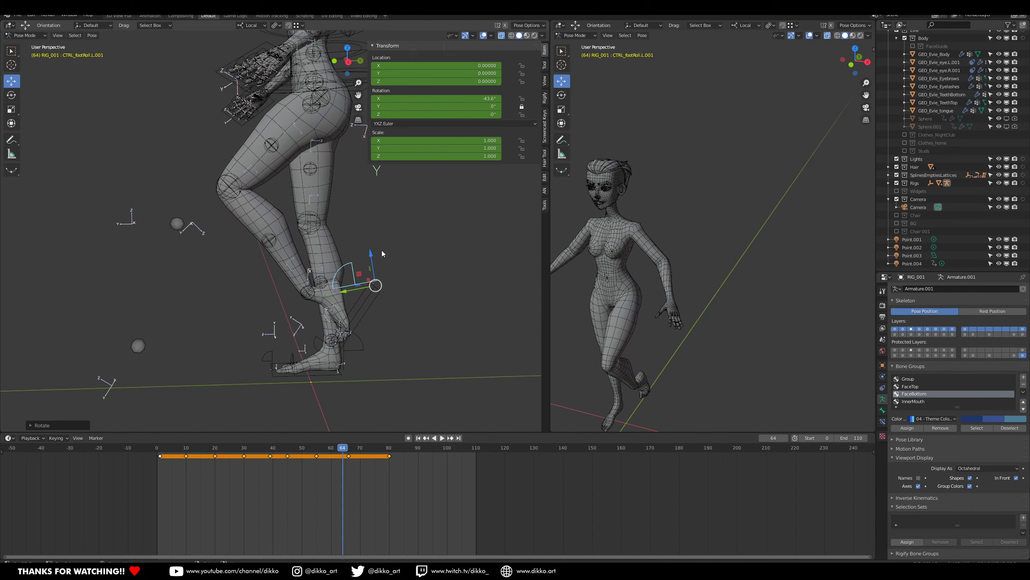
Select the three left thumb controls and rotate them about 32° on X to curl the thumb.
middle_drag(381, 257, 316, 266)
scroll(325, 305, up, 3)
scroll(326, 305, down, 1)
scroll(301, 266, up, 4)
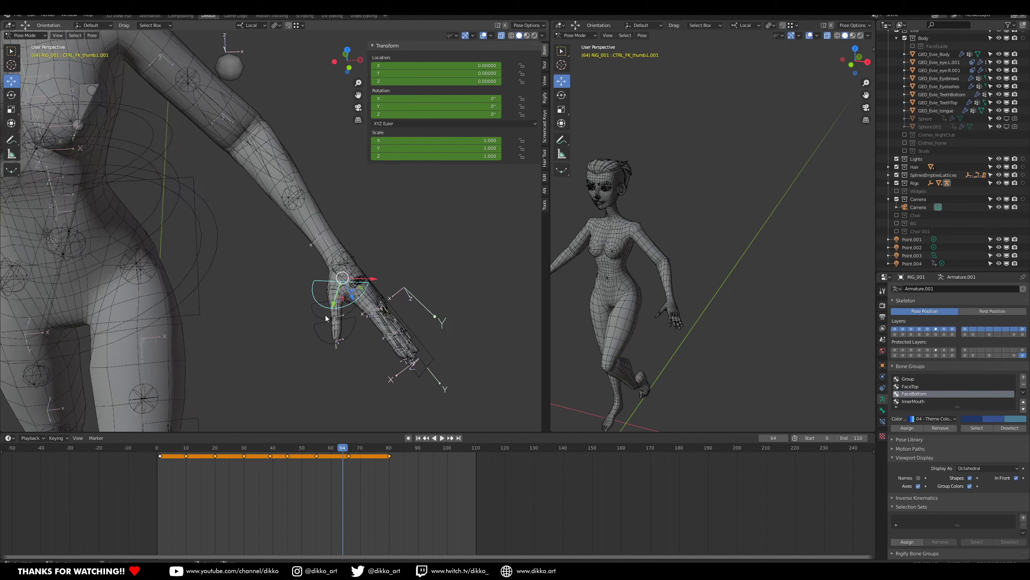
click(323, 332)
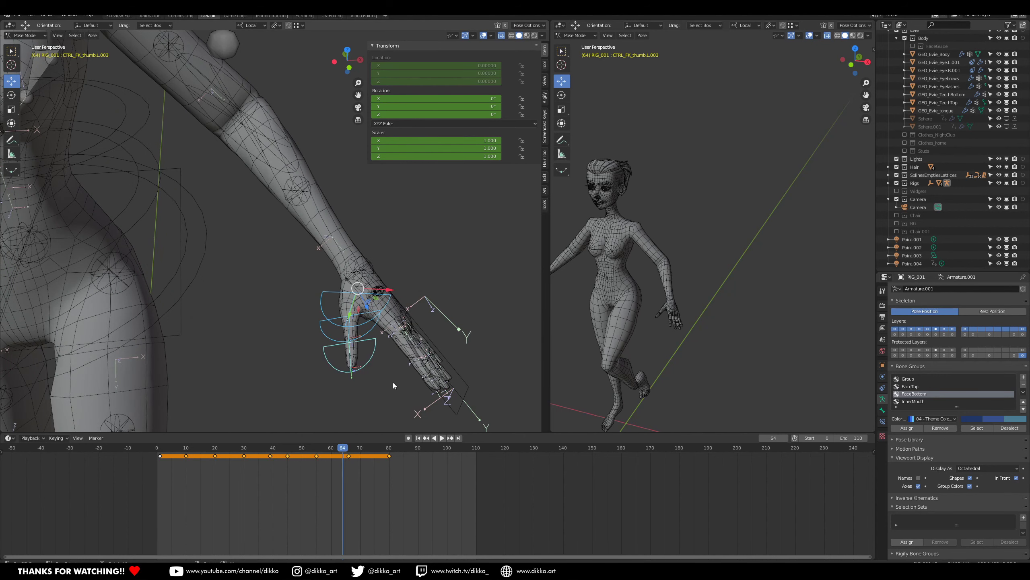
key(r)
key(x)
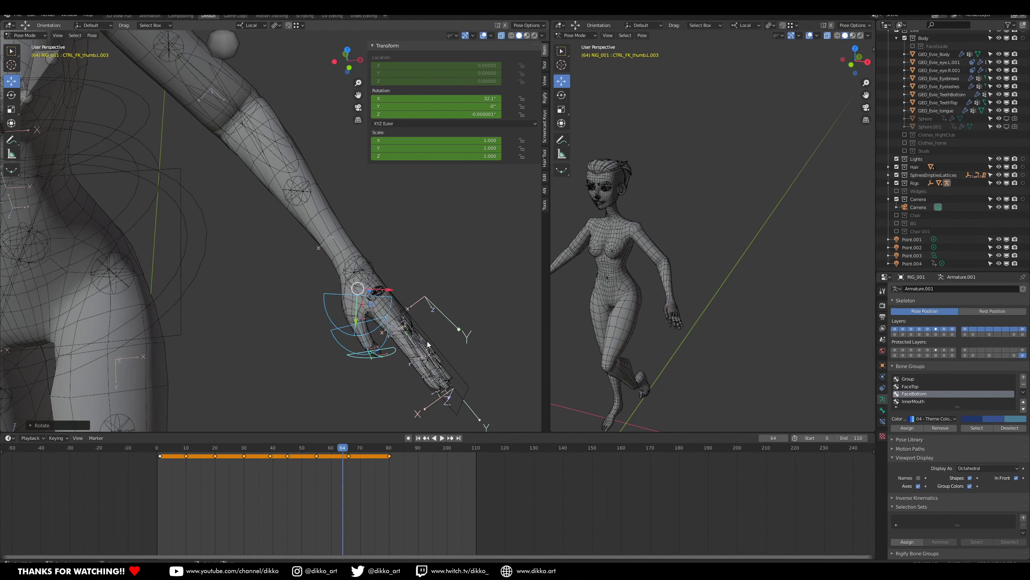
Clear the rotation and location of all rig controls to return the character to its default pose.
scroll(427, 341, down, 6)
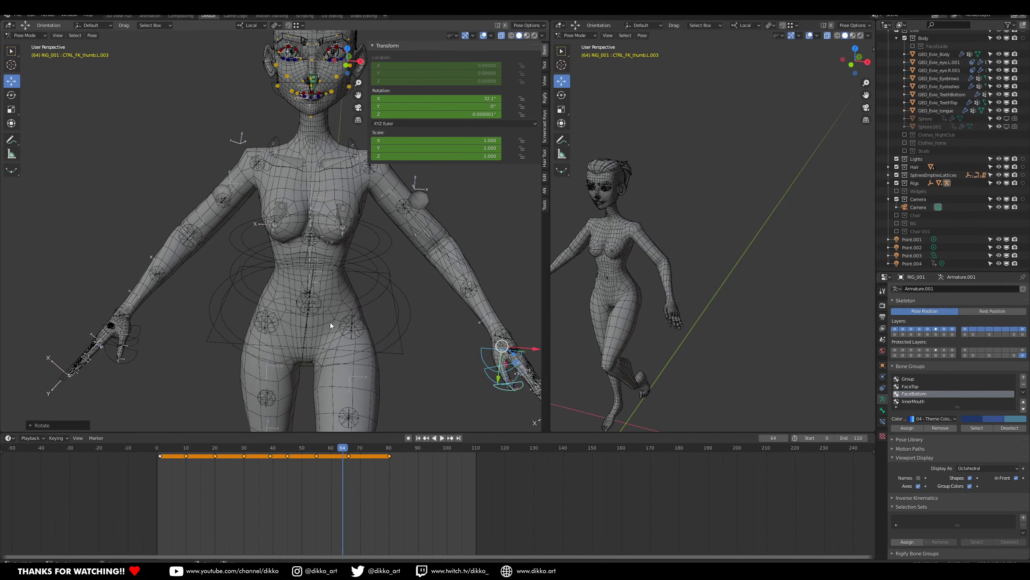
scroll(350, 259, up, 3)
middle_drag(451, 285, 354, 243)
key(alt+r)
key(alt+g)
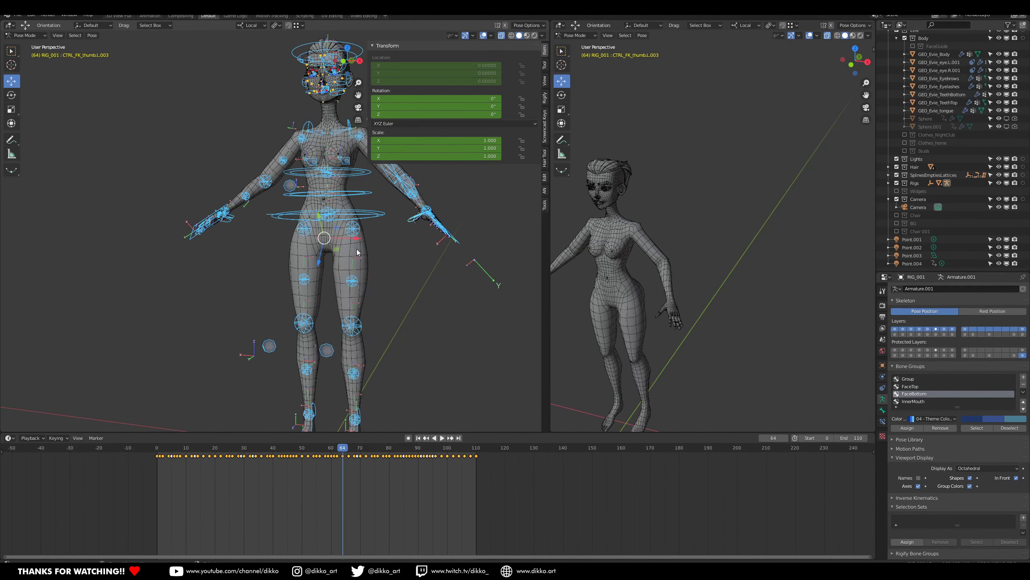
Select the centre-of-gravity control at the hips and examine the character's body, face and arms from several angles.
middle_drag(356, 249, 335, 257)
scroll(383, 229, up, 5)
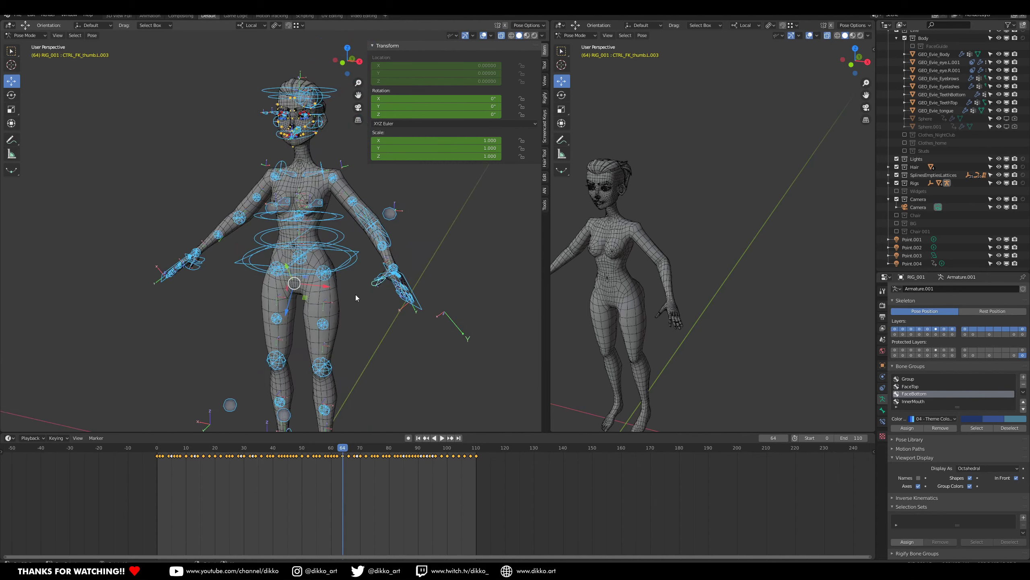
click(411, 266)
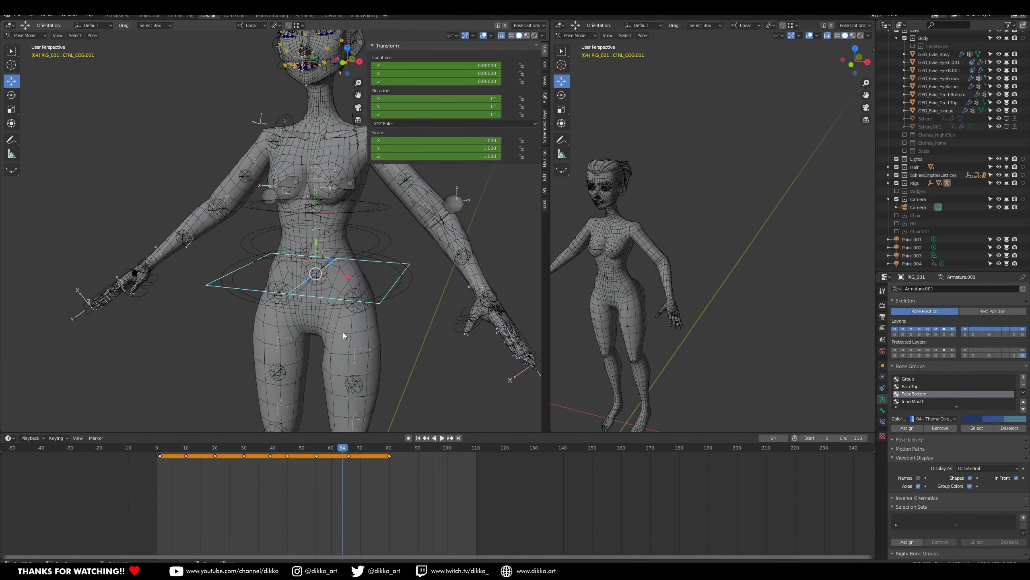
mouse_move(345, 334)
middle_down()
mouse_move(389, 335)
mouse_move(314, 332)
mouse_move(360, 333)
middle_up()
scroll(360, 333, up, 3)
scroll(361, 333, down, 2)
shift+middle_drag(331, 250, 506, 379)
scroll(311, 315, down, 2)
middle_drag(361, 322, 321, 339)
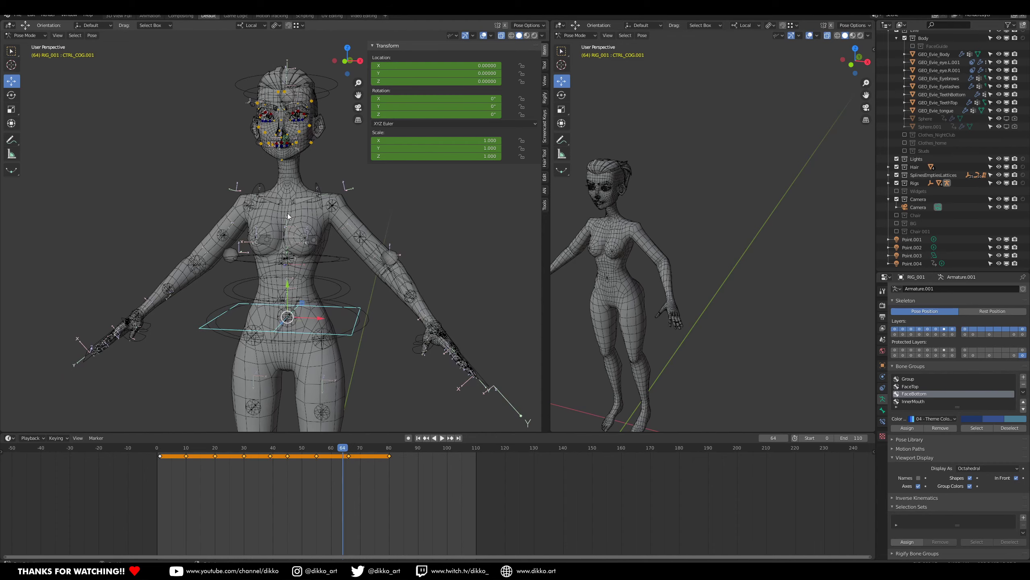
middle_drag(286, 211, 357, 311)
scroll(395, 354, up, 1)
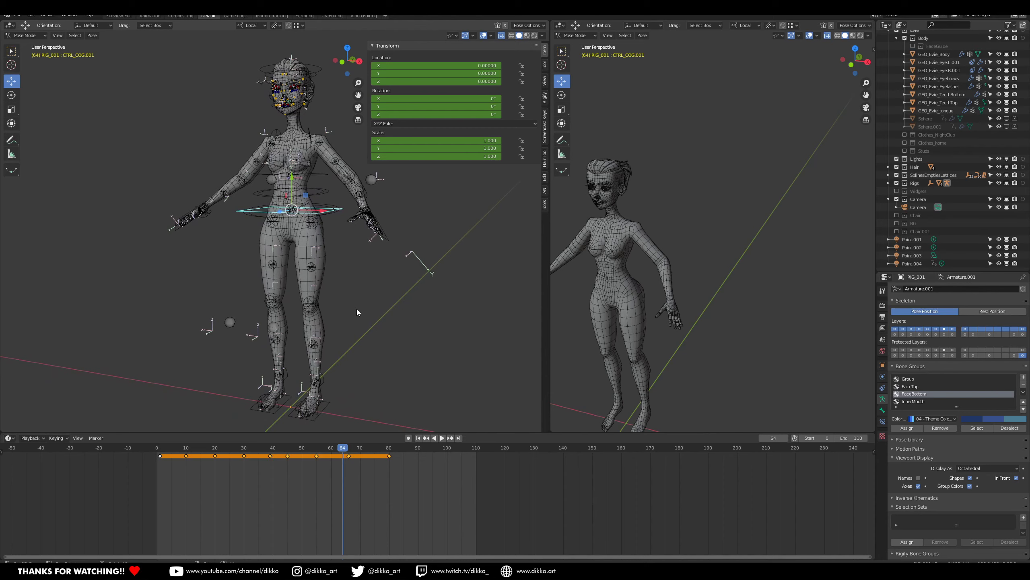